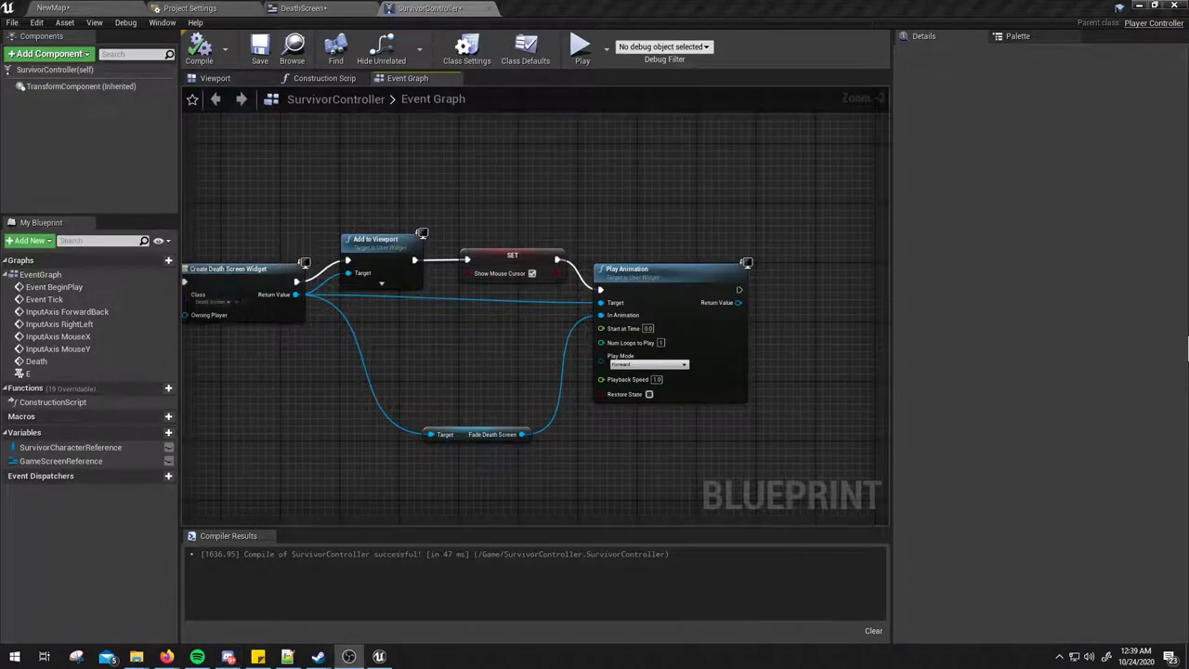
Step: Pan around the current graph, briefly selecting and deselecting the widget and animation nodes
right_drag(507, 201, 555, 235)
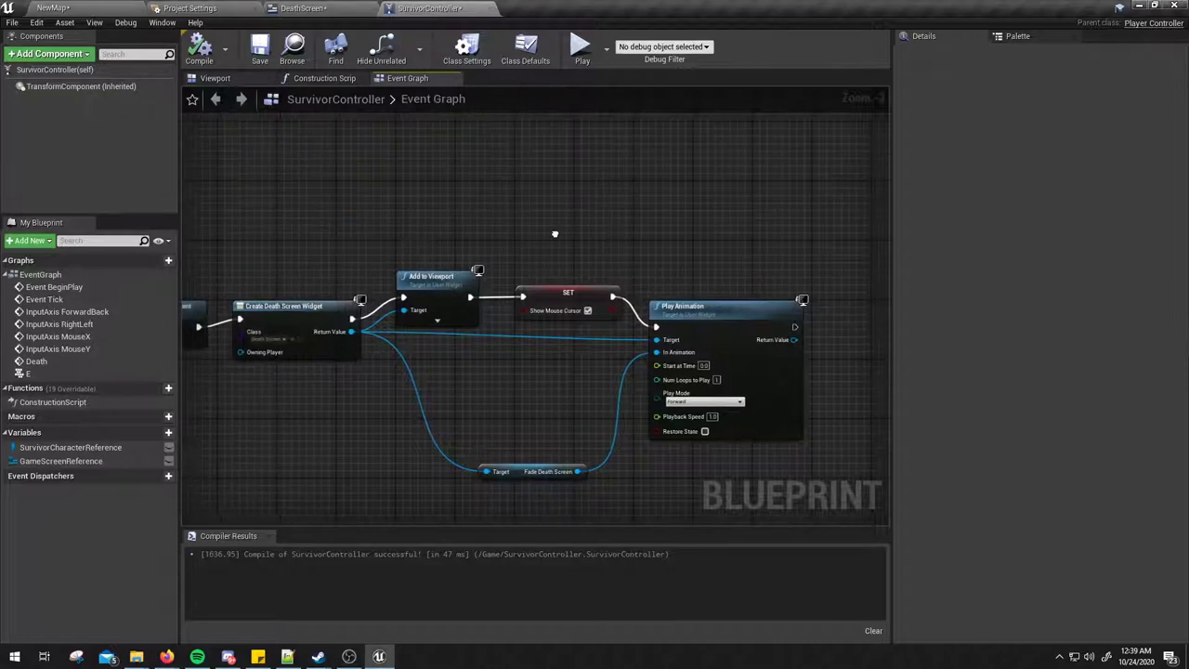
scroll(555, 234, down, 1)
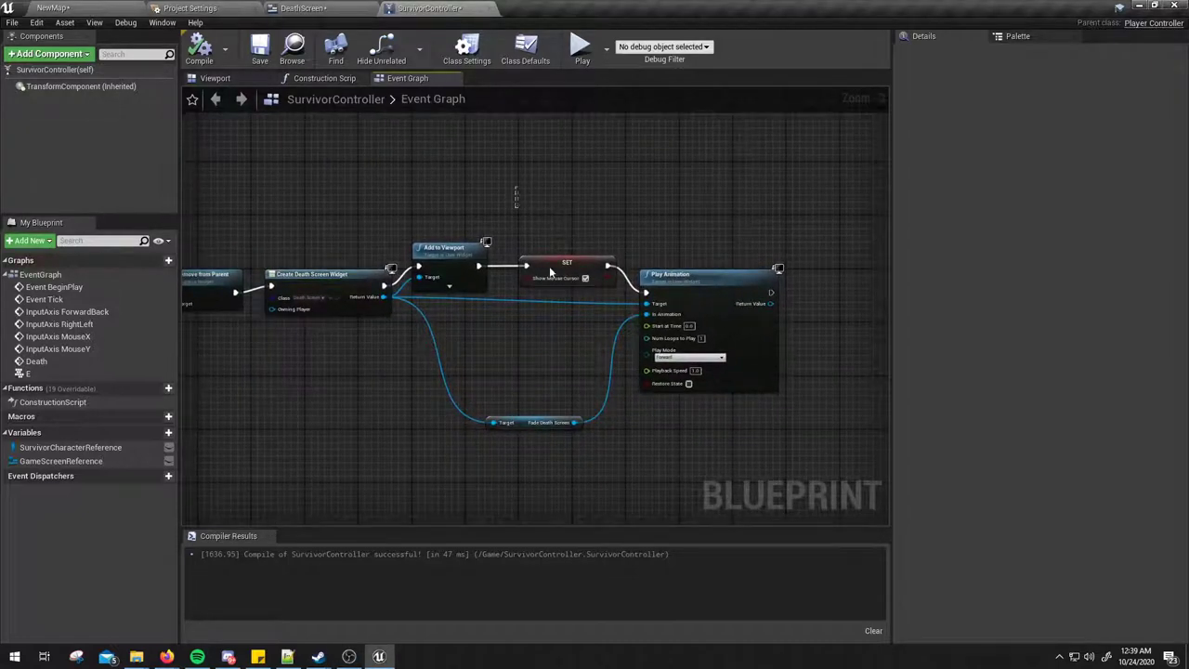
mouse_move(404, 187)
mouse_down()
mouse_move(815, 451)
mouse_move(404, 192)
mouse_move(817, 465)
mouse_move(401, 186)
mouse_move(820, 482)
mouse_up()
click(817, 466)
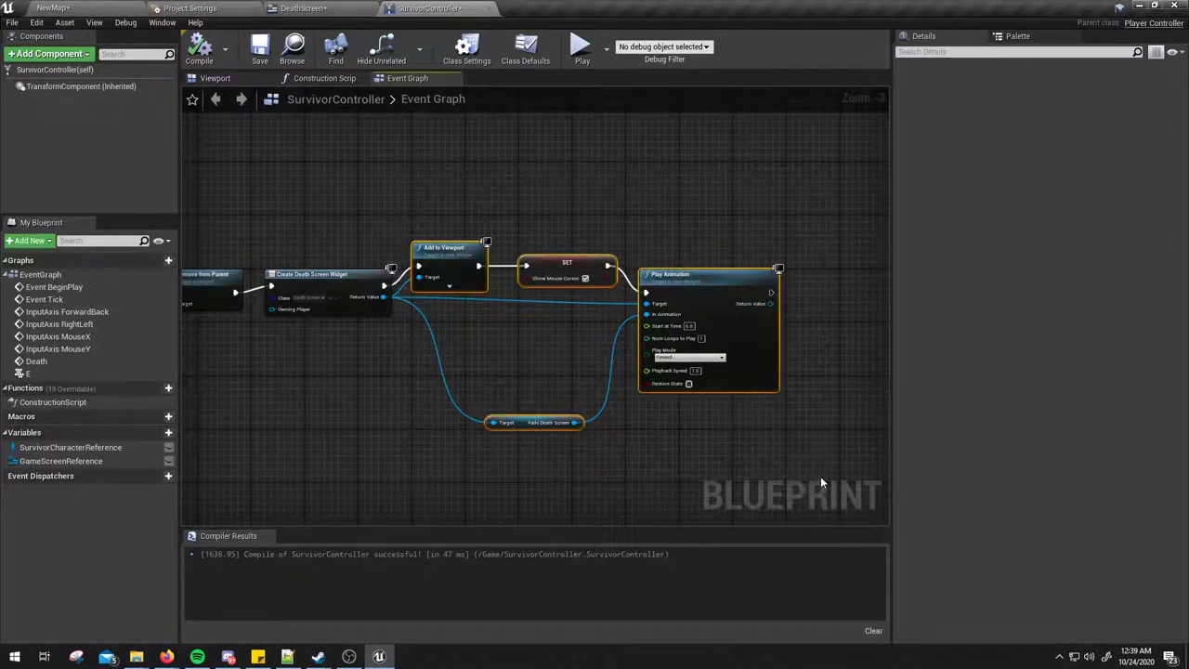
click(820, 482)
right_drag(820, 482, 818, 393)
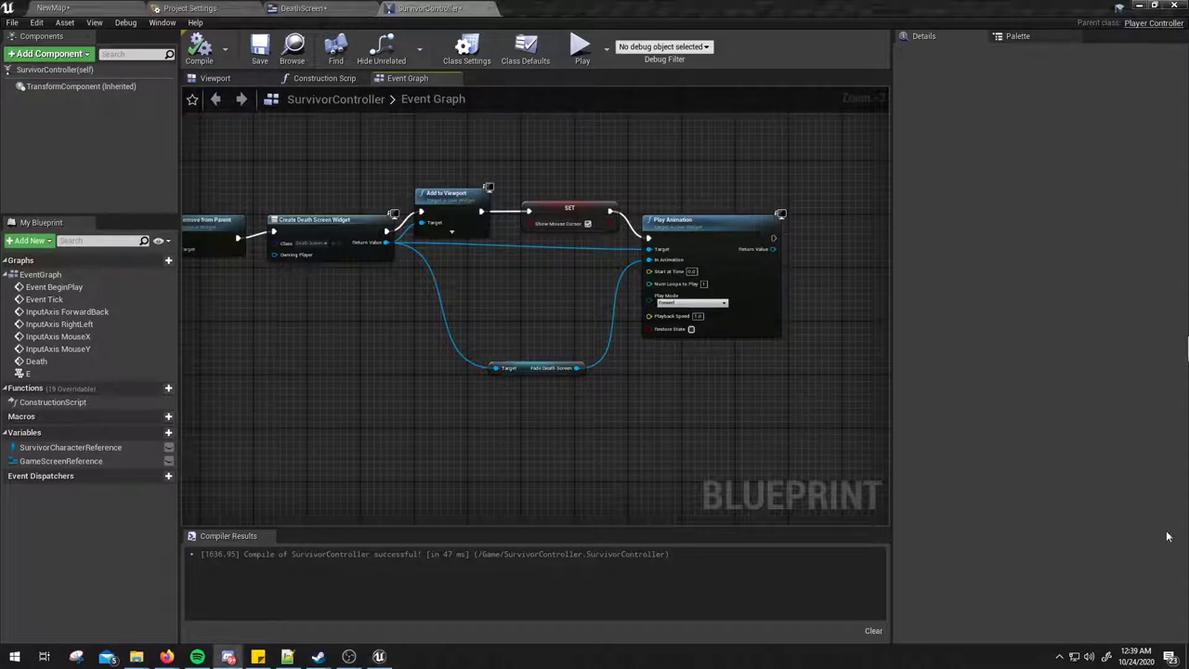
right_drag(363, 426, 491, 436)
right_drag(456, 379, 452, 401)
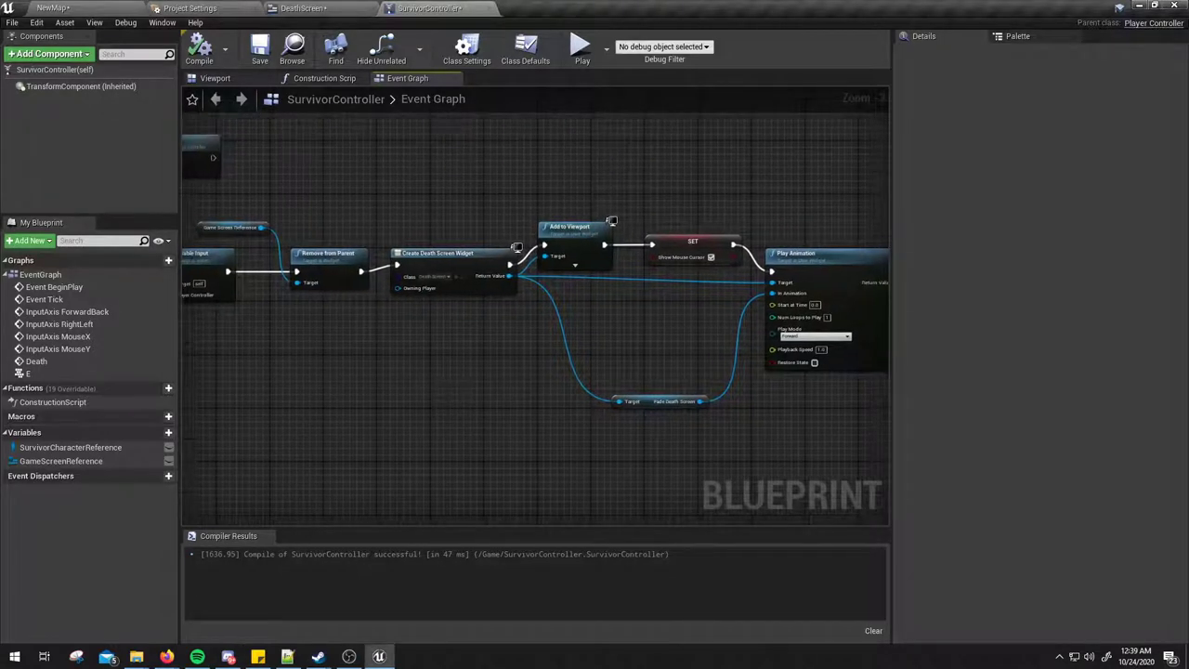
right_drag(623, 405, 558, 420)
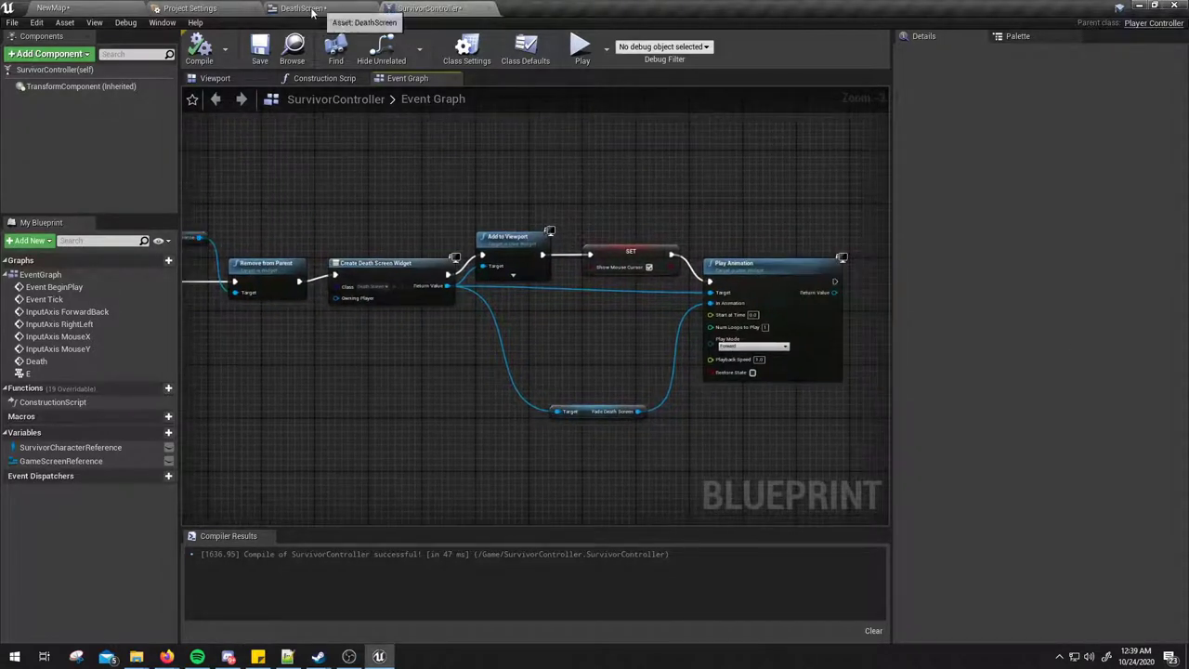
Step: Open the SurvivorCharacter blueprint from the NewMap level editor's Content Browser
click(54, 7)
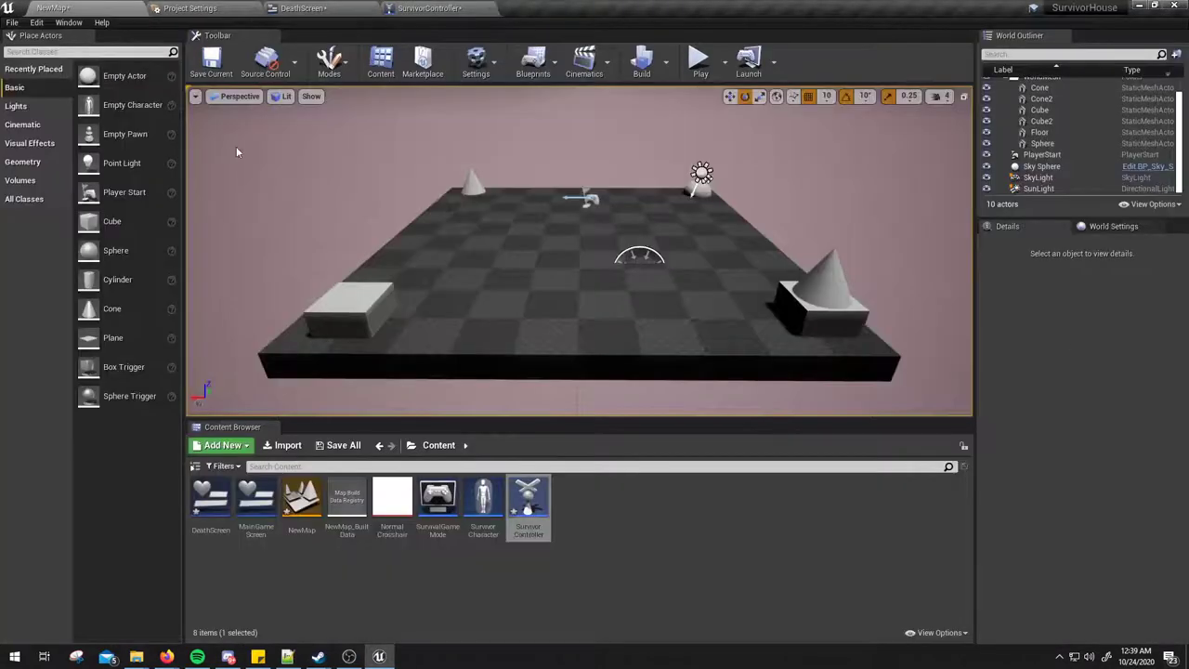
click(482, 501)
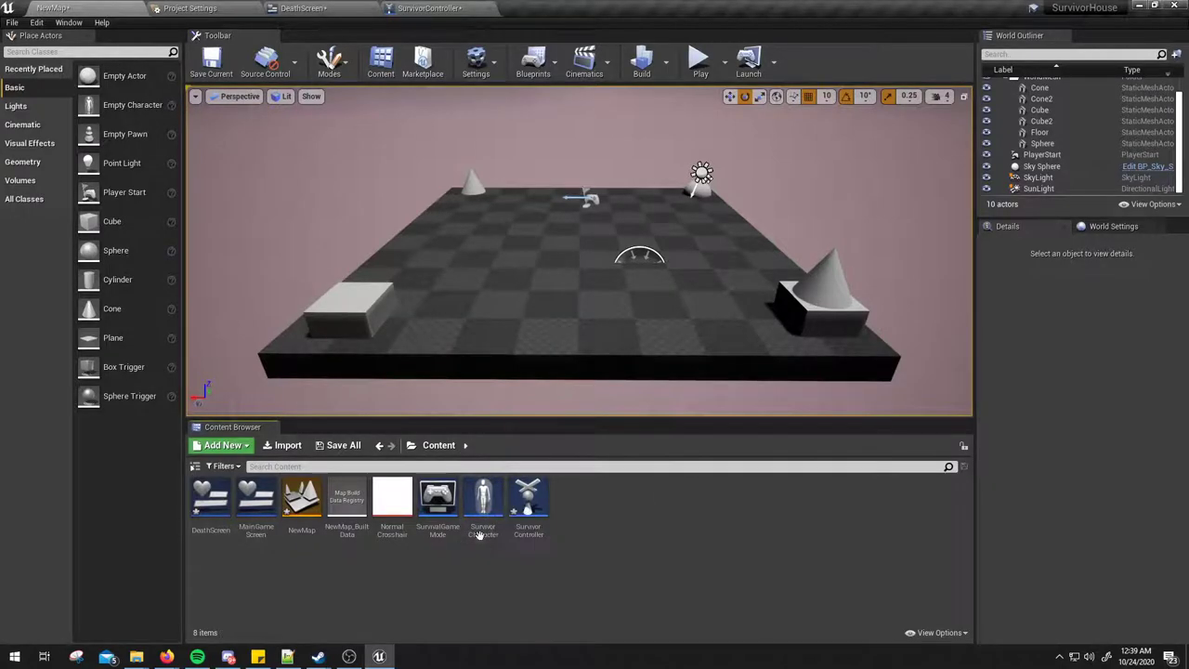
double_click(483, 501)
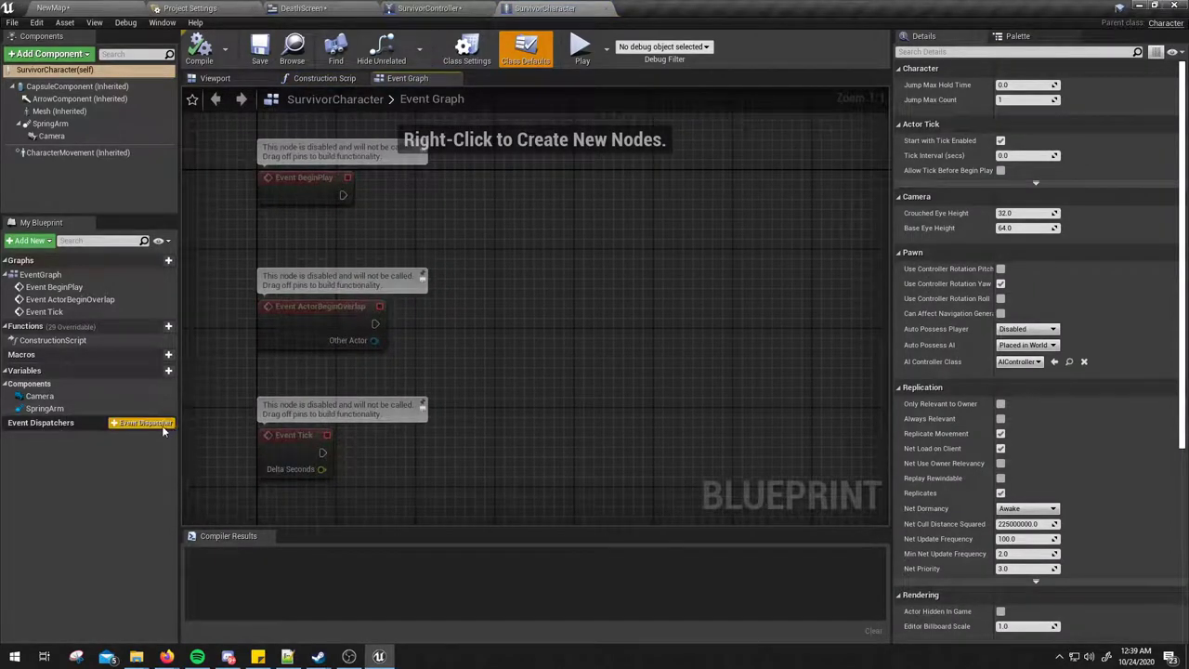
Step: Add a new variable named Blood with type Integer
click(156, 371)
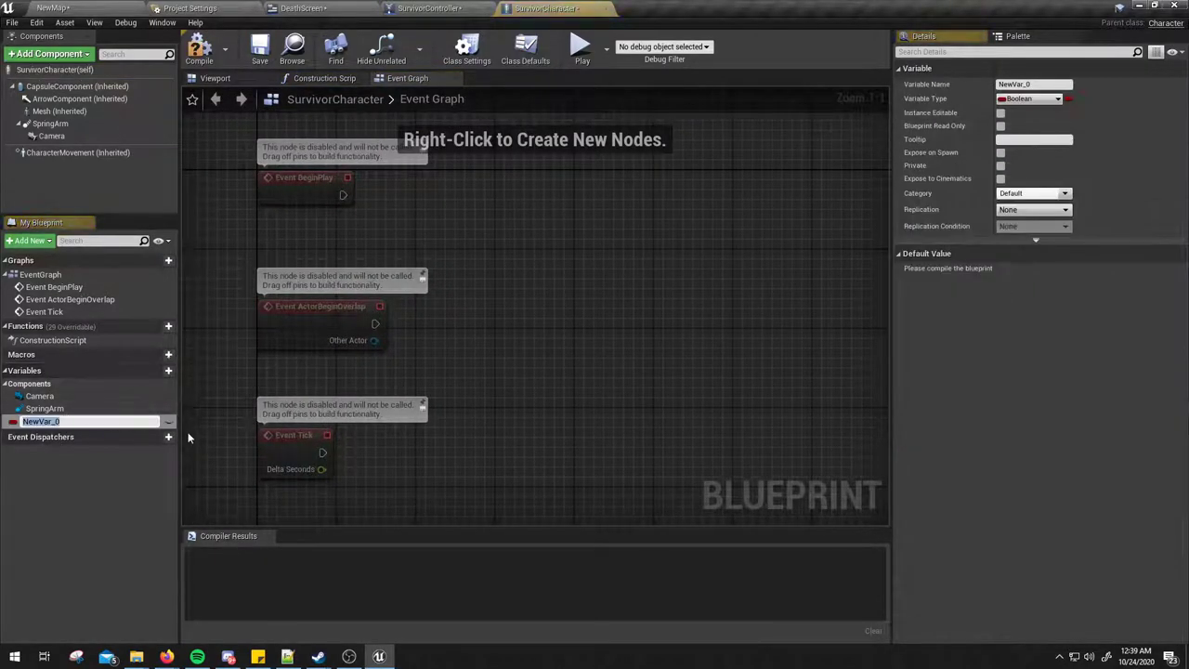
text(Blood)
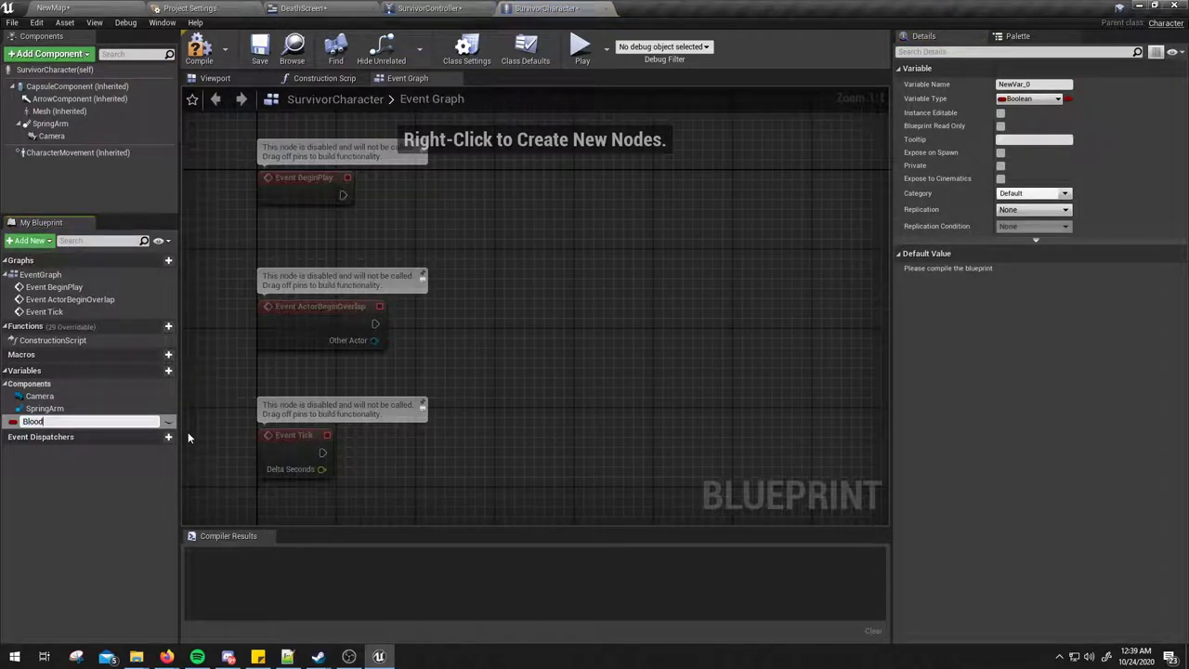
key(Return)
click(1008, 98)
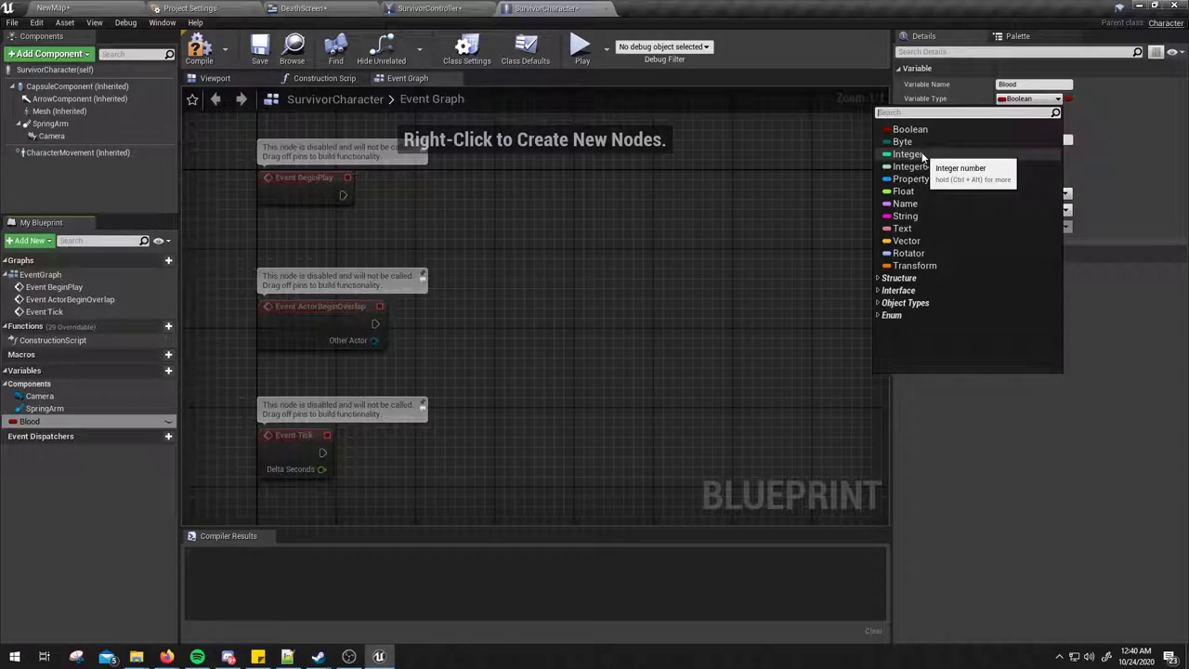
click(922, 154)
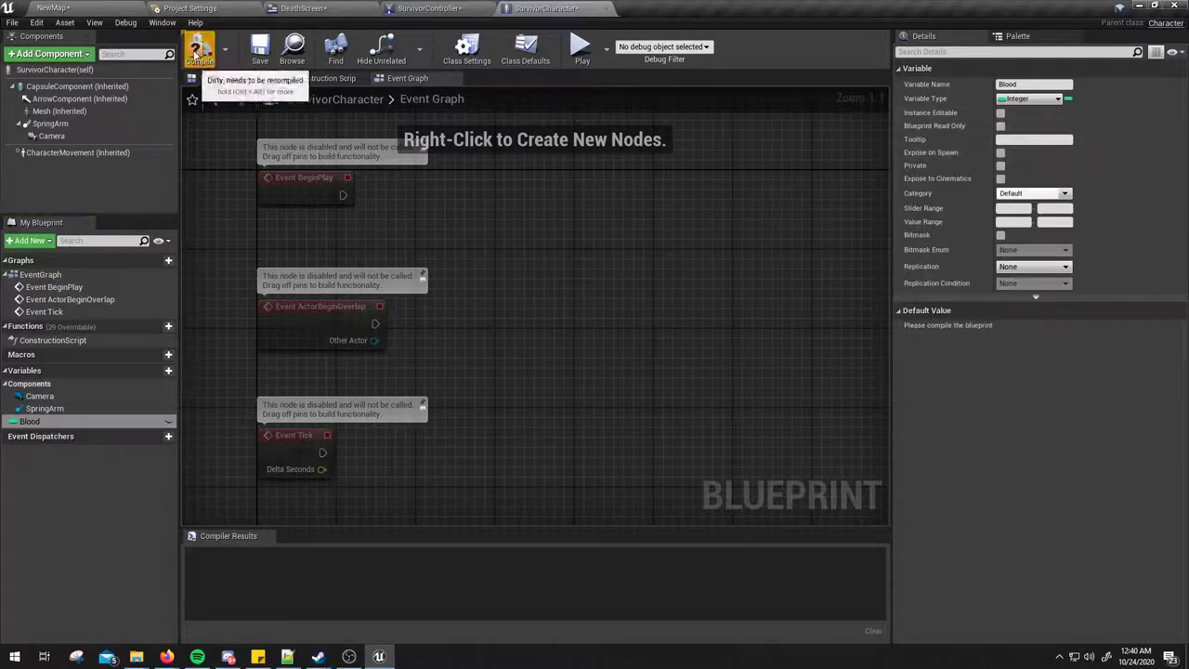
Step: Compile SurvivorCharacter, then recommit the Blood variable name and recompile
click(199, 48)
mouse_move(168, 657)
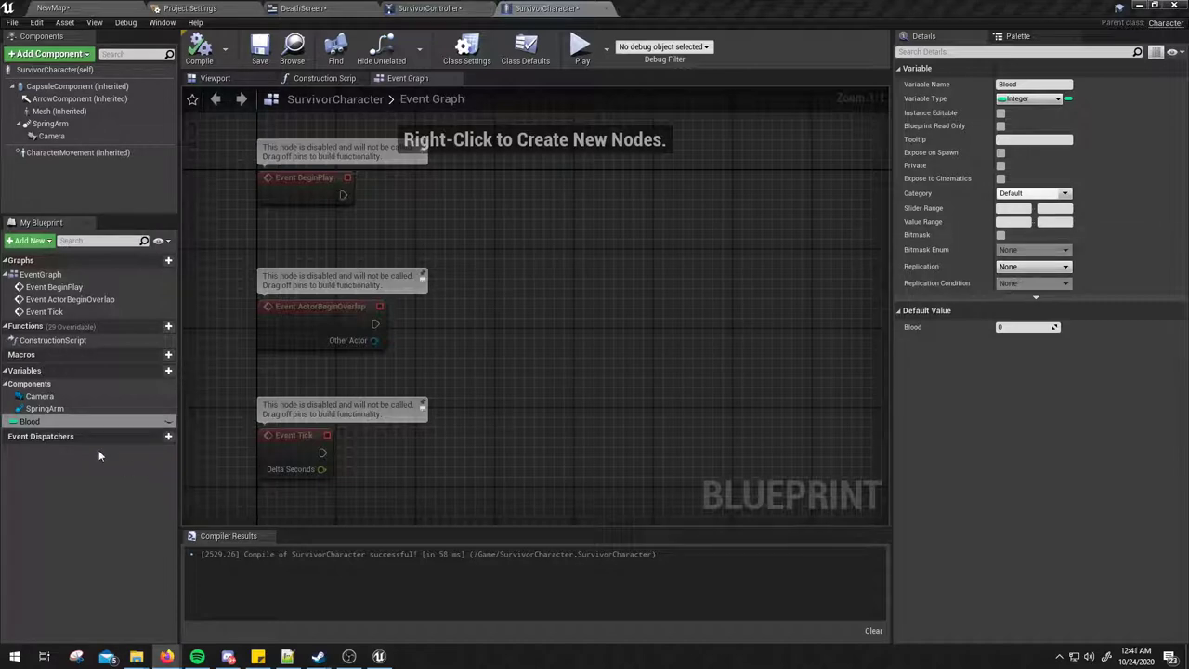
key(F2)
key(Return)
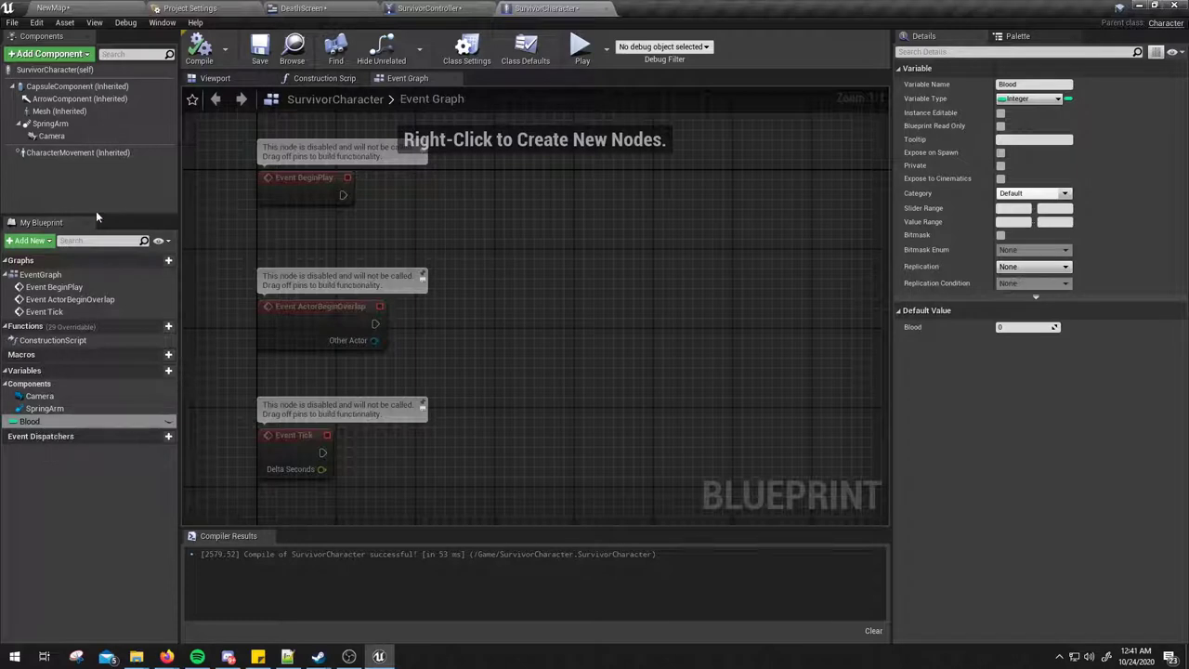
Step: Duplicate the Blood variable and name the copy BloodMax
click(197, 47)
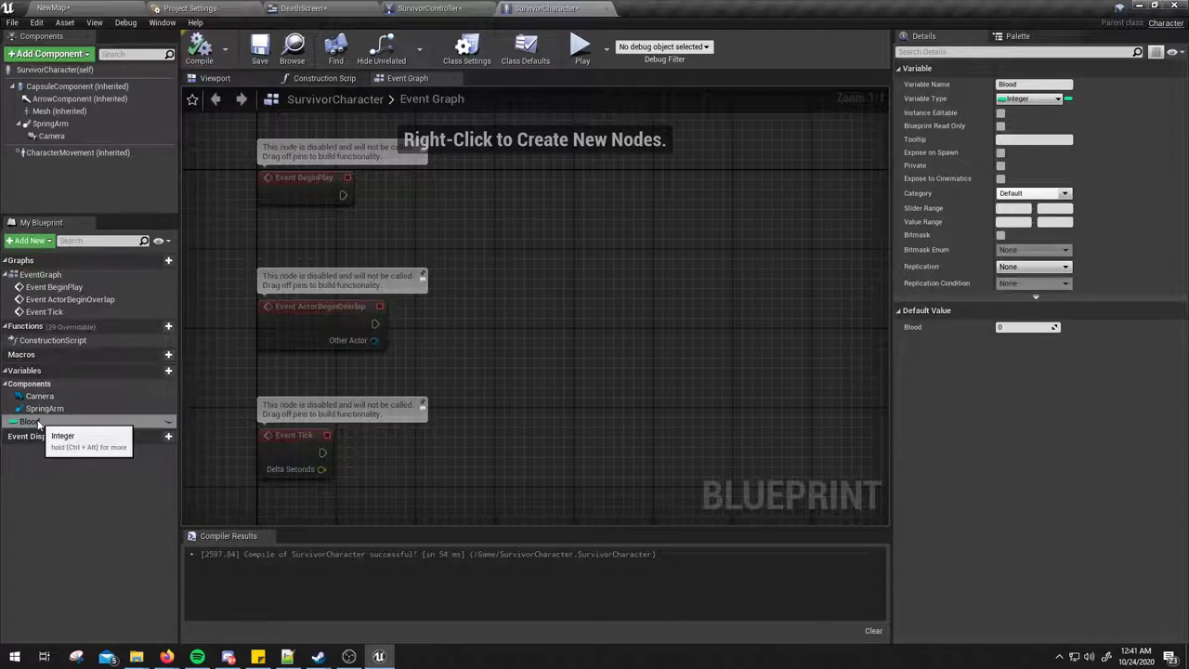
right_click(38, 423)
click(47, 455)
click(79, 435)
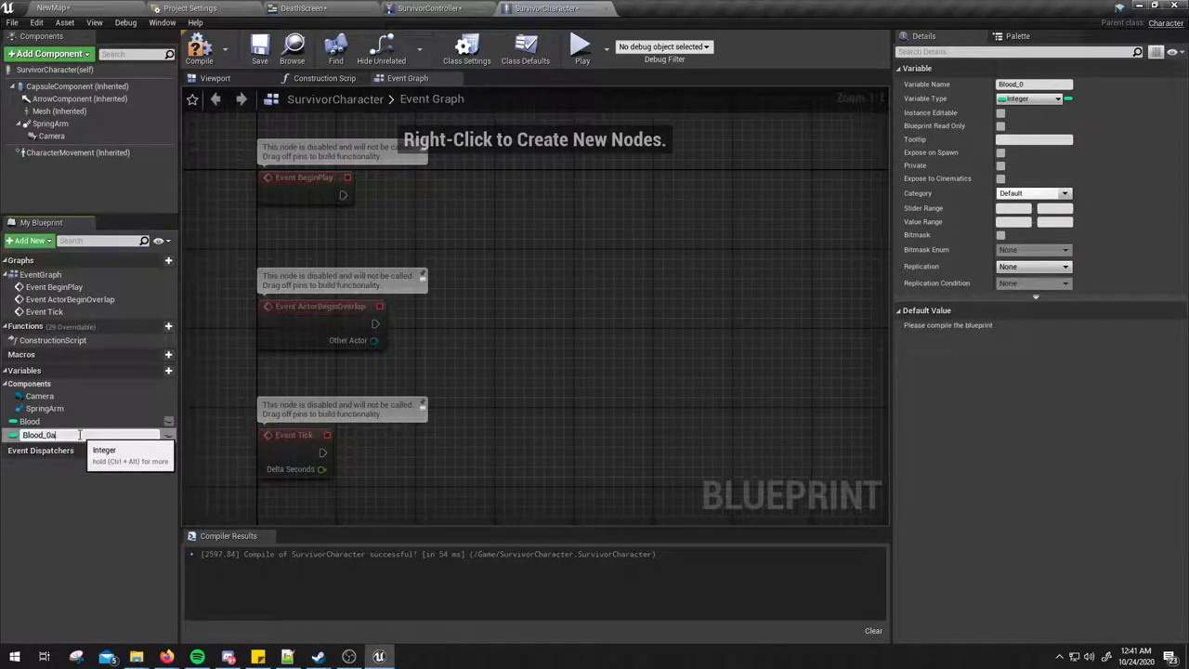
key(BackSpace)
text(M)
text(ax)
key(Return)
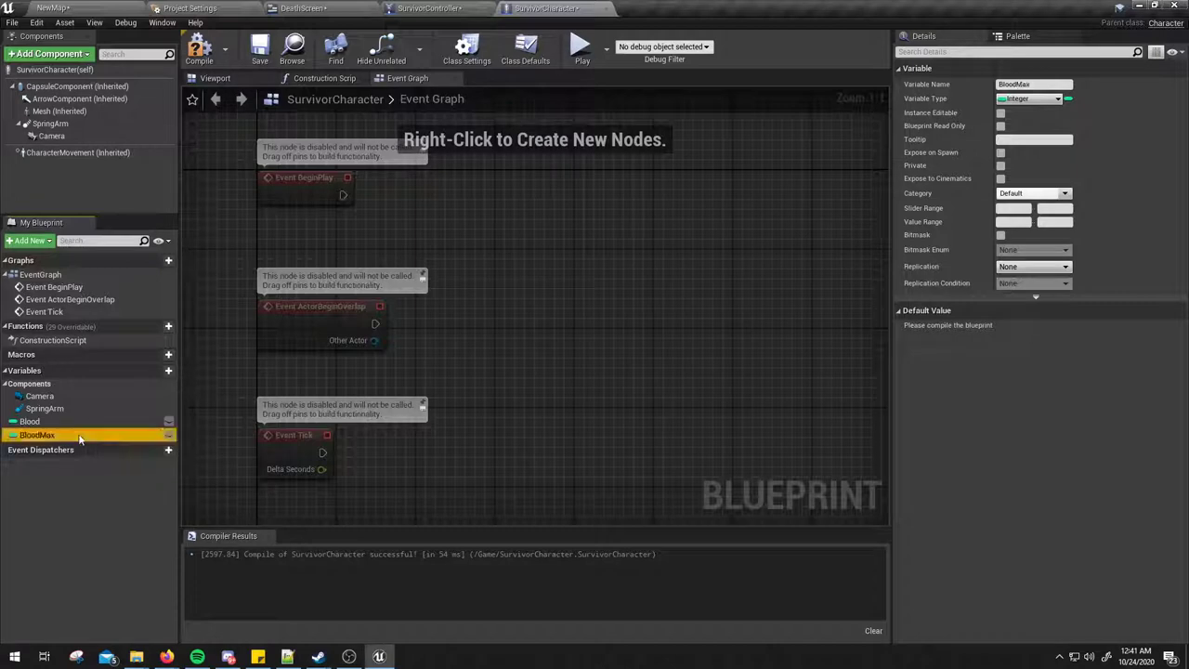
Step: Compile, then make both Blood and BloodMax instance editable
click(60, 422)
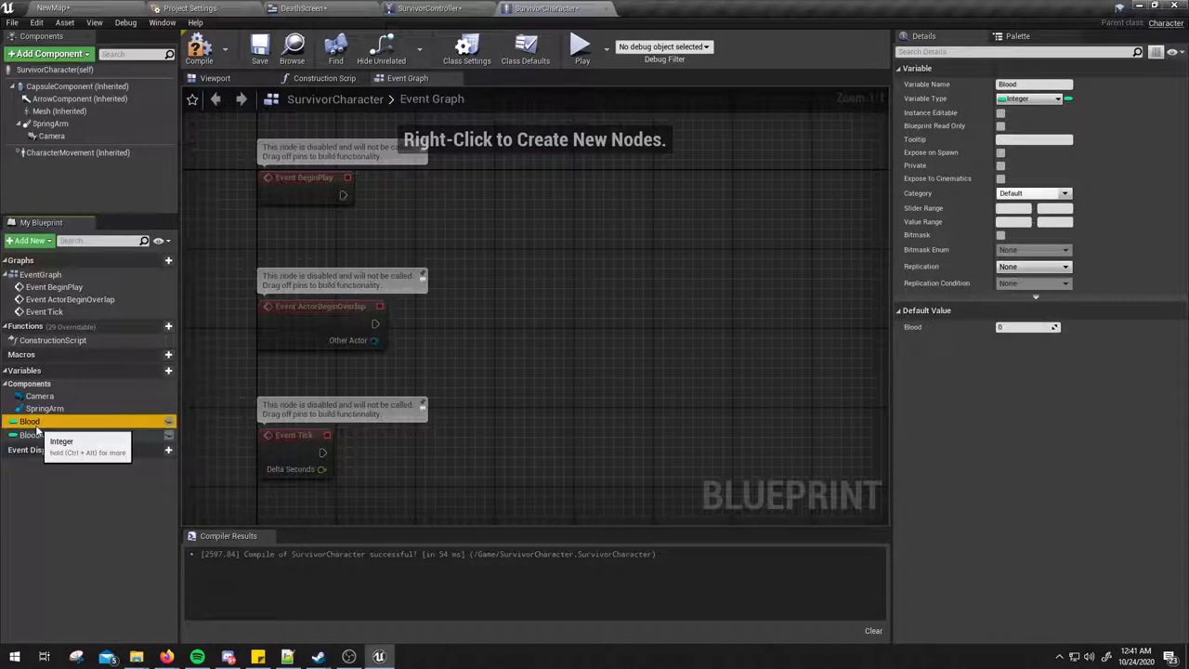
click(199, 48)
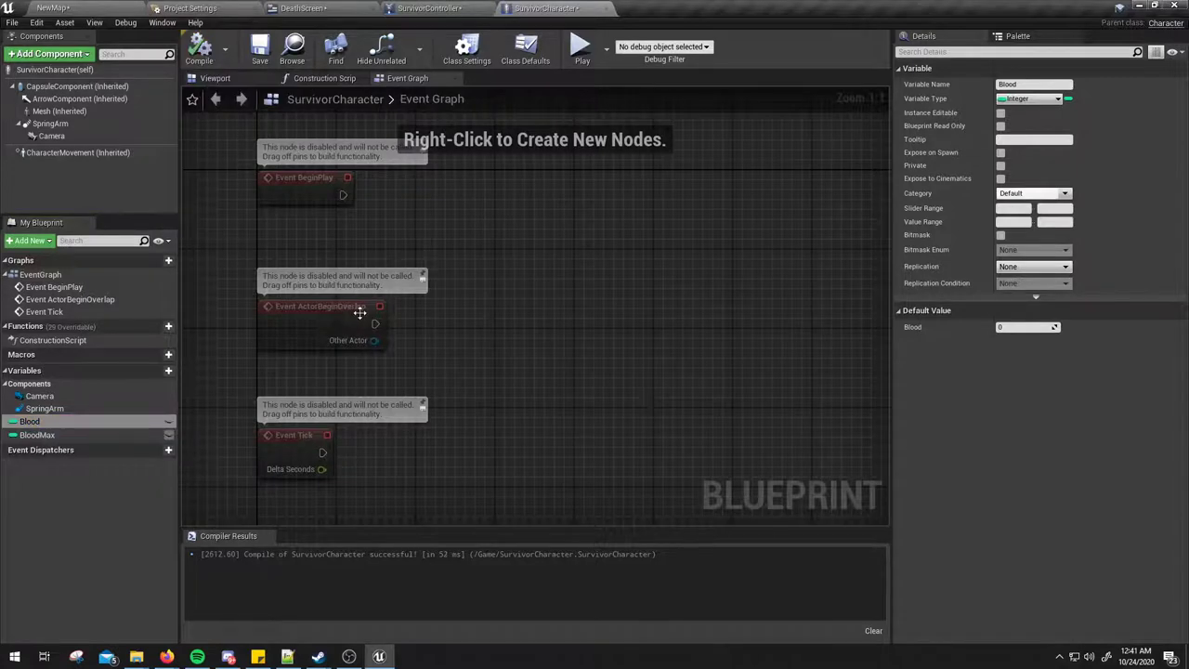
click(138, 434)
click(138, 421)
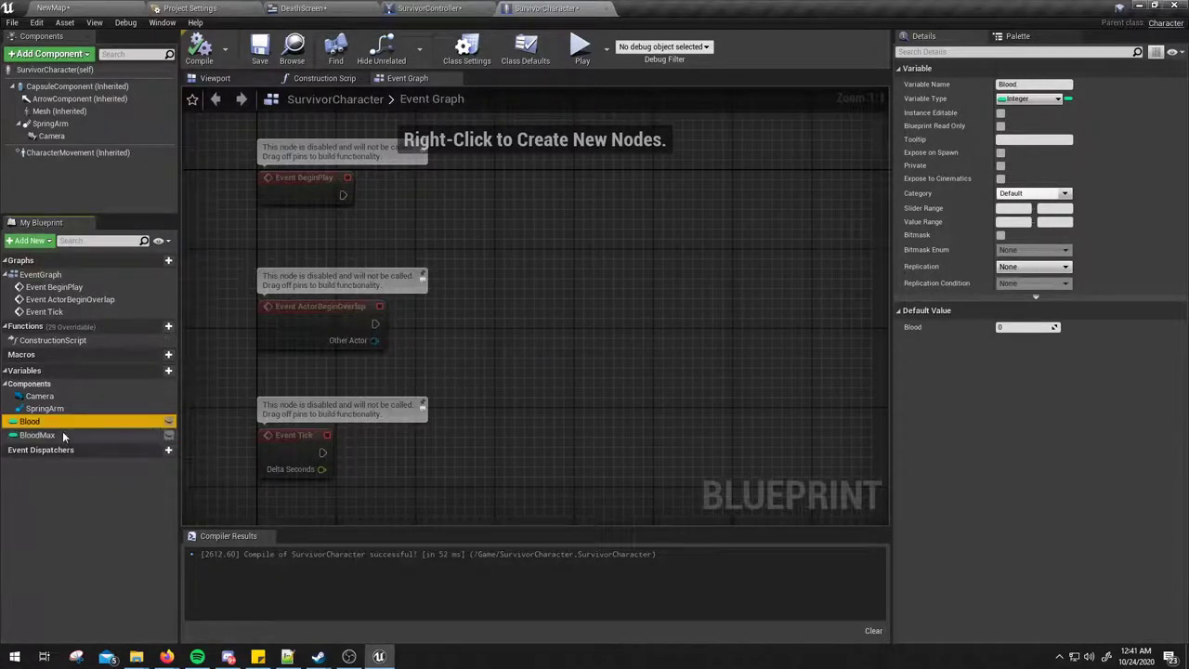
click(138, 435)
click(168, 421)
click(168, 435)
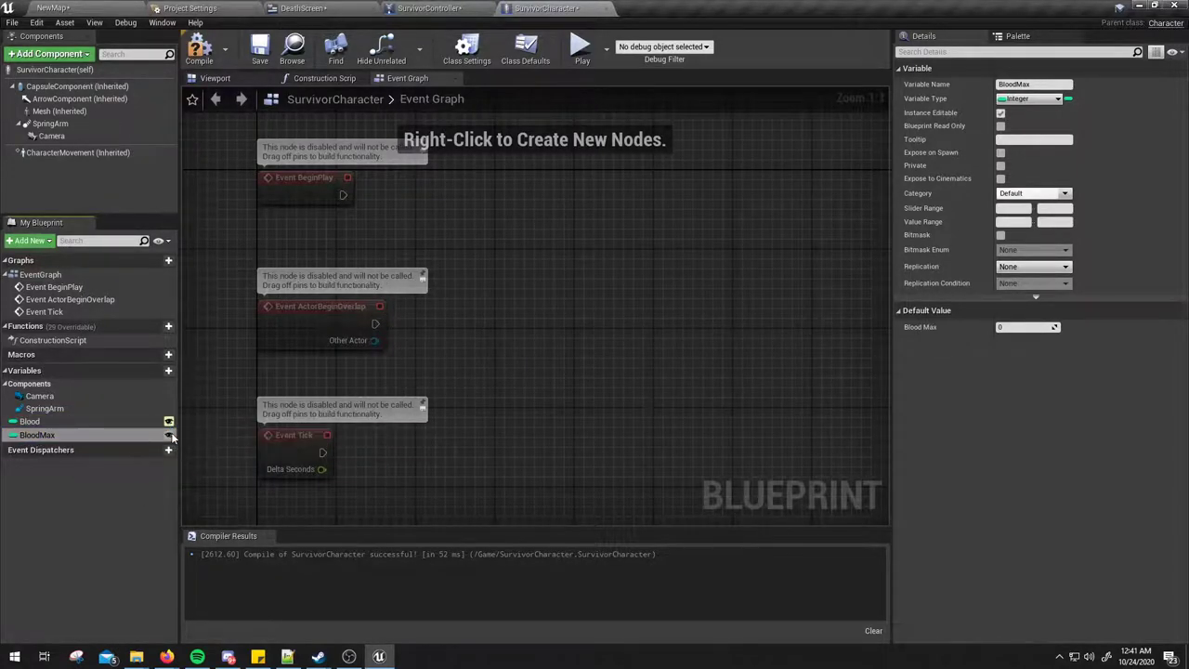
click(83, 422)
click(82, 435)
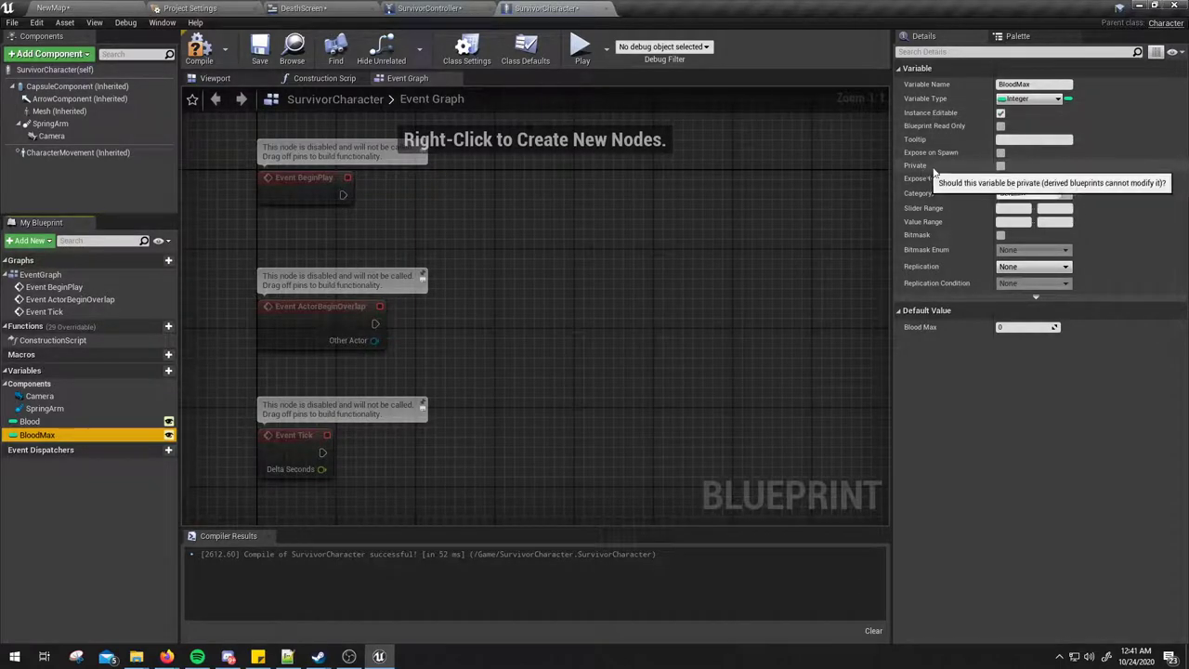
Step: Set Blood's default value to 5000
click(29, 421)
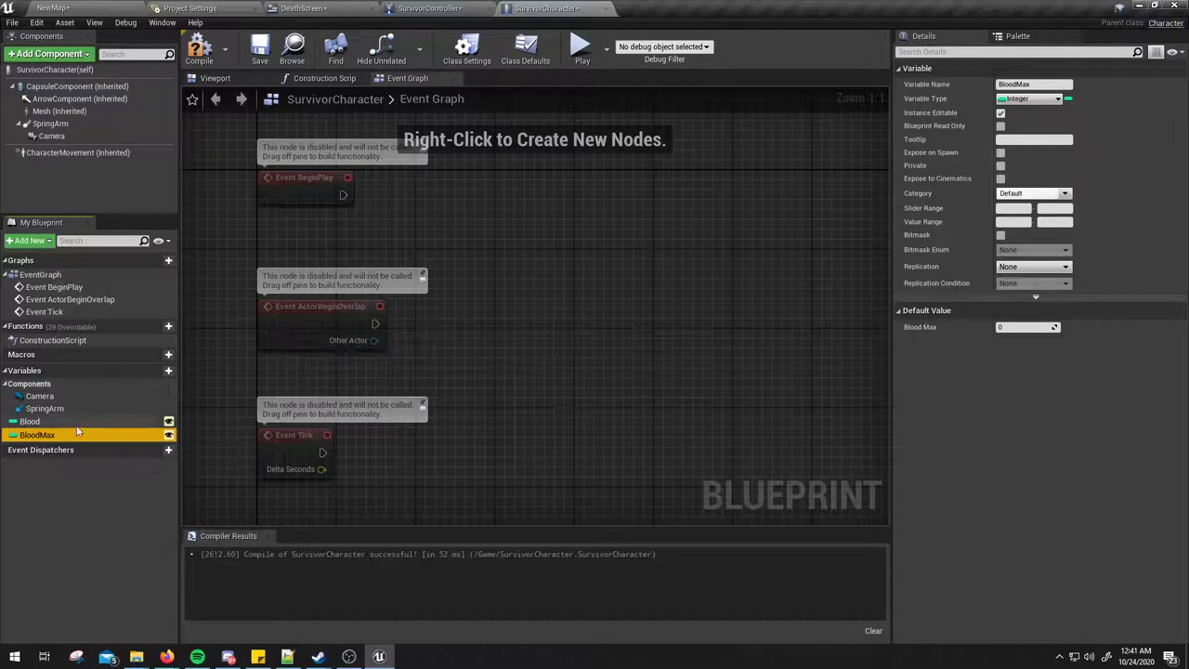
click(33, 436)
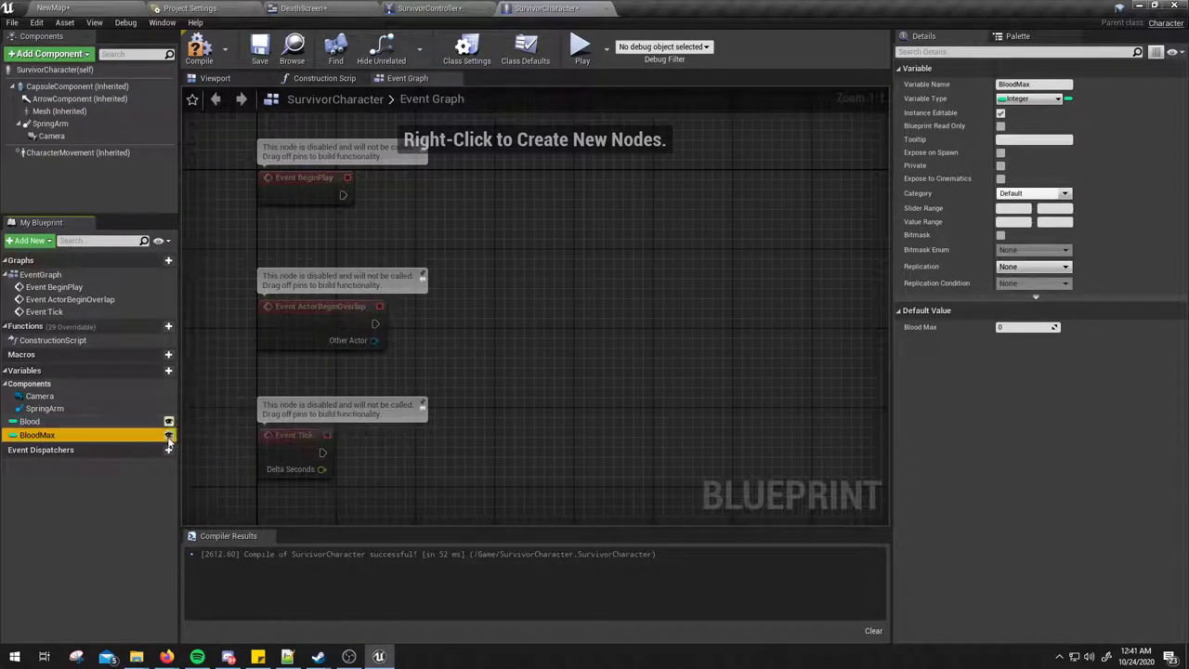
click(54, 423)
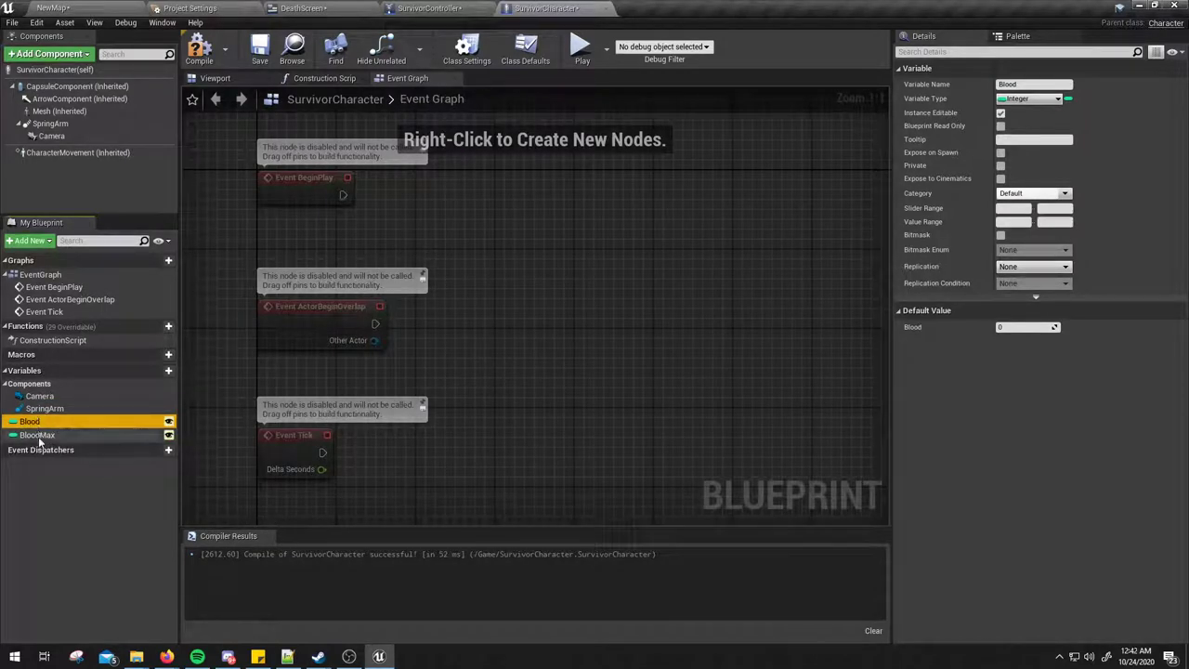
click(33, 434)
click(33, 422)
click(1017, 327)
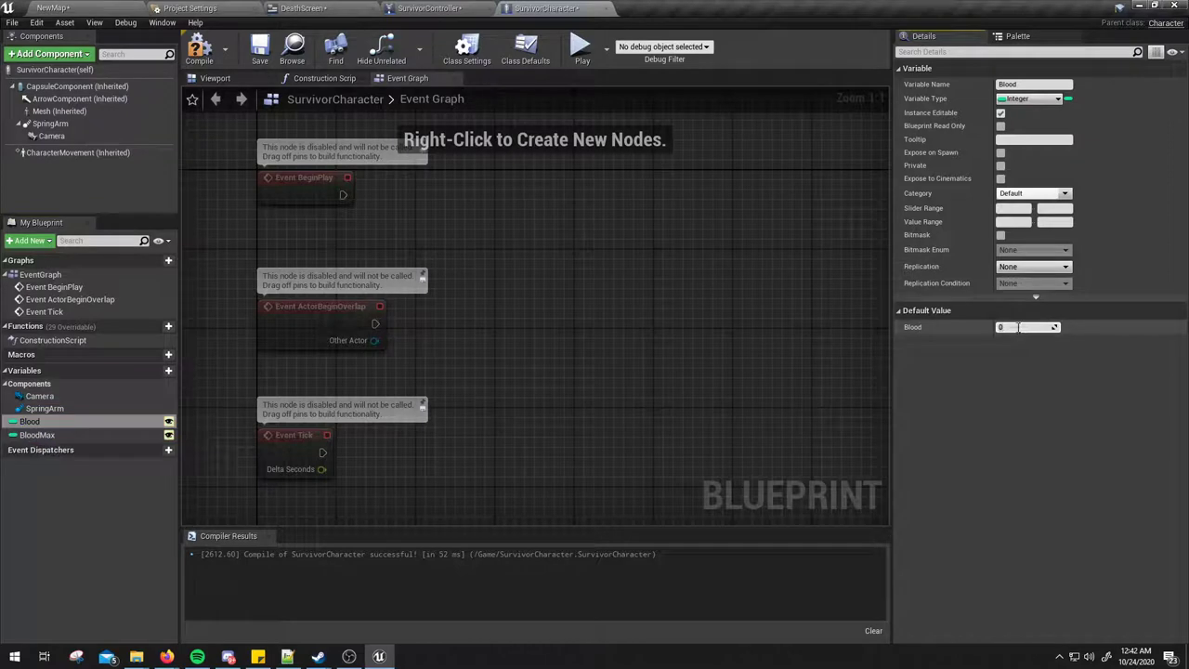
text(700)
key(BackSpace)
key(BackSpace)
key(BackSpace)
text(500)
Step: Set BloodMax's default to 7000, then compile and save SurvivorCharacter
click(37, 435)
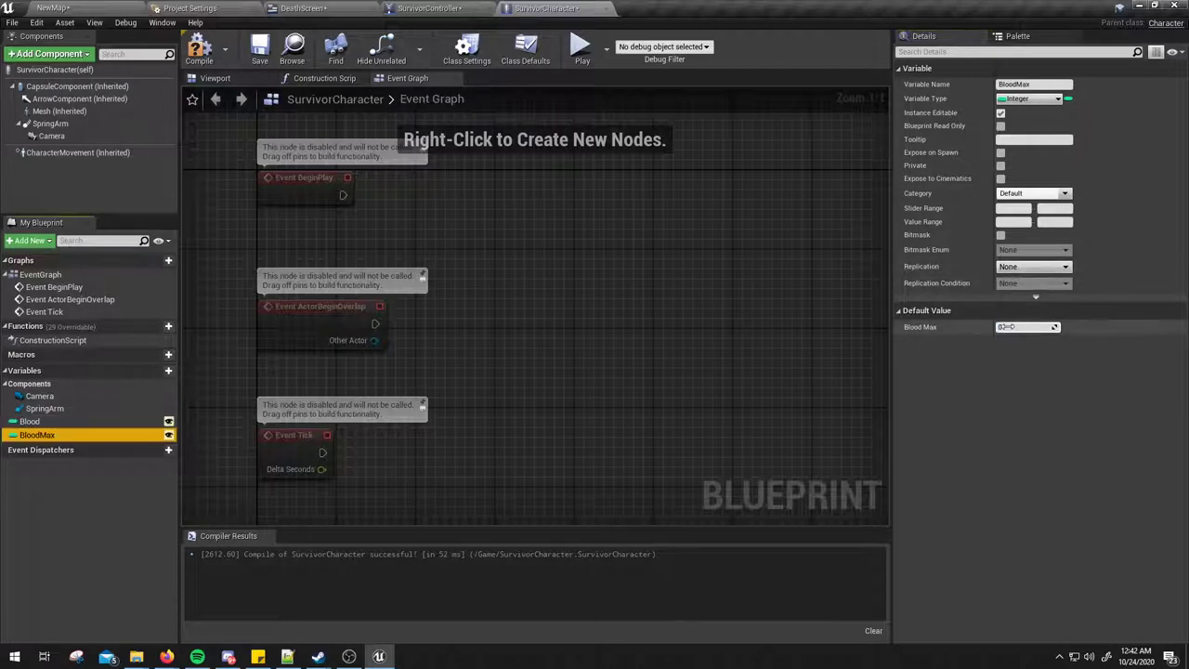
click(1009, 327)
text(7000)
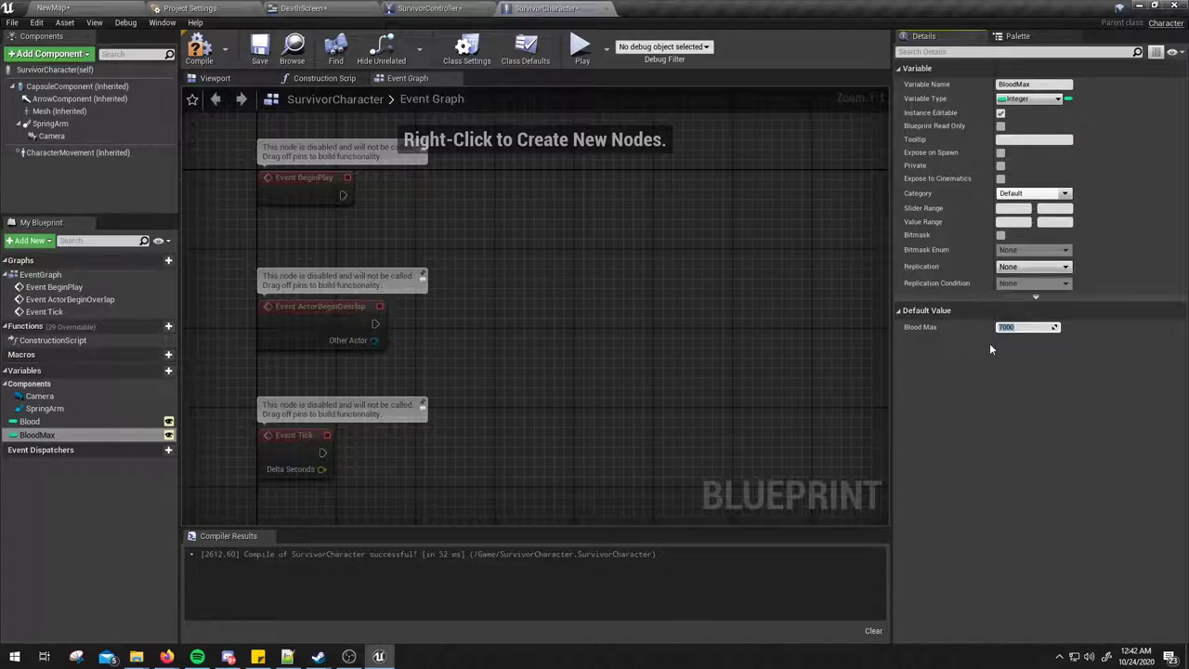
click(102, 420)
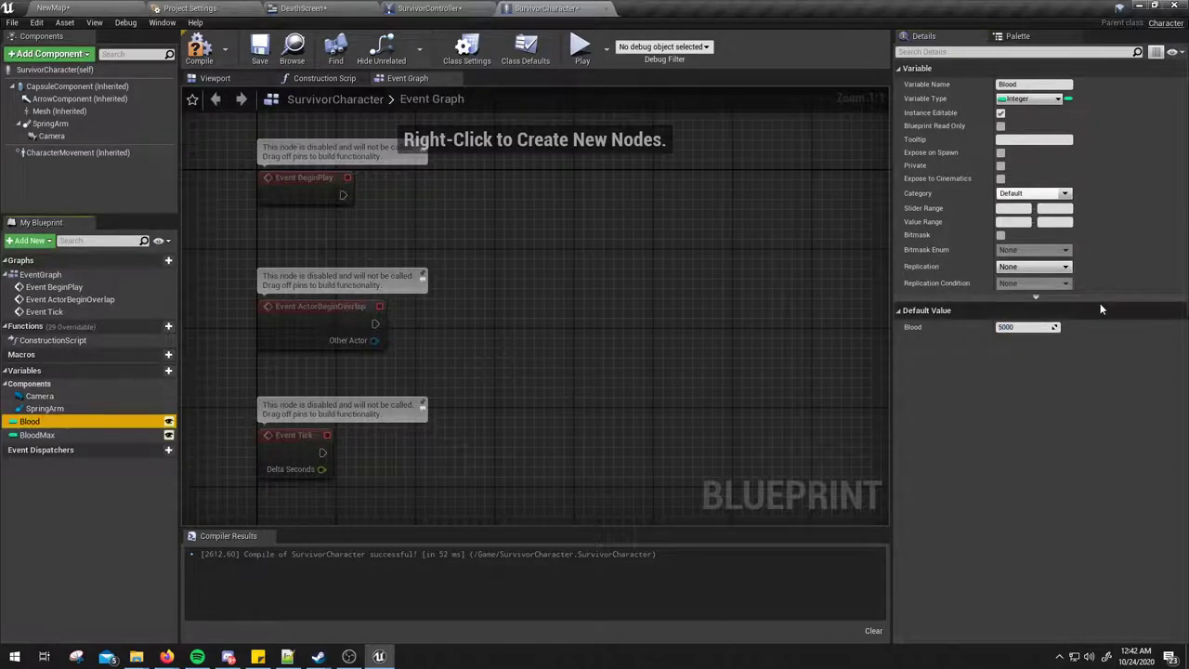
click(199, 48)
click(260, 48)
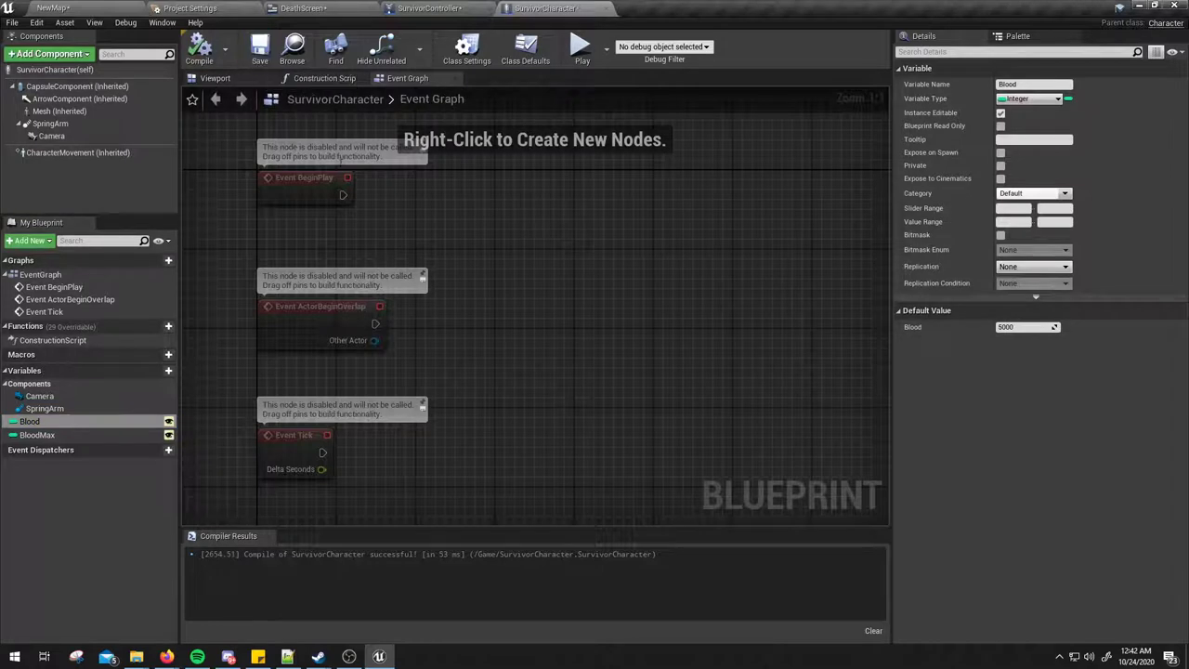
click(44, 408)
click(37, 435)
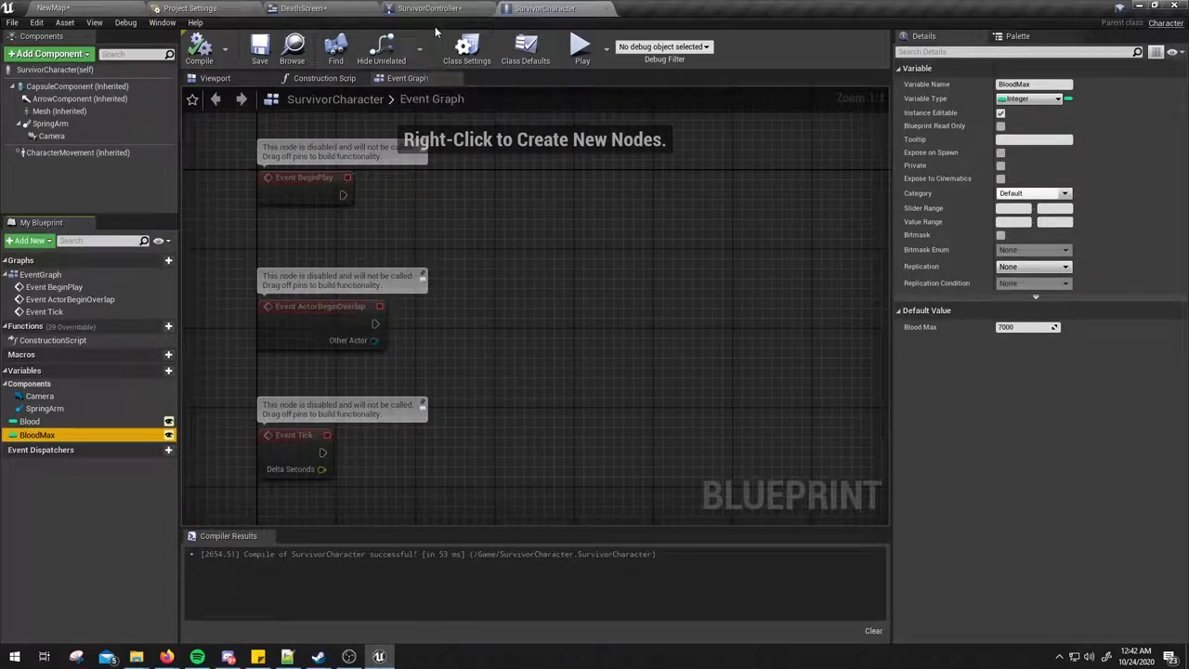
Step: Open the MainGameScreen widget and drop a Progress Bar onto its canvas
click(84, 7)
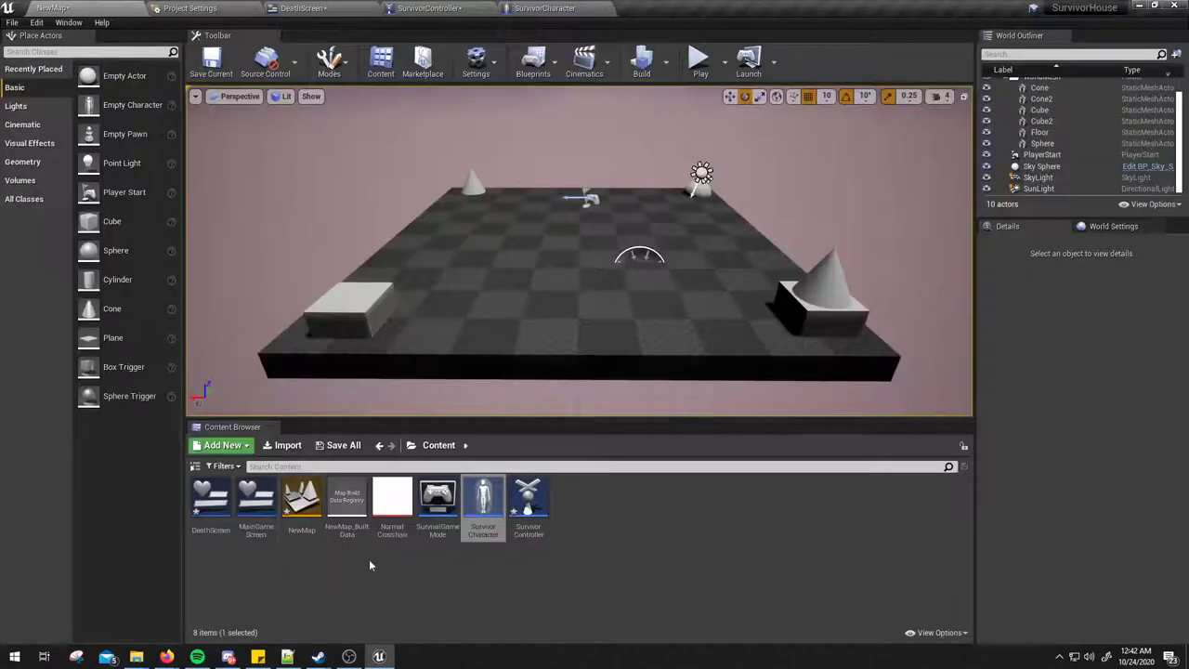
double_click(255, 502)
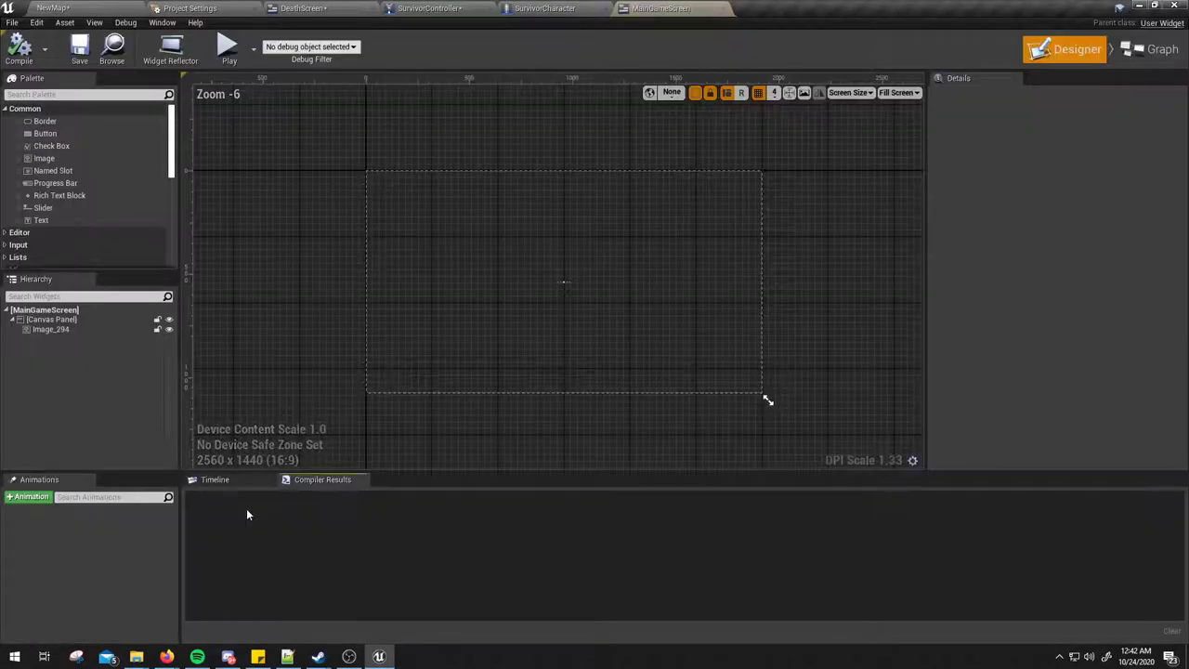
scroll(767, 400, up, 2)
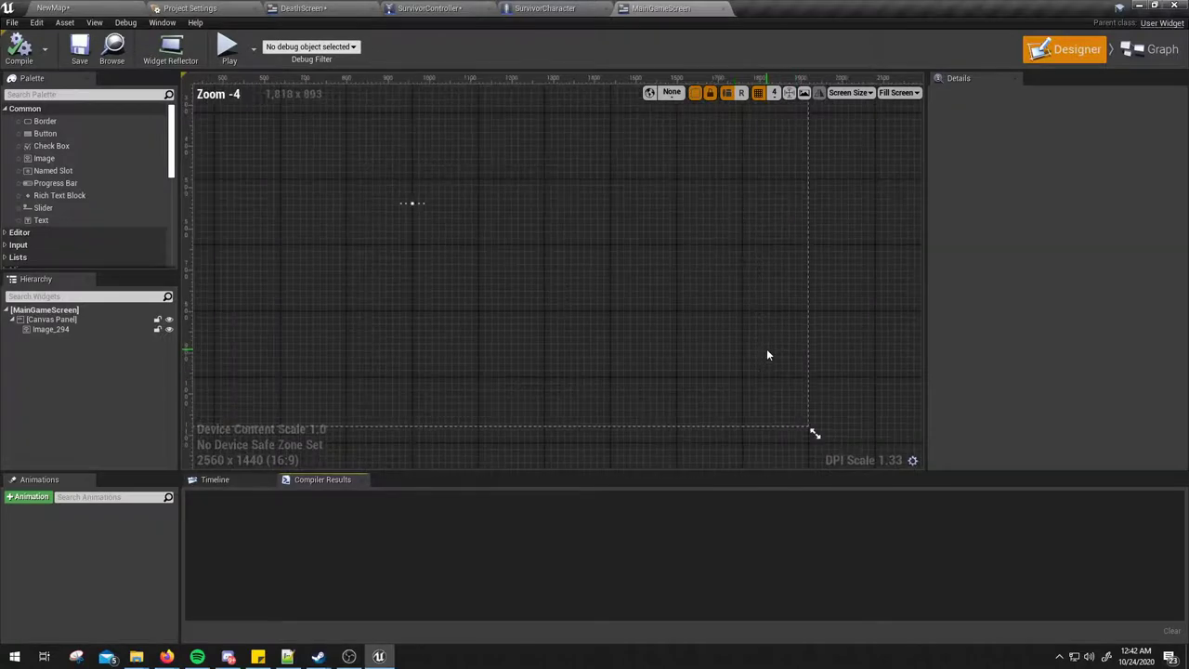
right_drag(648, 335, 751, 363)
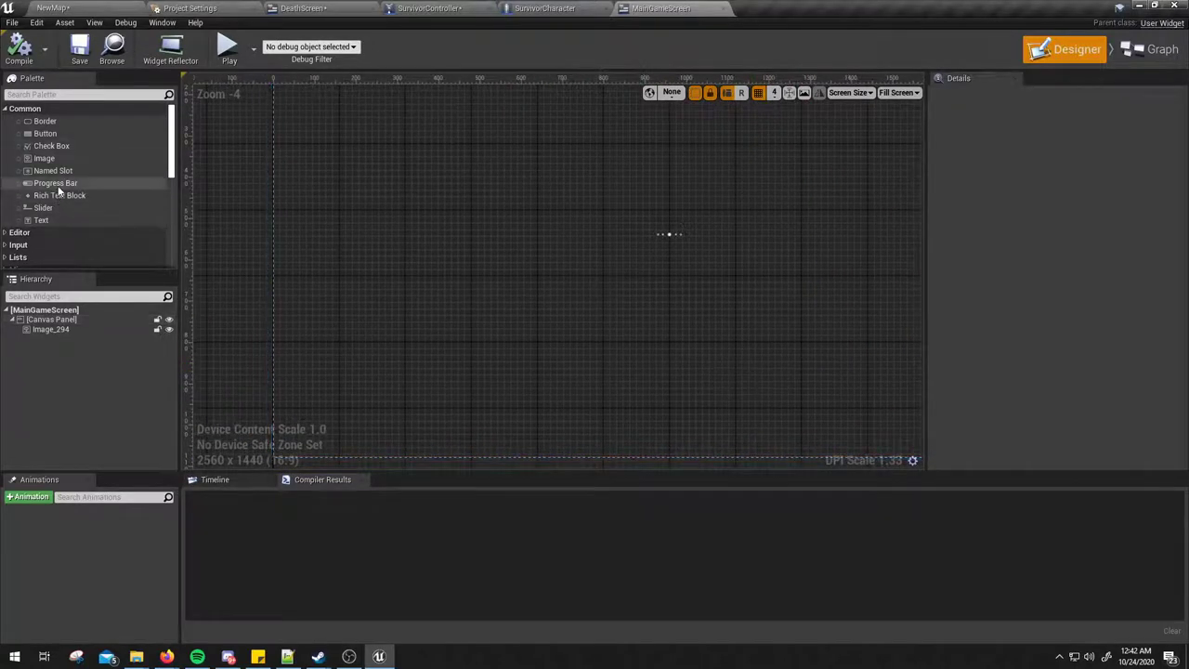
mouse_move(55, 183)
mouse_down()
mouse_move(396, 207)
mouse_move(331, 216)
mouse_up()
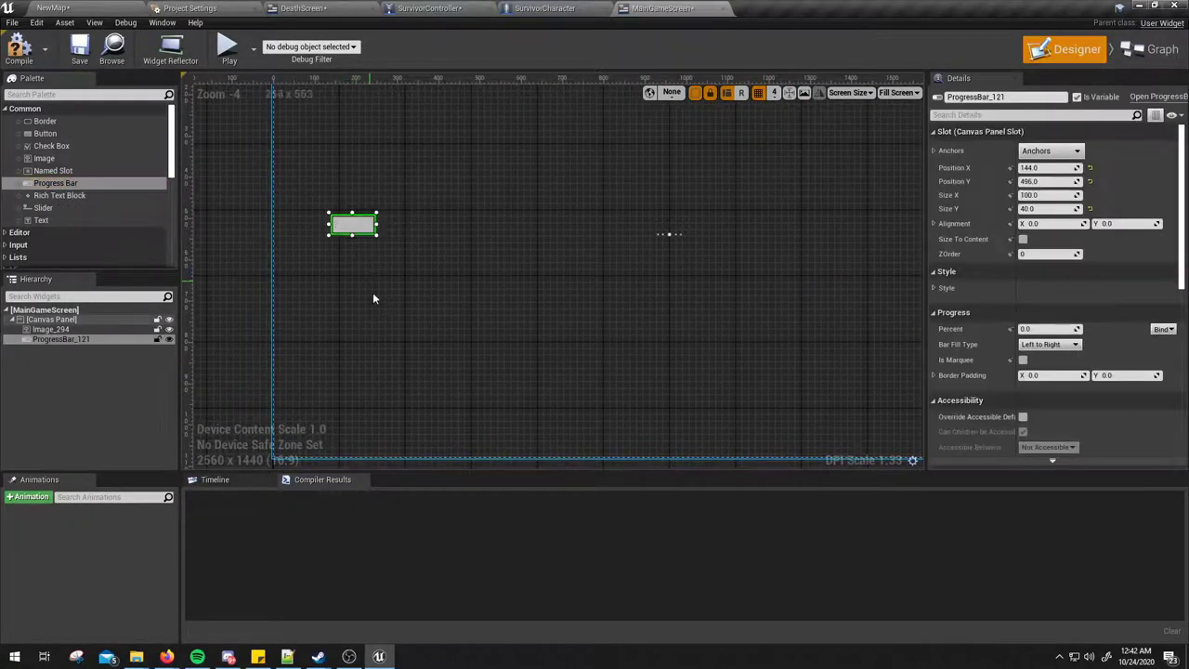
Step: Anchor the progress bar bottom-left at Position 0, 0 with Alignment Y 1.0
click(1050, 150)
click(1038, 276)
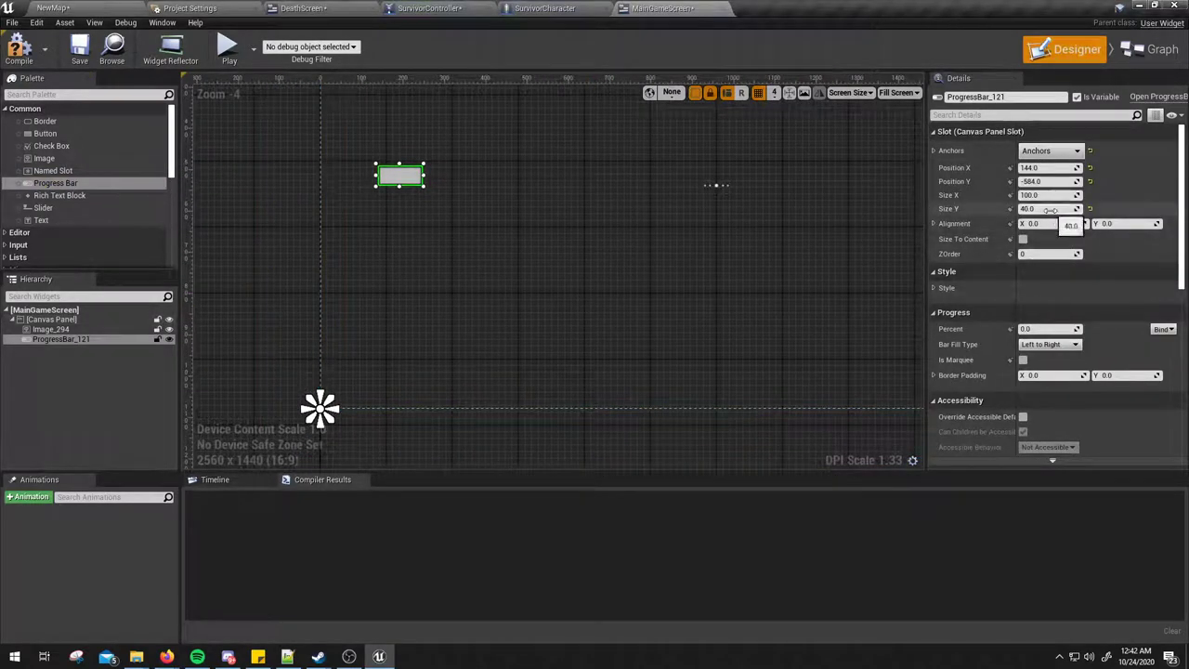
click(1045, 167)
text(0)
key(Tab)
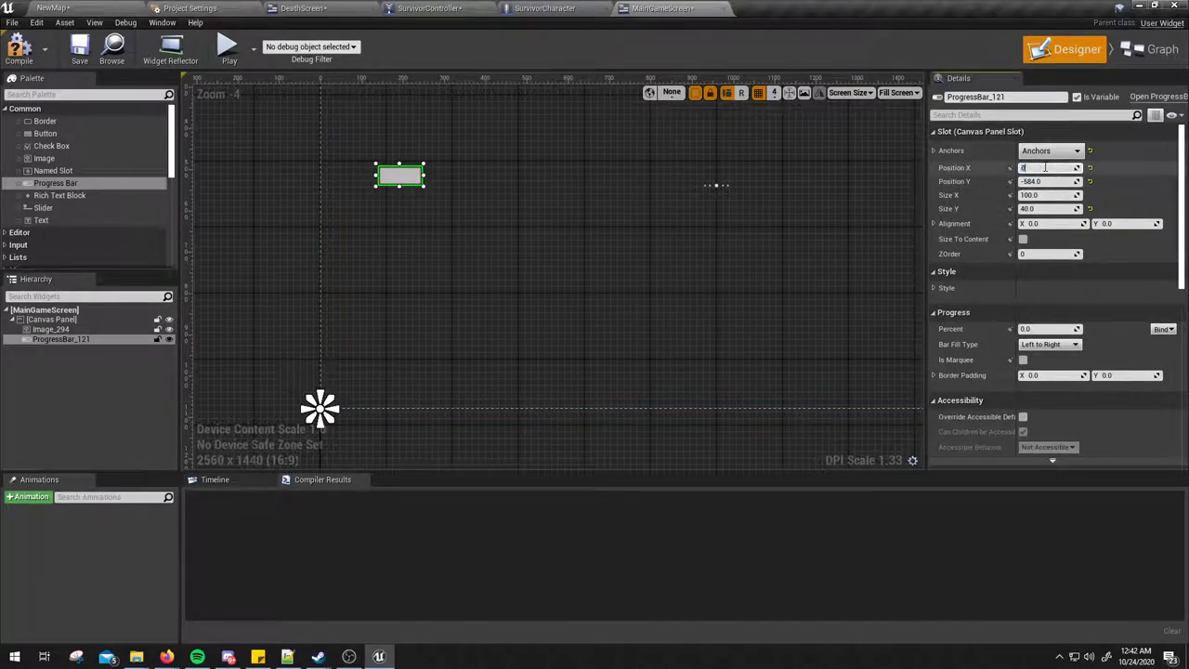
text(0)
key(Return)
click(1045, 223)
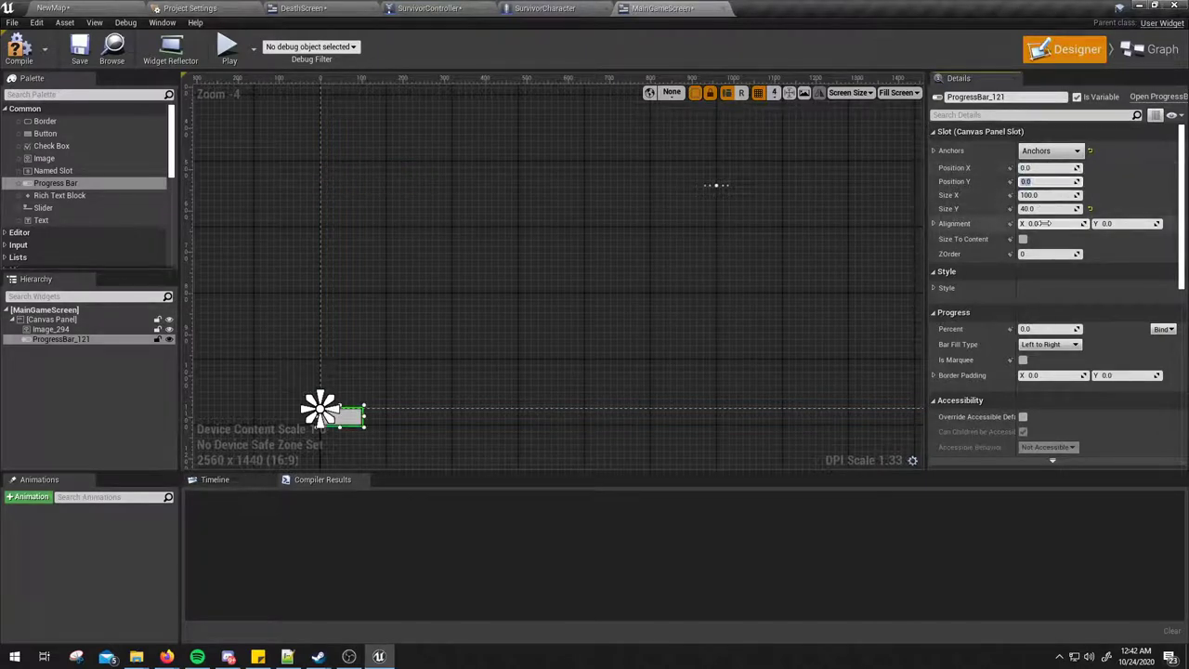
key(Tab)
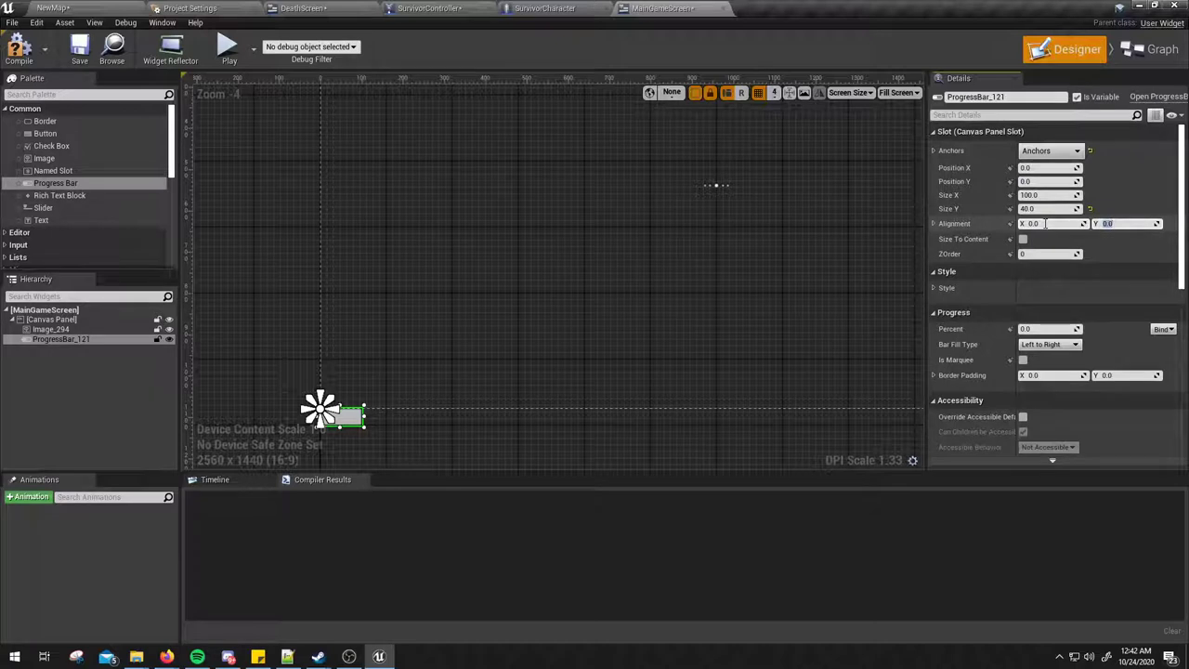
text(1)
key(Return)
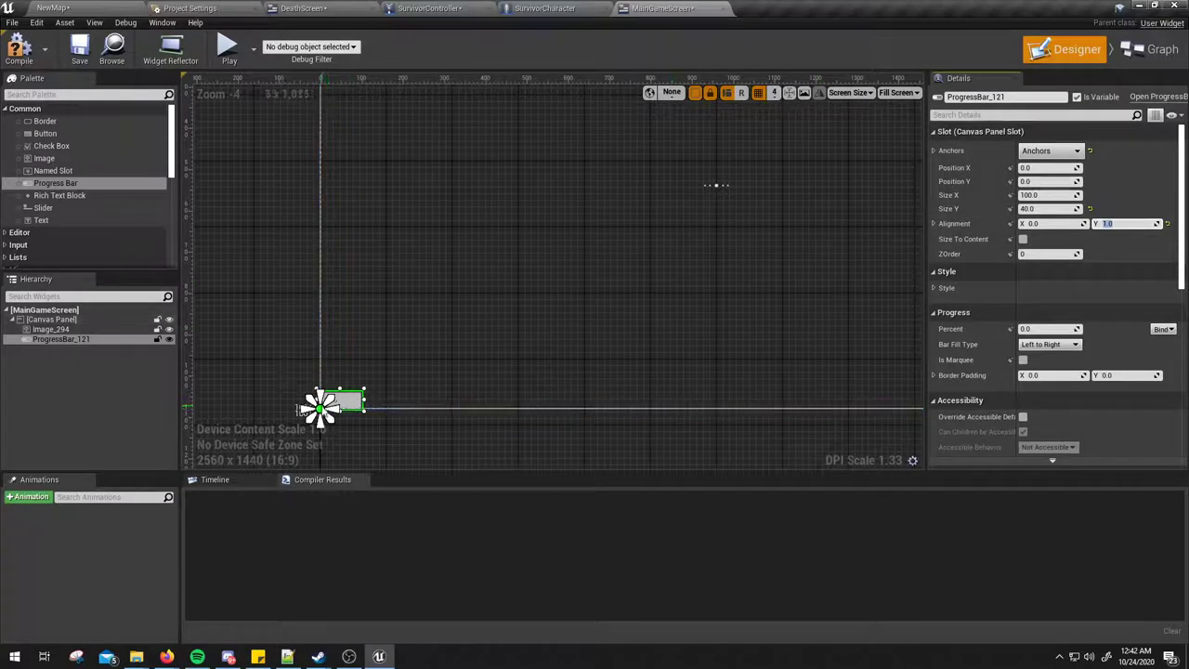
Step: Size the progress bar to 400 by 30
click(1044, 195)
text(25)
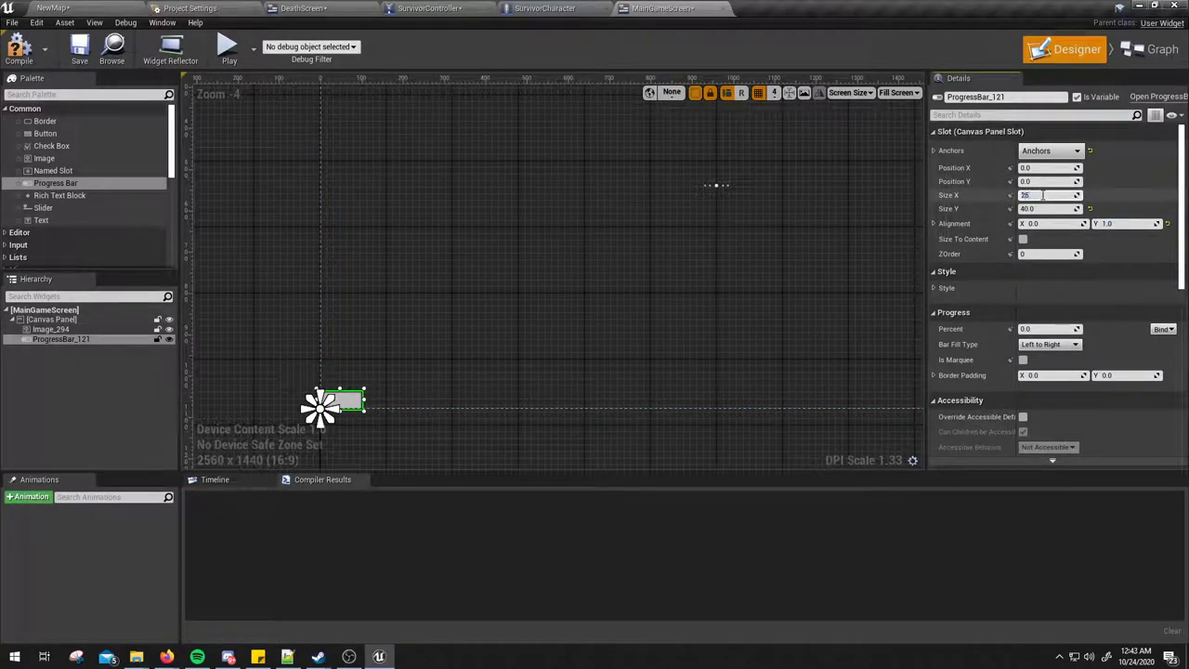
text(0)
key(Return)
click(1044, 196)
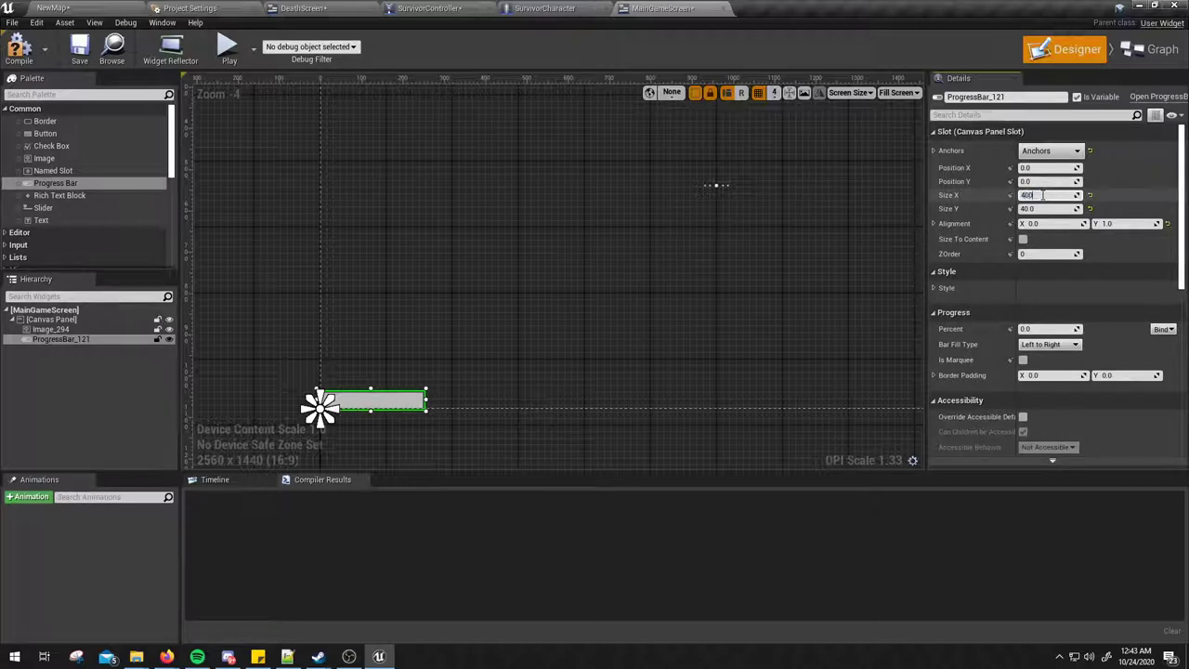
key(Return)
key(Tab)
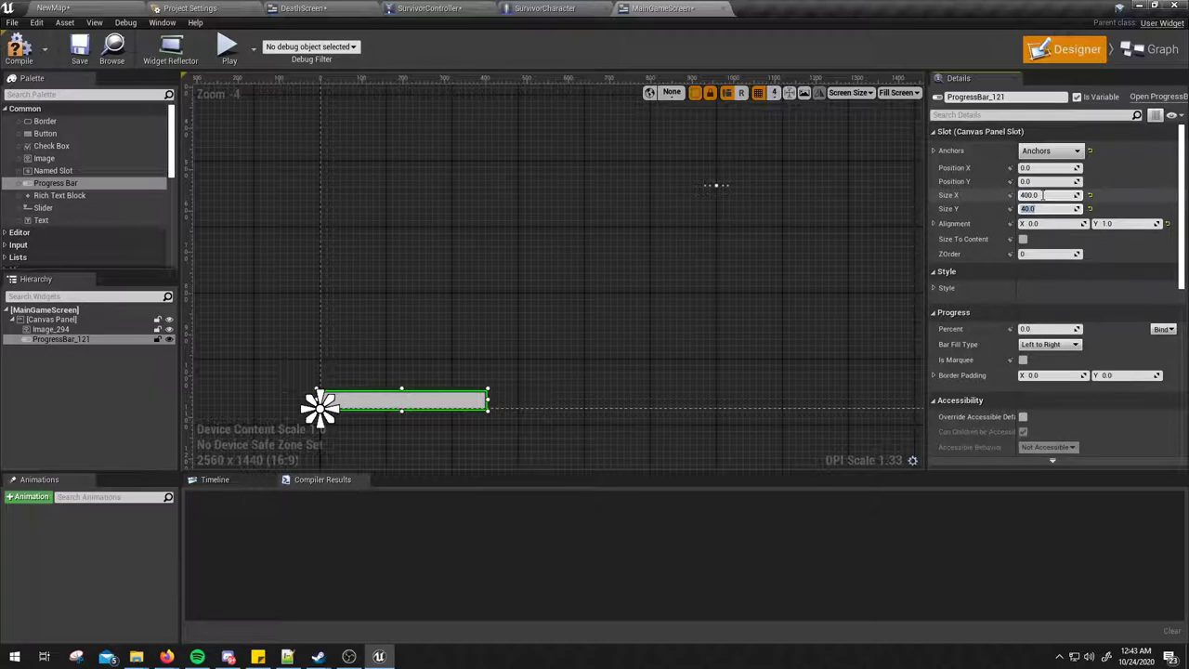
key(Return)
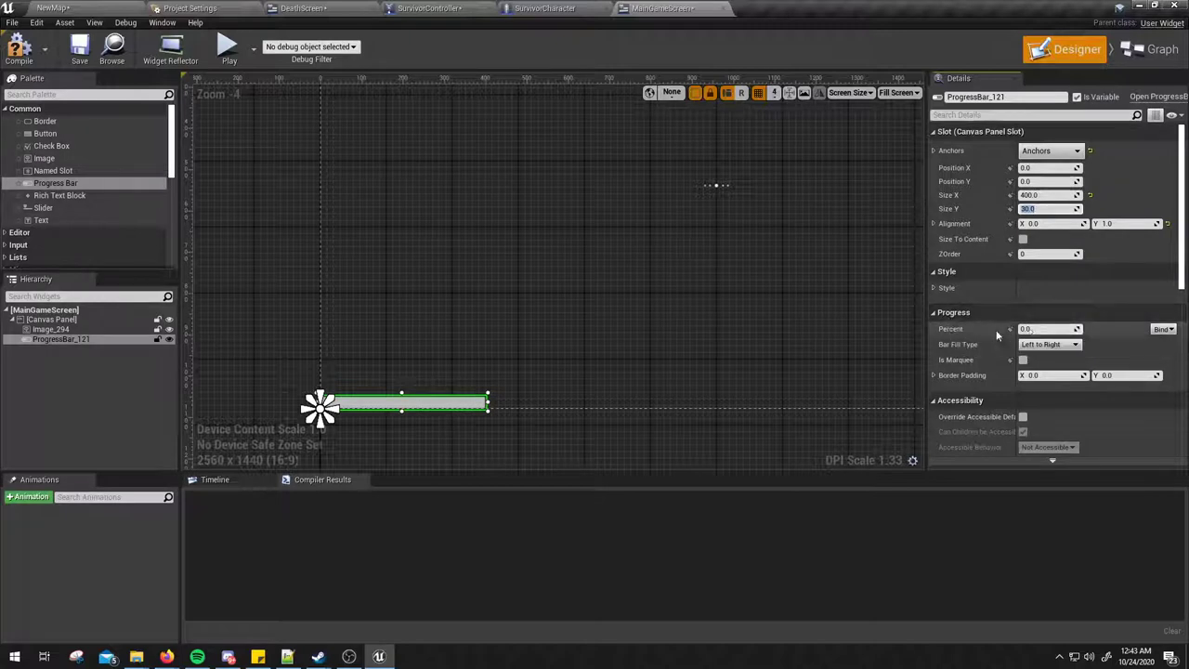
Step: Drag the Percent value to preview different fills, ending at 1.0 for a full bar
mouse_move(1040, 329)
mouse_down()
mouse_move(1068, 328)
mouse_move(1031, 329)
mouse_move(1050, 329)
mouse_up()
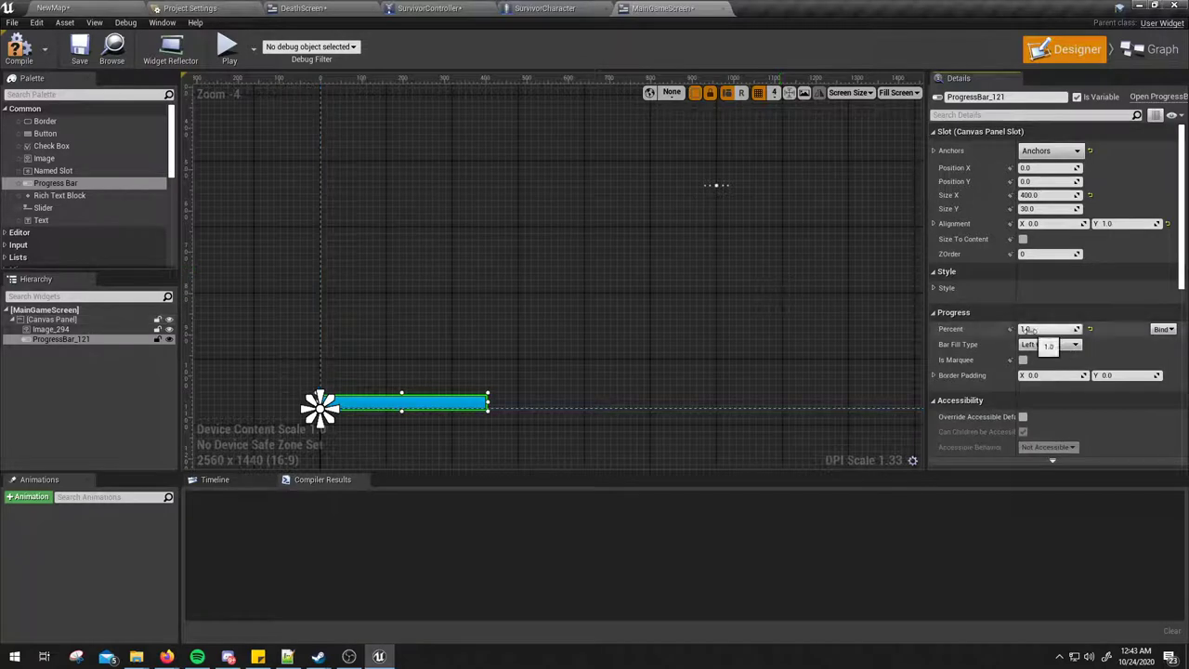
drag(1042, 330, 1042, 328)
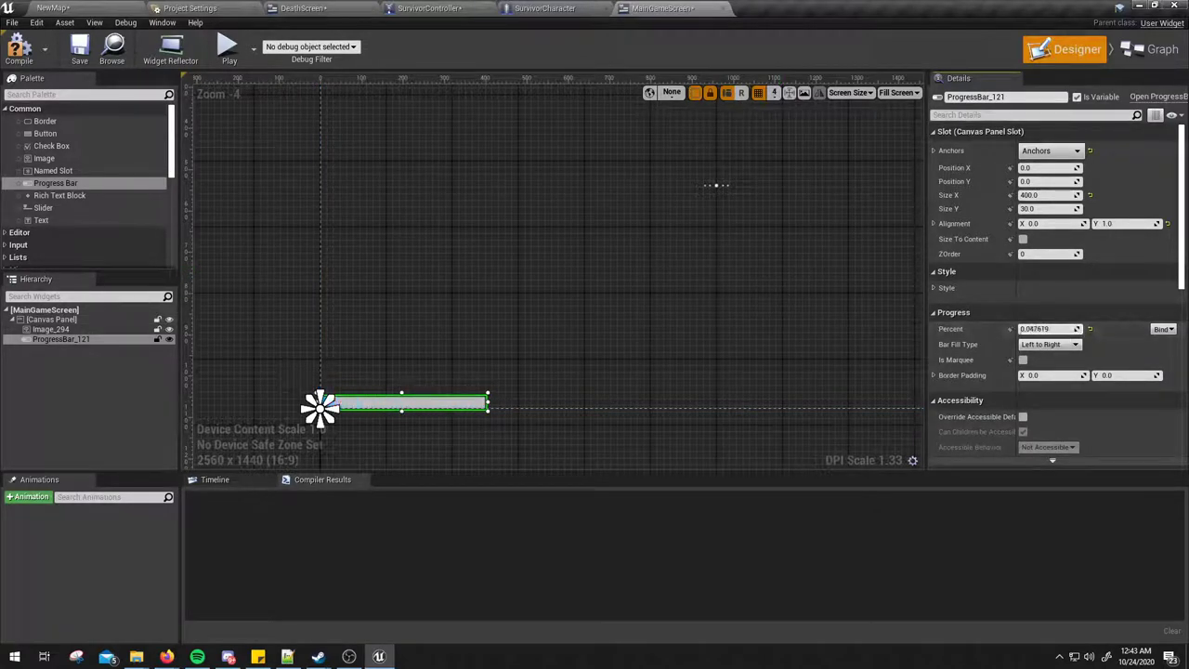
drag(1032, 329, 1059, 328)
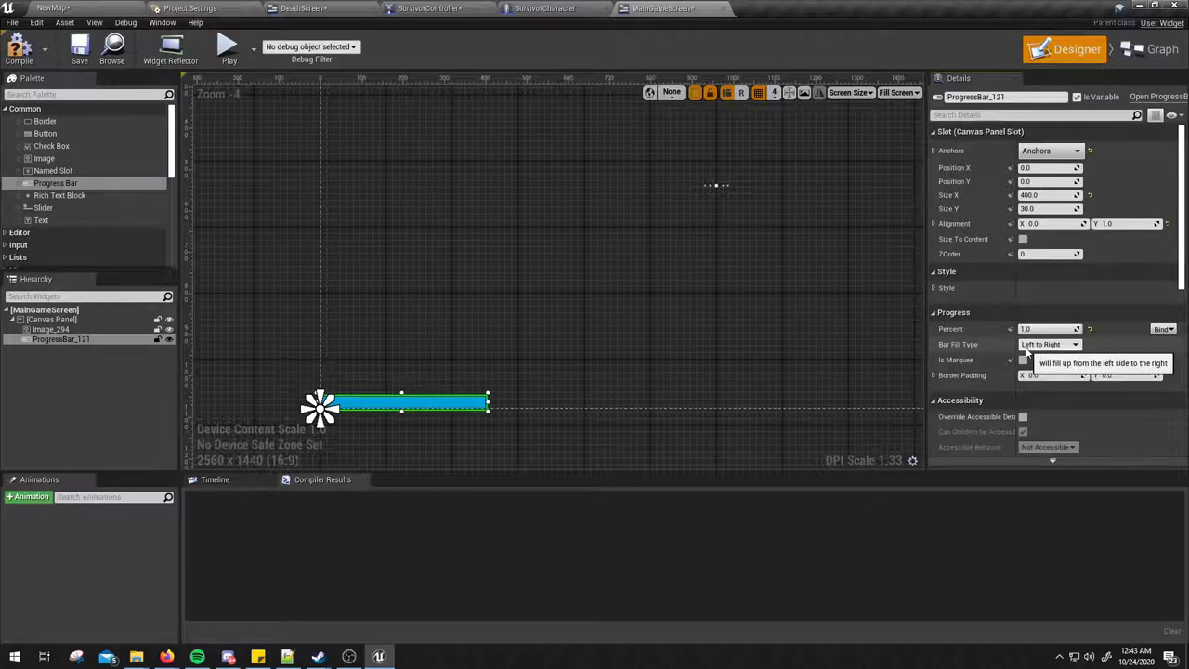
Step: Keep the progress bar's Bar Fill Type as Left to Right
click(1048, 346)
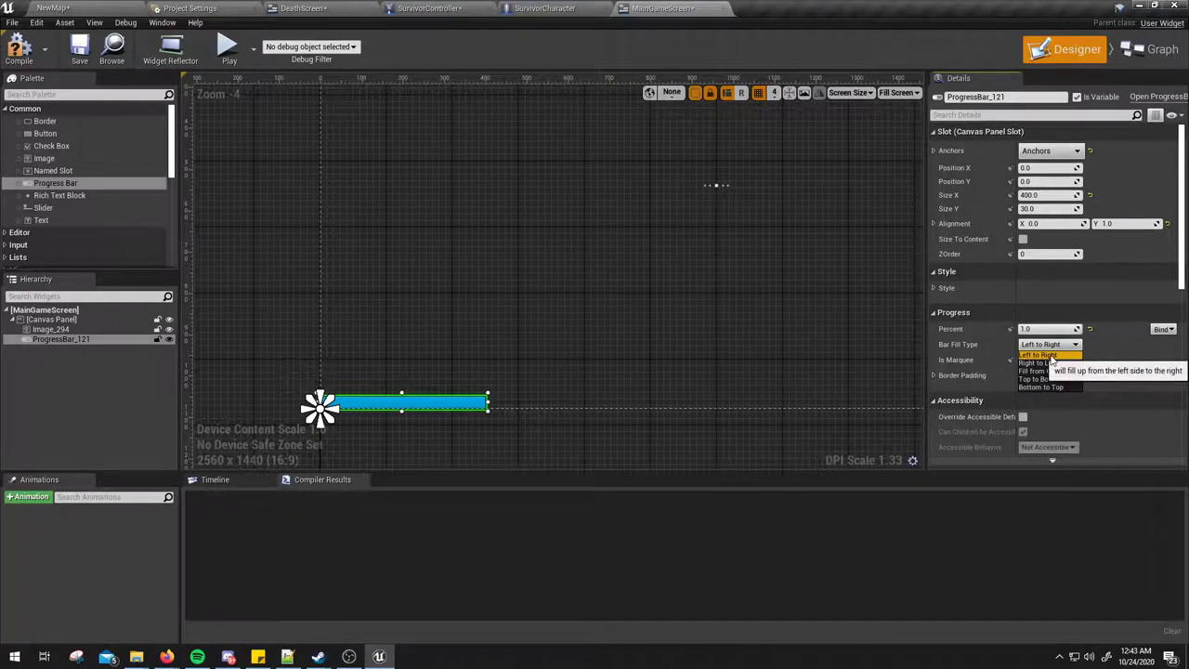
click(1050, 358)
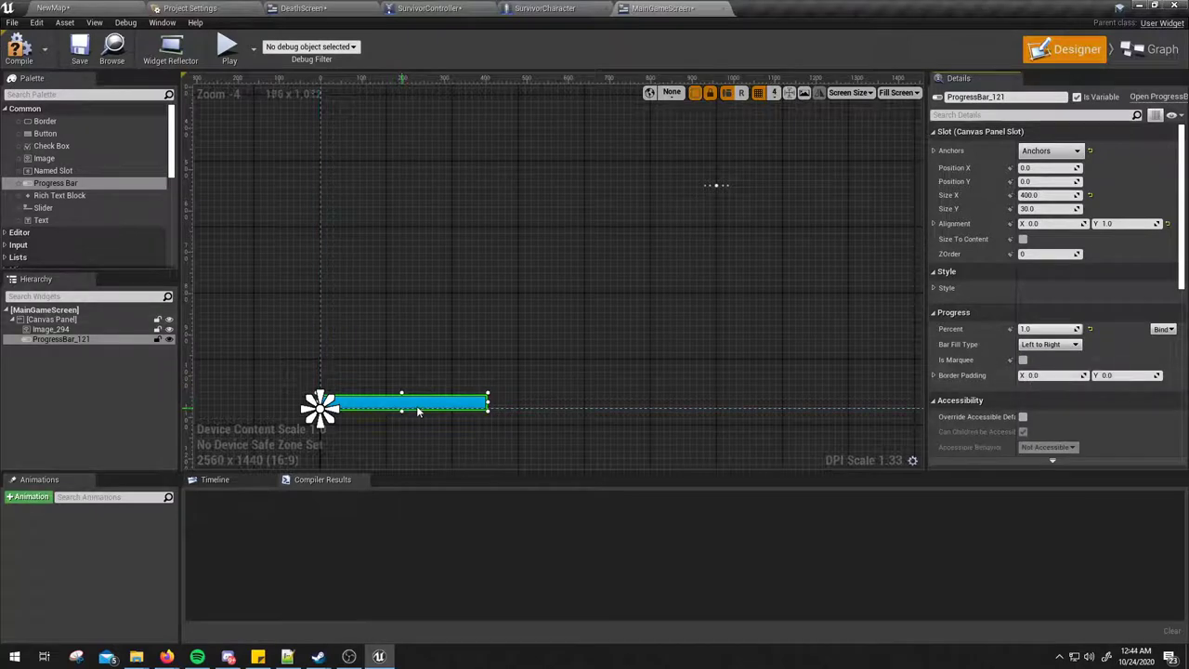
scroll(1129, 351, down, 2)
scroll(1130, 351, down, 3)
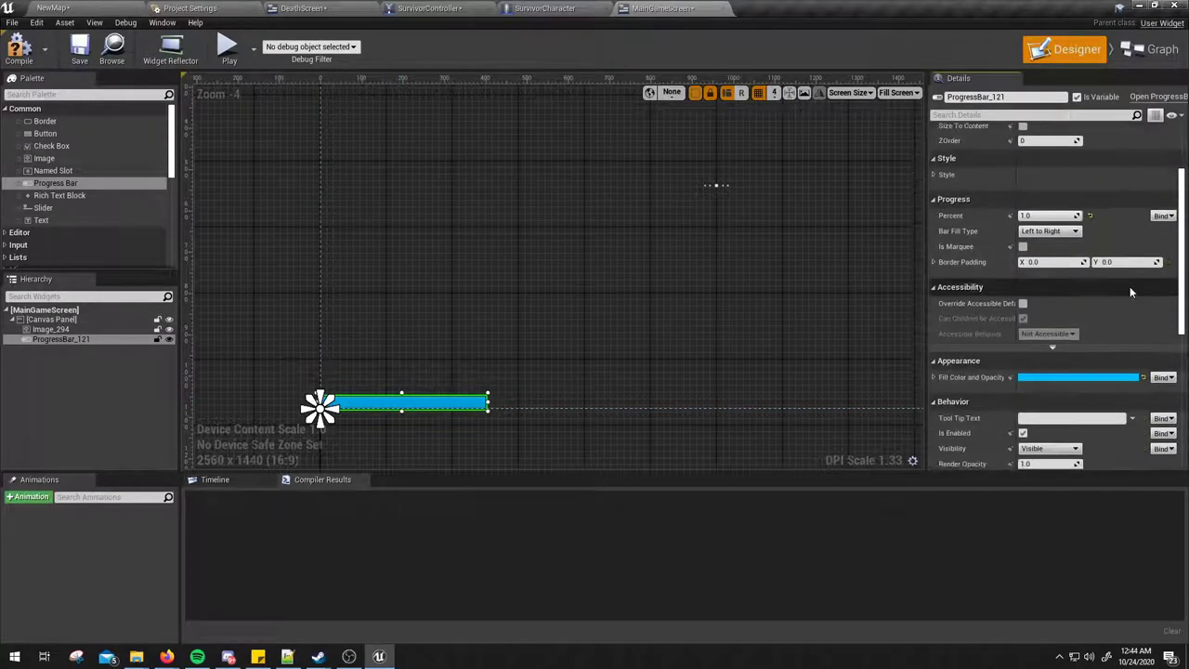
Step: Change Fill Color and Opacity to pure red in the Color Picker
click(1044, 375)
click(910, 423)
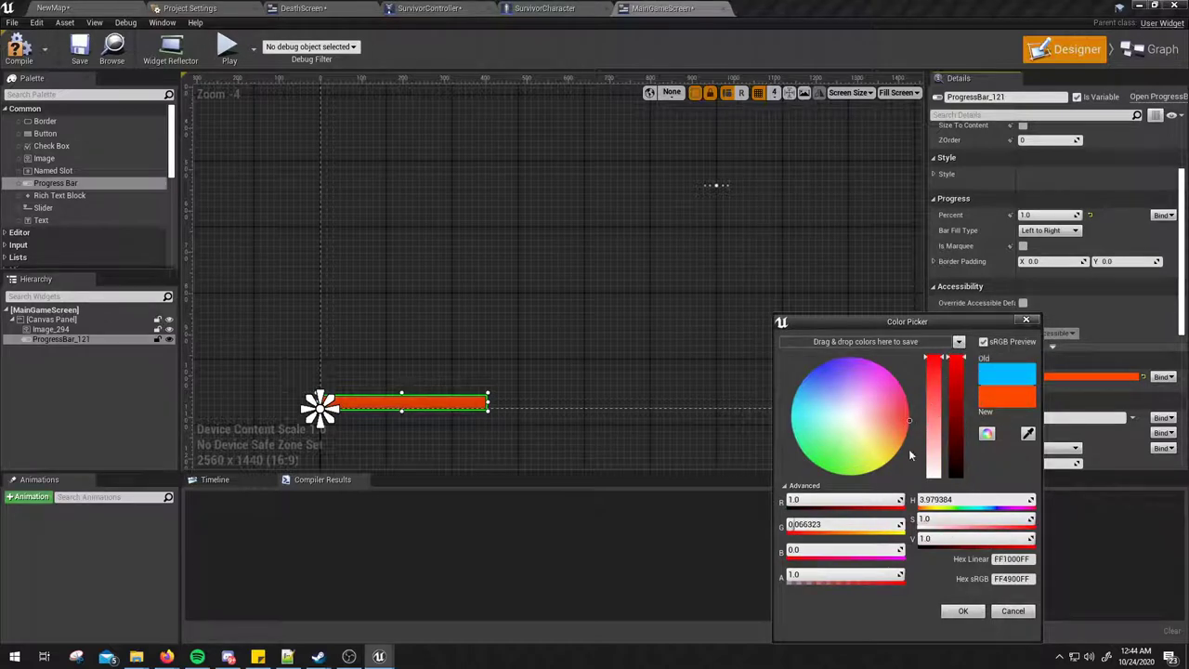
drag(889, 429, 941, 417)
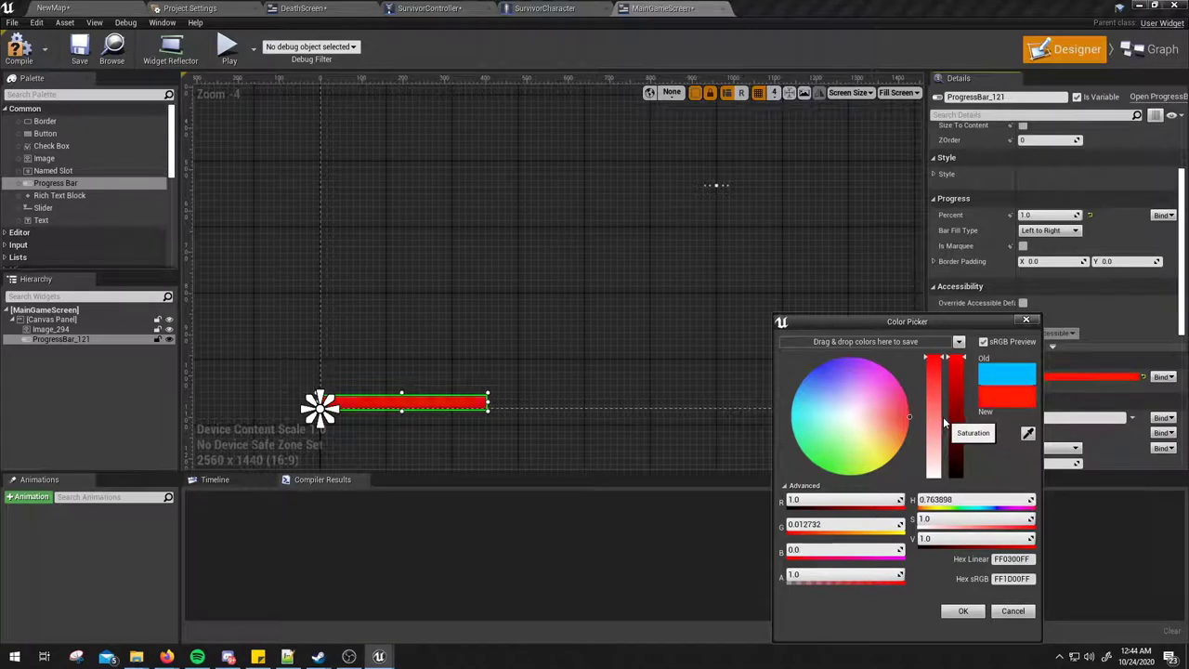
click(963, 610)
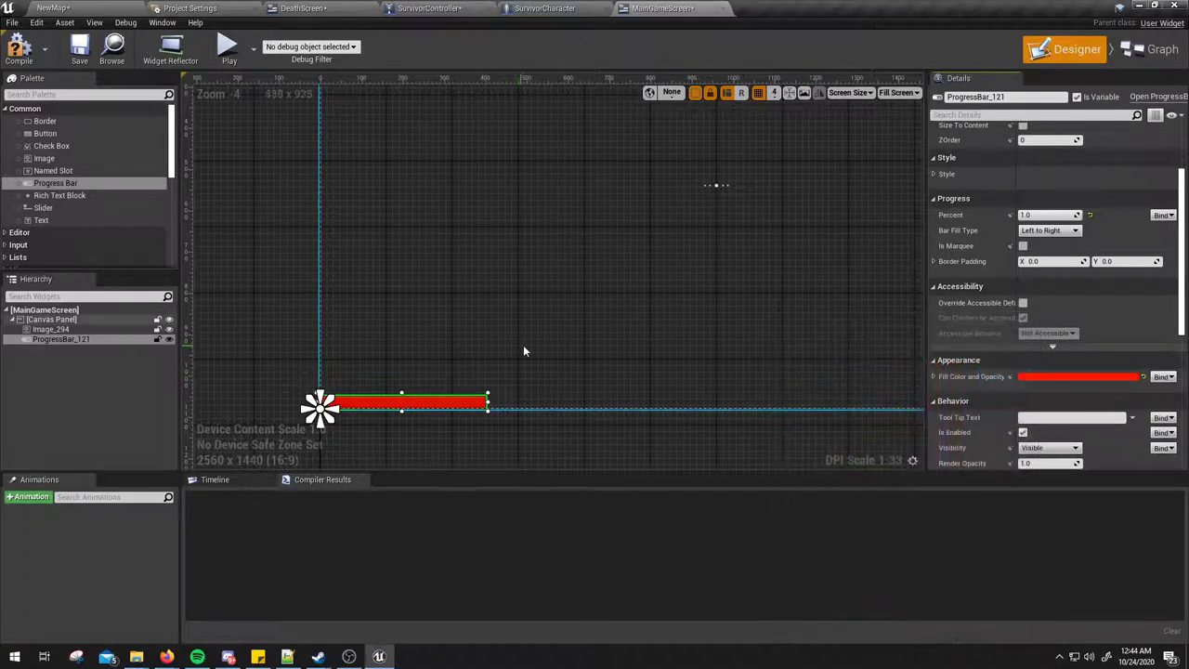
click(658, 334)
click(366, 399)
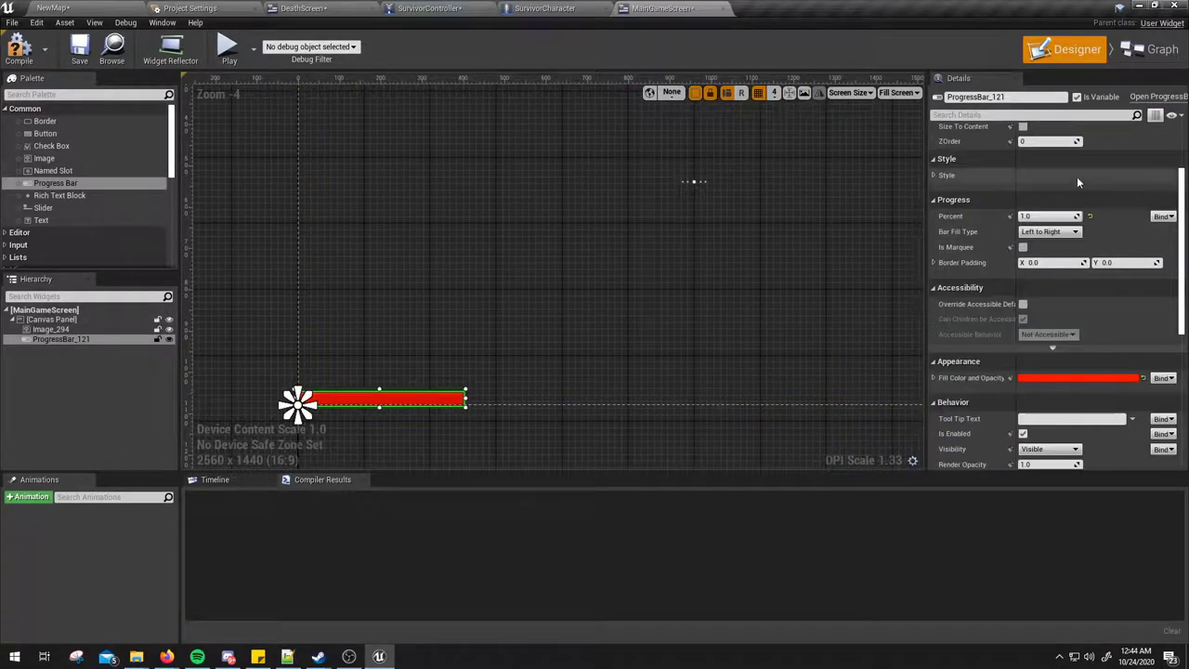
Step: Re-anchor the progress bar to the top-left corner, trying positions 10 and -10
scroll(1136, 267, up, 1)
click(1047, 167)
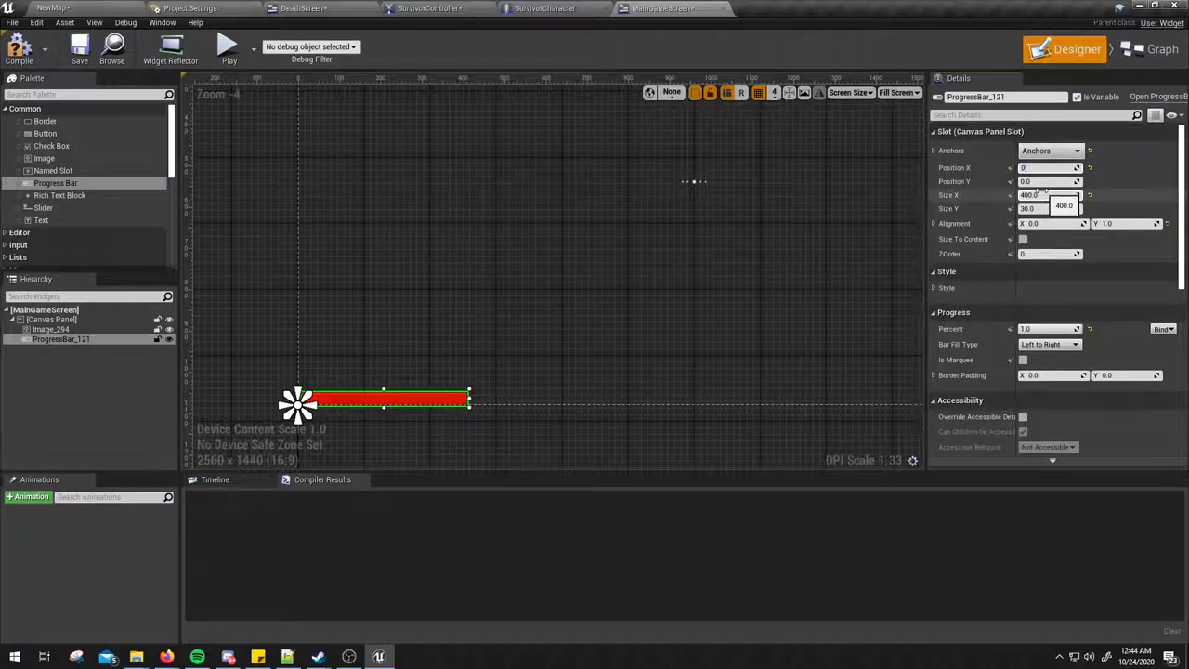
key(Tab)
text(10)
key(Return)
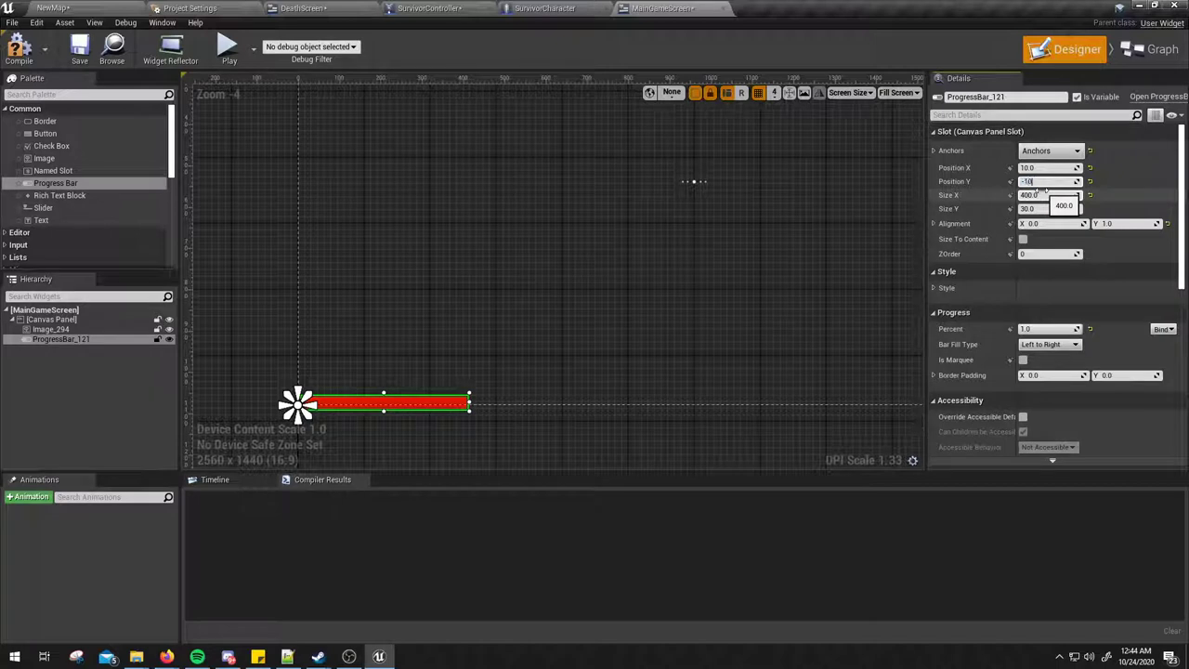
key(Return)
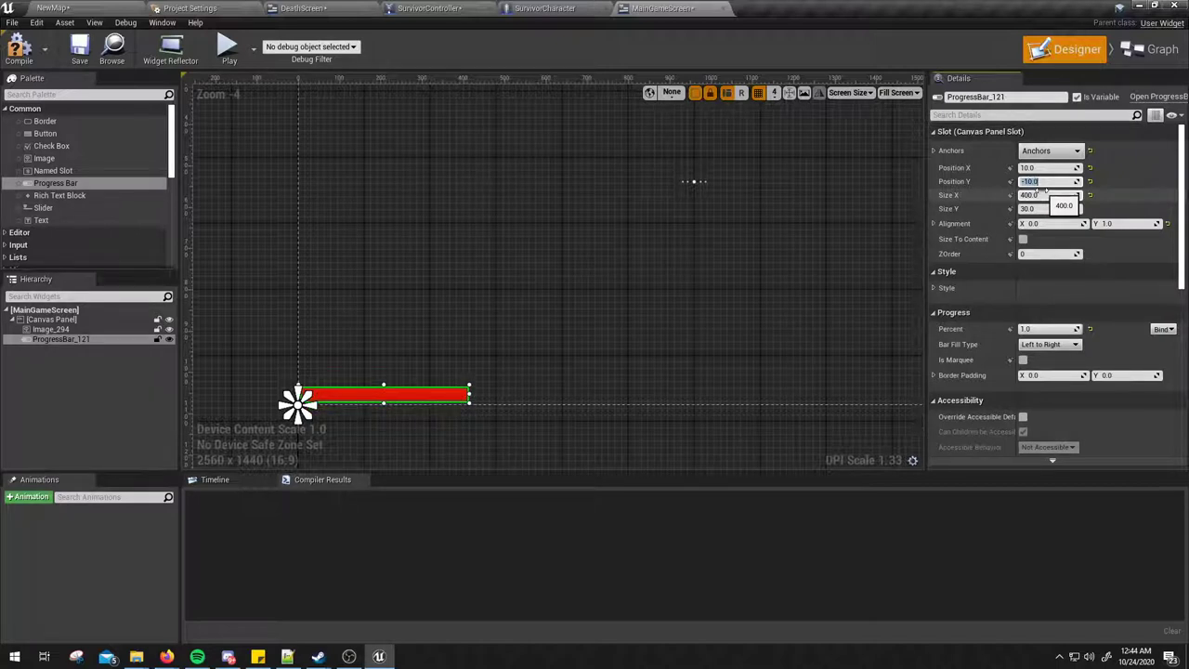
click(1050, 150)
click(1043, 181)
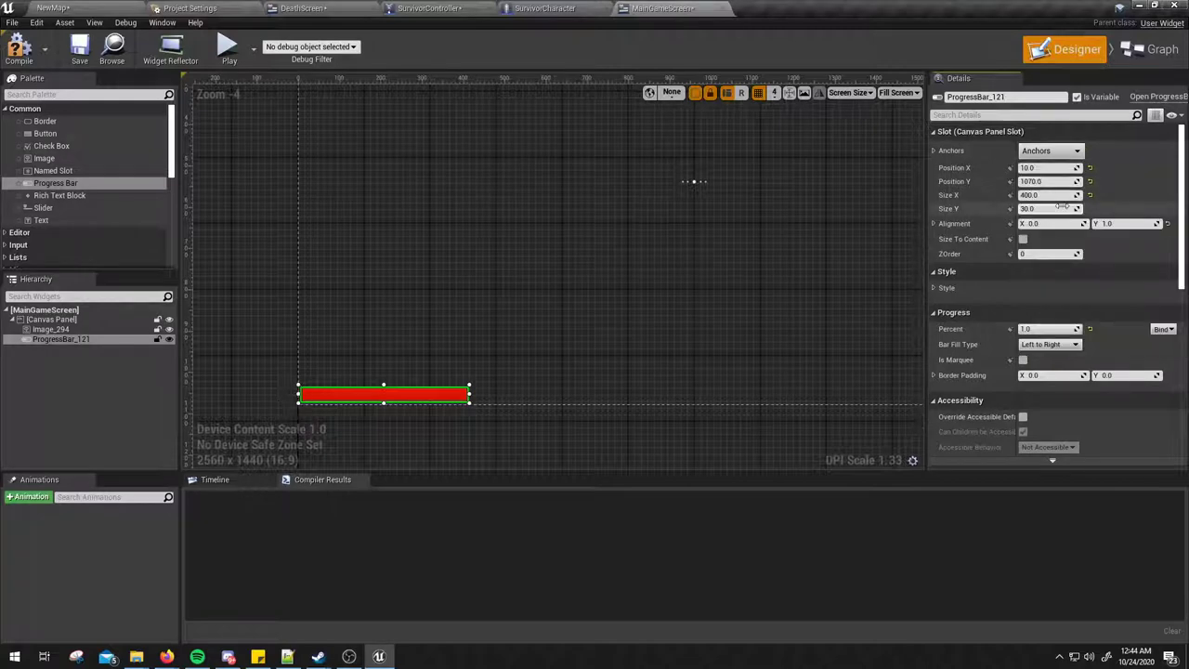
click(1051, 182)
key(Return)
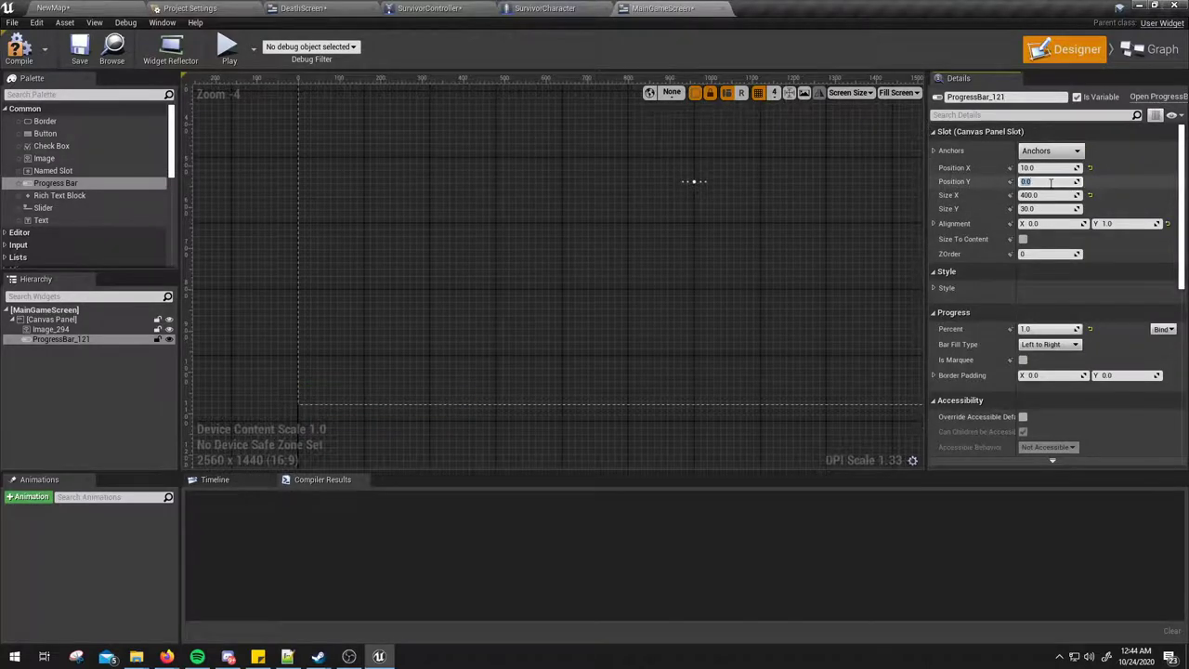
Step: Set Alignment Y to 0.0 and Position to 25, 25
click(1121, 223)
text(0)
key(Return)
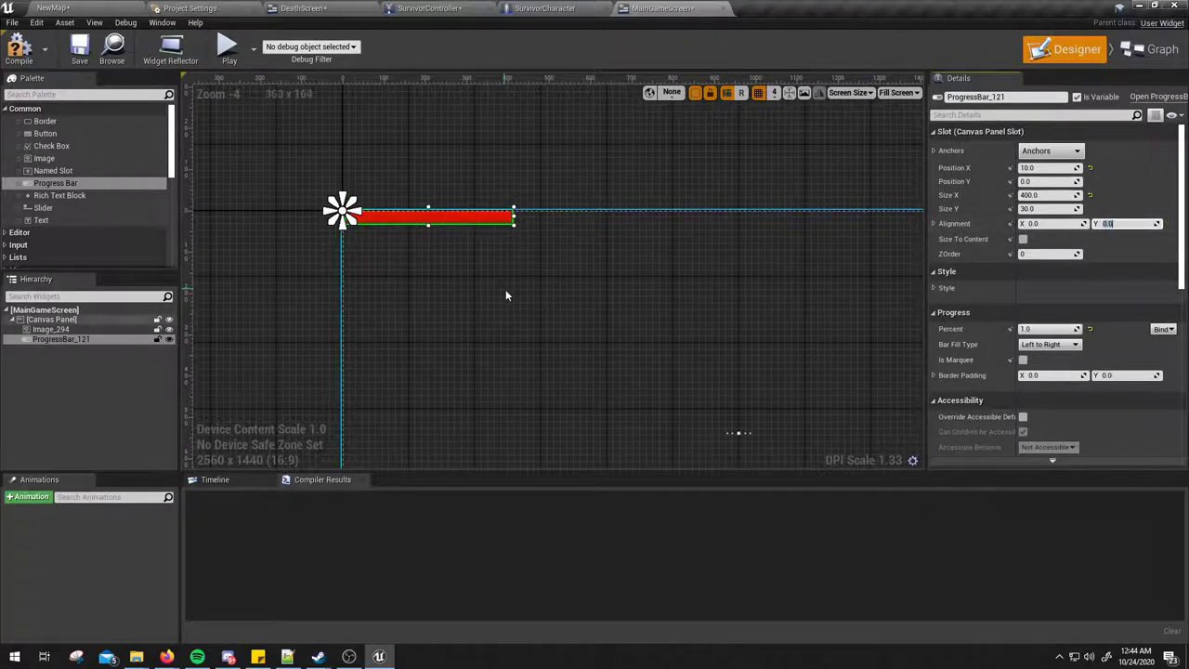
click(1037, 182)
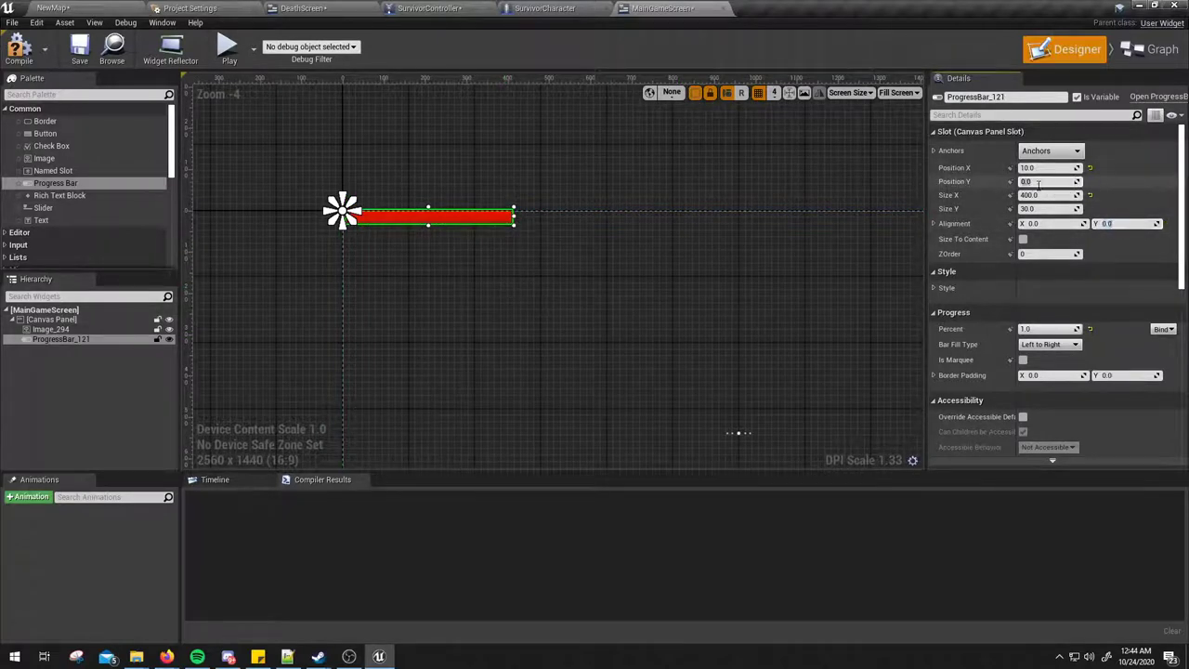
text(10)
key(Return)
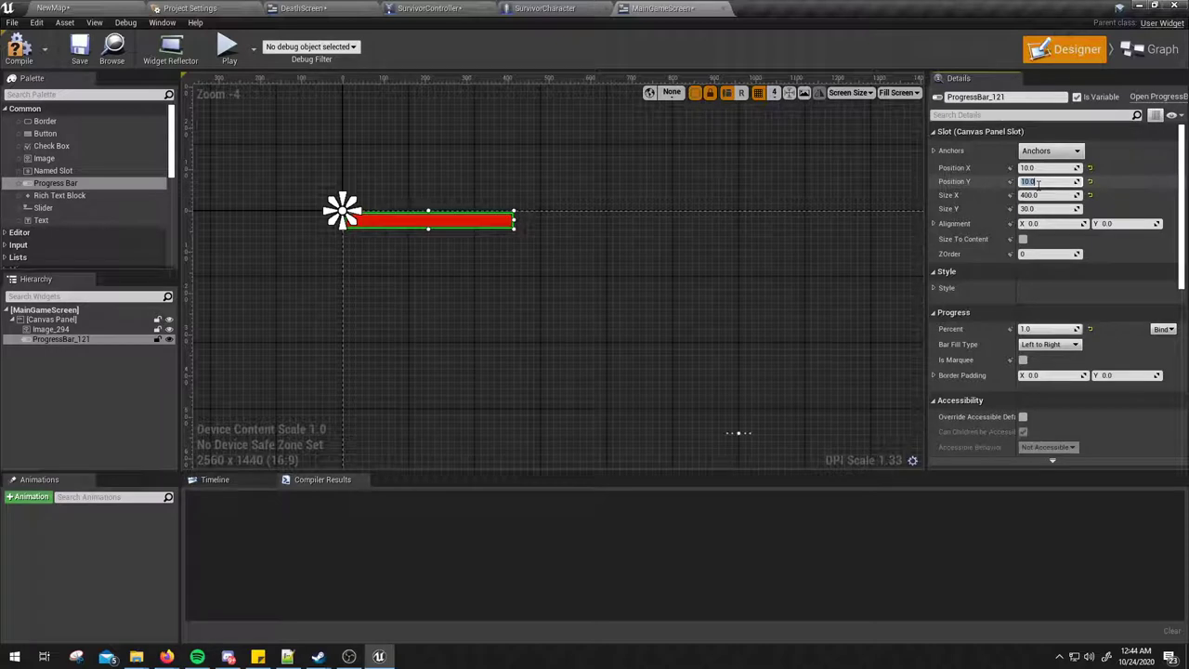
text(25)
key(Return)
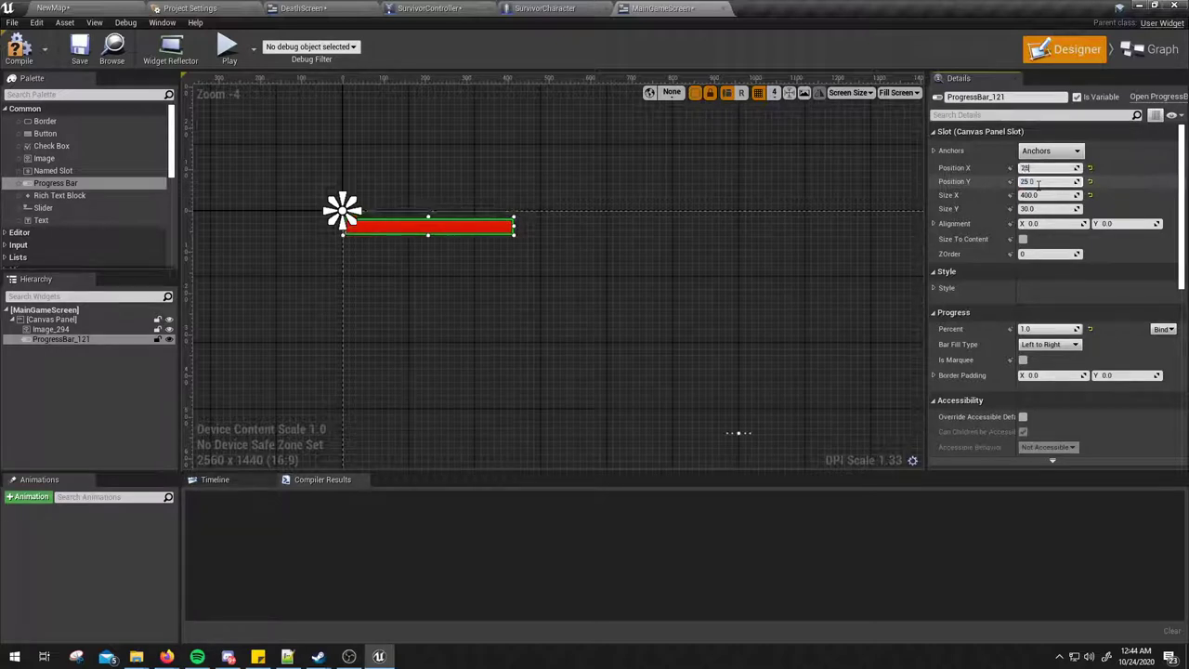
key(Return)
Step: Pan the canvas to check the red bar's placement and reselect it
click(410, 167)
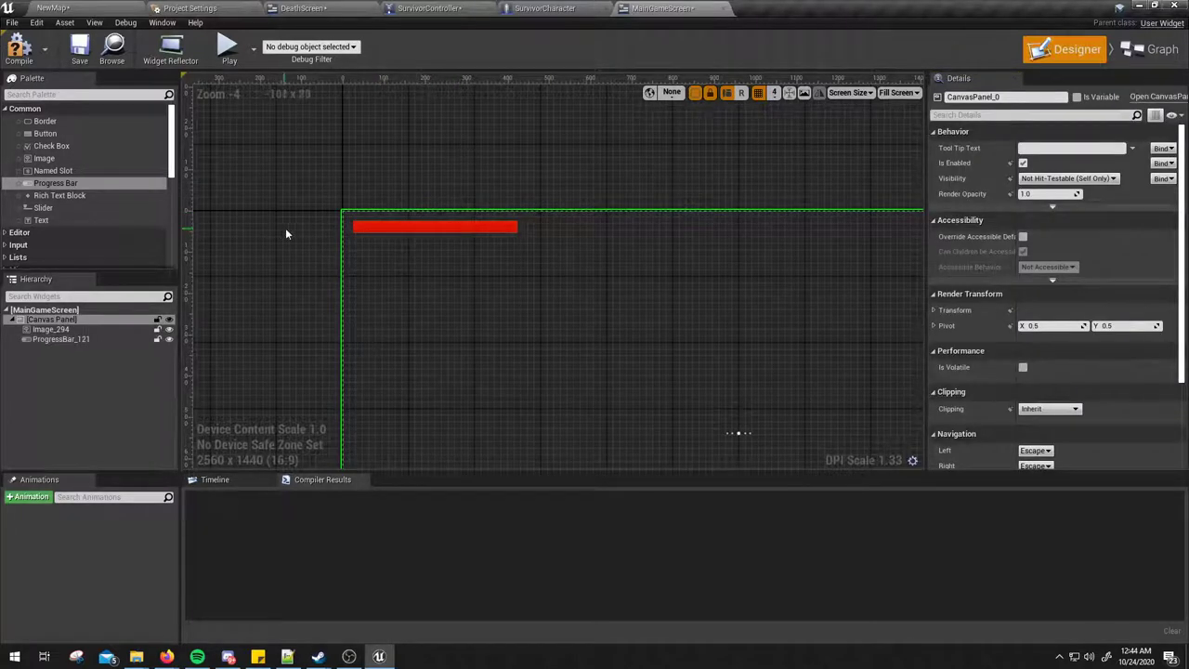
right_drag(285, 235, 227, 228)
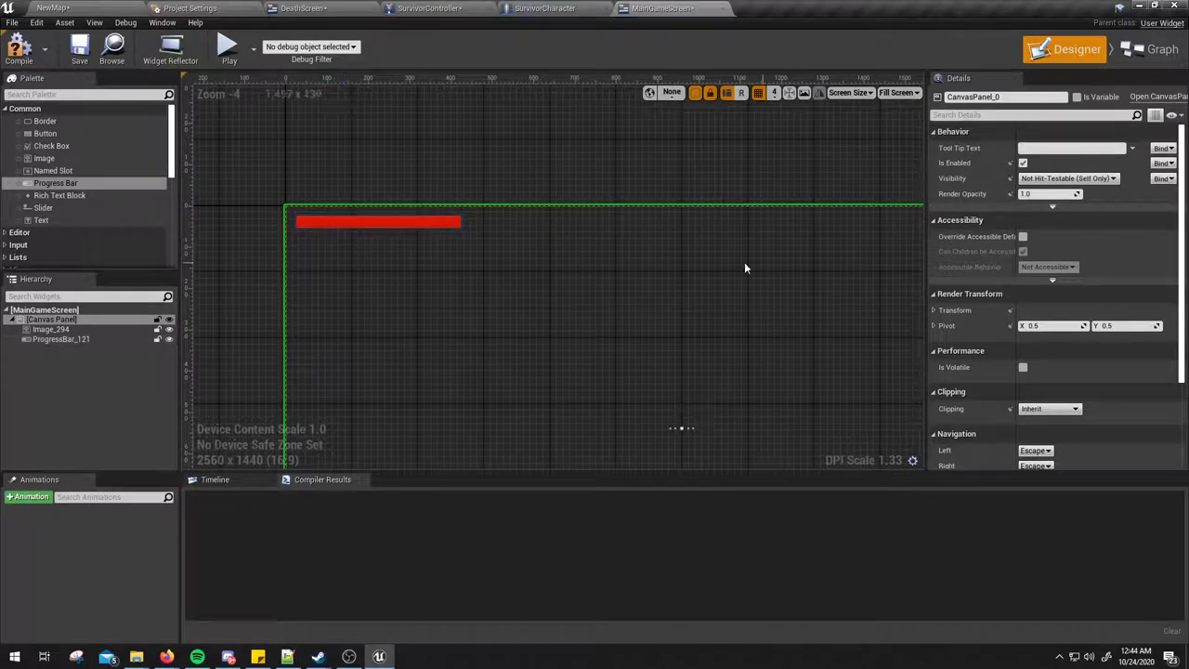
right_drag(624, 217, 642, 253)
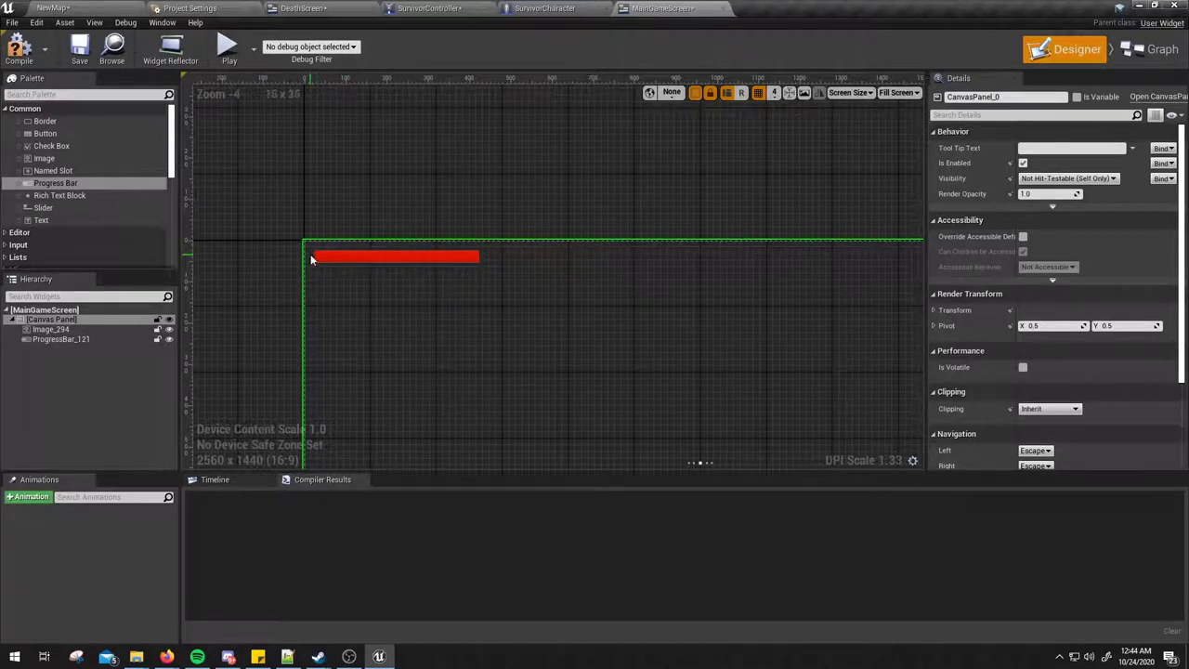
click(339, 259)
click(475, 269)
right_drag(698, 309, 705, 323)
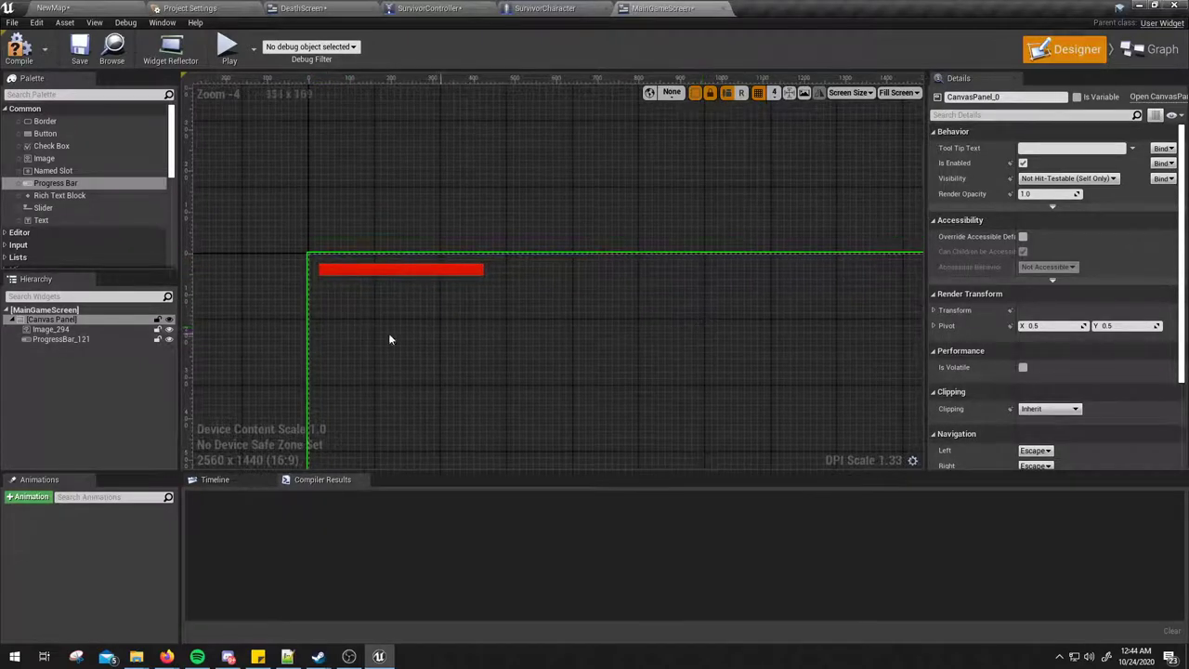
click(62, 340)
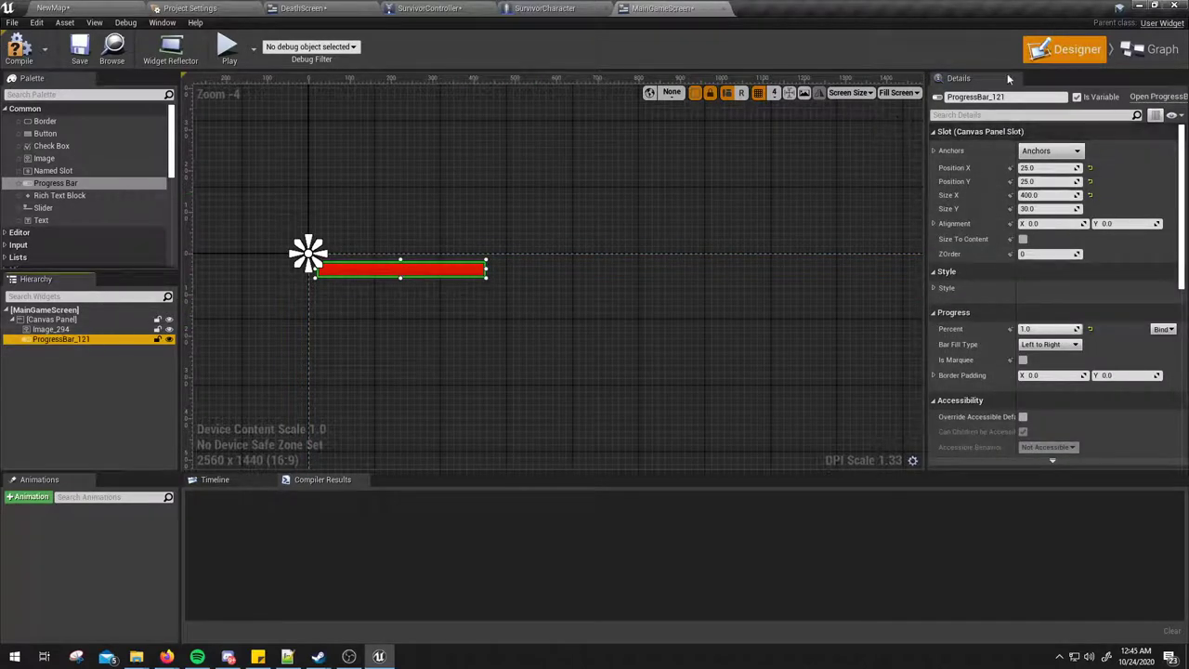
Step: Rename ProgressBar_121 to BloodBar and compile MainGameScreen with F7
click(976, 96)
text(Bl)
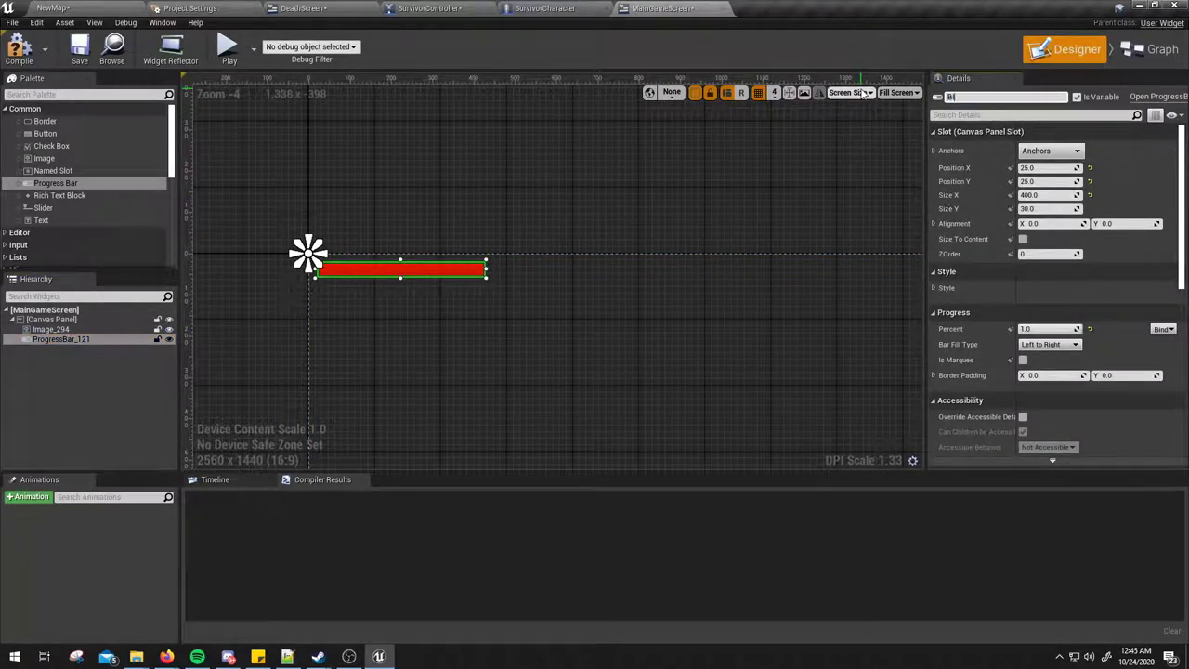
text(oodBar)
key(Return)
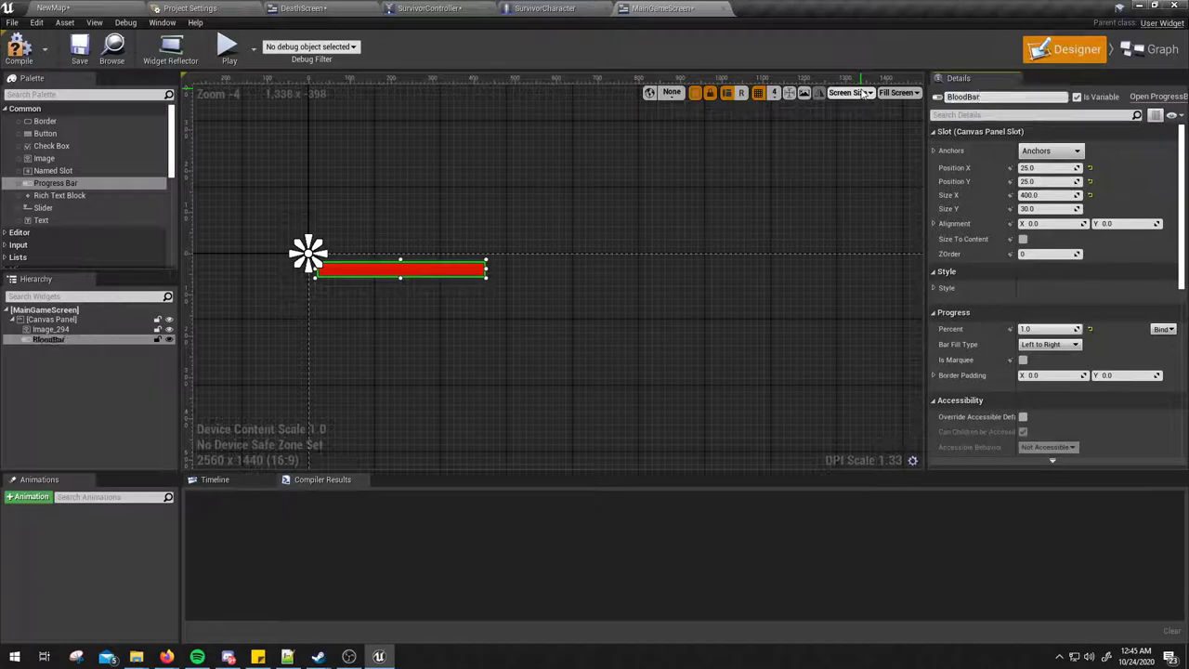
key(F7)
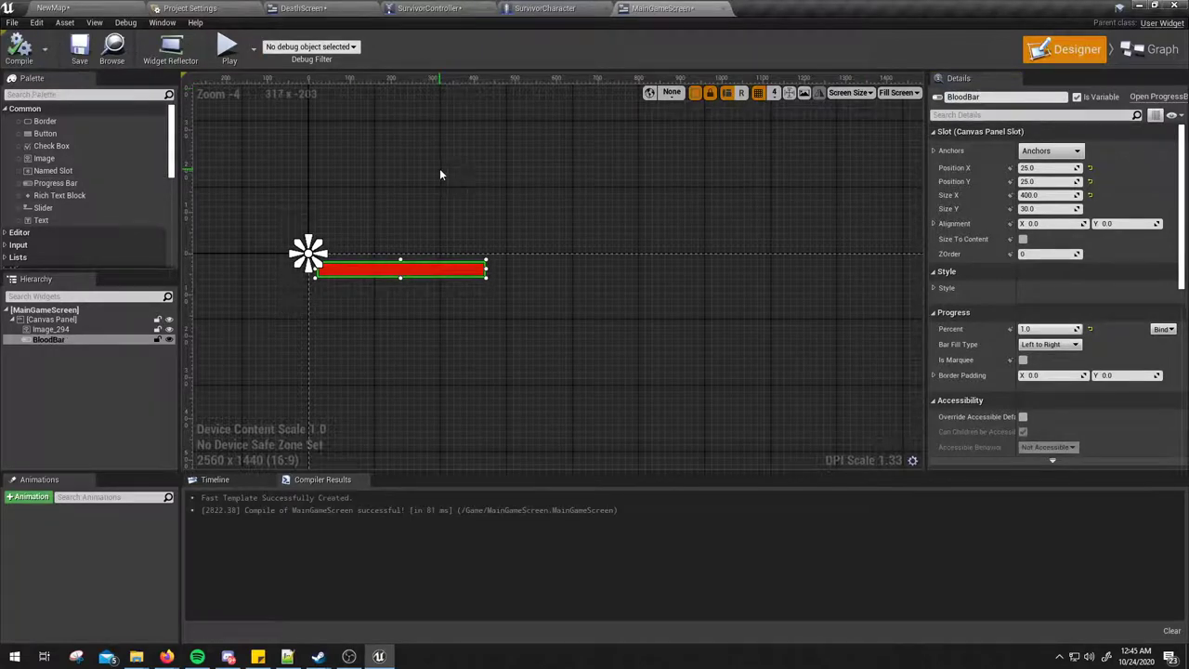
Step: Check the Blood and BloodMax defaults in SurvivorCharacter, then return to MainGameScreen
click(460, 9)
click(545, 8)
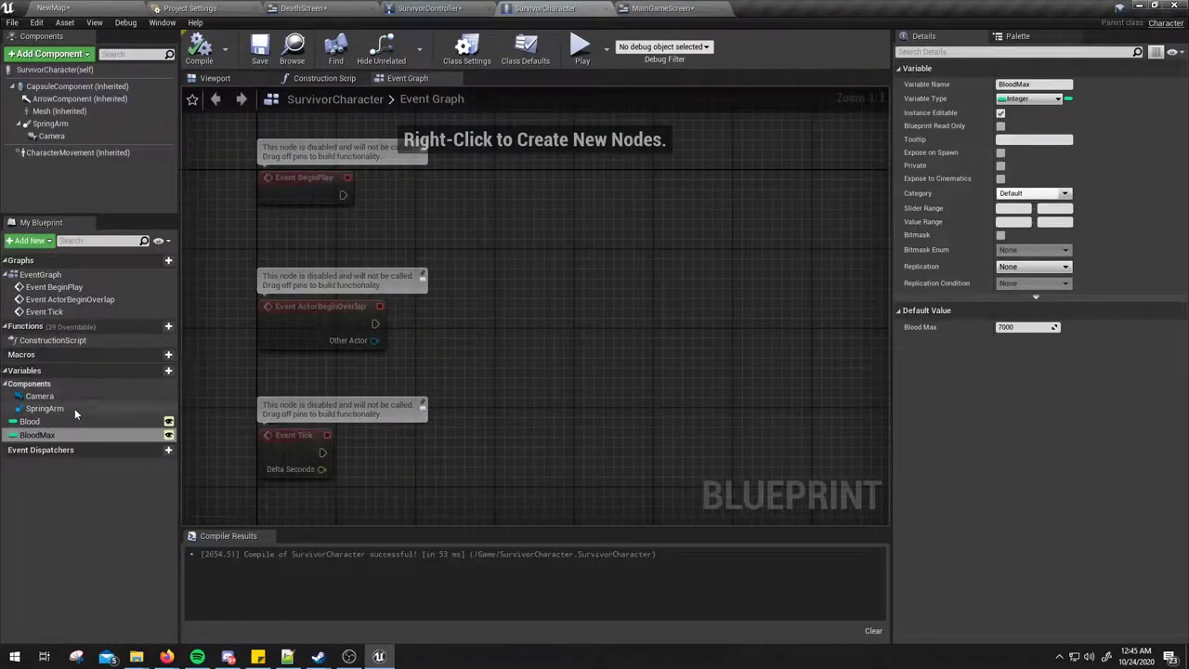
click(29, 420)
click(37, 435)
click(29, 421)
click(37, 434)
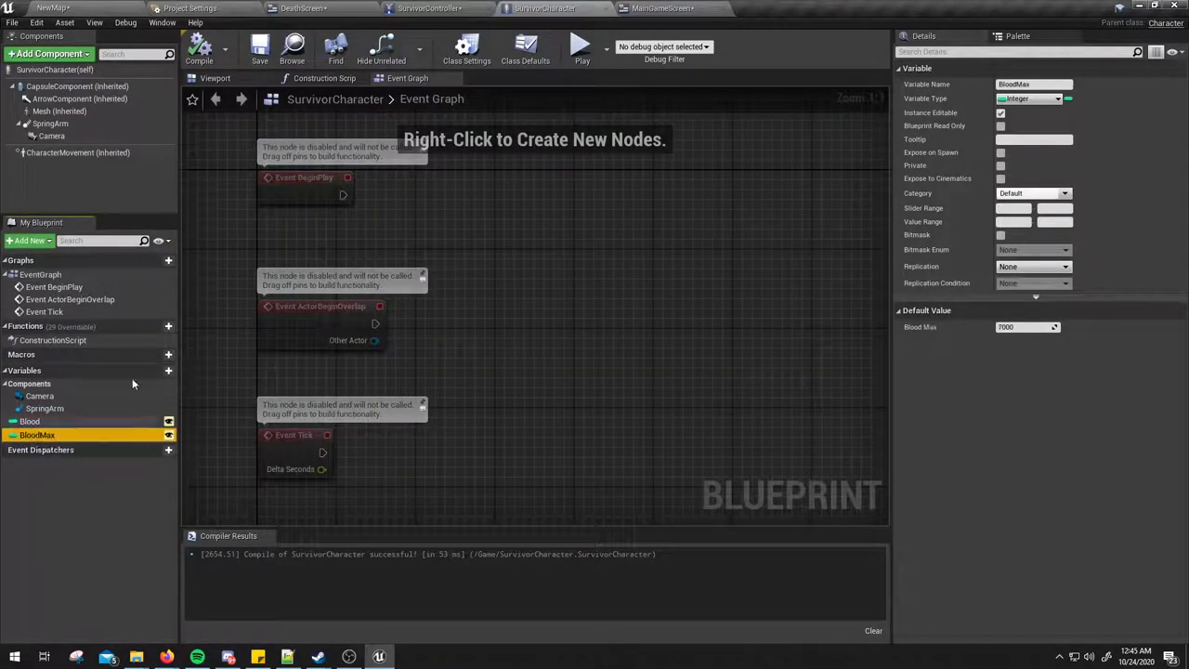
click(662, 11)
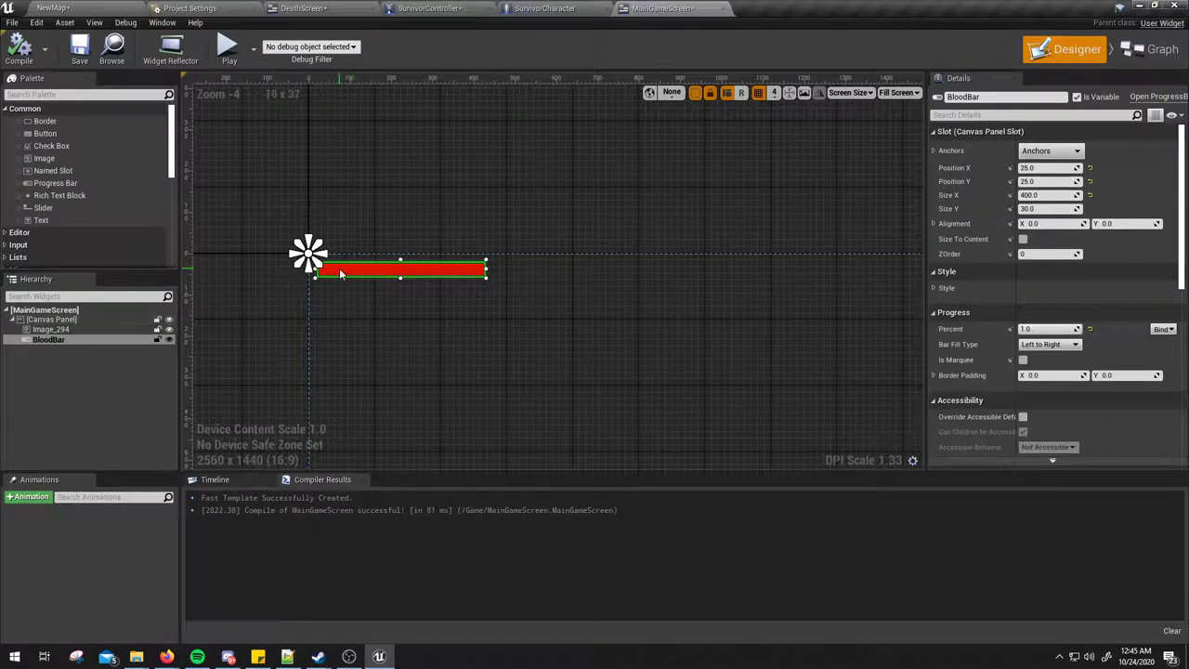
Step: Switch to the MainGameScreen Event Graph and move Event Pre Construct higher
click(1144, 49)
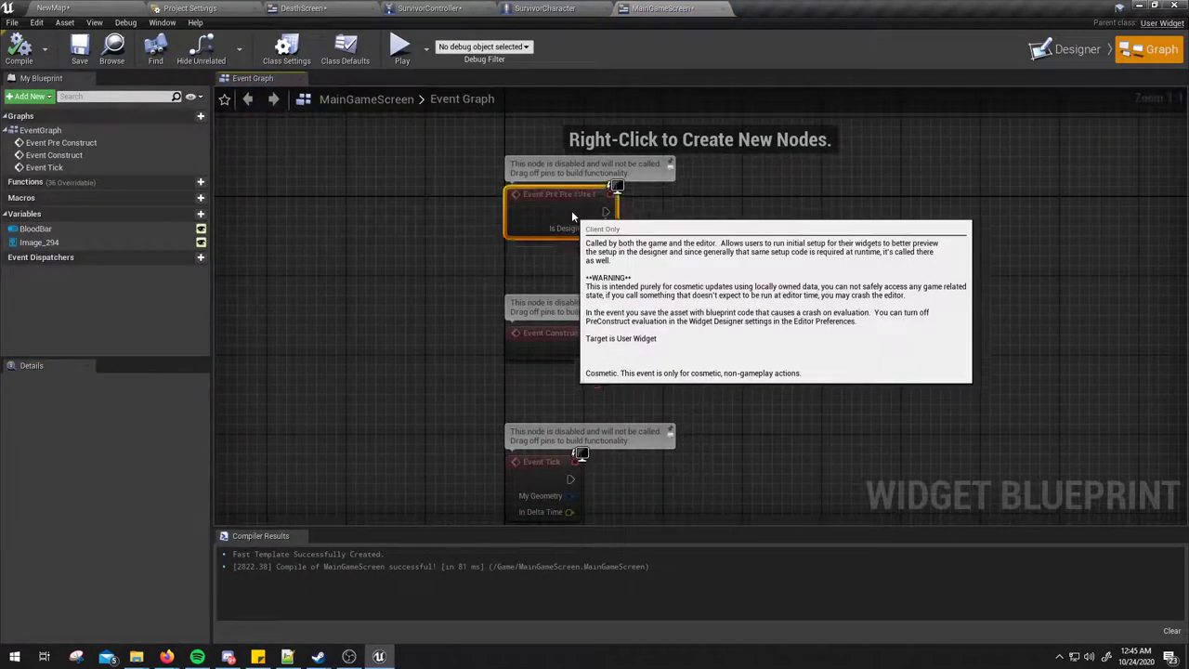
drag(571, 210, 548, 139)
right_drag(716, 241, 698, 307)
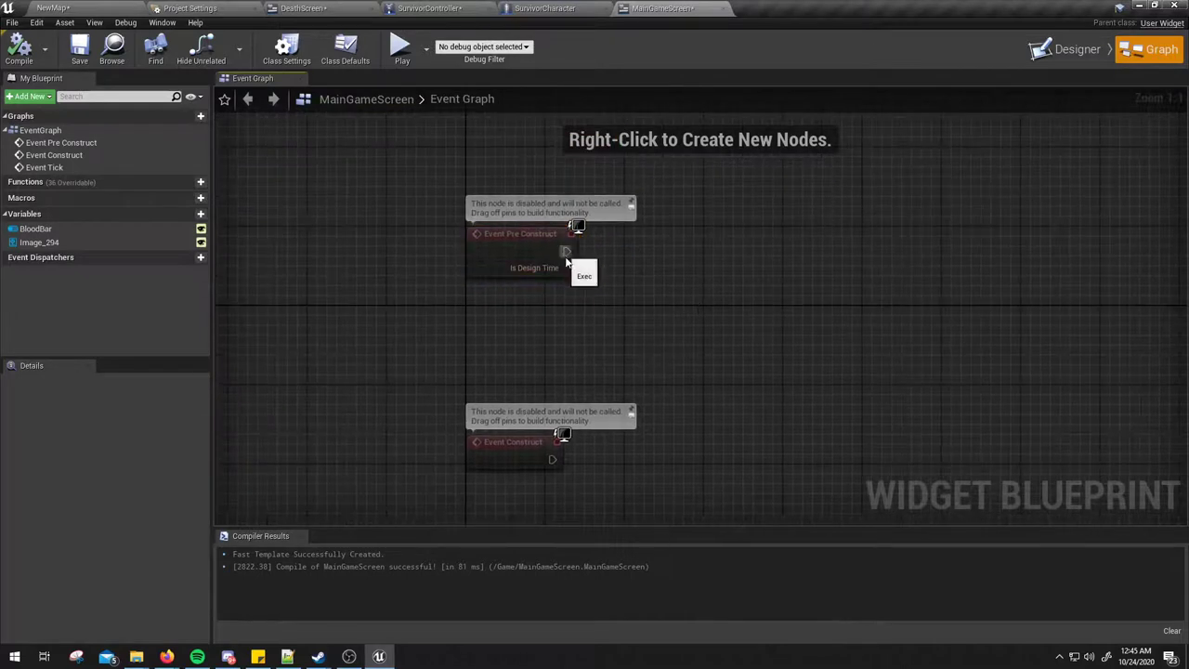
mouse_move(638, 329)
right_down()
mouse_move(593, 287)
mouse_move(590, 319)
right_up()
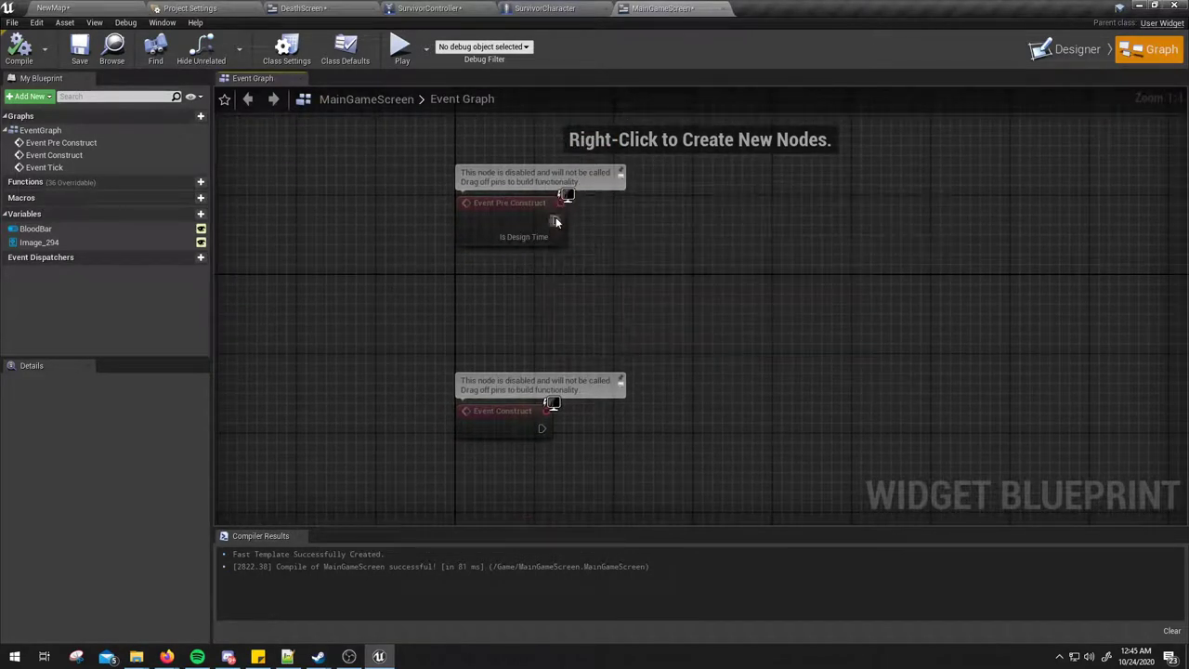
Step: Drag a wire off Event Pre Construct and search for Get Owner and pawn nodes
drag(555, 221, 514, 281)
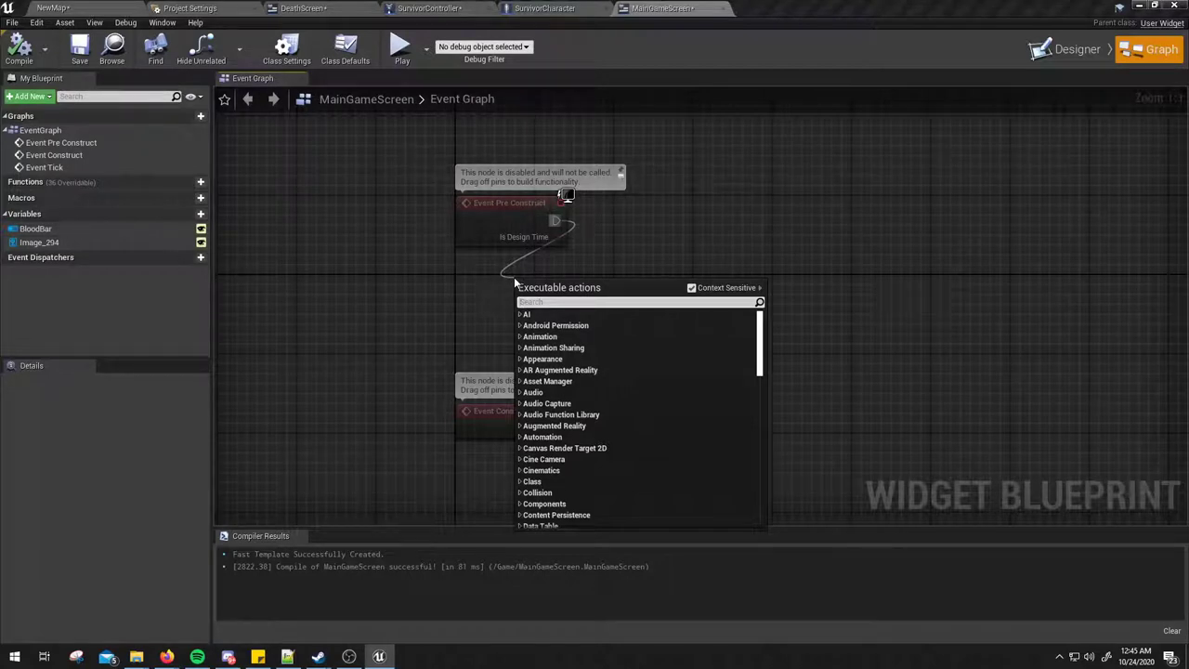
text(Get)
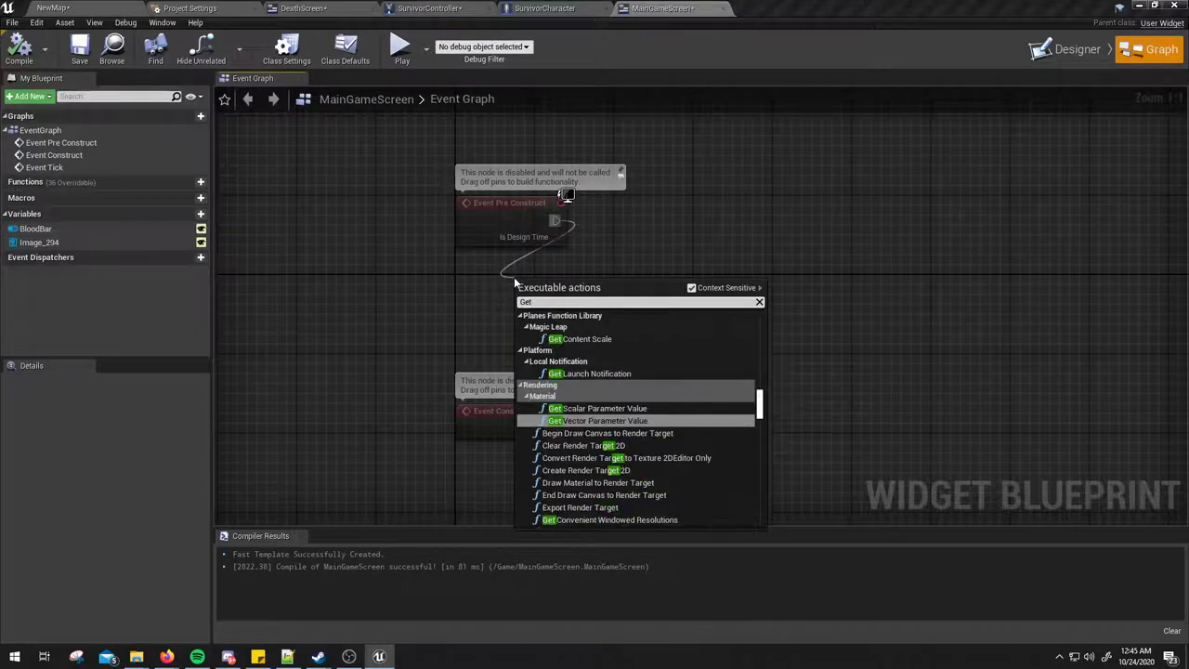
text( o)
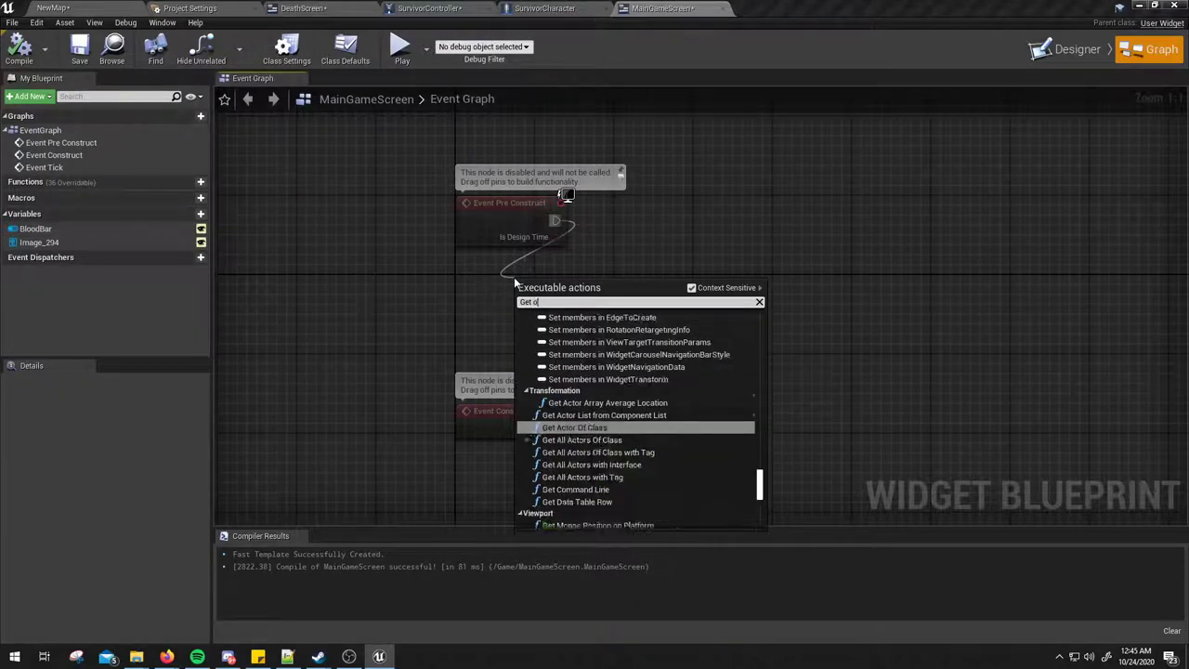
text(nn)
key(BackSpace)
key(BackSpace)
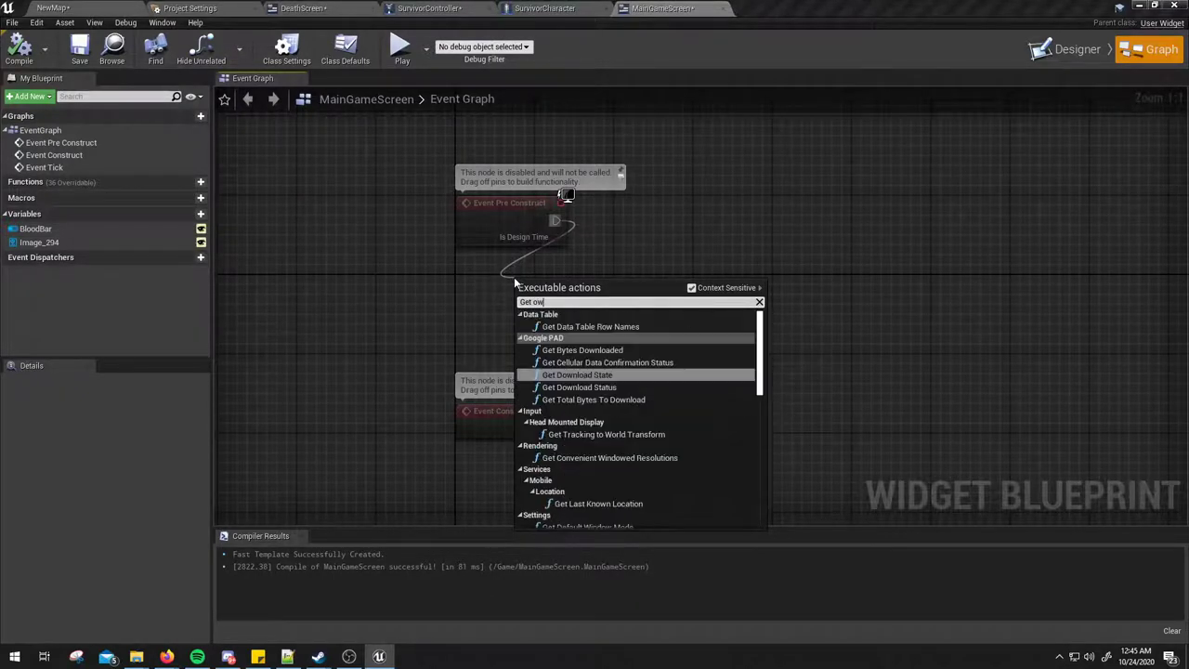
text(wner)
key(BackSpace)
key(BackSpace)
key(BackSpace)
key(BackSpace)
key(BackSpace)
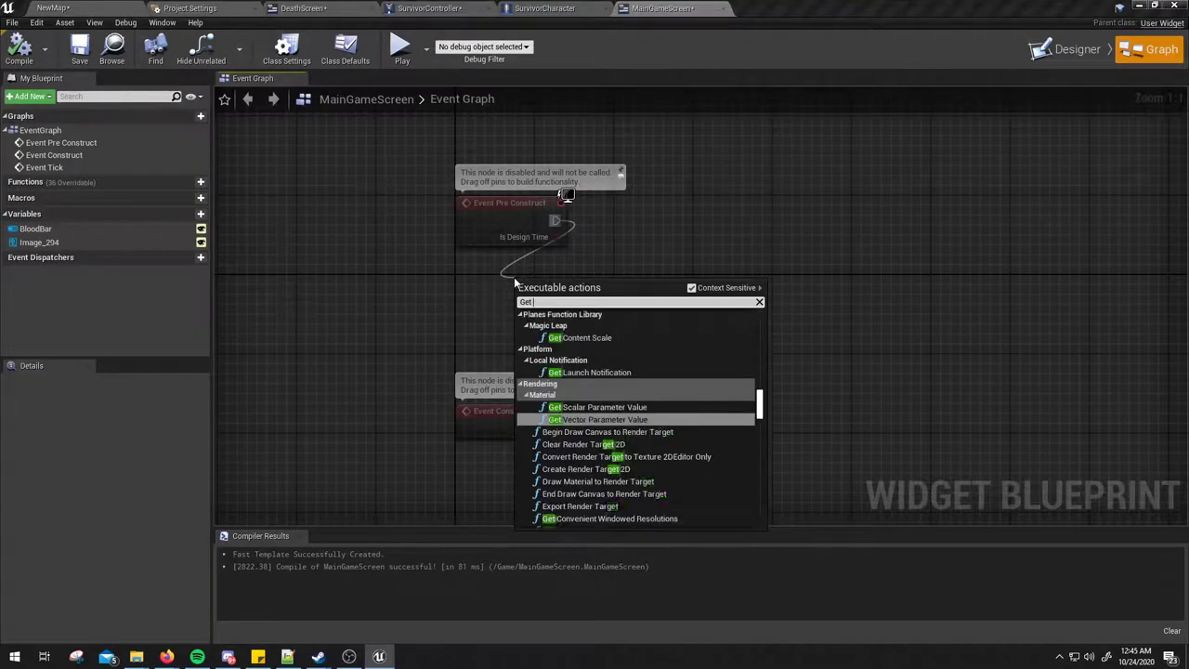
text(p)
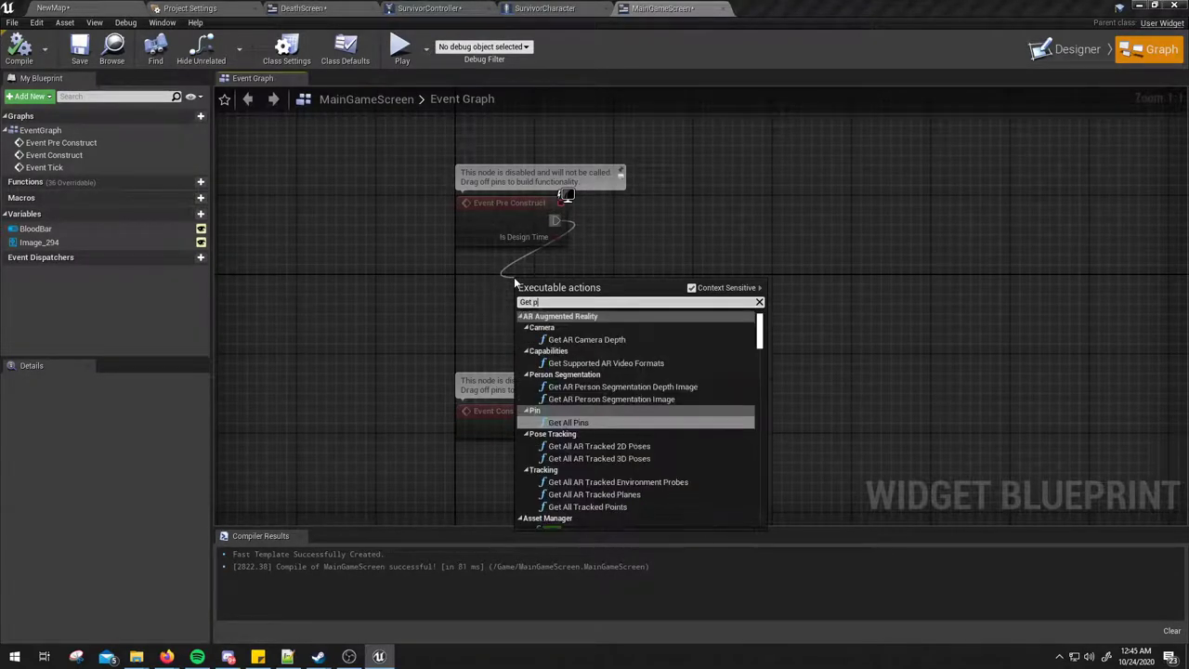
text(awn)
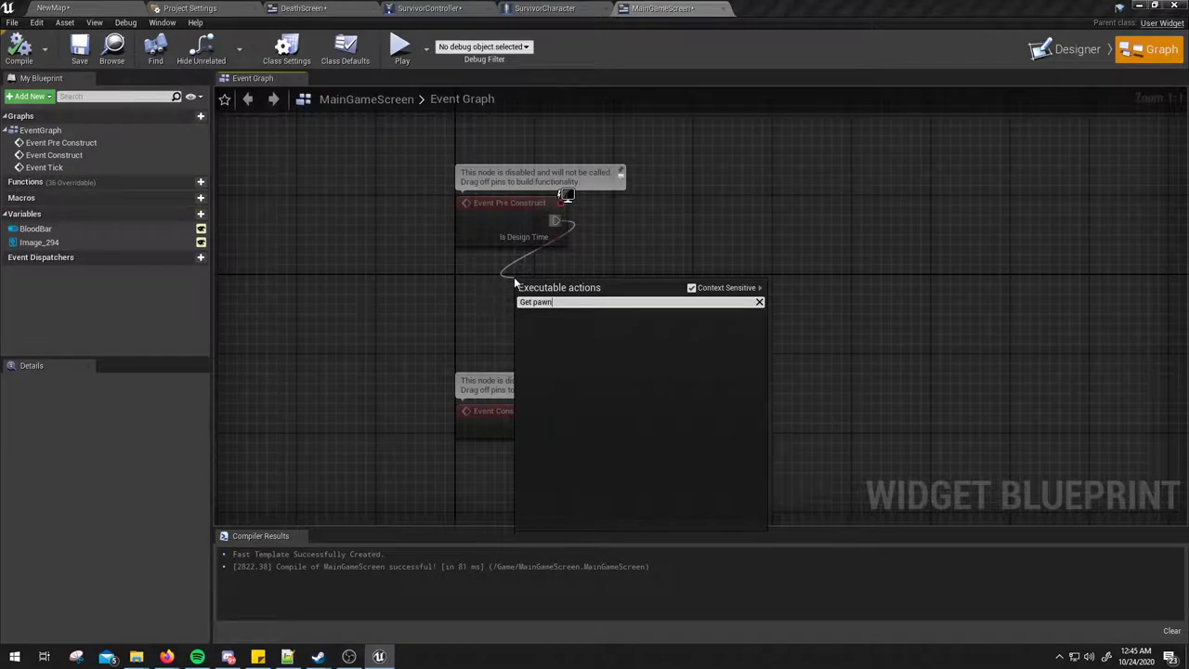
key(BackSpace)
key(BackSpace)
key(BackSpace)
text(pawn)
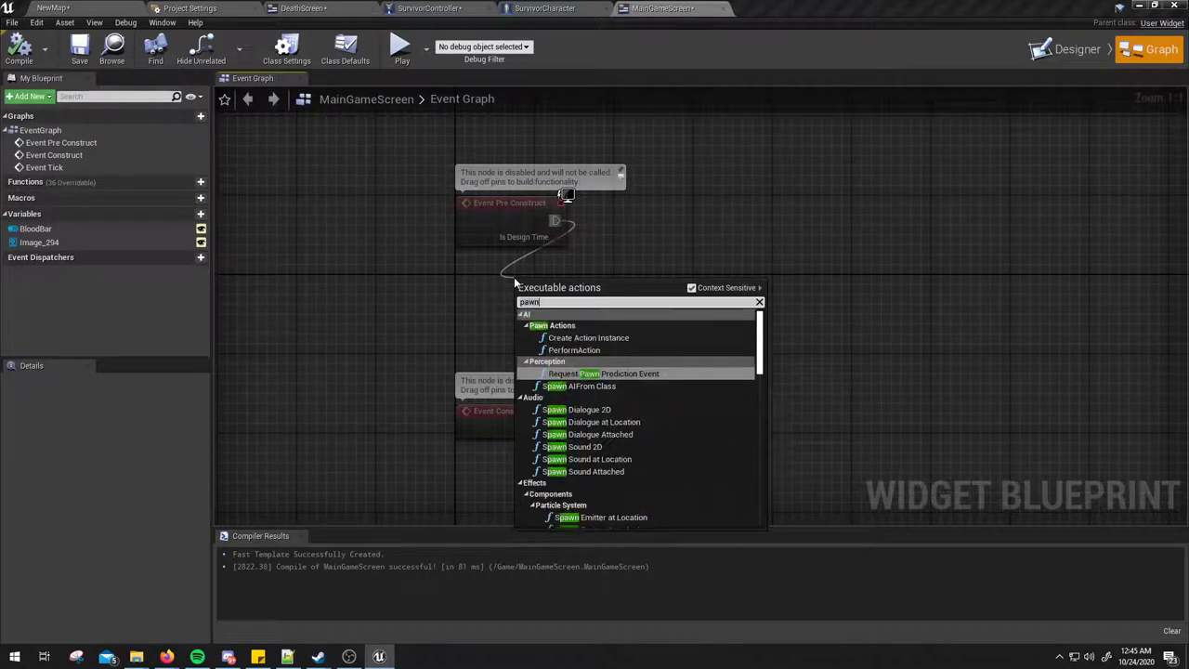
key(BackSpace)
key(BackSpace)
key(BackSpace)
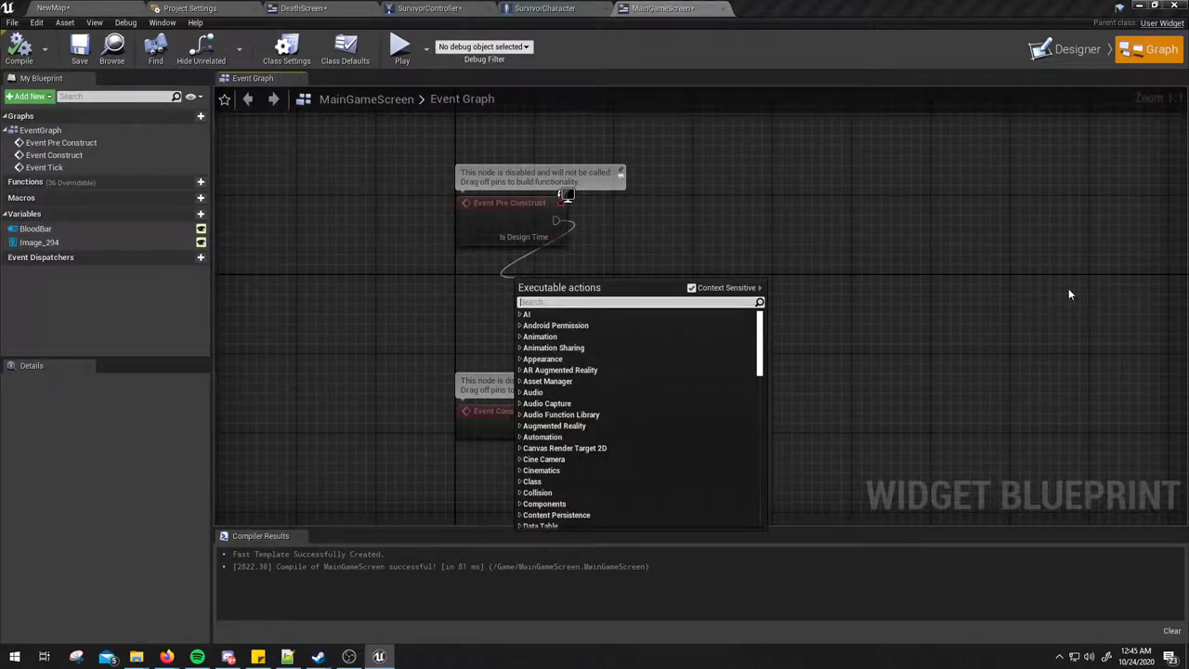
Step: Clear the leftover search and add a Get Owning Player node, moved higher in the graph
text(owner)
key(BackSpace)
key(BackSpace)
key(BackSpace)
click(800, 261)
right_click(455, 328)
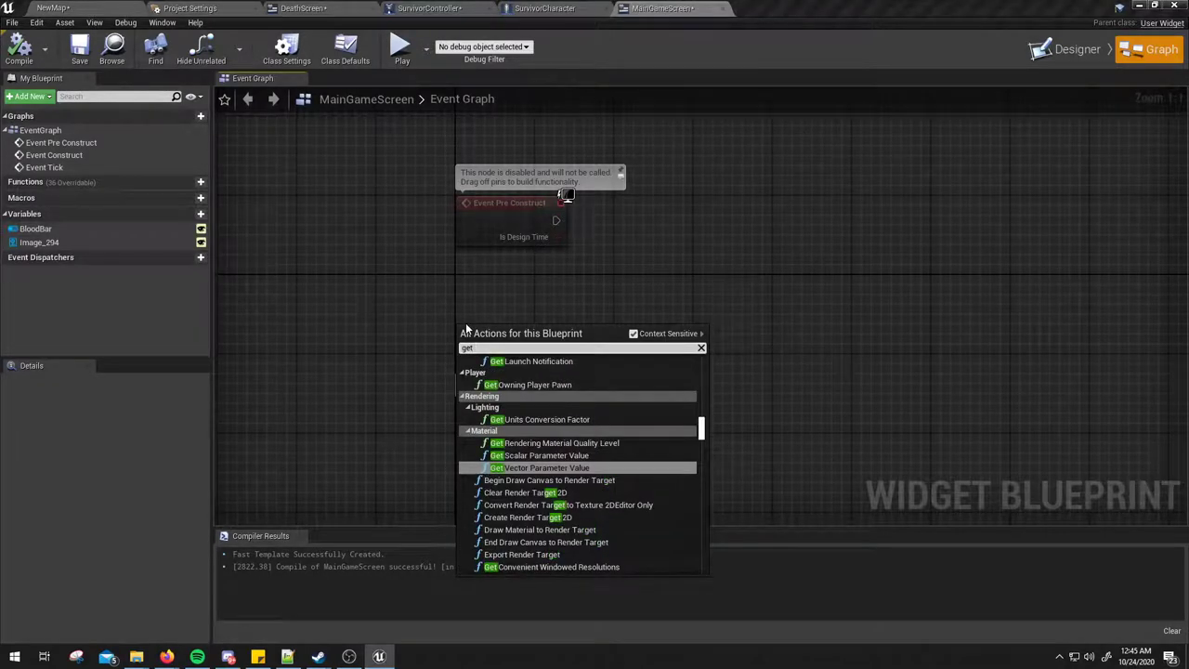
text(get owner)
key(BackSpace)
key(BackSpace)
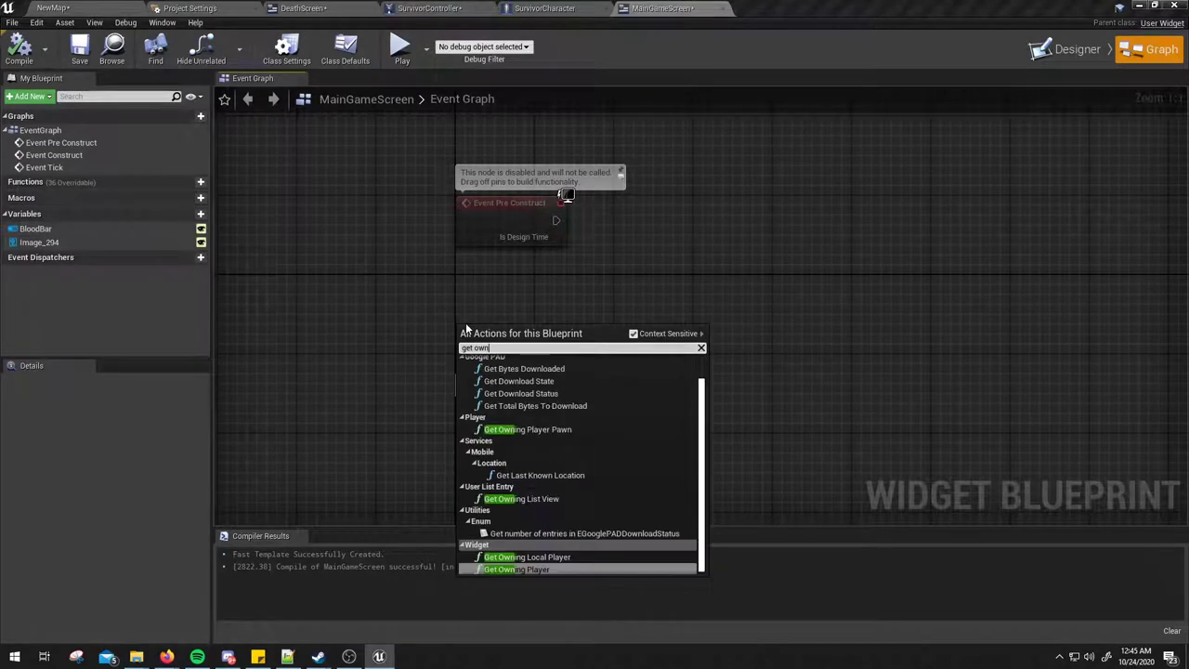
key(Return)
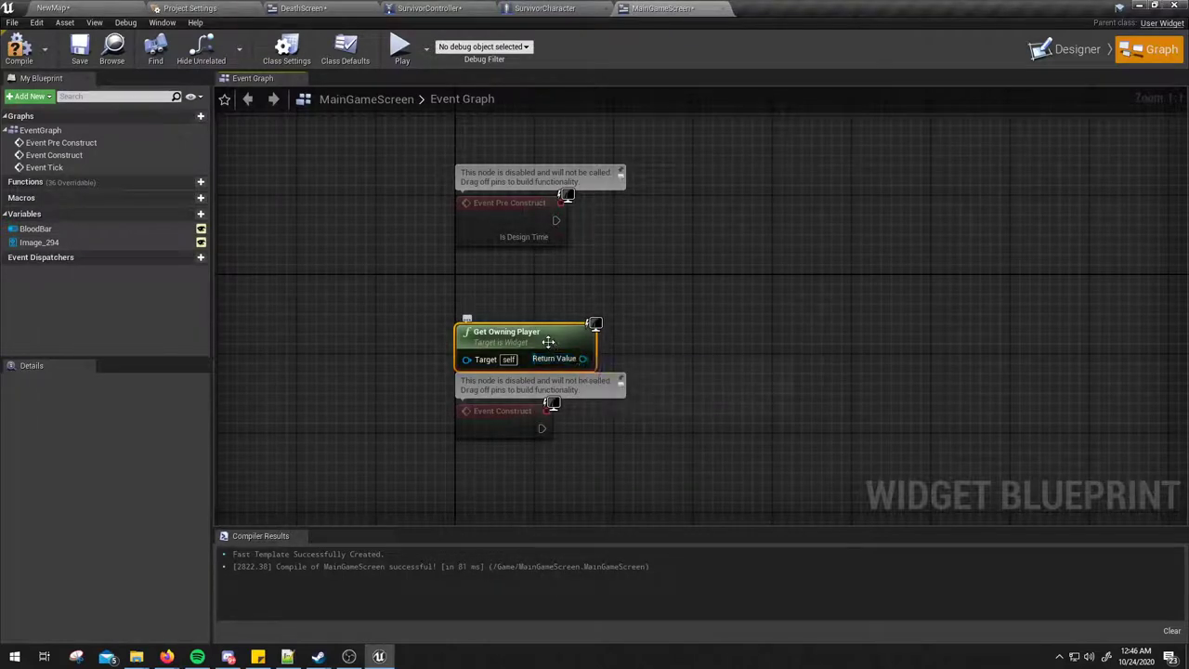
drag(511, 332, 511, 263)
Step: Add a Get Owning Player Pawn node under Get Owning Player, removing a mistaken Get Player Pawn
right_click(508, 332)
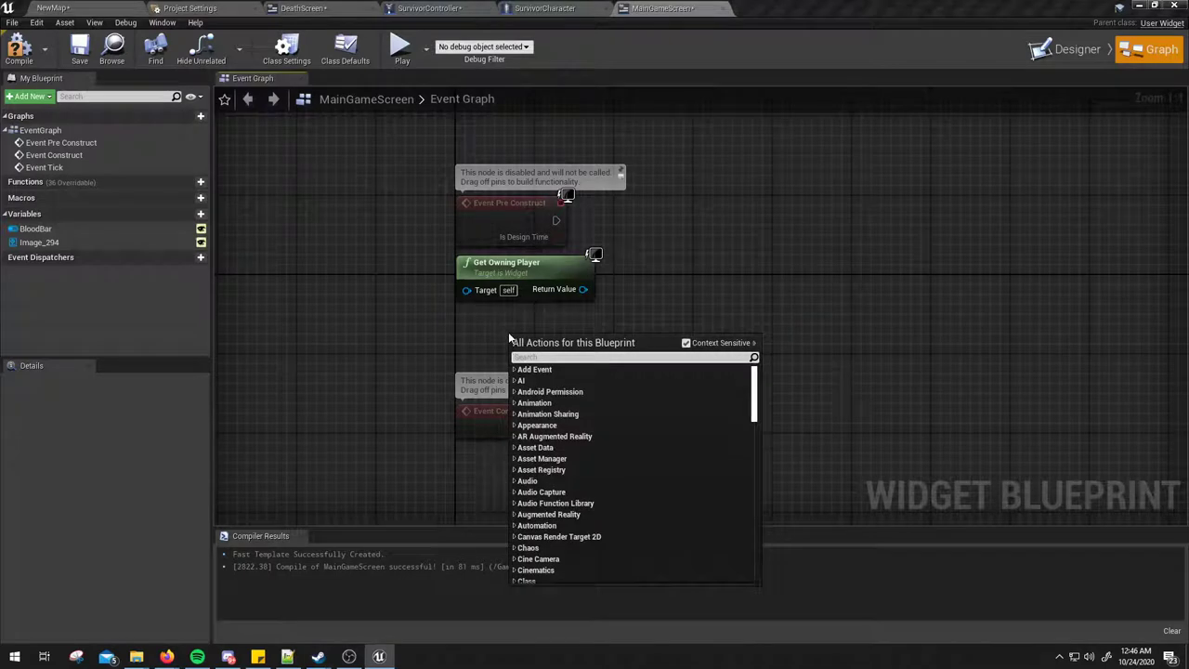
text(pawn)
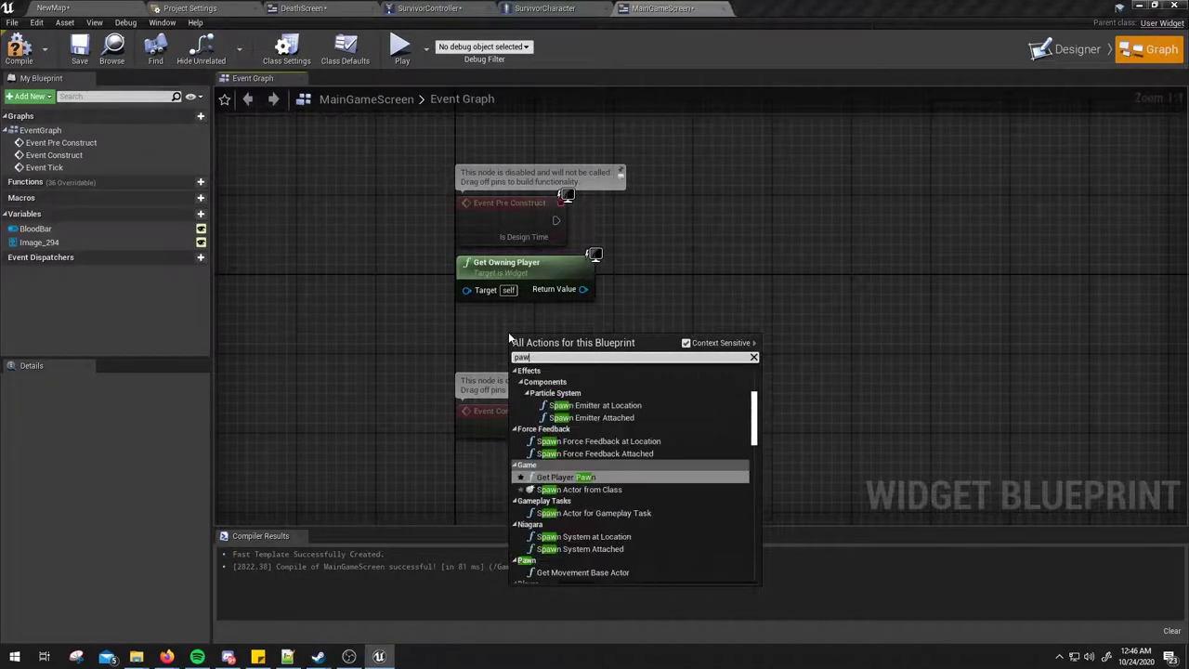
key(Return)
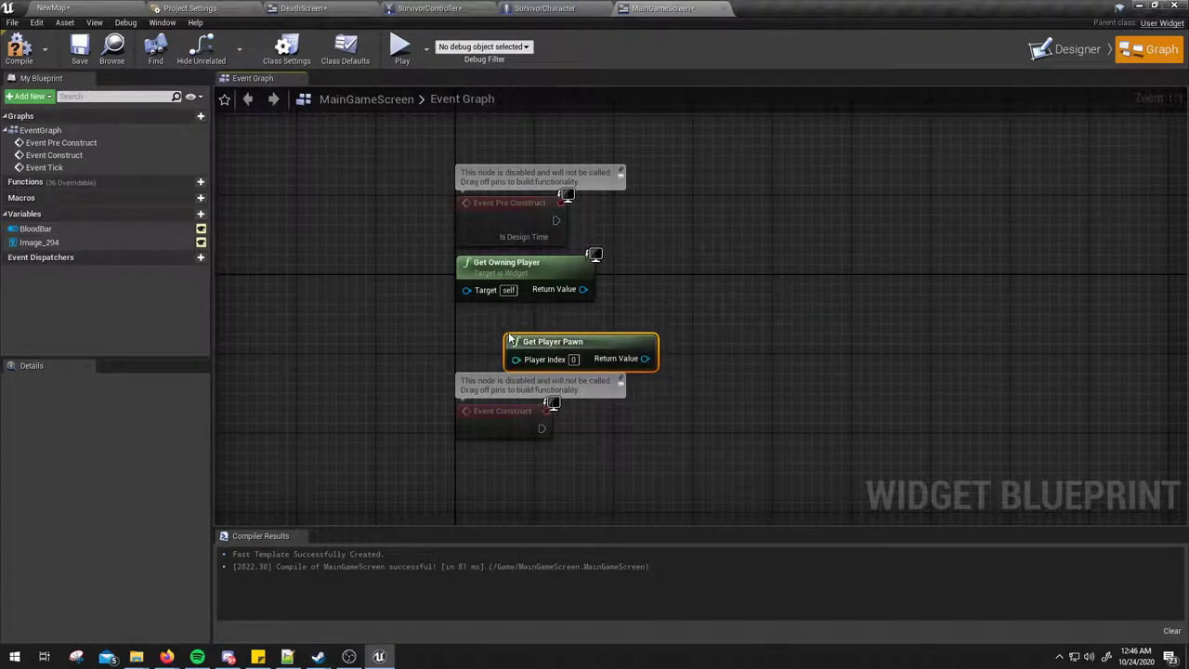
key(Delete)
right_click(490, 329)
text(get)
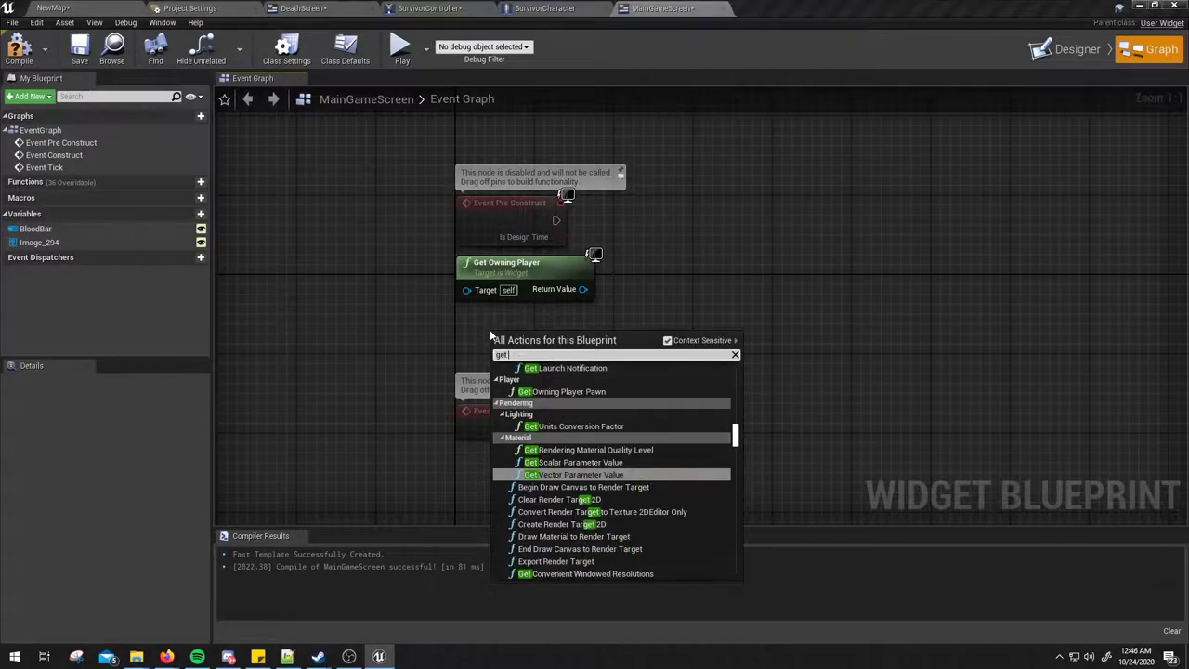
text( pawn)
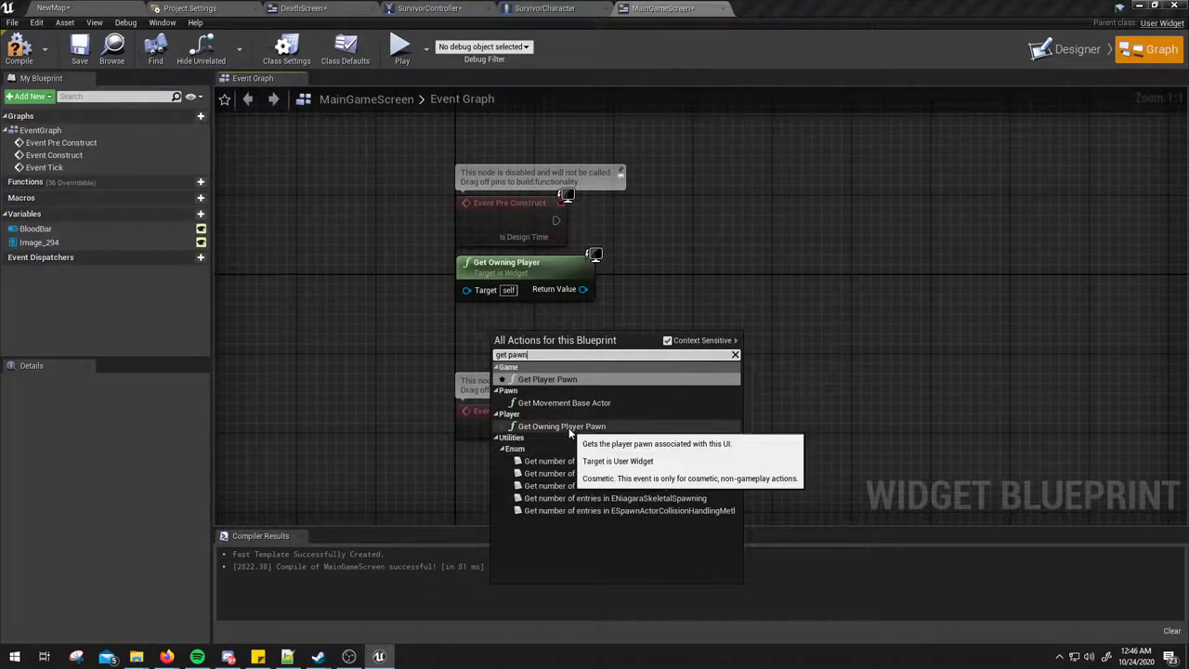
click(561, 425)
drag(563, 347, 524, 318)
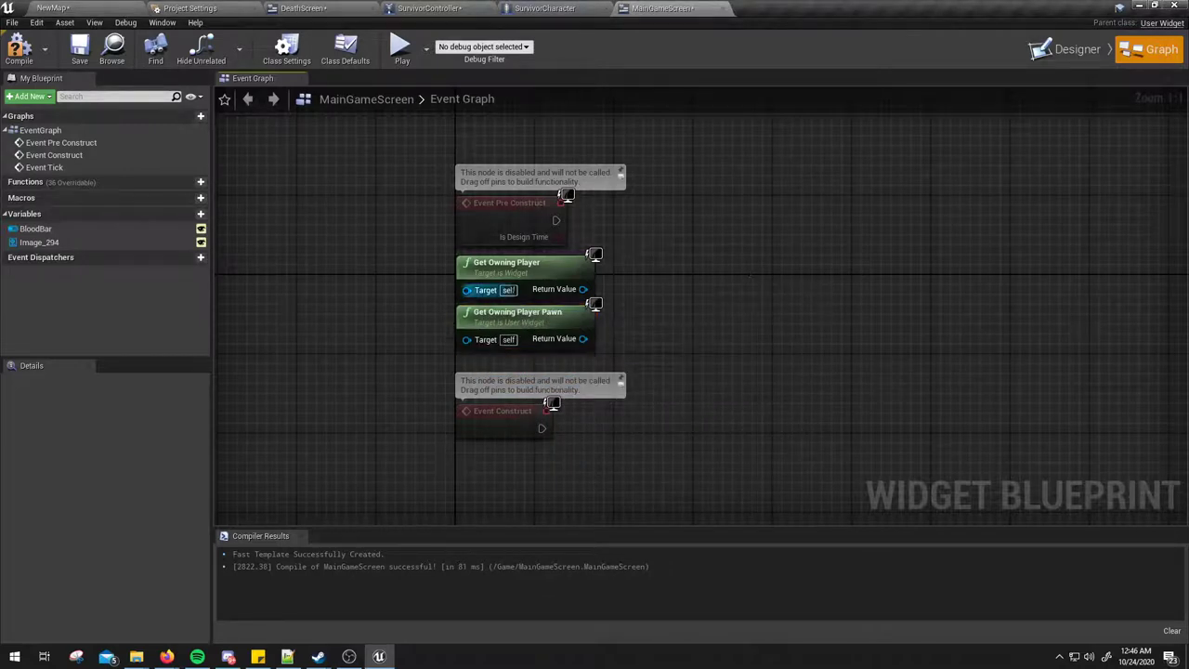
Step: Check both nodes, then glance at SurvivorCharacter and return to MainGameScreen
click(544, 269)
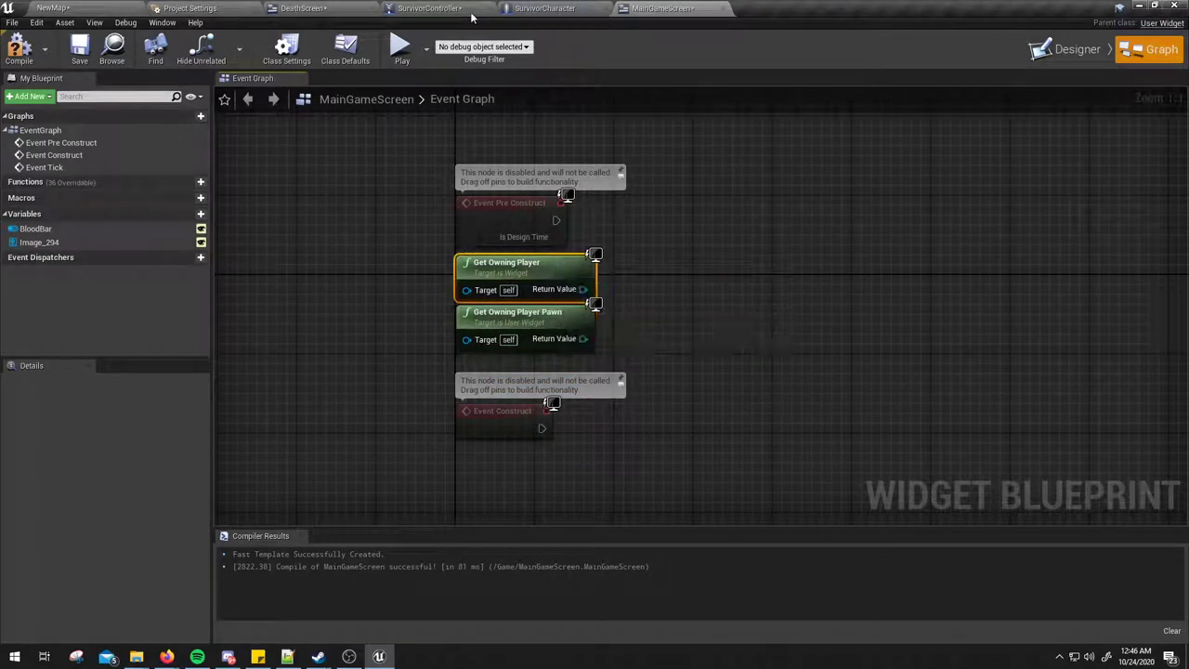
click(545, 315)
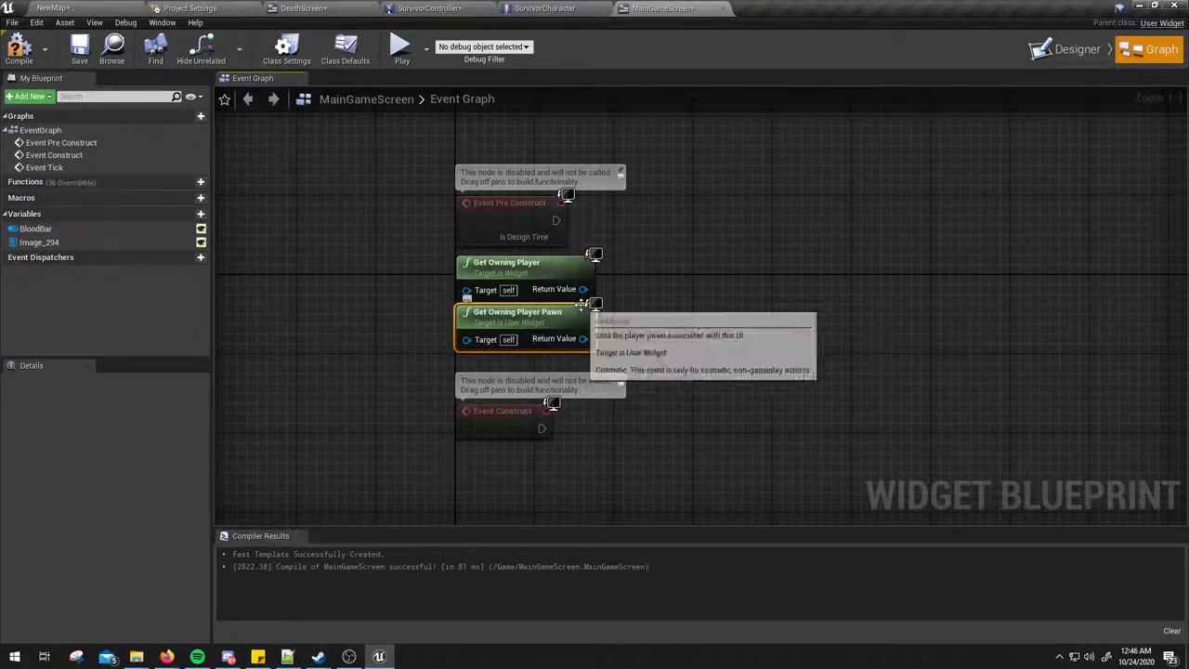
click(662, 276)
right_drag(661, 276, 580, 338)
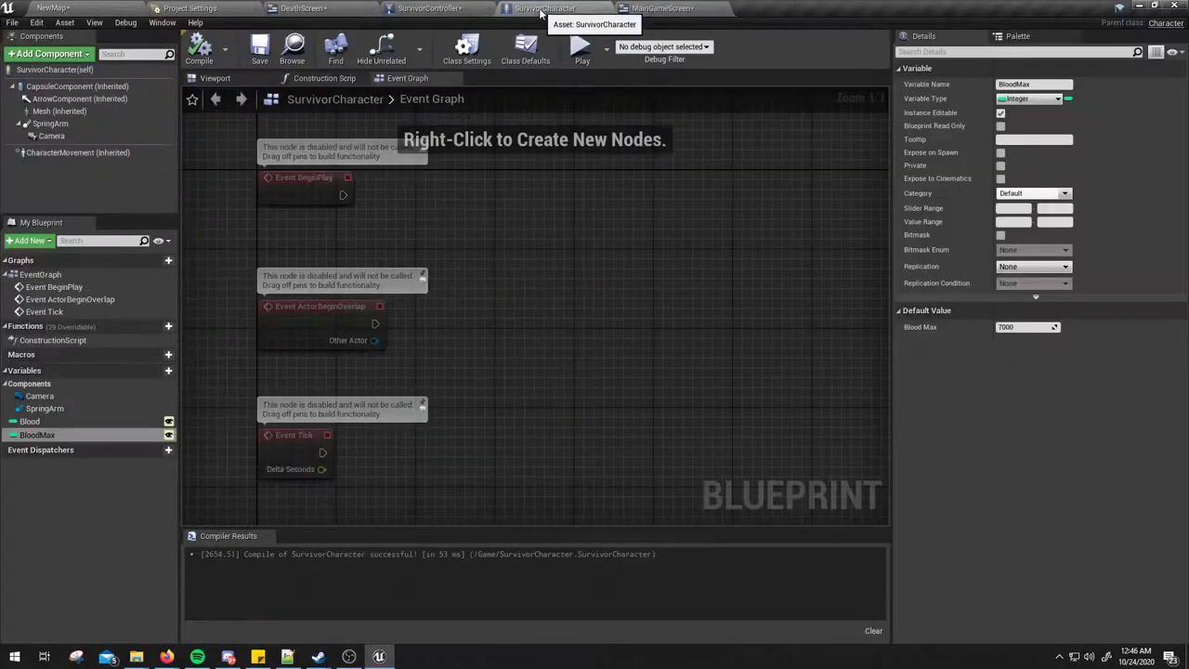
click(544, 9)
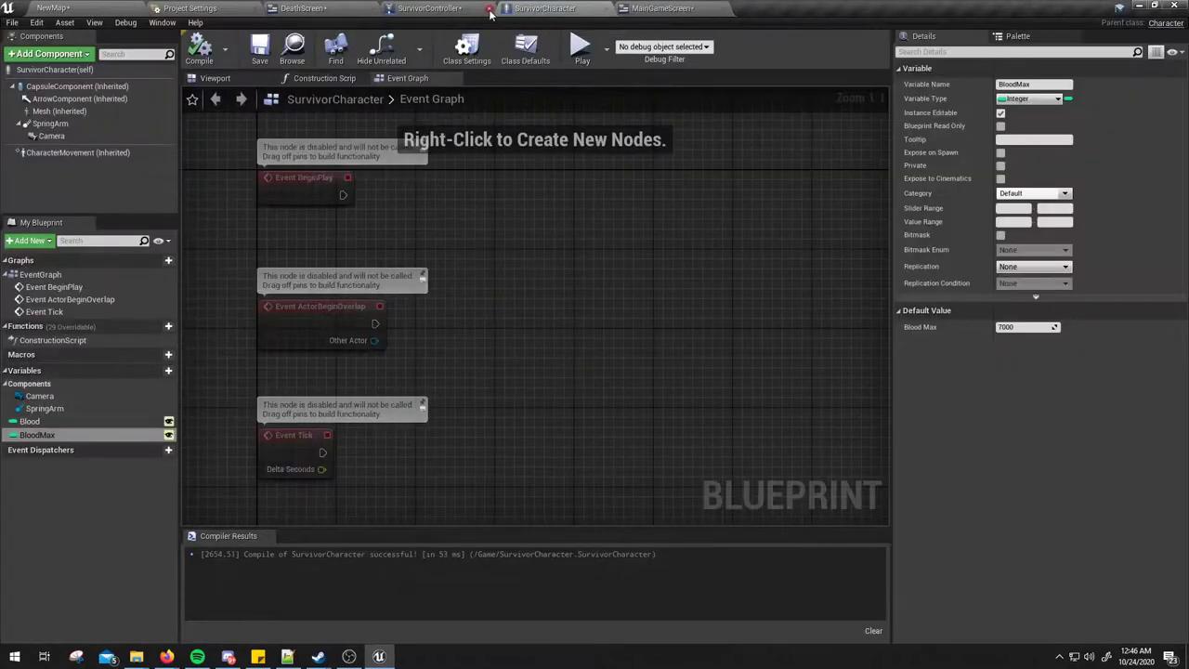
click(661, 9)
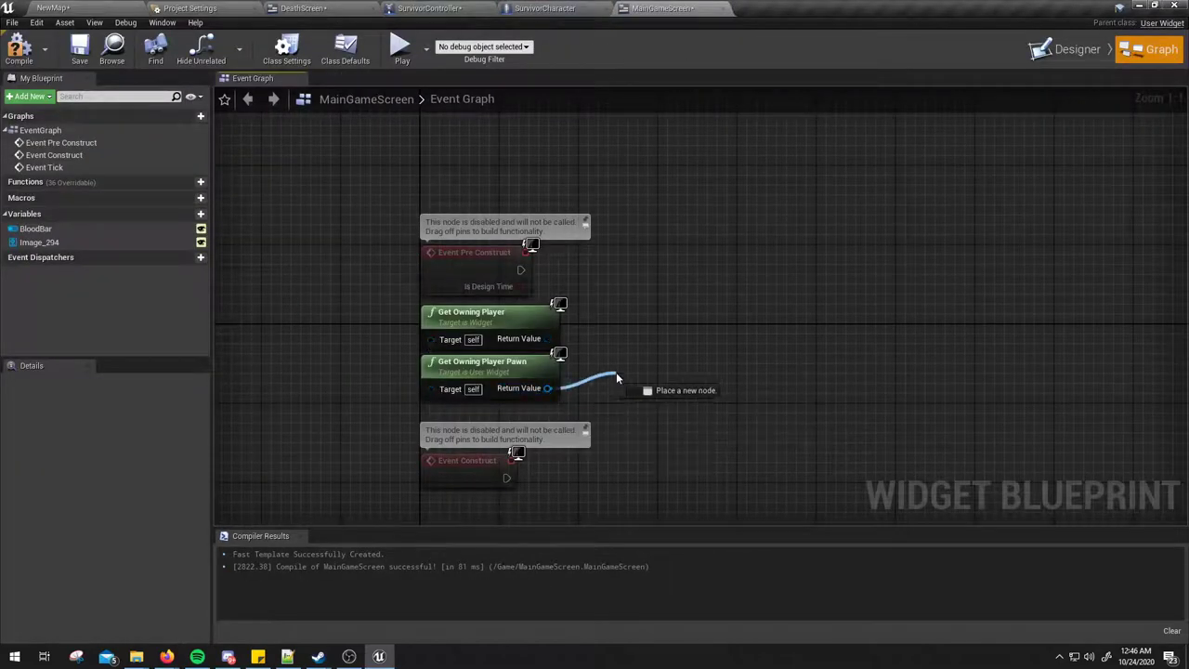
Step: Add Cast To SurvivorCharacter from the pawn's Return Value, wired from Event Pre Construct
drag(548, 389, 618, 376)
text(cast to)
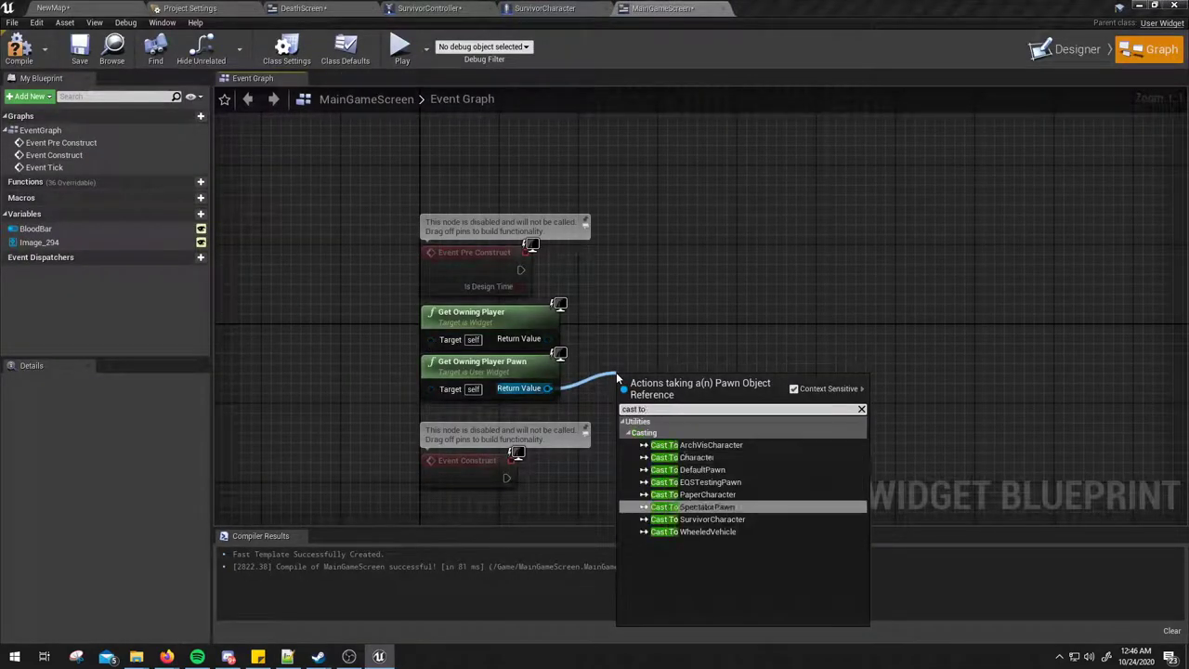
key(Down)
key(Return)
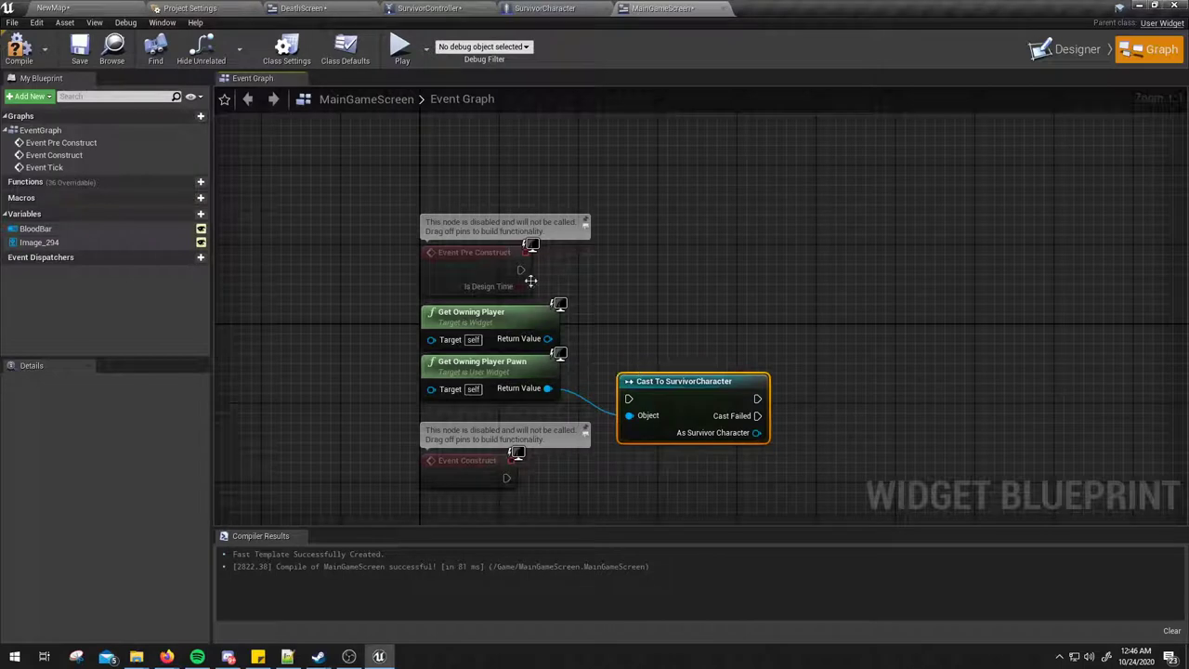
mouse_move(521, 270)
mouse_down()
mouse_move(629, 399)
mouse_move(665, 264)
mouse_up()
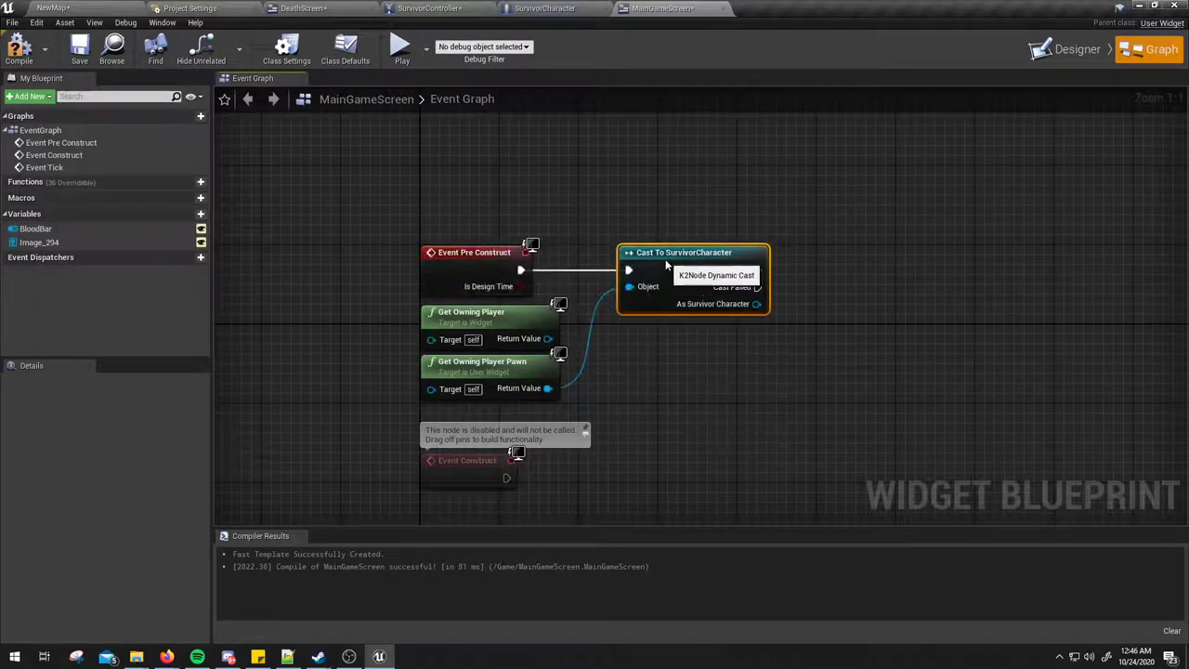
Step: Review the Get Owning Player Pawn and cast nodes while shifting the graph left
right_drag(649, 347, 580, 357)
click(518, 405)
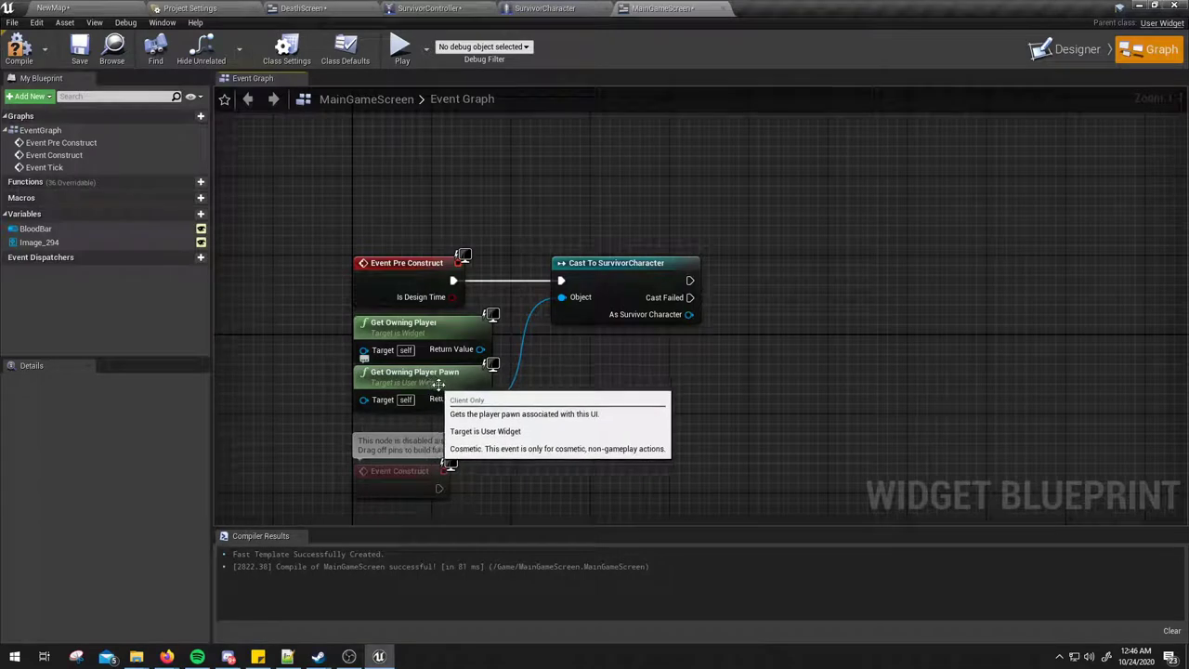
click(425, 380)
click(622, 287)
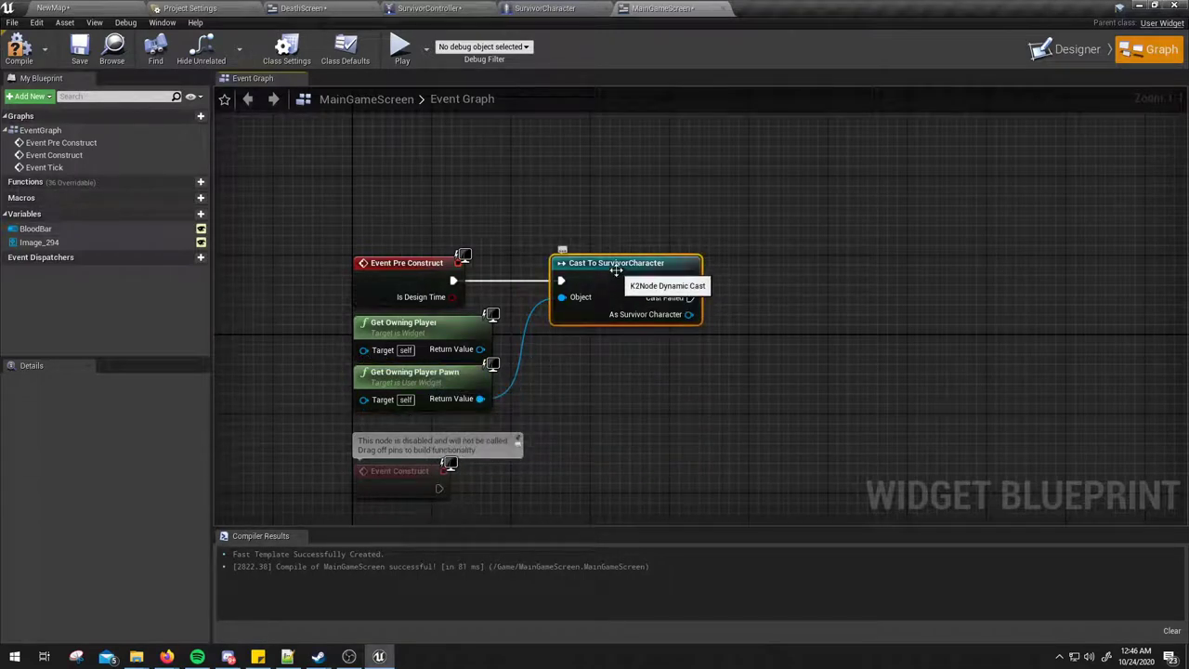
right_drag(747, 336, 663, 337)
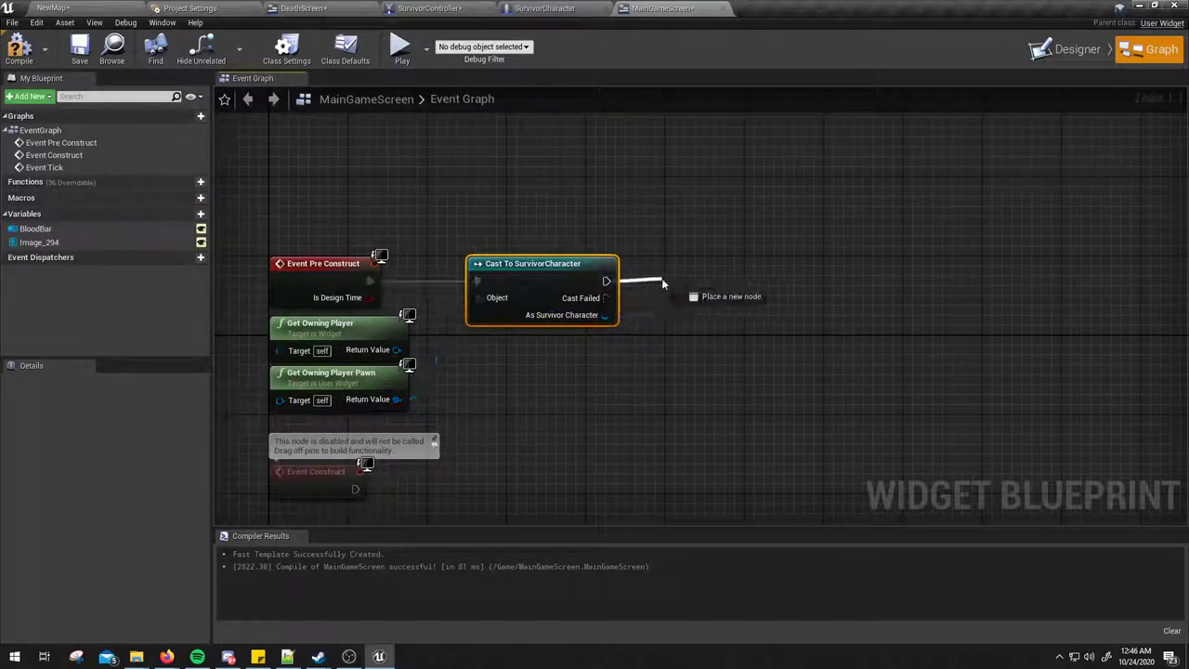
Step: Add a Print String node after the cast's execution output
drag(606, 280, 664, 278)
click(661, 243)
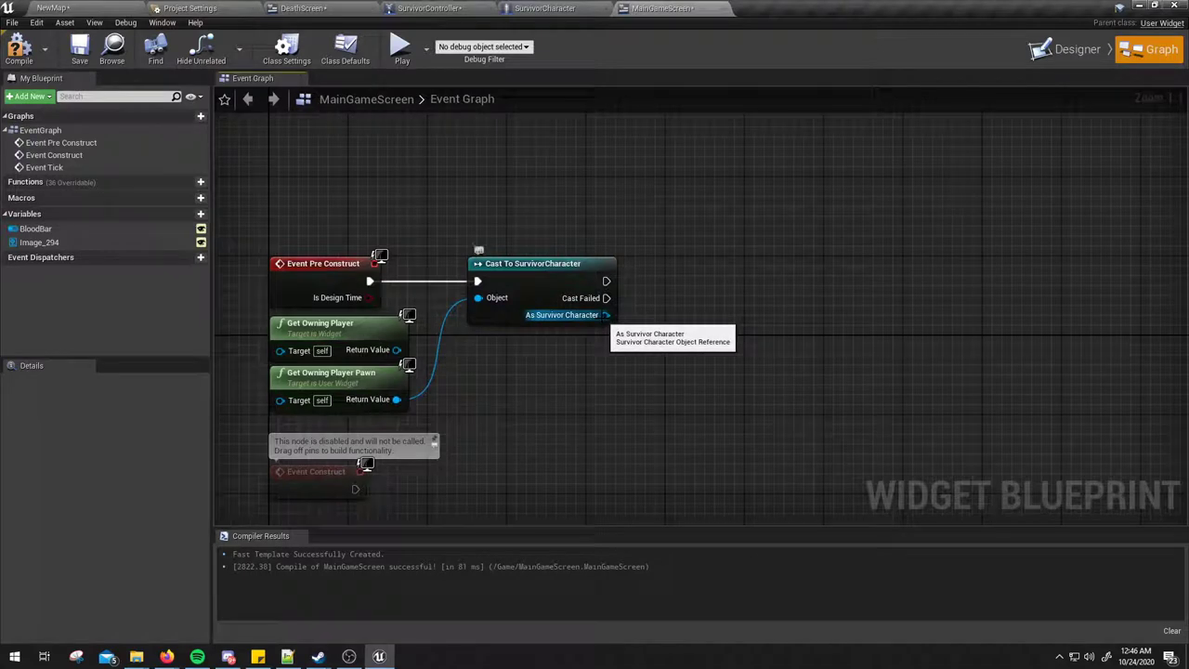
drag(606, 280, 653, 277)
text(print)
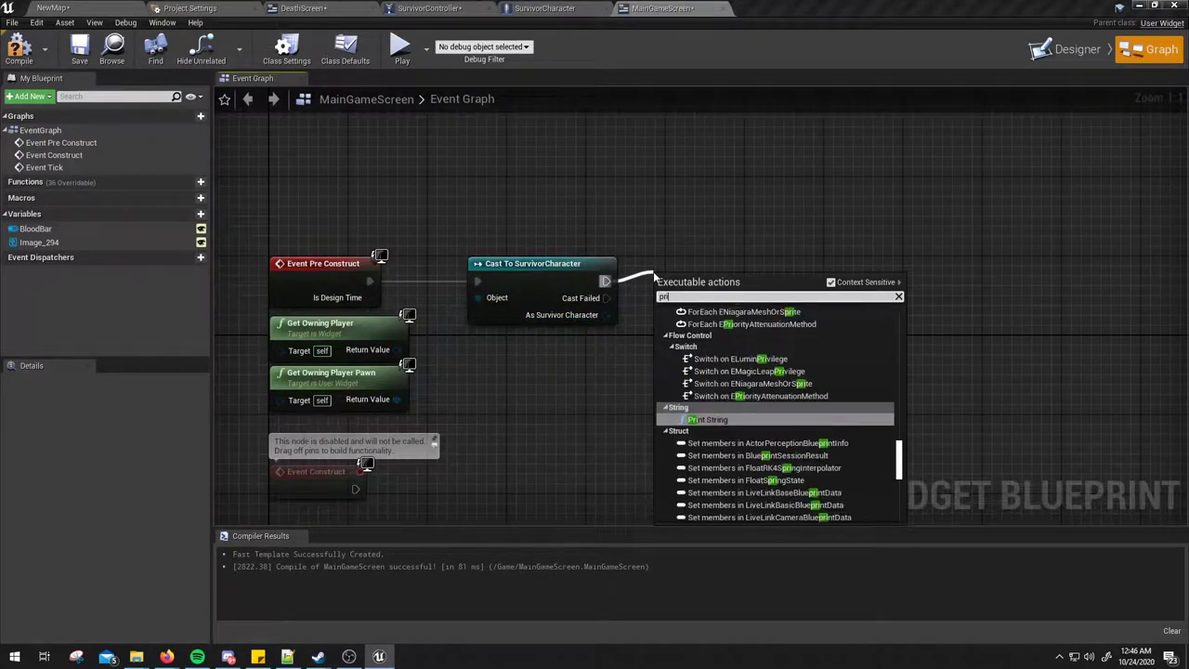
key(Return)
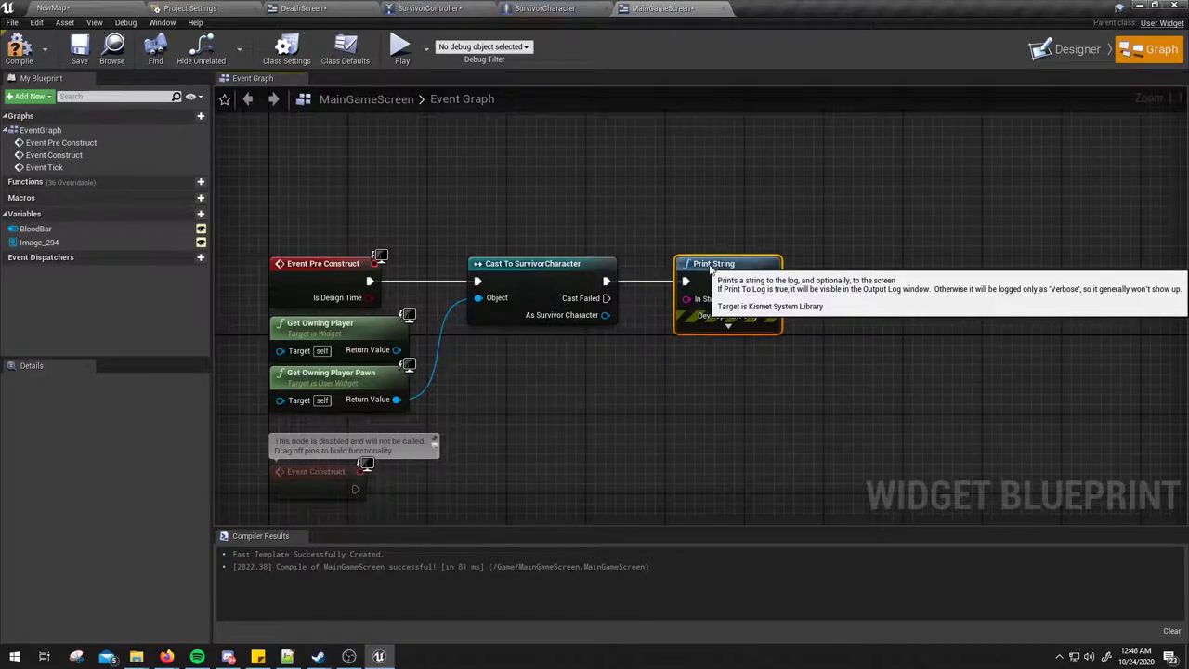
drag(709, 303, 729, 283)
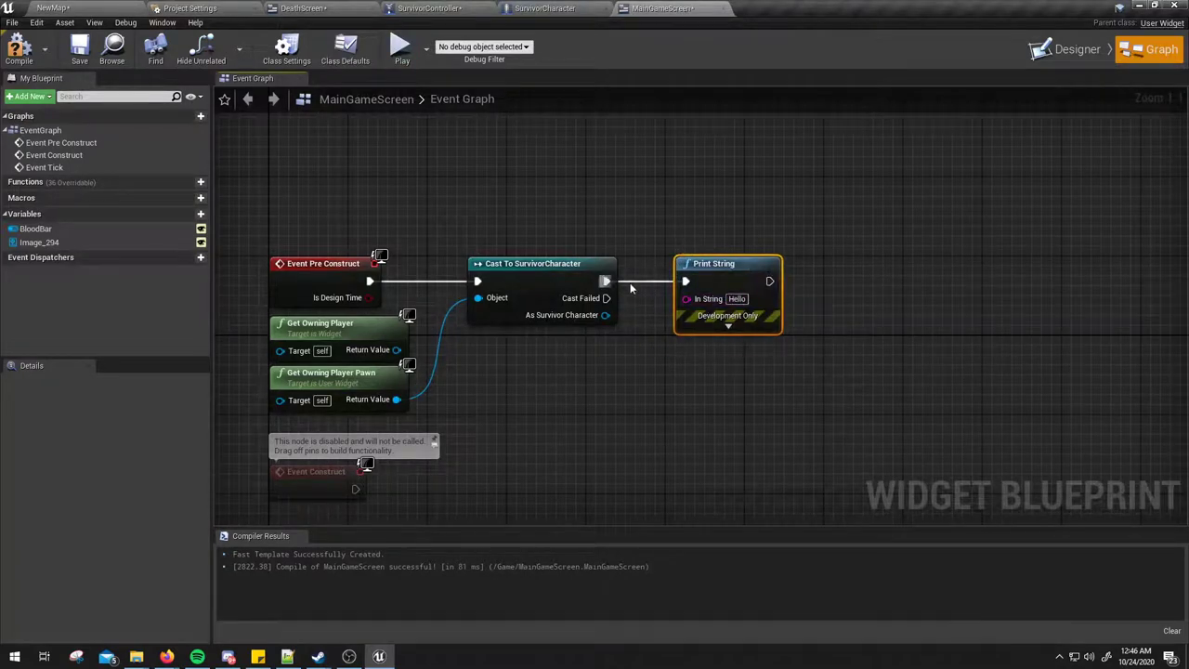
drag(795, 395, 792, 390)
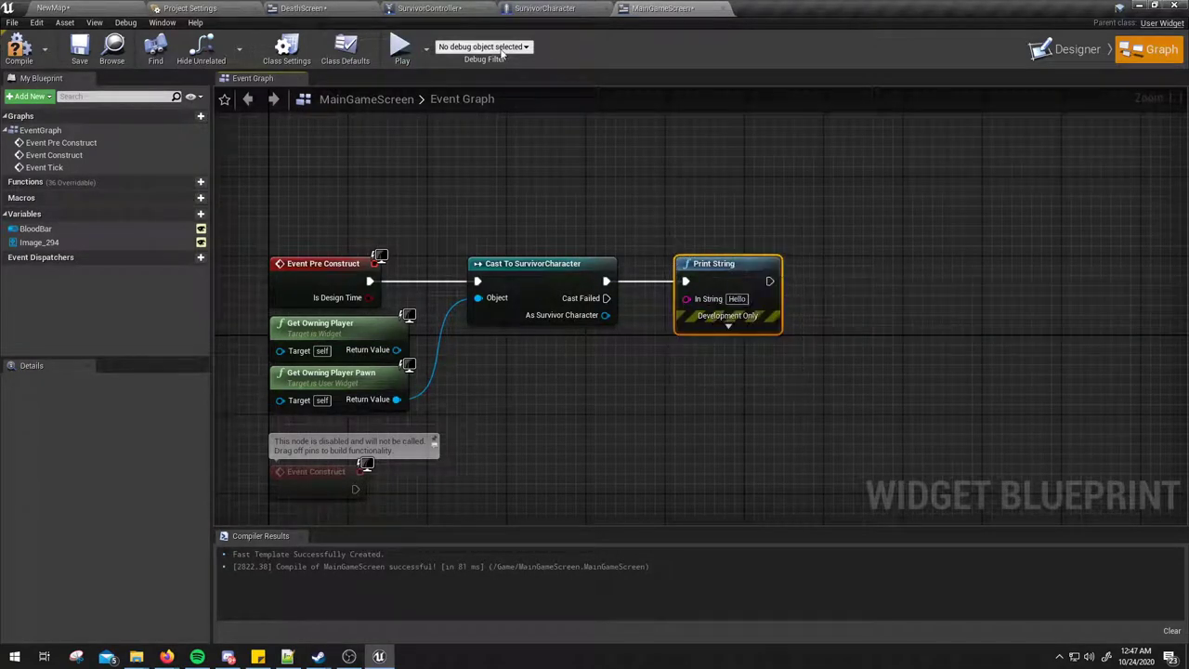
Step: Play-test to see Hello printed, stop, and delete the Print String node
click(399, 51)
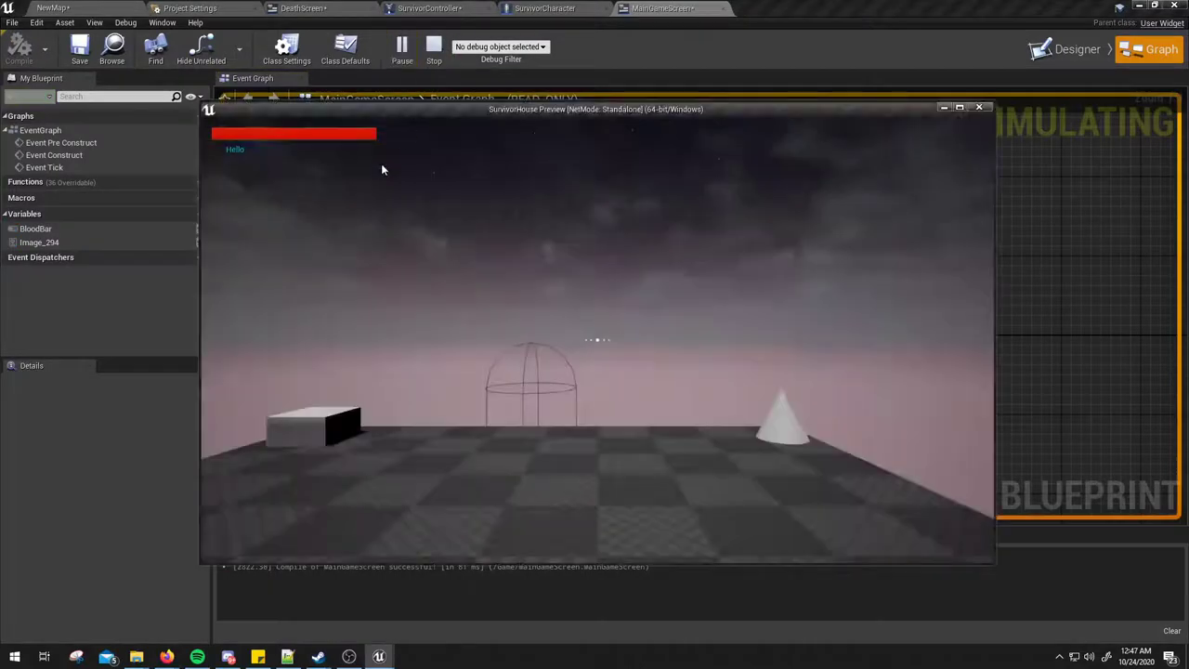
key(Escape)
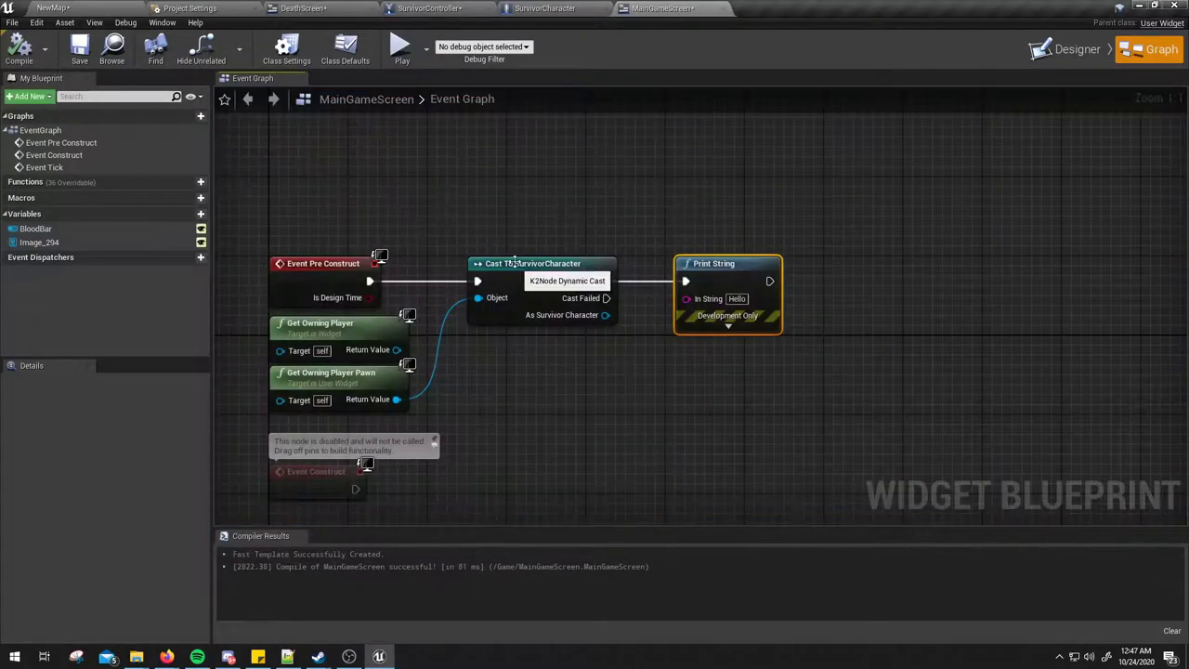
right_drag(628, 245, 617, 186)
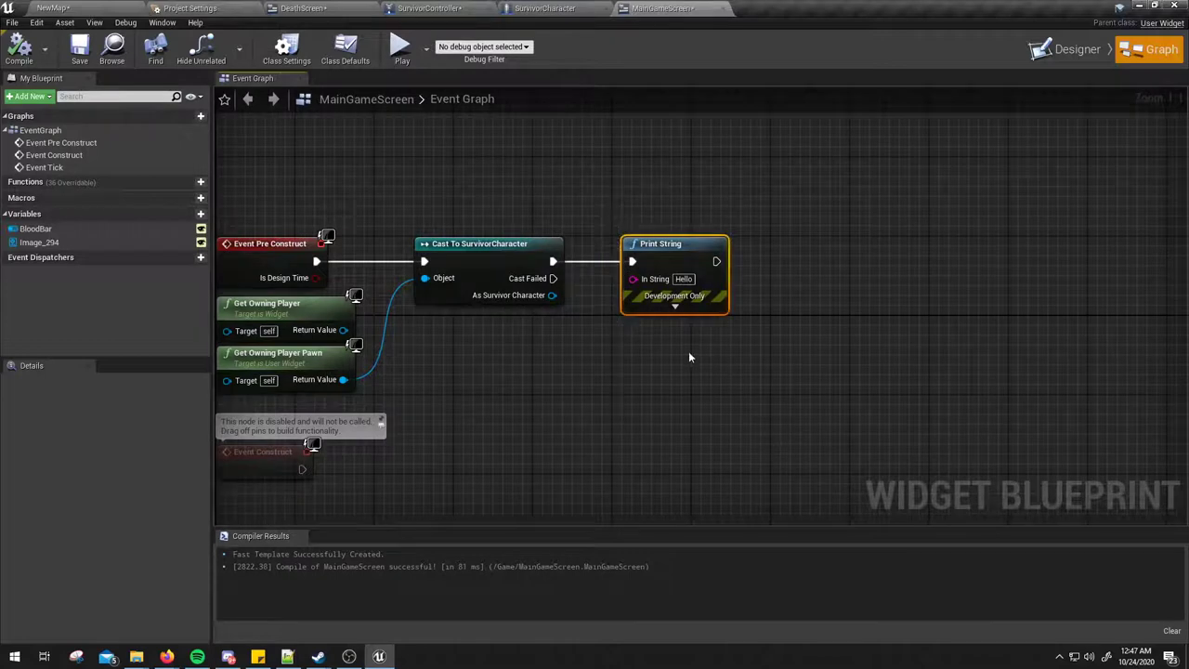
key(Delete)
Step: Promote As Survivor Character to a new SurvivorCharacterReference variable
drag(552, 296, 603, 308)
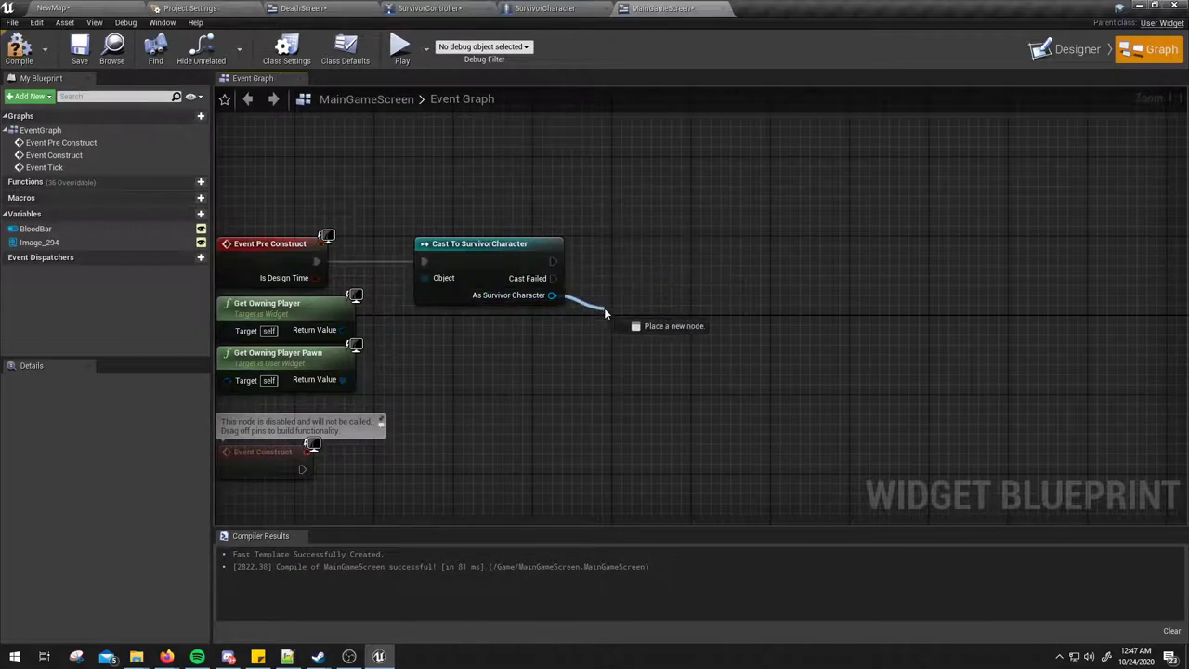
right_click(541, 298)
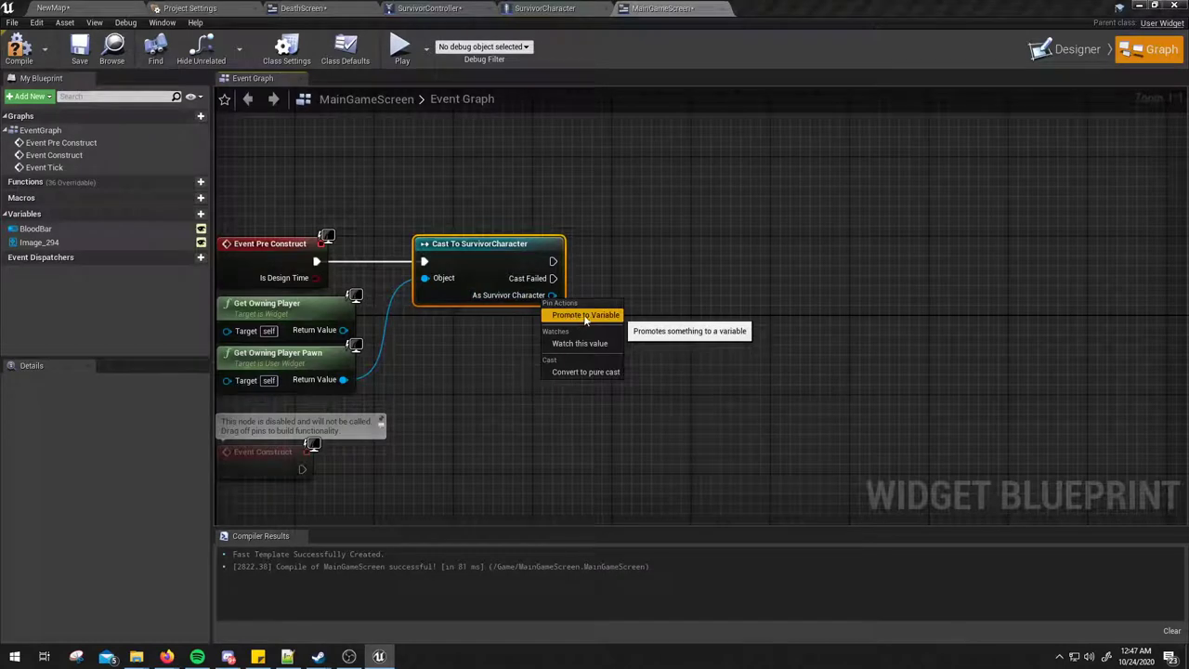
click(584, 315)
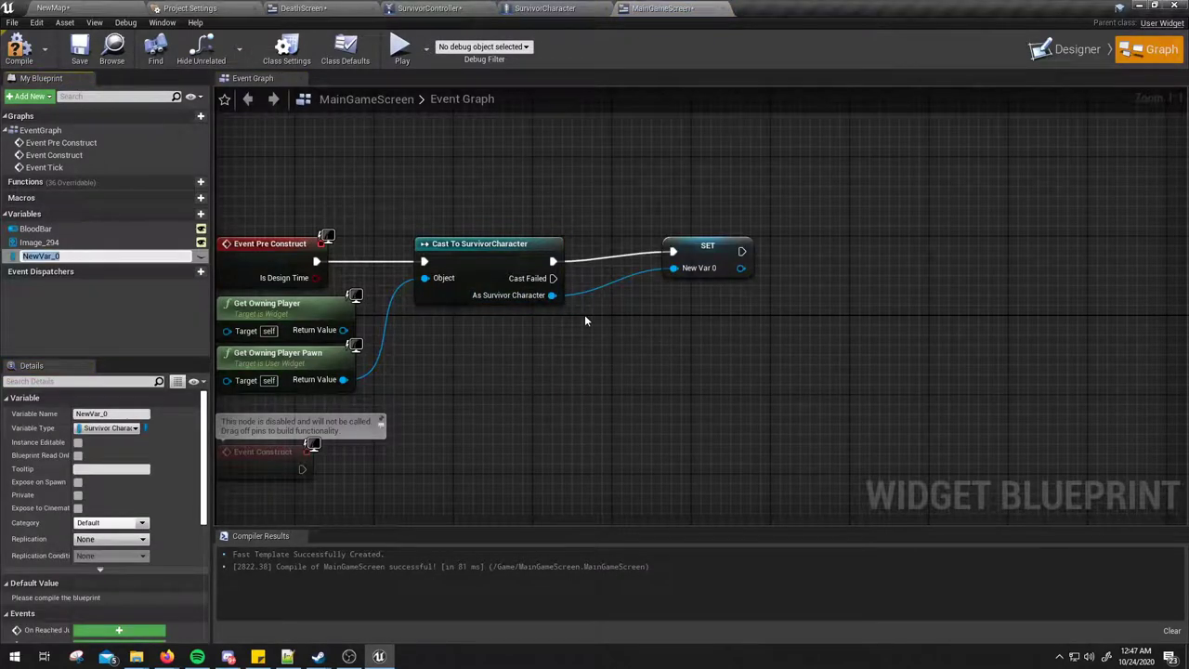
text(SurvivorC)
text(hara)
text(cterReferen)
key(Return)
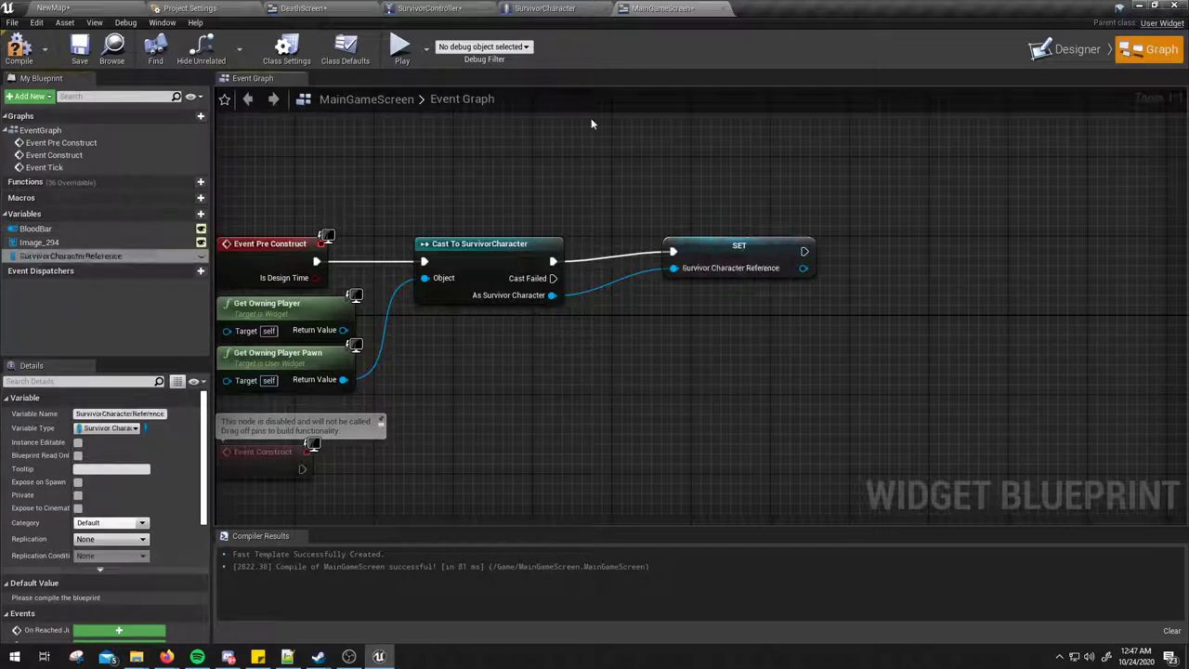
Step: Inspect SurvivorController's BeginPlay chain: Get Controlled Pawn, the cast, and the SET reference
click(430, 11)
right_drag(449, 329, 520, 353)
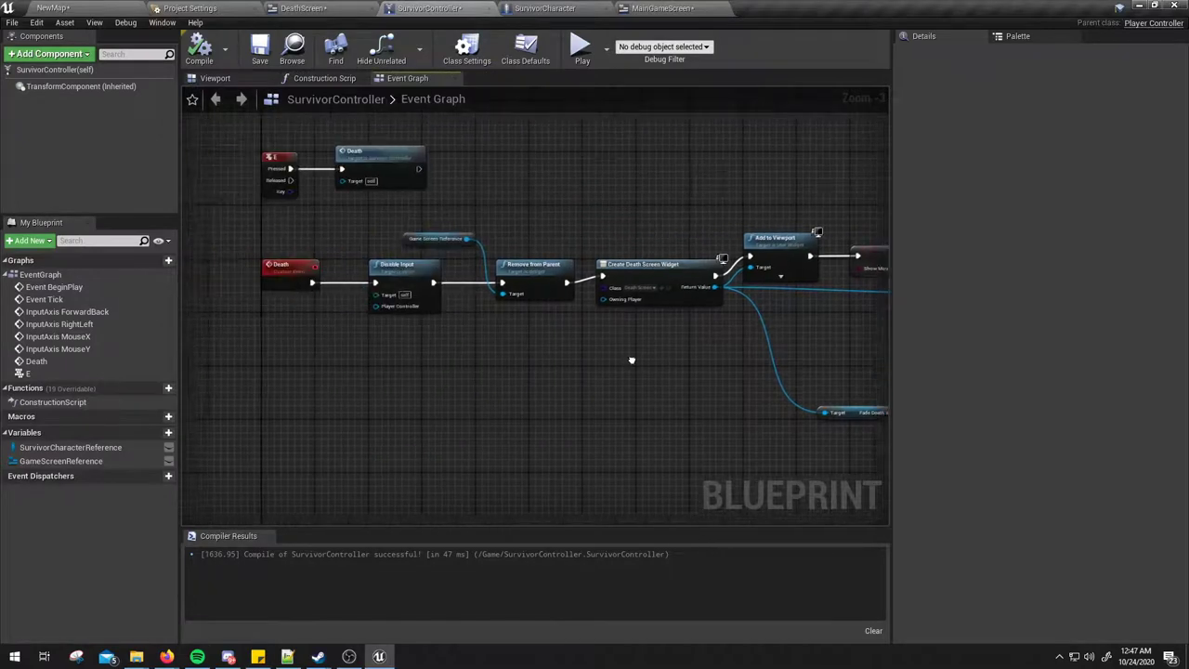
scroll(534, 307, up, 3)
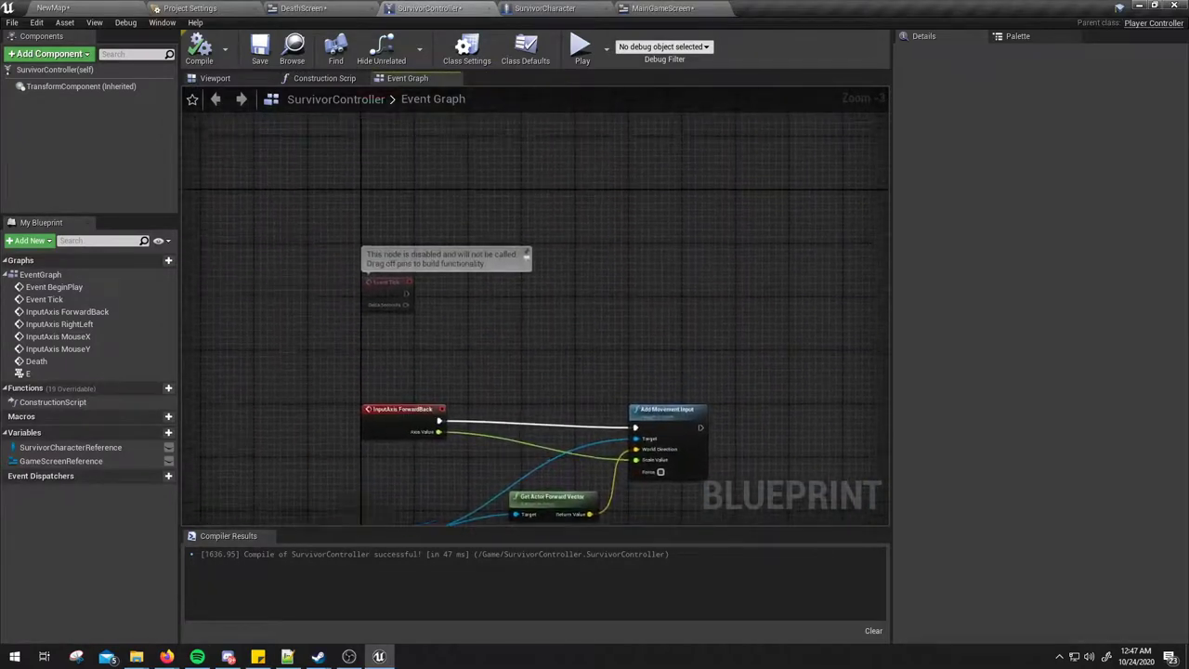
right_drag(609, 264, 520, 263)
click(308, 294)
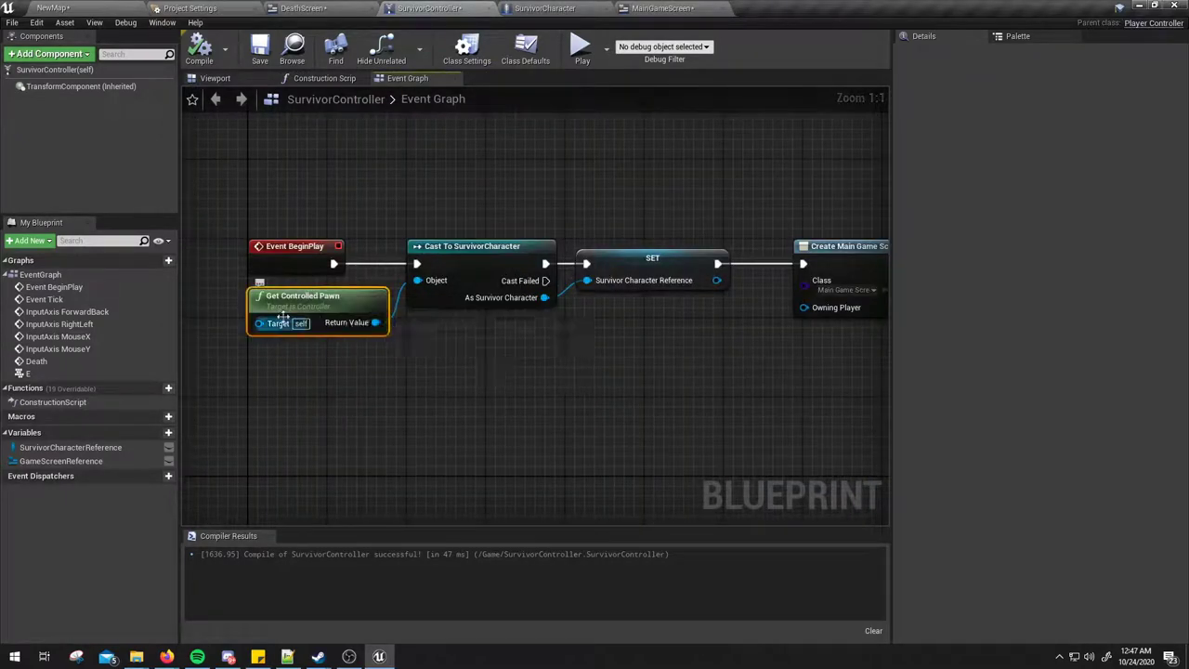
click(520, 246)
click(678, 262)
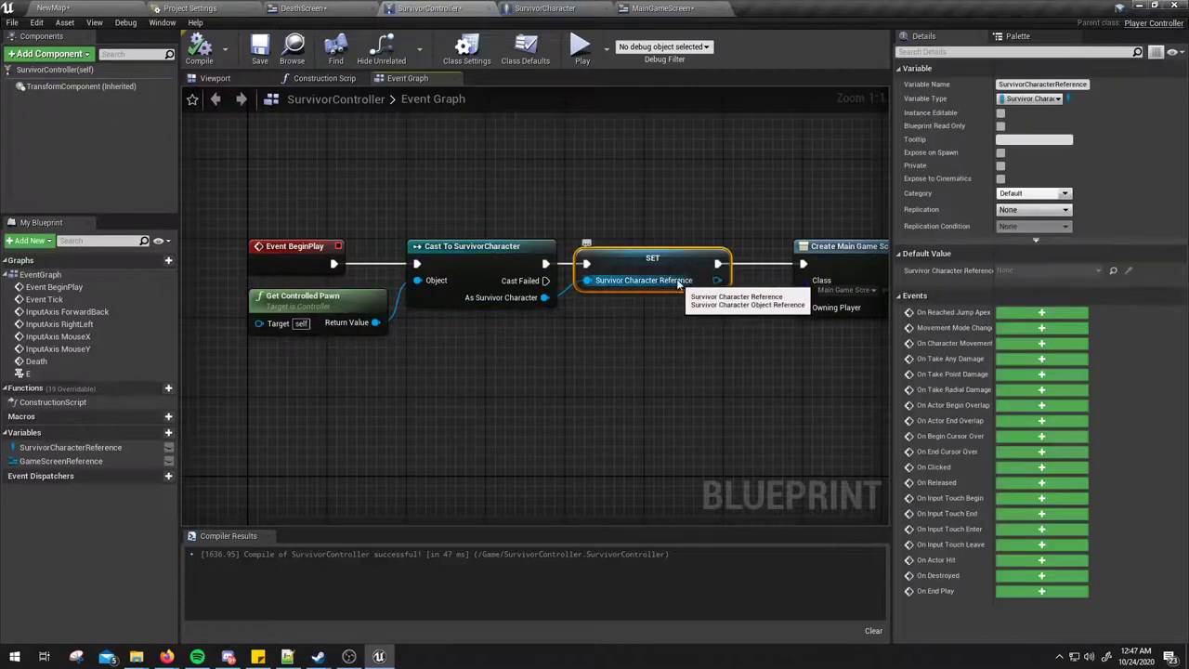
Step: Move MainGameScreen's SET node nearer the cast and switch to the Designer
click(667, 8)
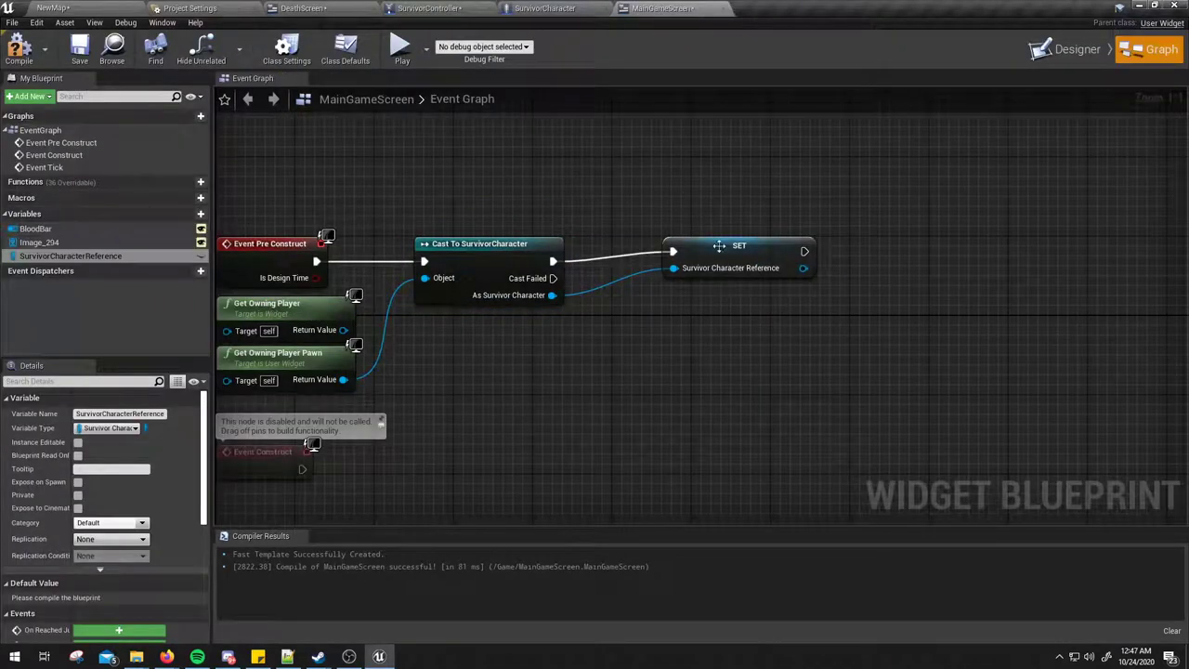
drag(679, 261, 608, 271)
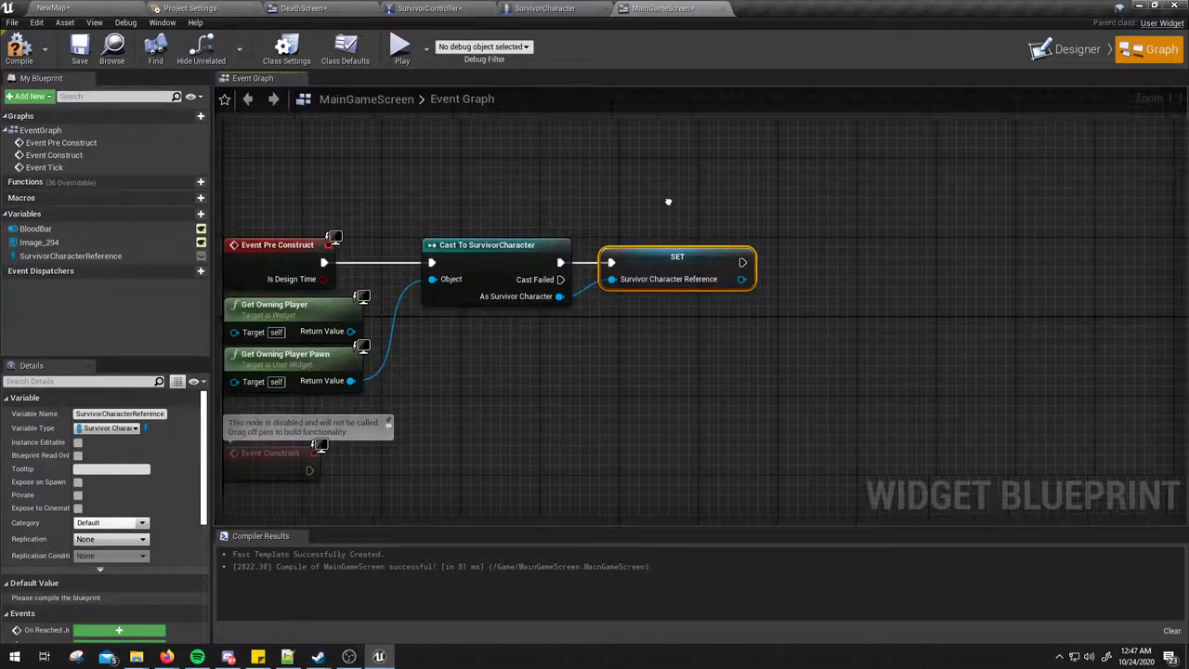
click(1065, 56)
Step: Select the BloodBar and preview a lower Percent fill before restoring 1.0
right_drag(606, 256, 594, 282)
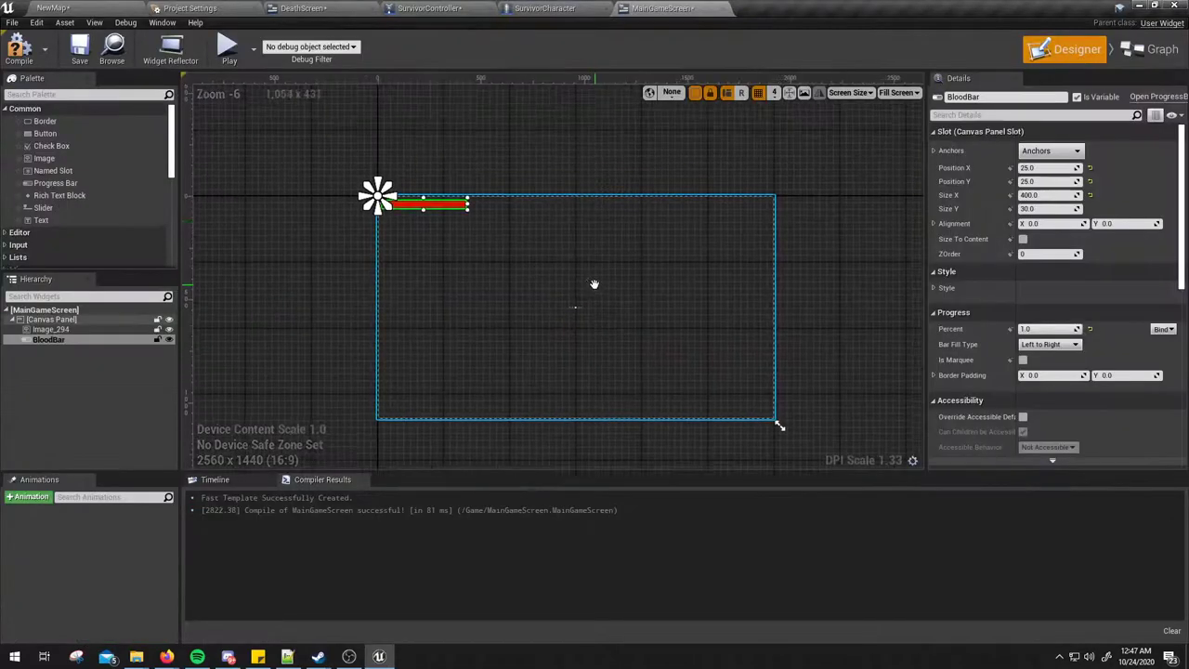
click(555, 192)
click(450, 207)
scroll(450, 206, up, 4)
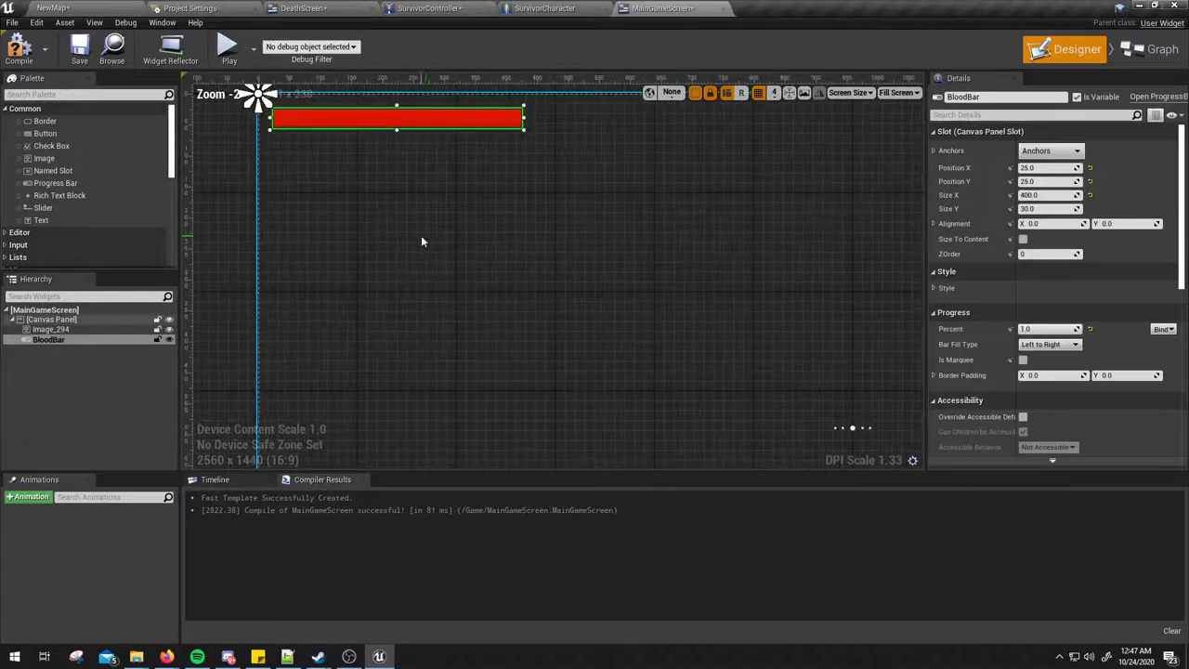
right_drag(422, 239, 509, 332)
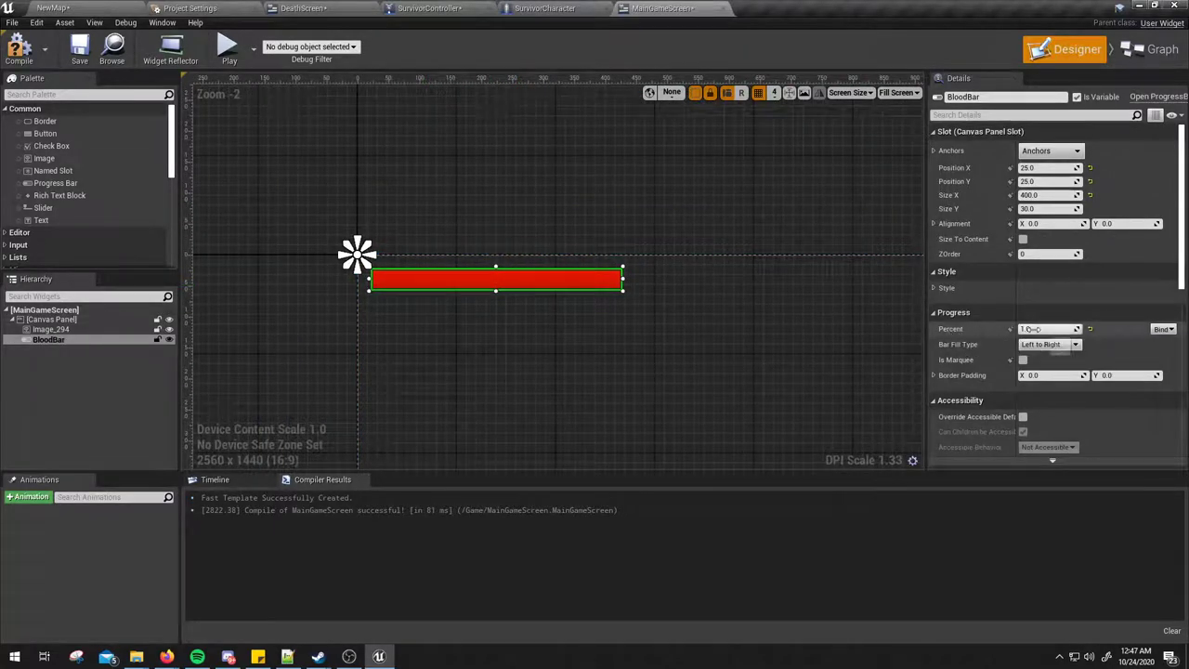
drag(1047, 329, 1034, 329)
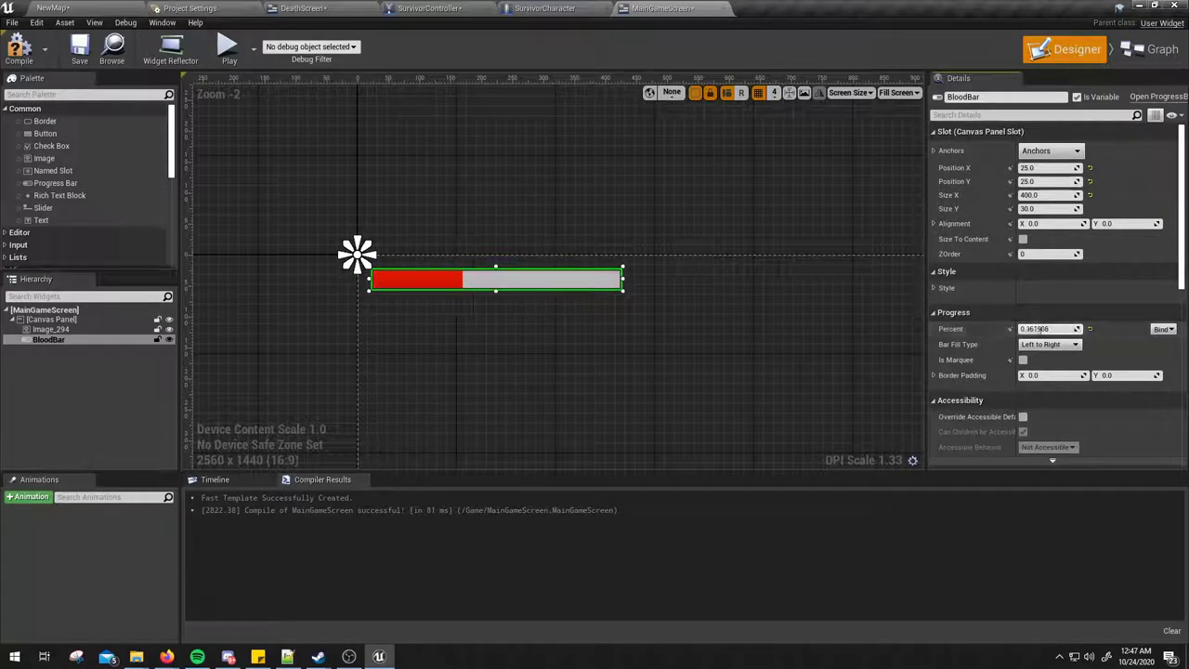
drag(1034, 329, 1050, 329)
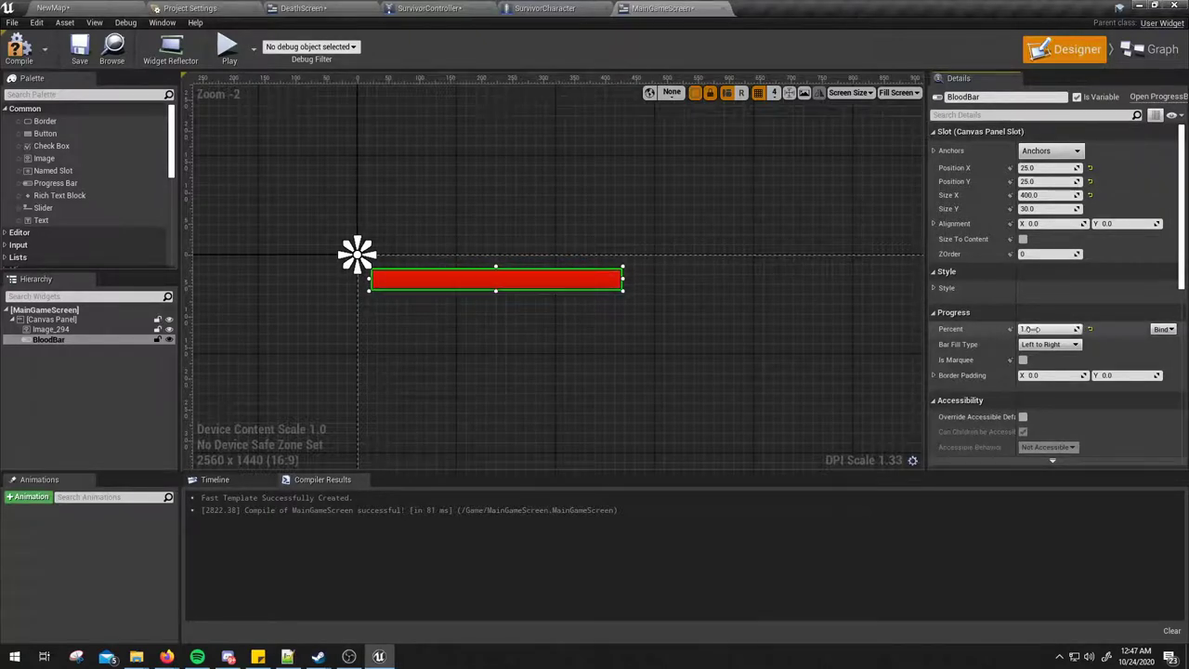
Step: Bind BloodBar's Percent to a new function with Create Binding
right_drag(856, 332, 823, 313)
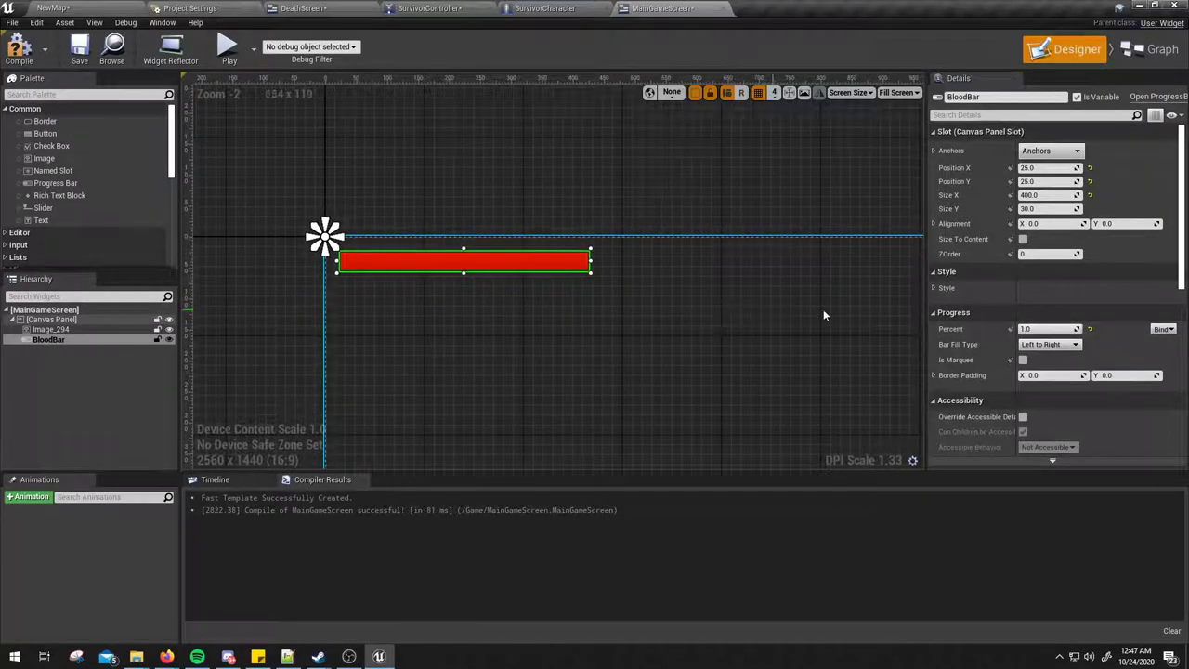
click(1163, 331)
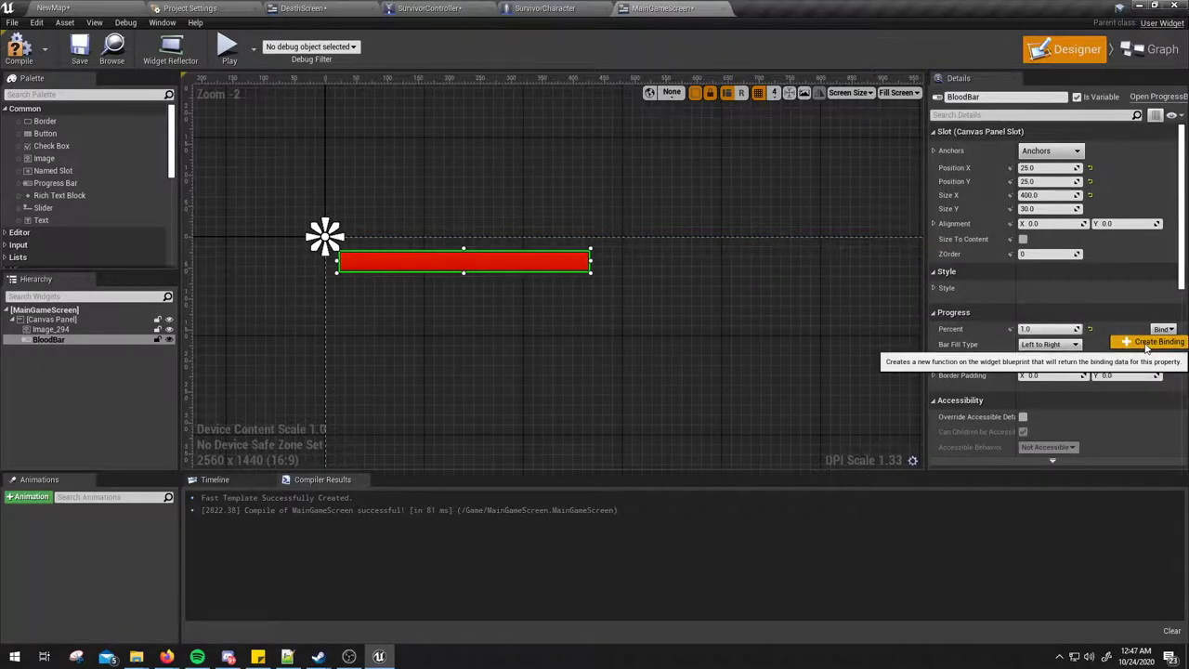
click(1159, 342)
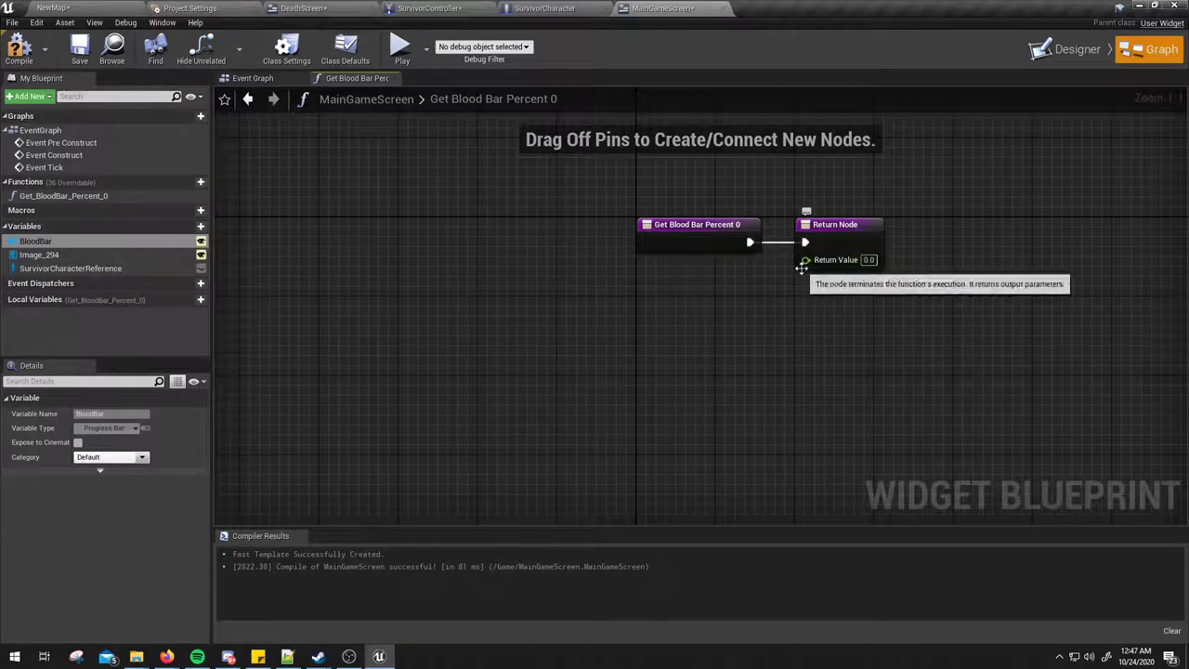
Step: Place a SurvivorCharacterReference getter and add a Get Blood node from it
drag(805, 260, 742, 352)
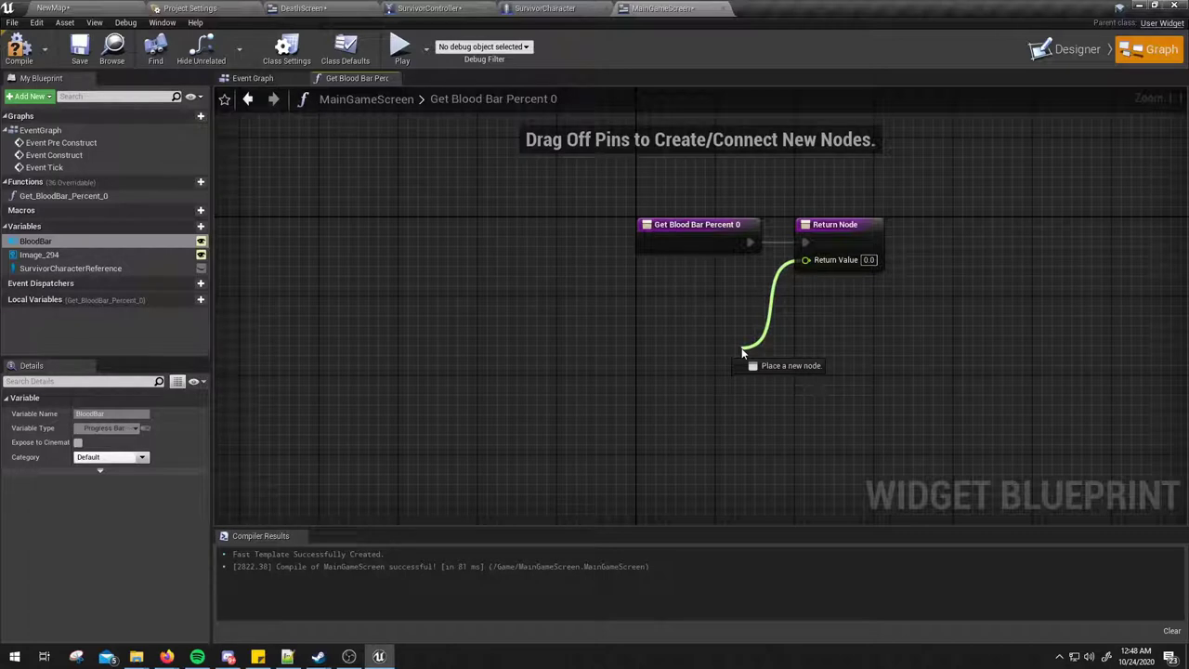
drag(743, 352, 743, 353)
click(690, 297)
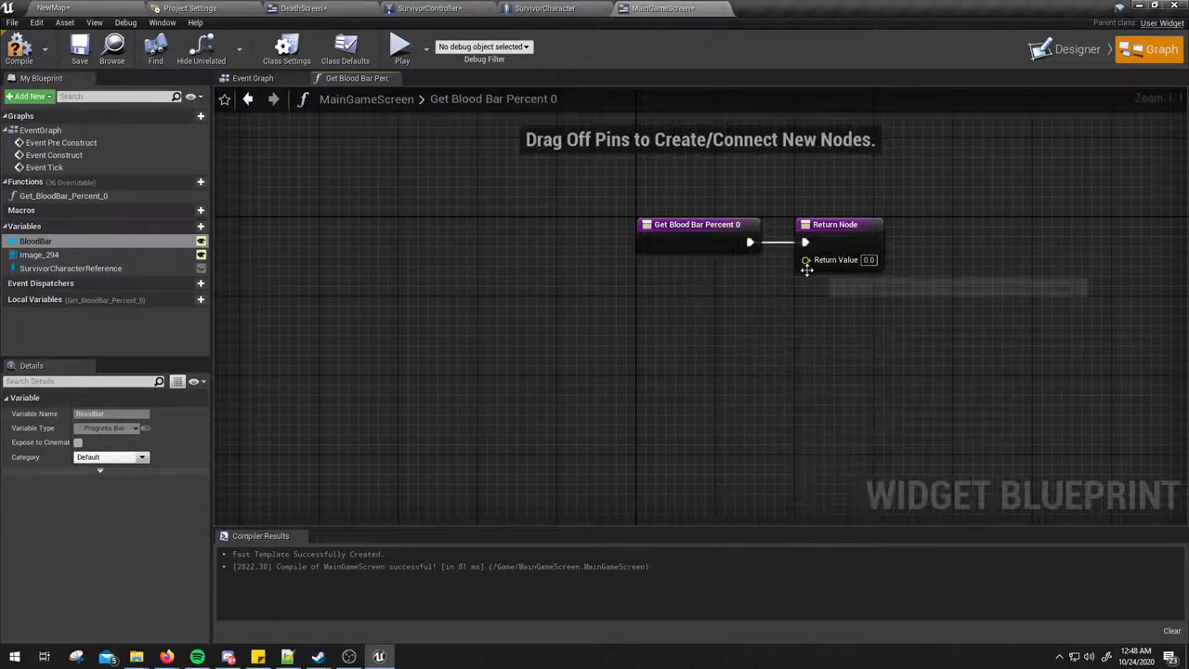
right_drag(652, 290, 690, 312)
right_drag(417, 280, 446, 262)
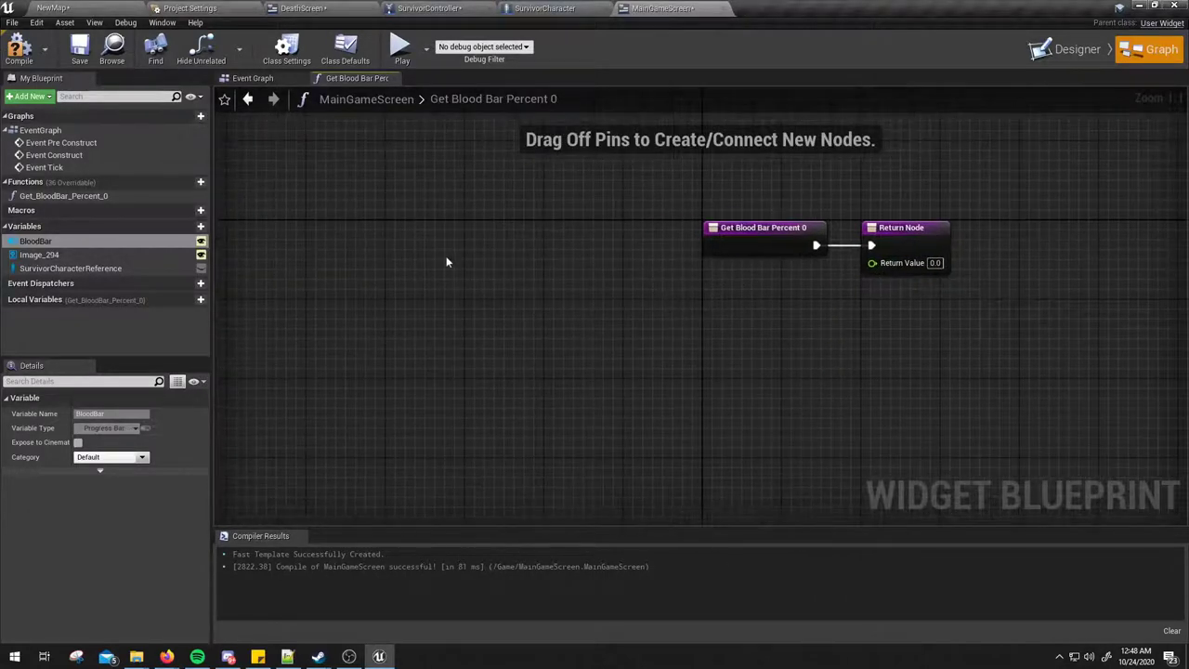
mouse_move(70, 267)
mouse_down()
mouse_move(388, 358)
mouse_move(288, 285)
mouse_up()
click(316, 302)
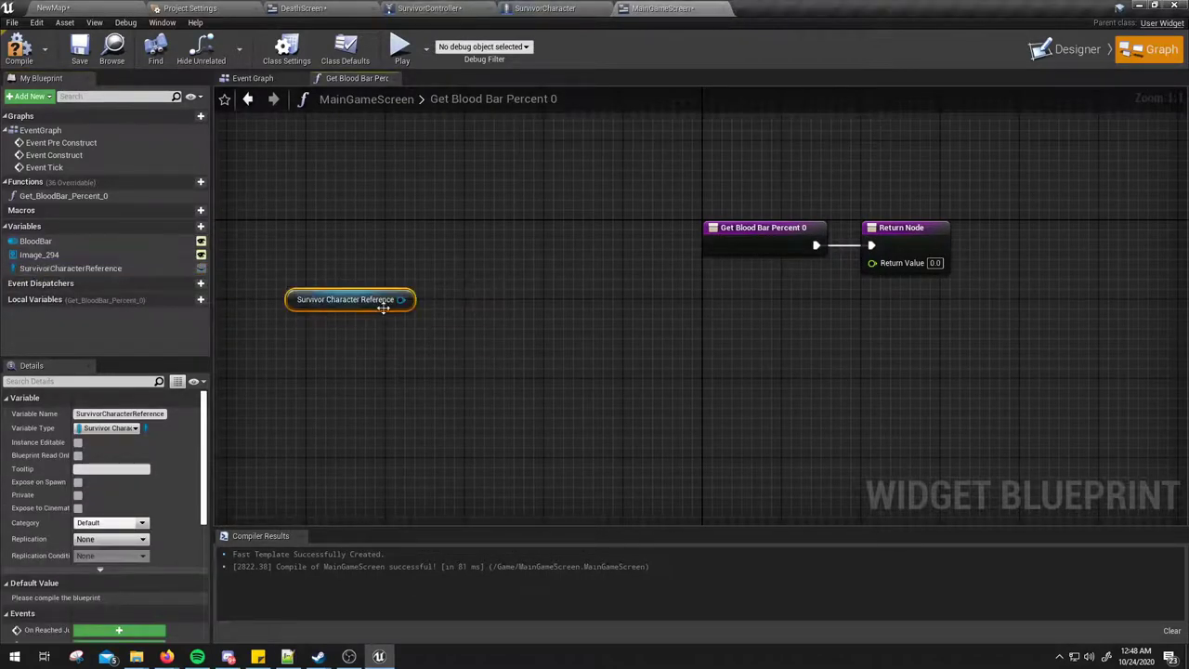
drag(404, 299, 417, 343)
text(get)
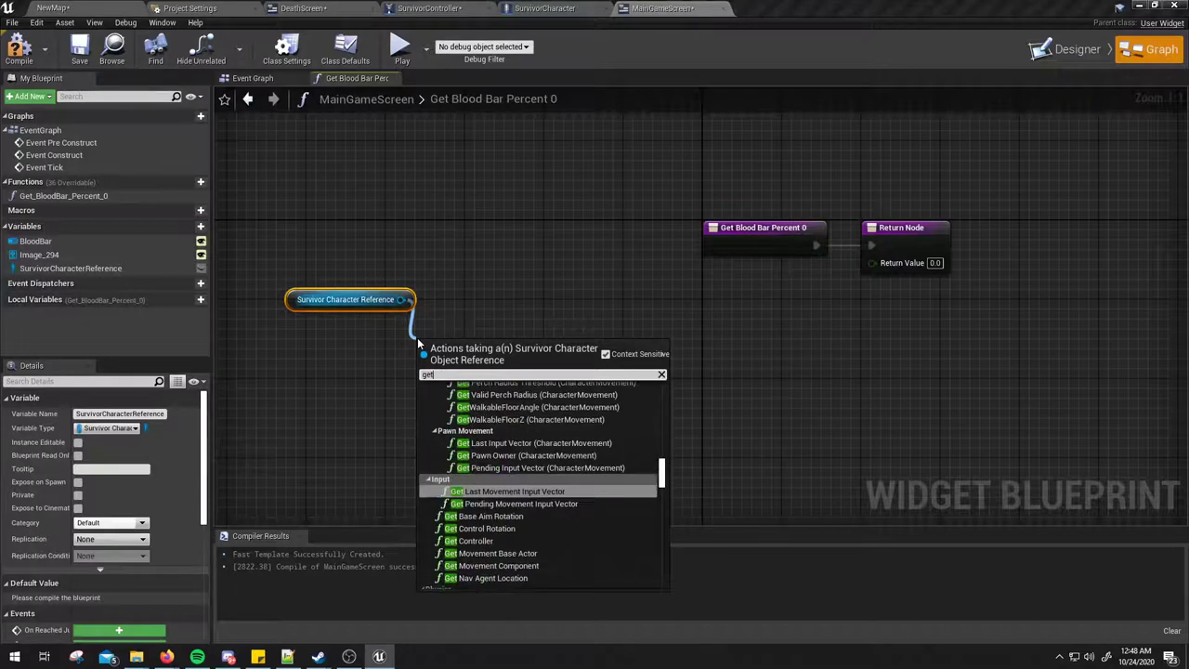
text( blood)
key(Return)
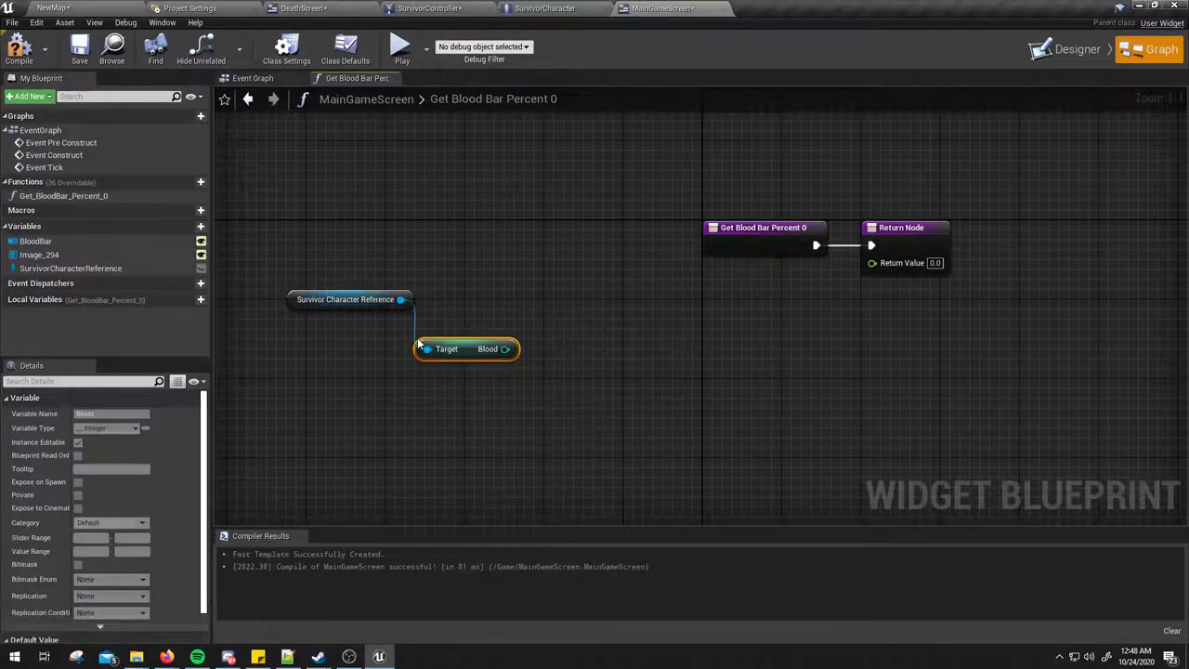
Step: Check BloodMax's default in SurvivorCharacter, then add a Get Blood Max node from the reference
click(520, 7)
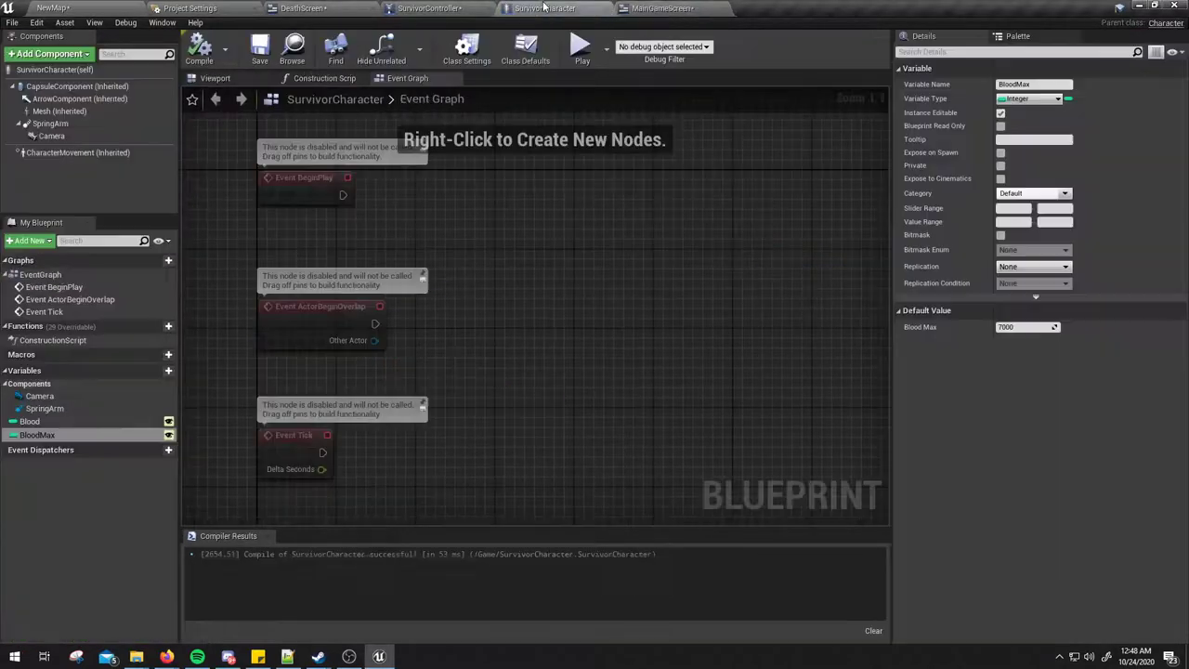
click(34, 423)
click(663, 9)
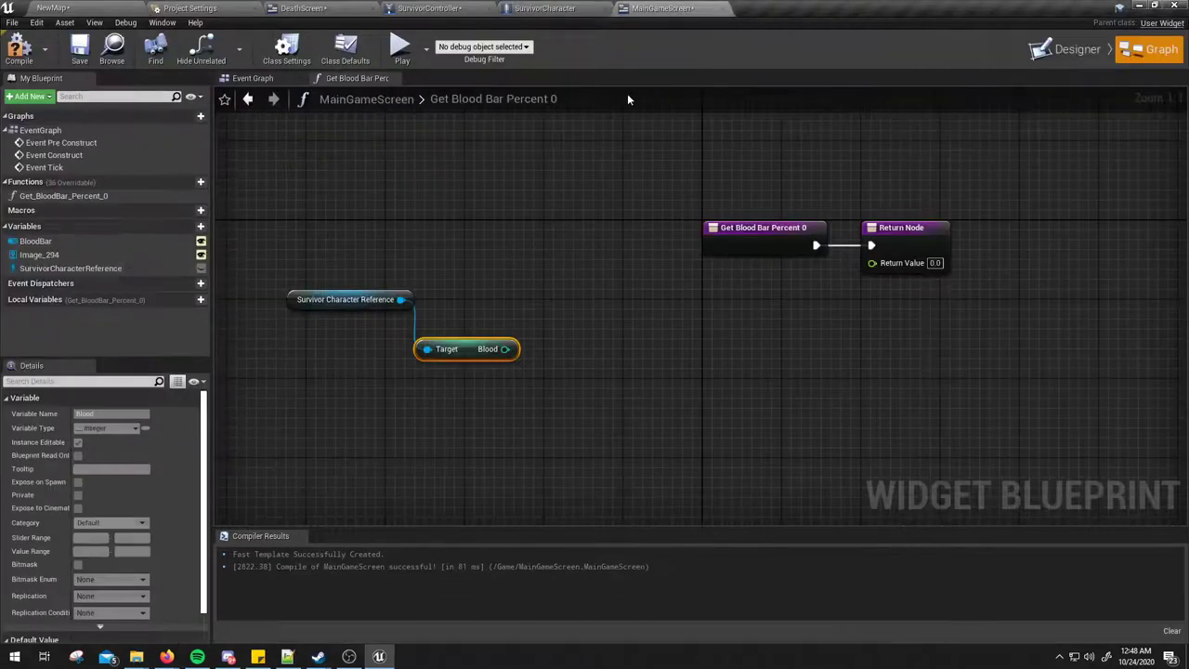
drag(400, 301, 388, 393)
text(get bloo)
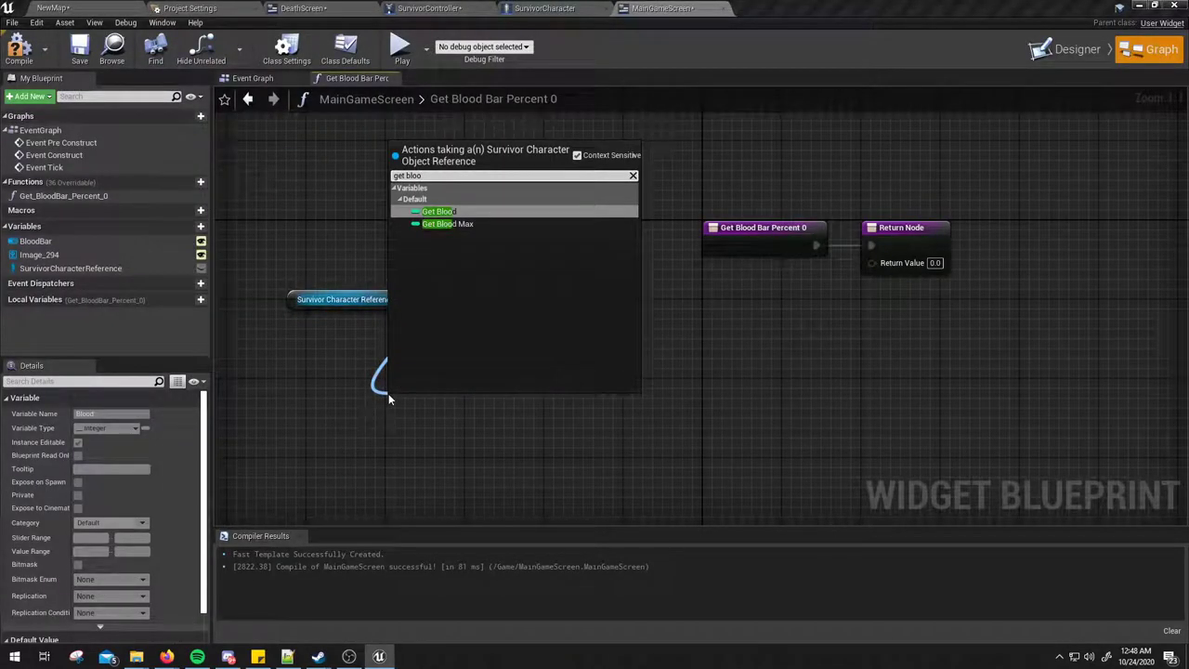
key(Down)
key(Return)
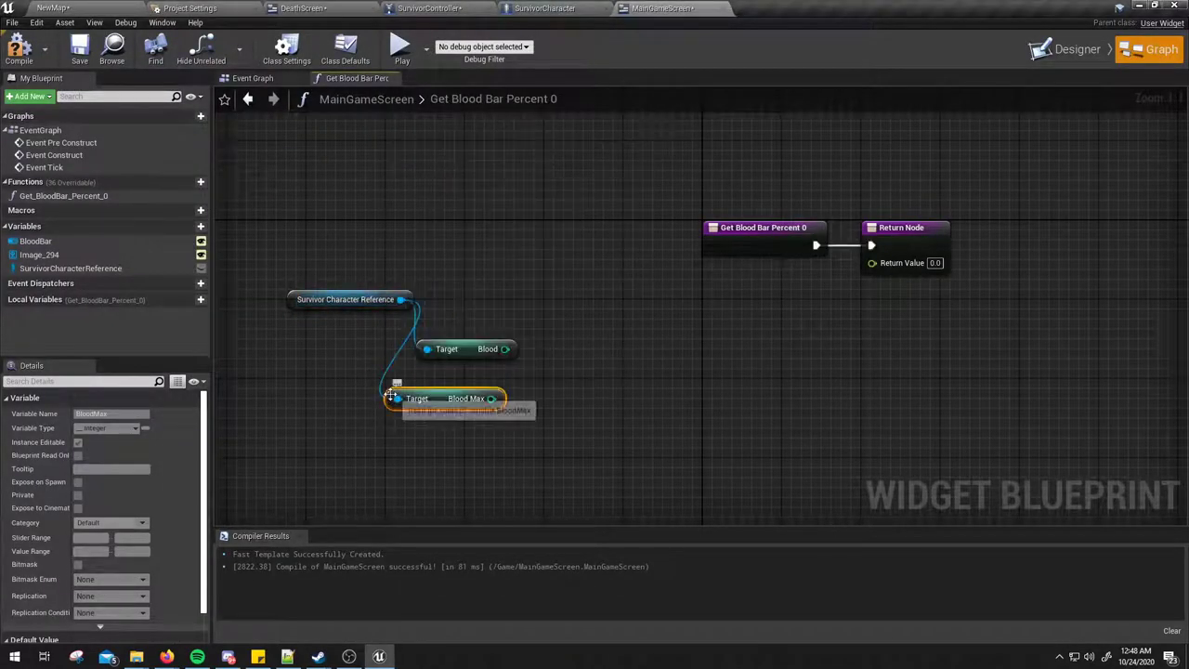
click(680, 390)
right_drag(637, 345, 573, 377)
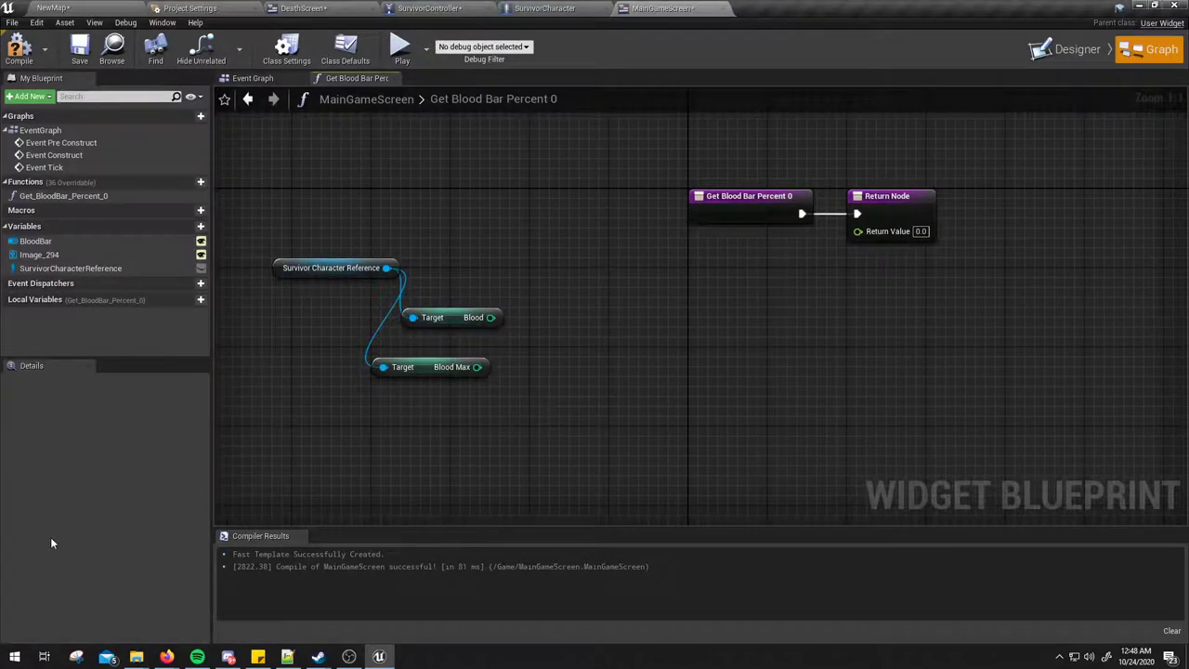
Step: Open Calculator and compute 5000 ÷ 7000 and 7000 ÷ 7000
click(15, 656)
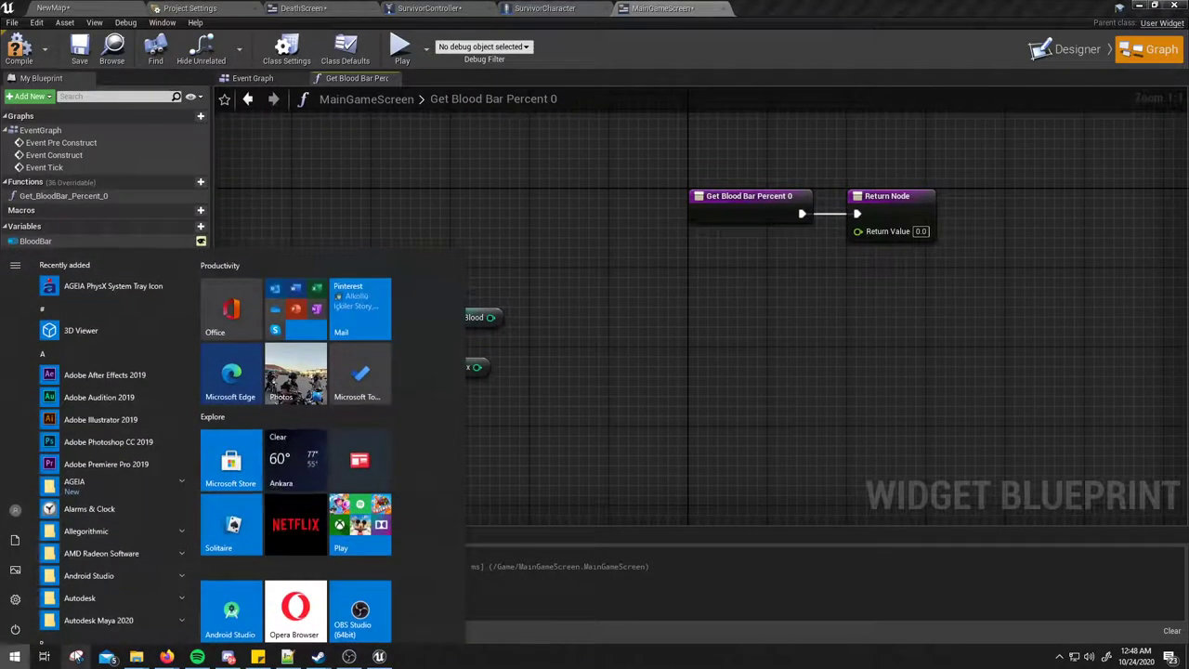
text(calc)
key(Return)
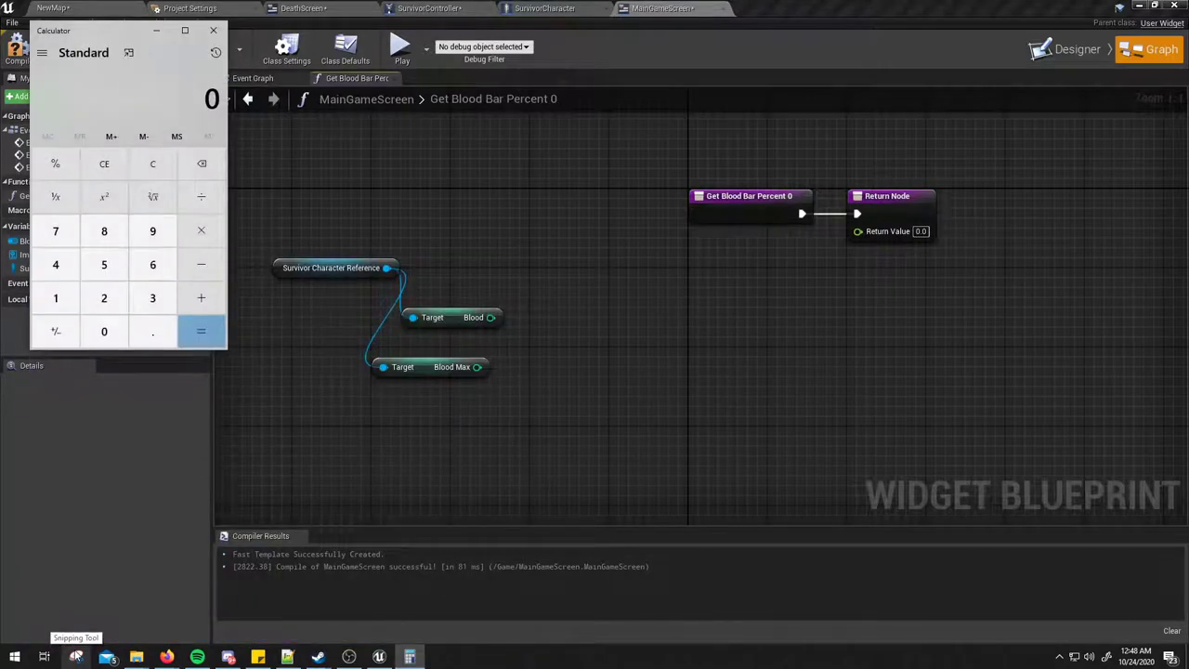
text(500)
text(000)
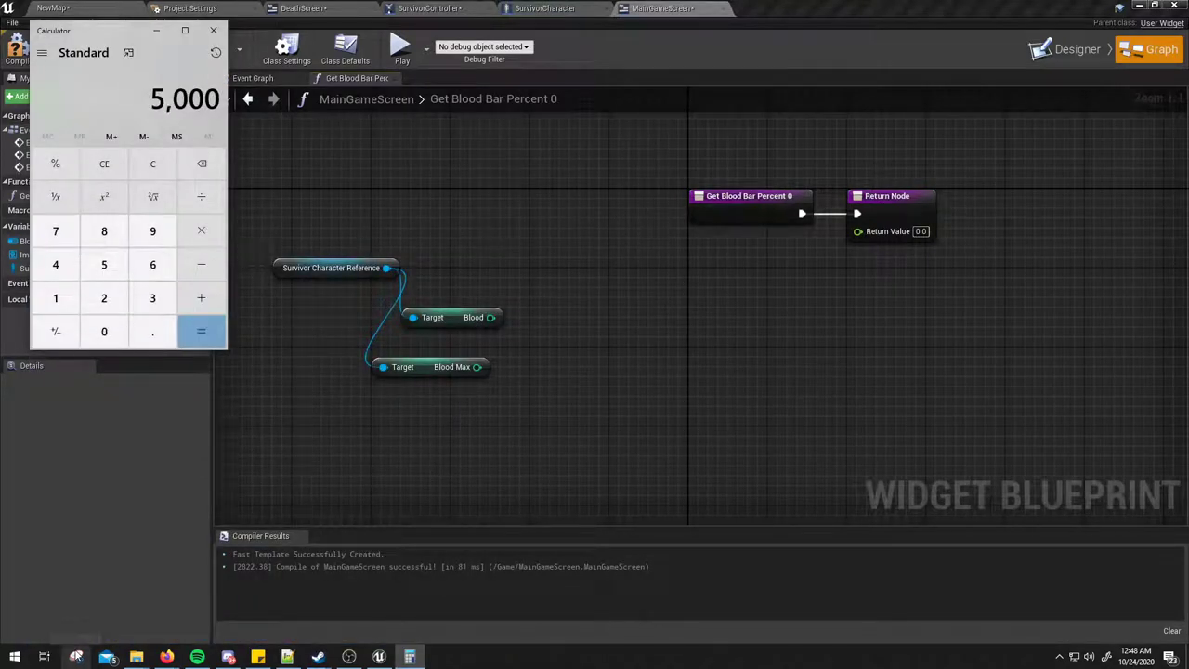
text(/)
text(700)
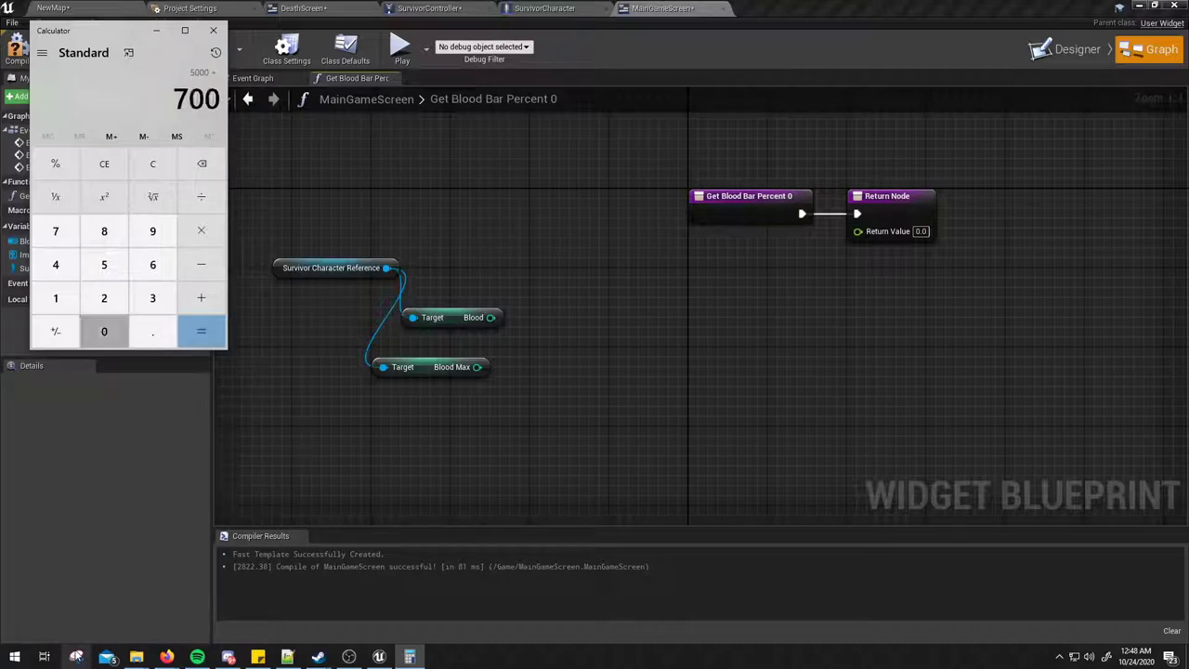
text(0)
key(Return)
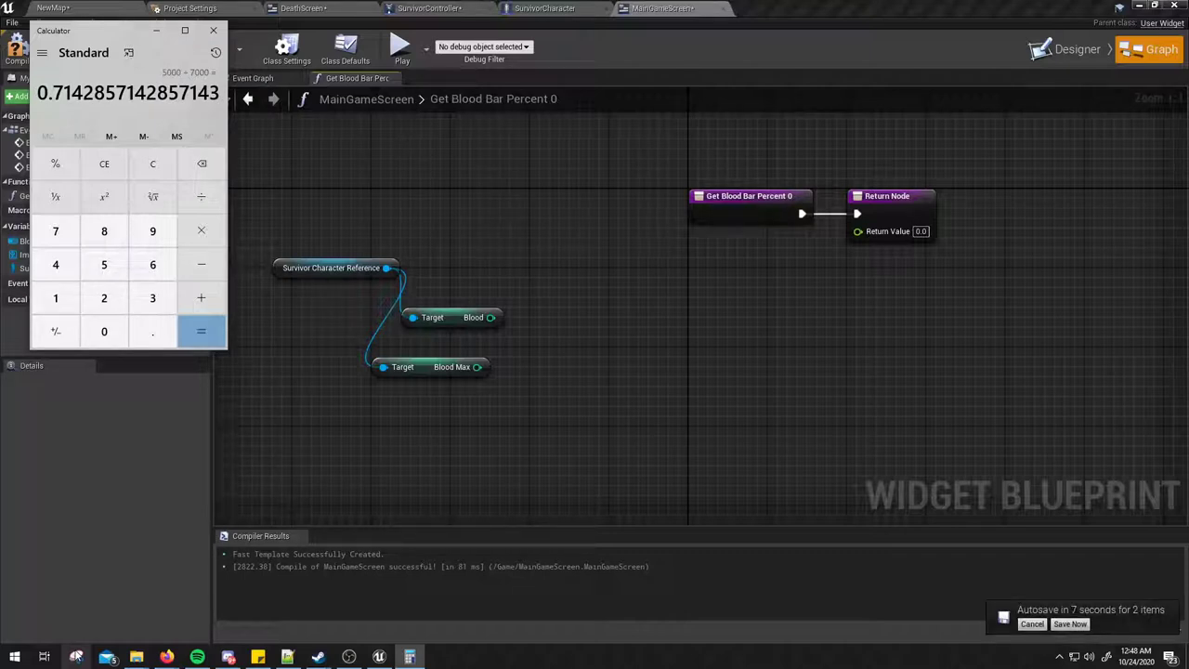
key(Escape)
text(7,0)
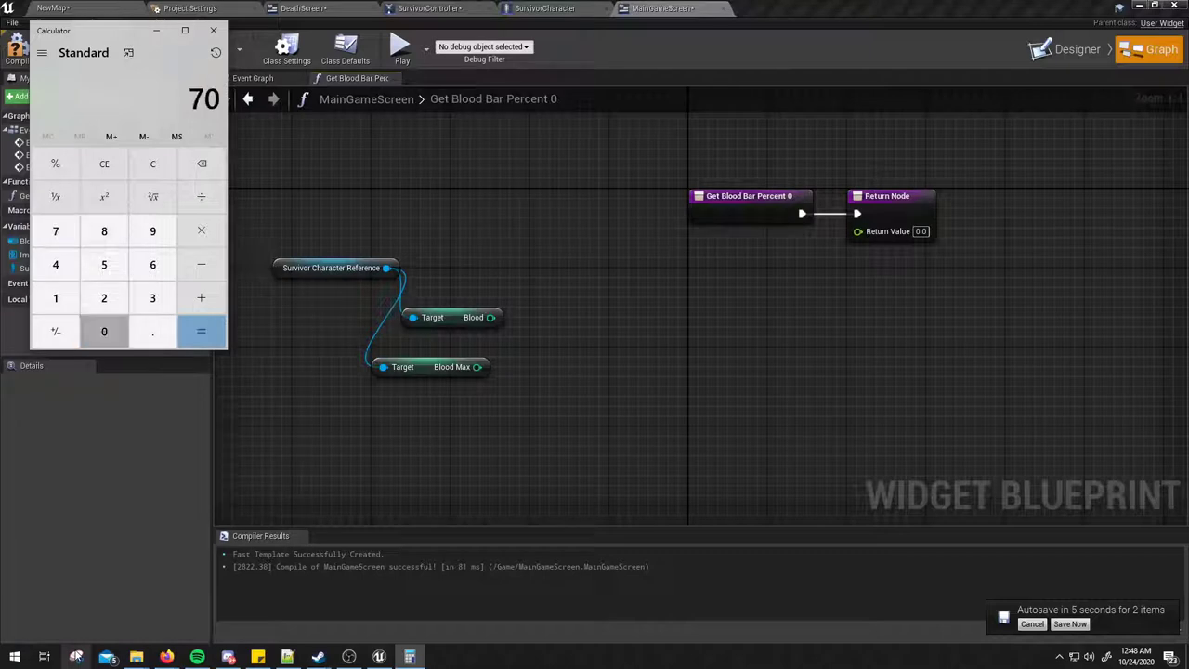
text(00)
key(BackSpace)
key(BackSpace)
text(000)
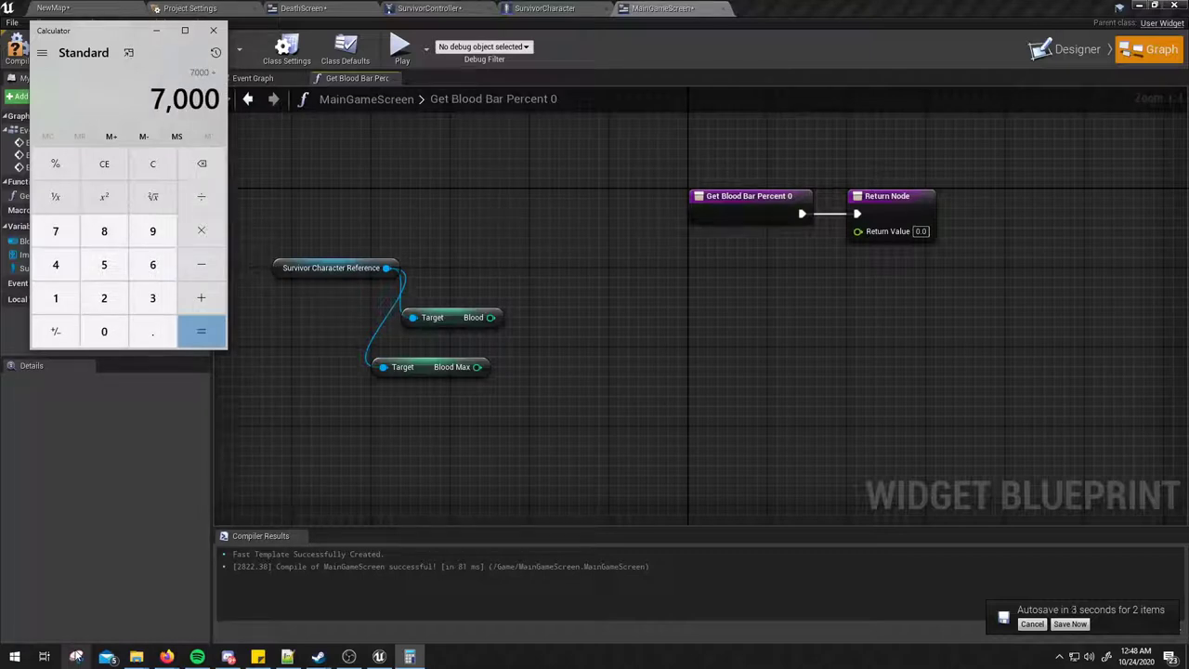
key(Return)
Step: Compute 100 ÷ 7000 and 0 ÷ 7000
key(Escape)
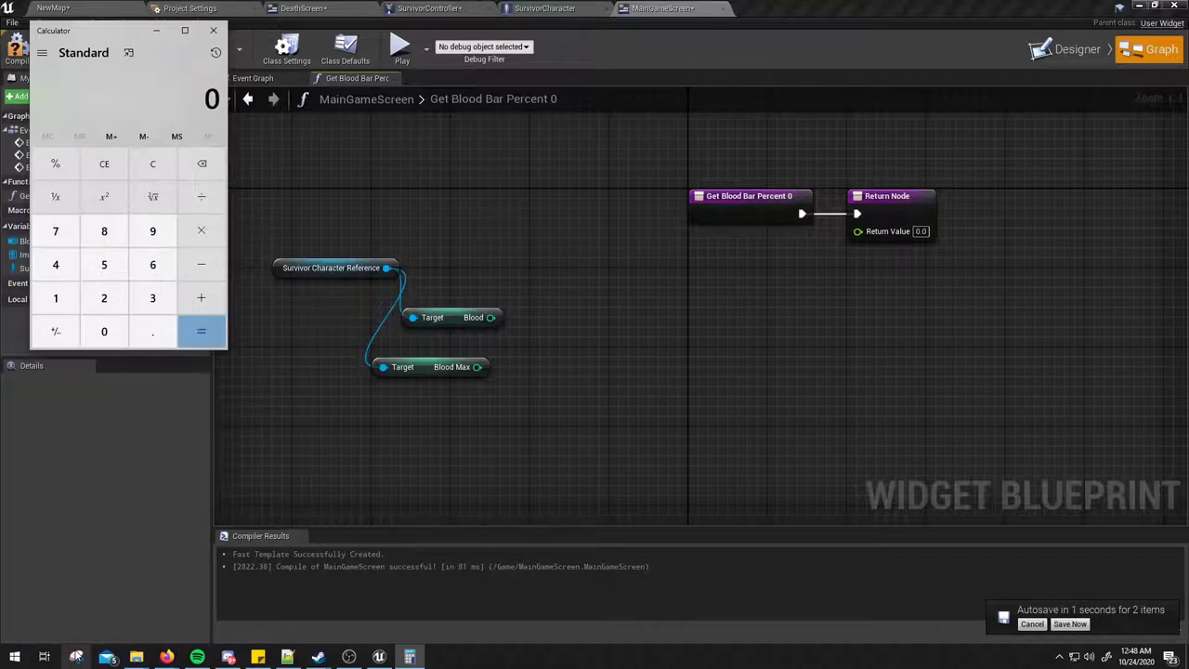
text(100)
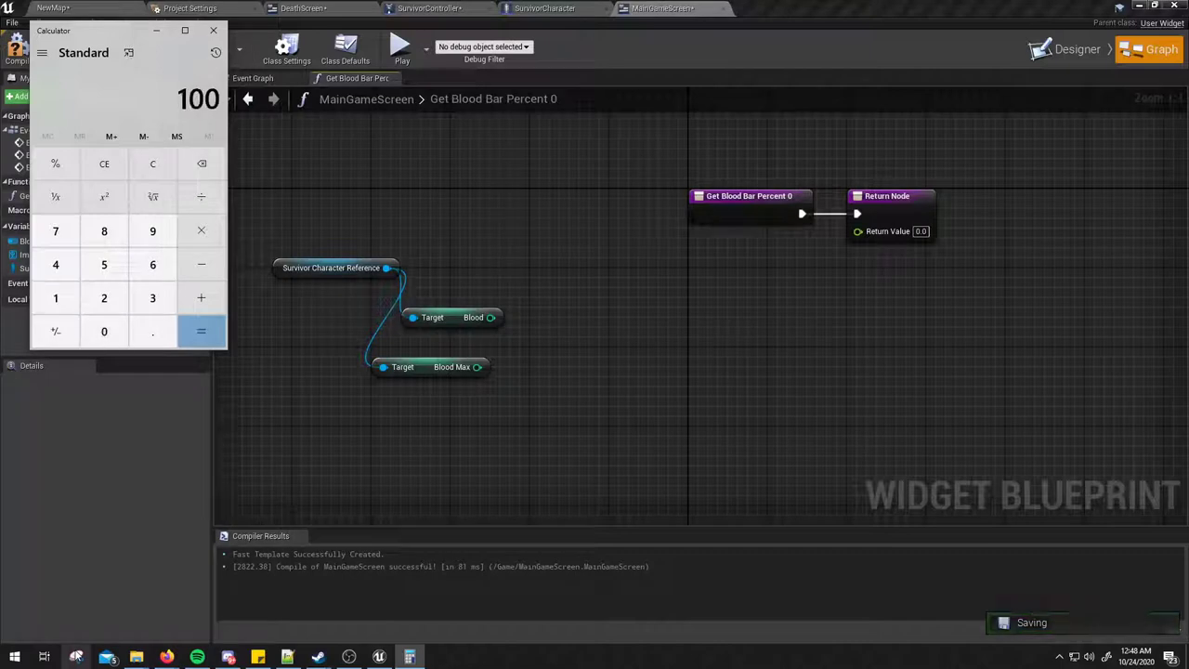
text(/7000)
key(Return)
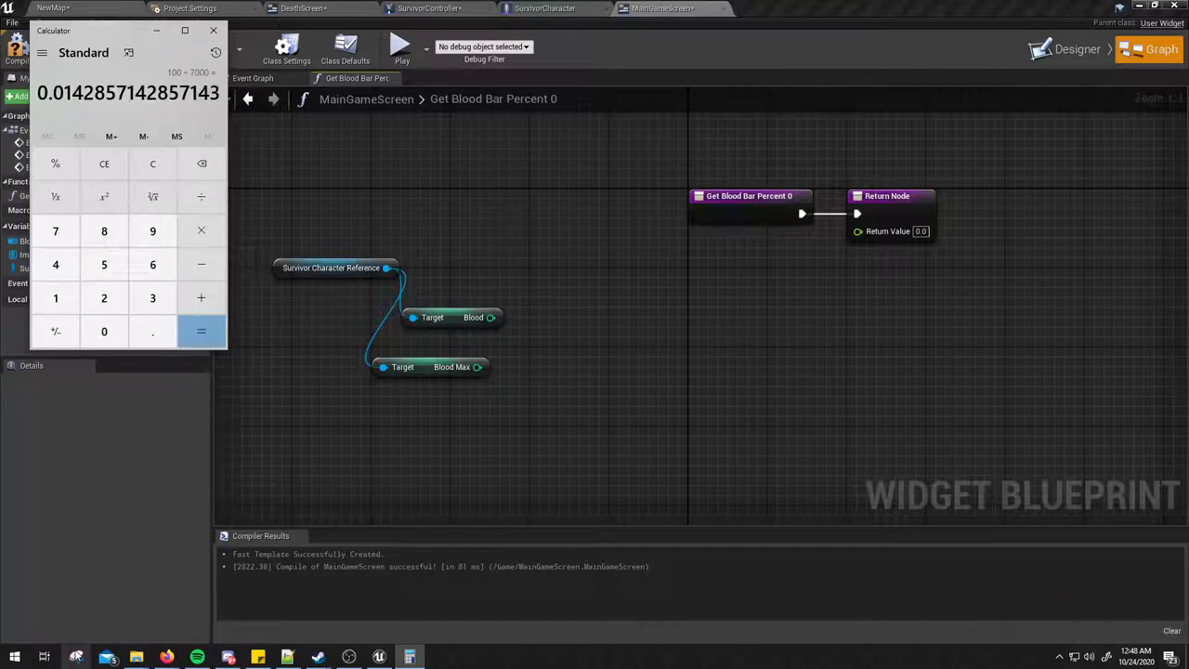
key(Escape)
text(/700)
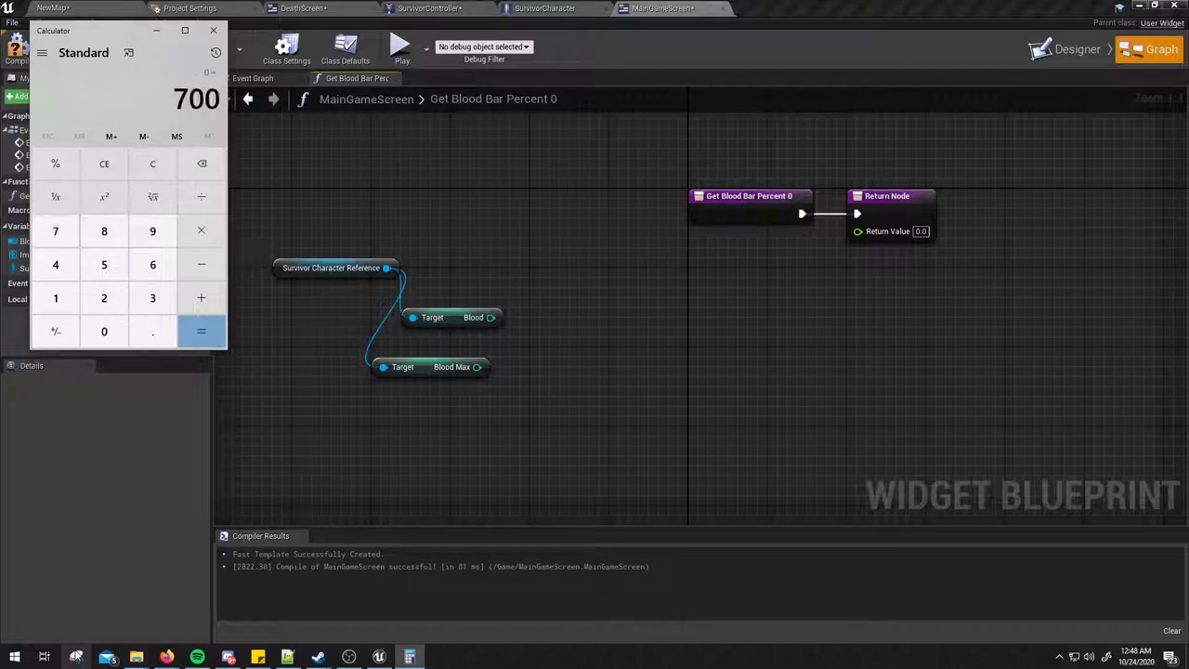
text(000)
key(Return)
Step: Back in Unreal, browse integer division options from Blood's output, then cancel
click(568, 554)
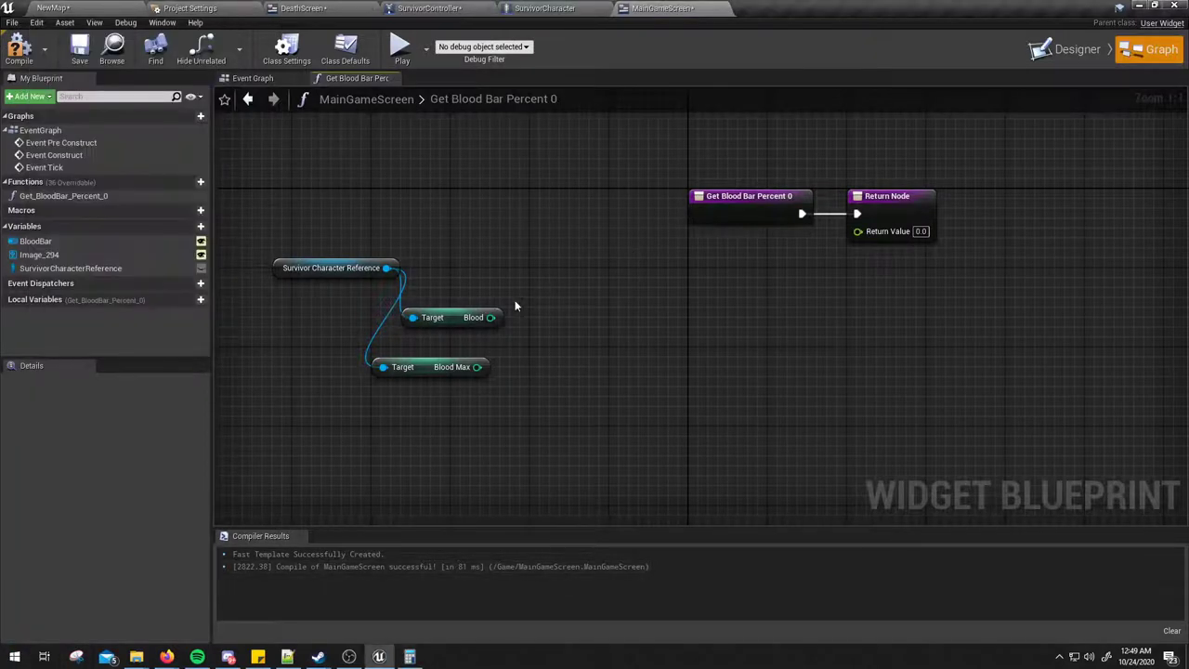
drag(491, 317, 546, 340)
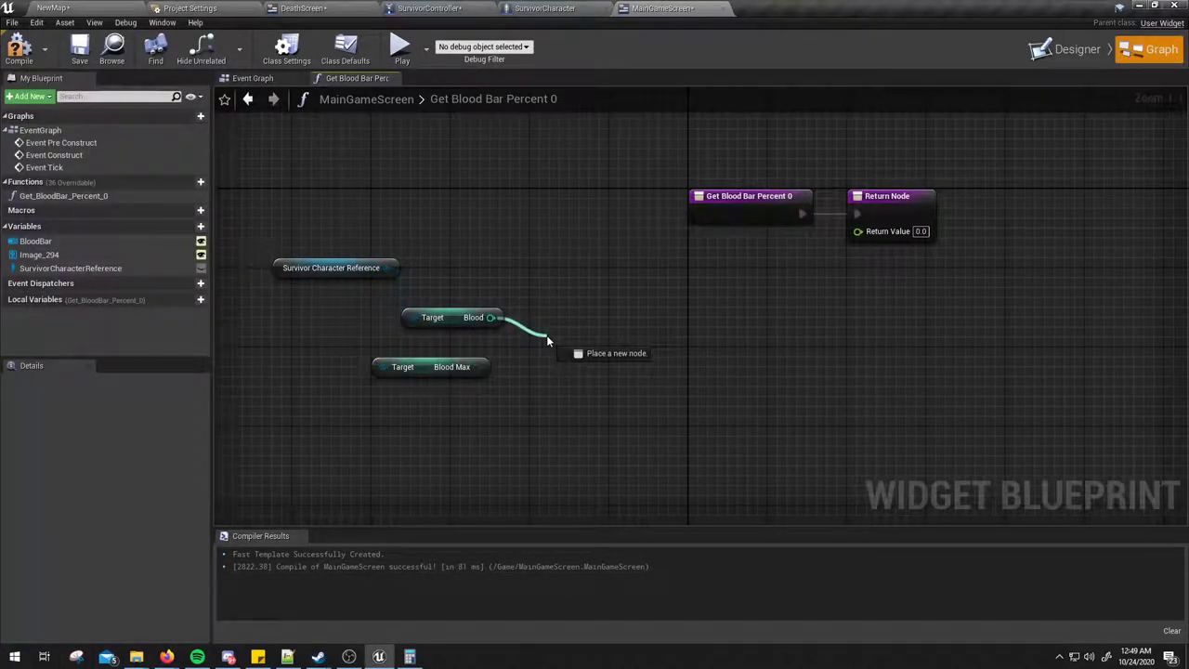
drag(477, 367, 528, 352)
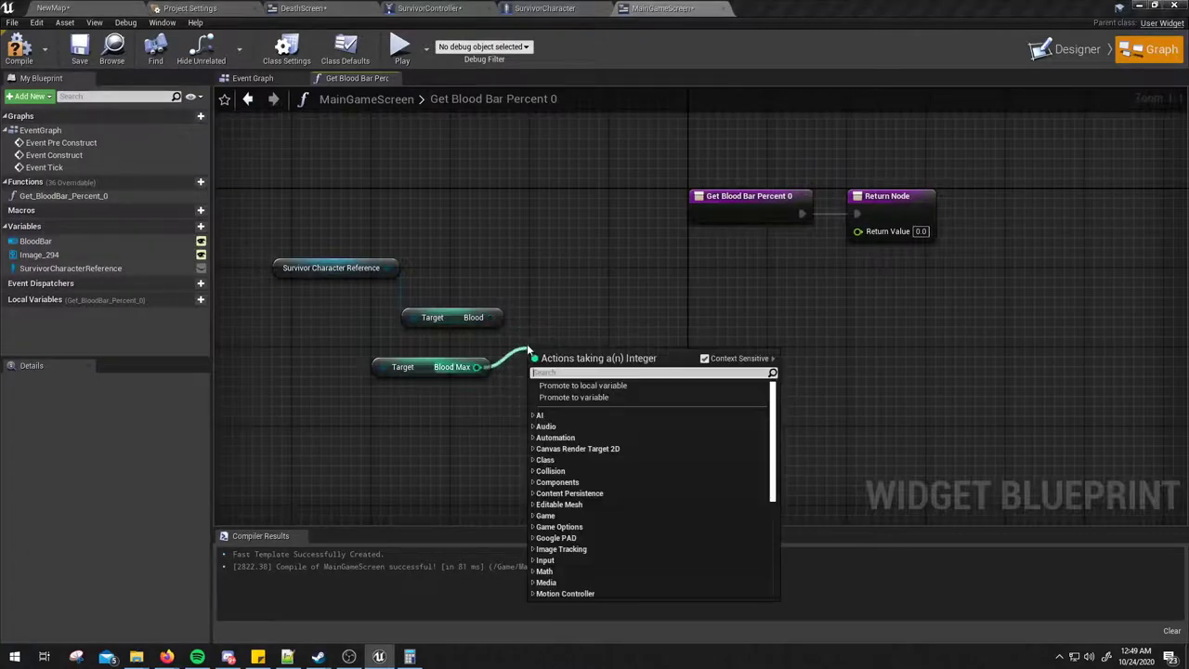
drag(490, 317, 536, 342)
text(/)
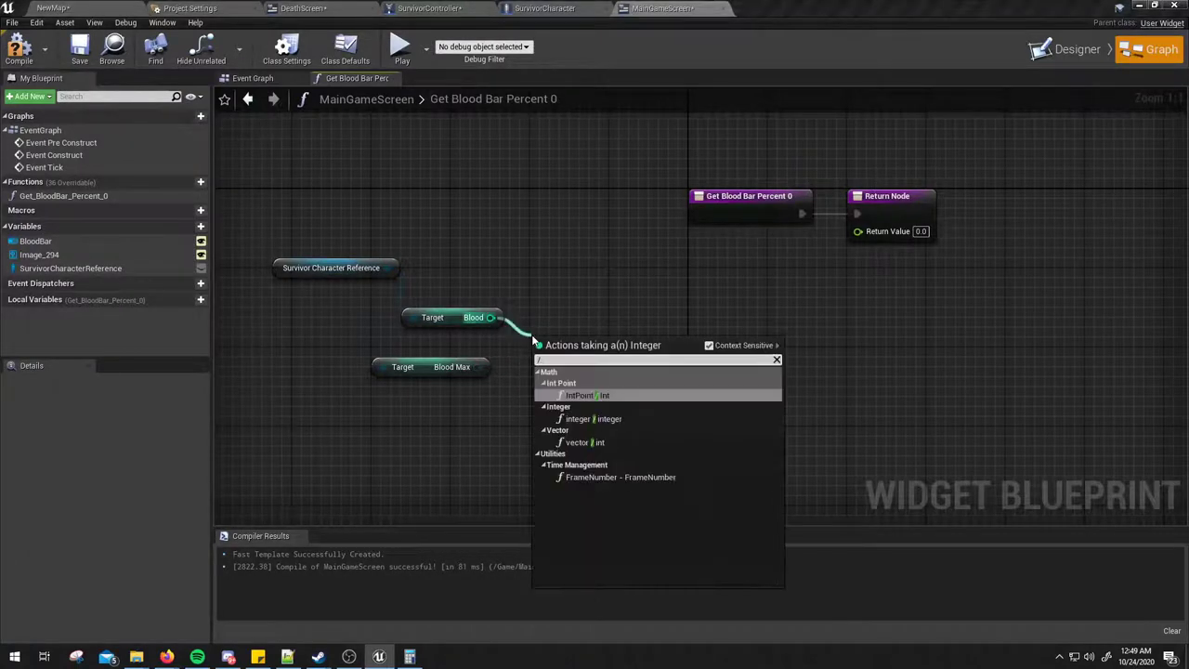
key(Down)
key(Down)
key(Up)
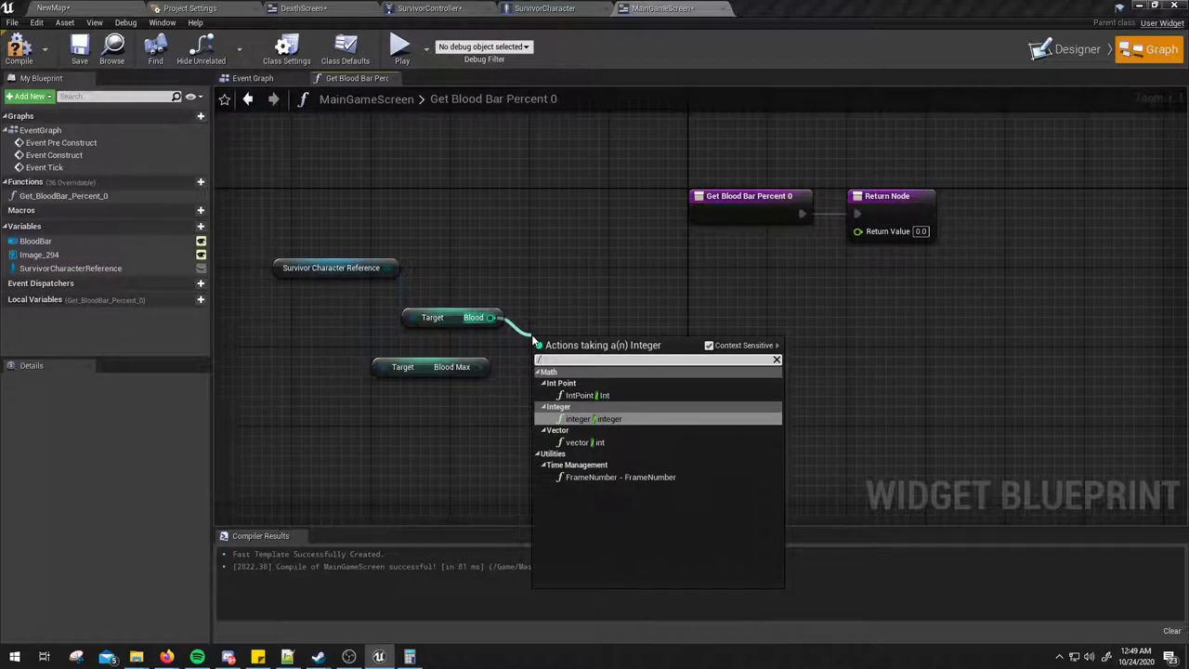
key(Escape)
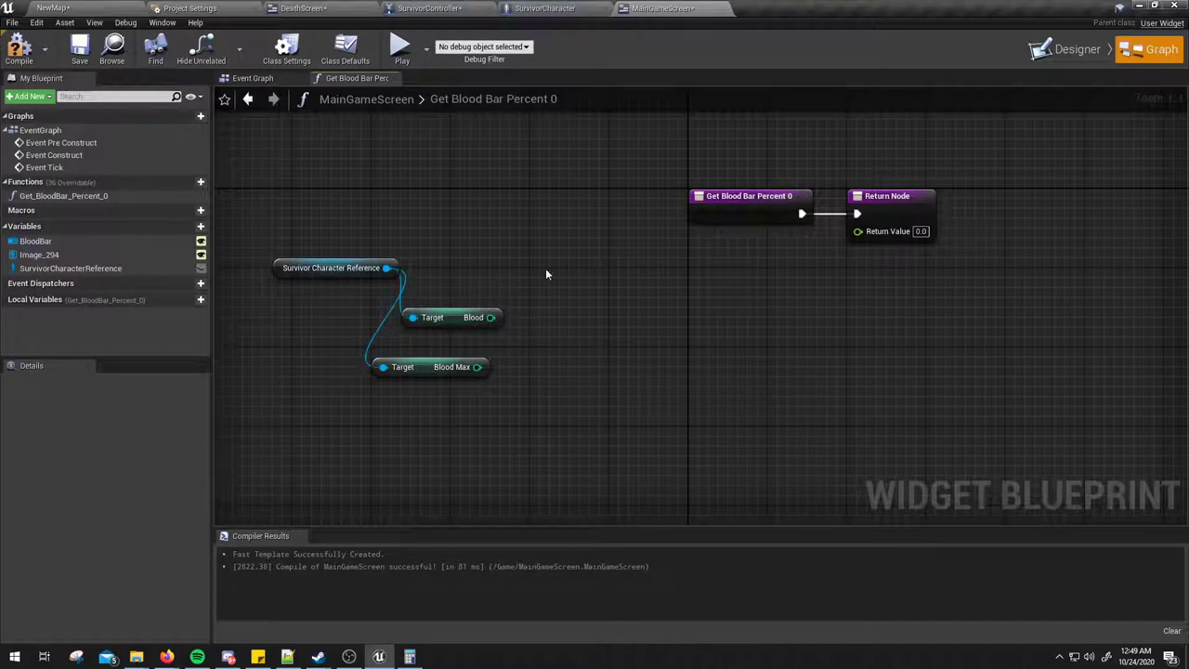
Step: Add a ToFloat (integer) node fed by Blood, undoing a mistaken ToText node
drag(490, 317, 527, 319)
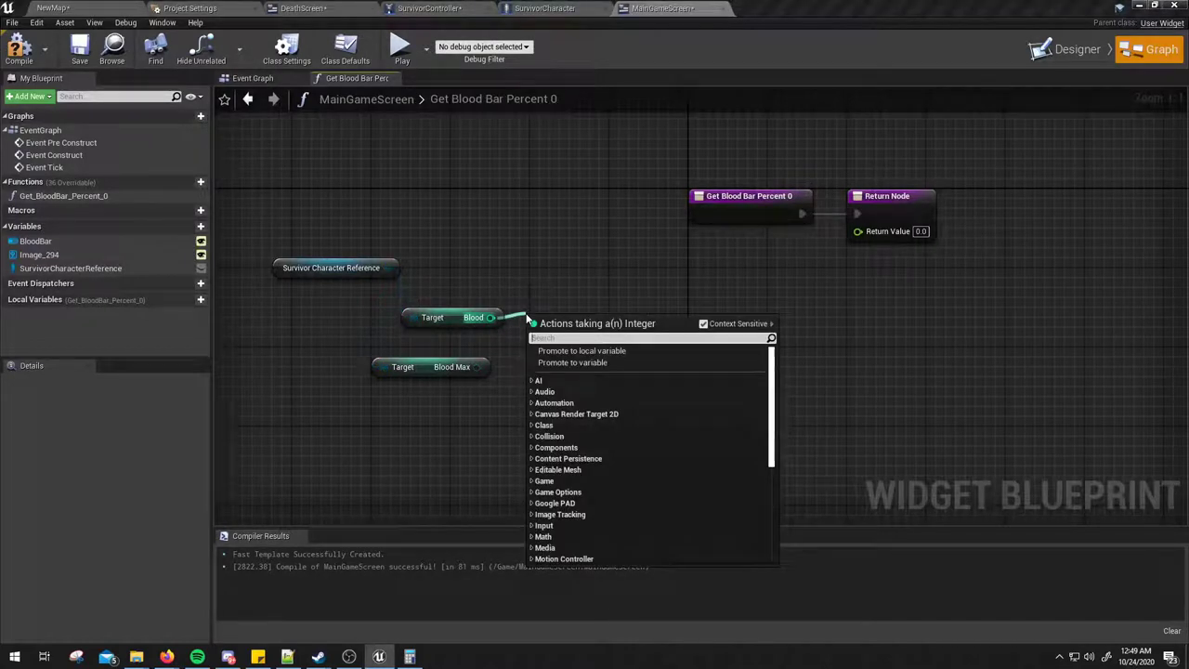
text(to flo)
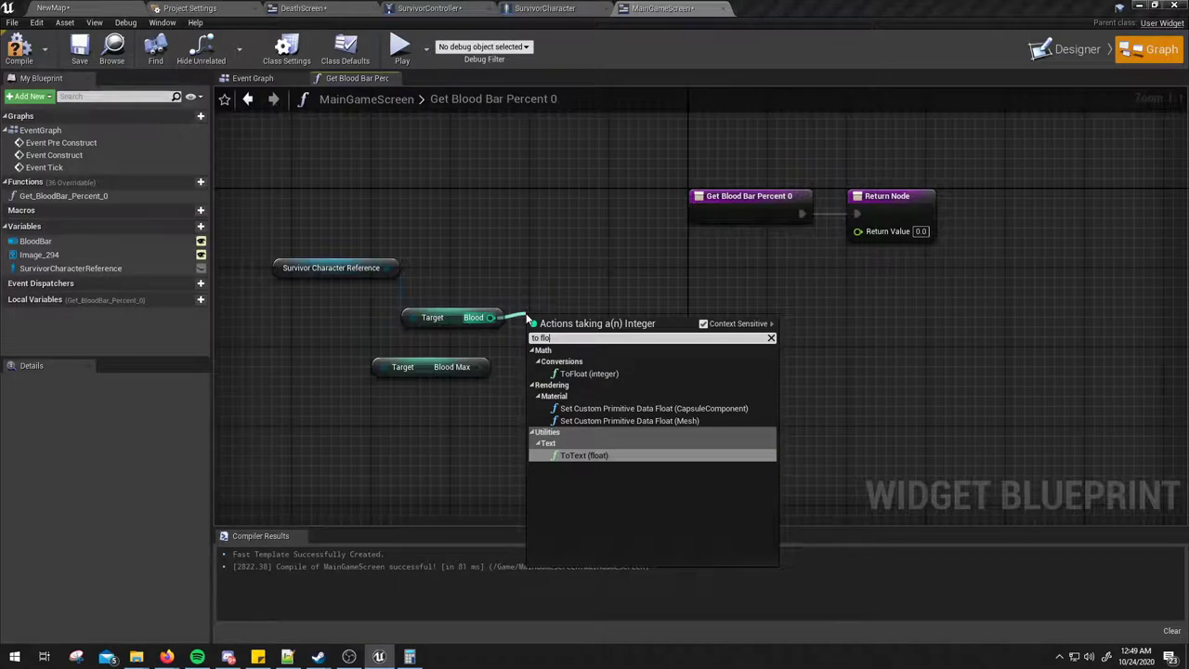
key(Return)
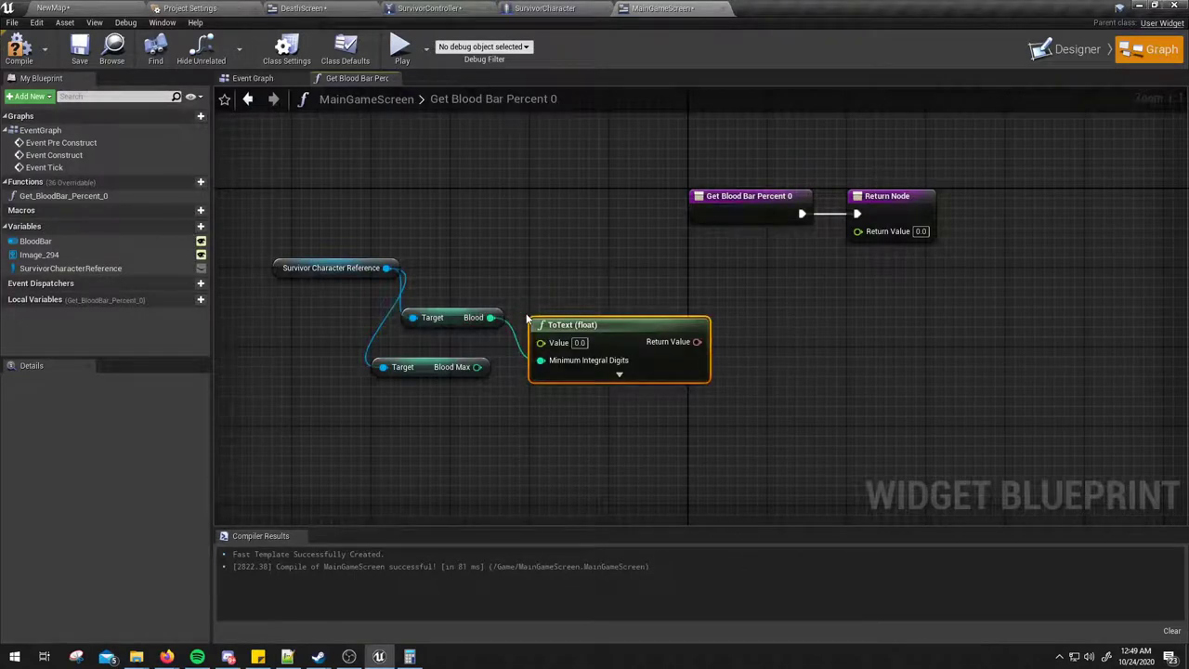
key(ctrl+z)
click(497, 292)
drag(491, 292, 591, 290)
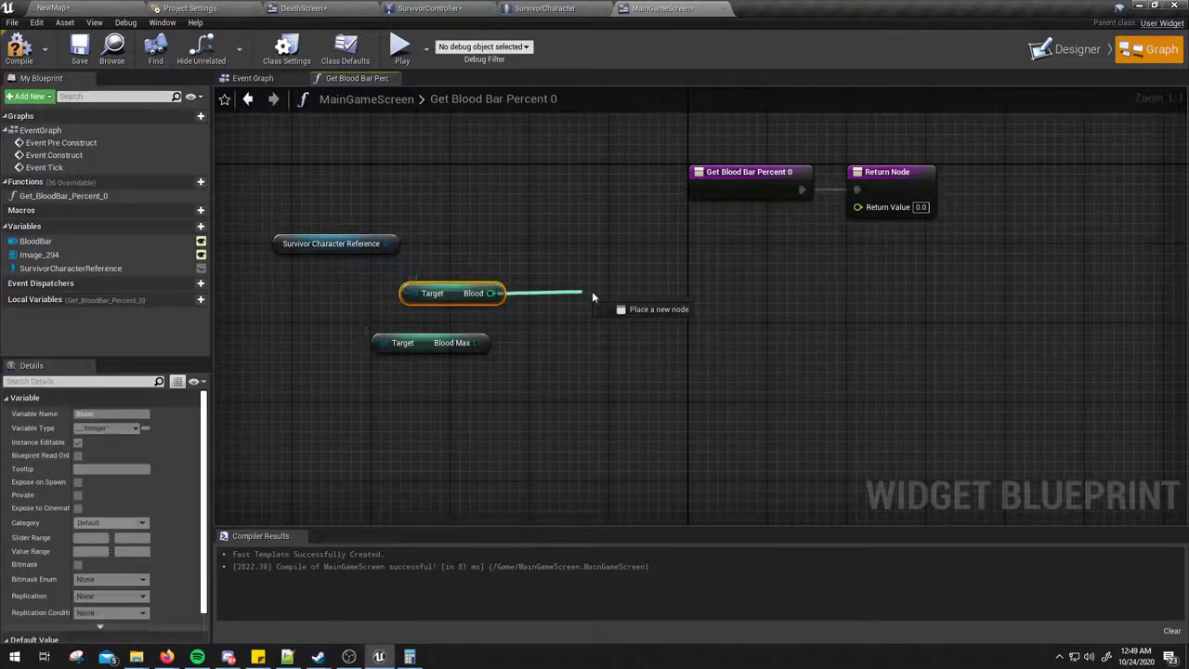
text(to flo)
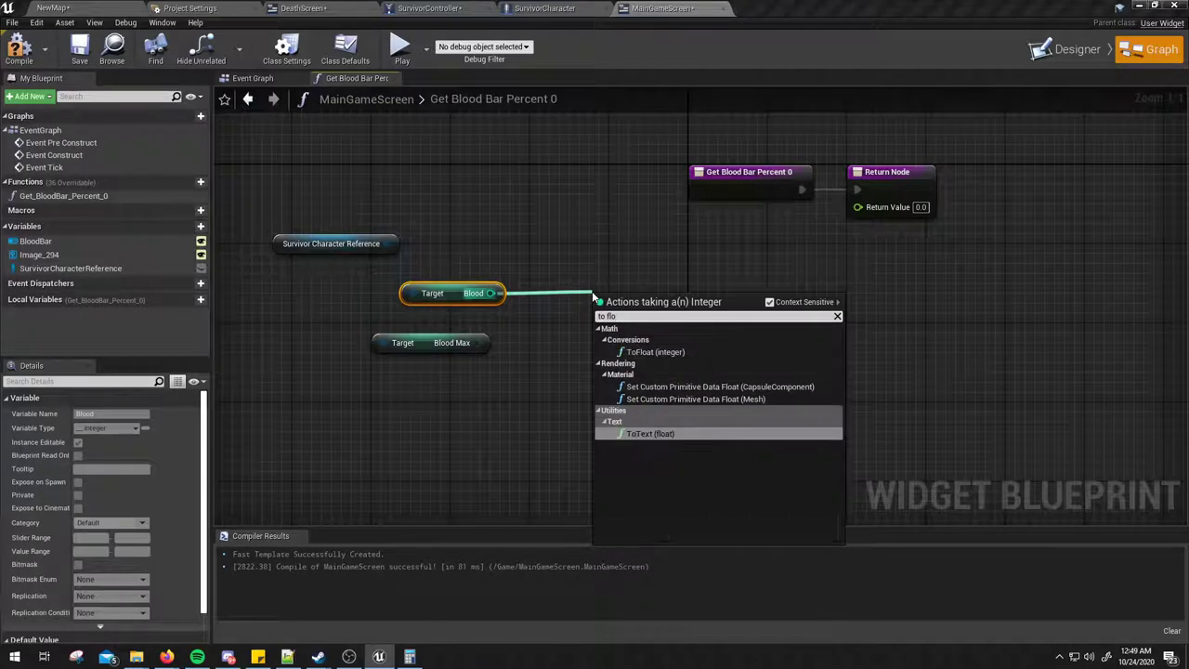
key(Return)
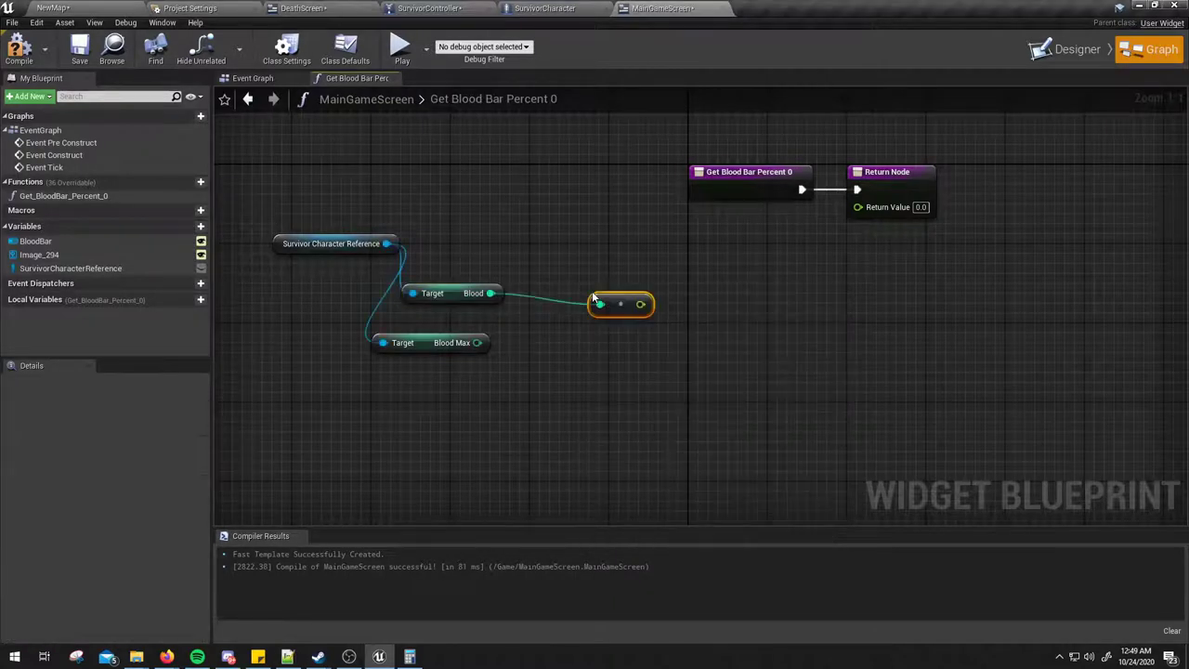
drag(609, 310, 579, 300)
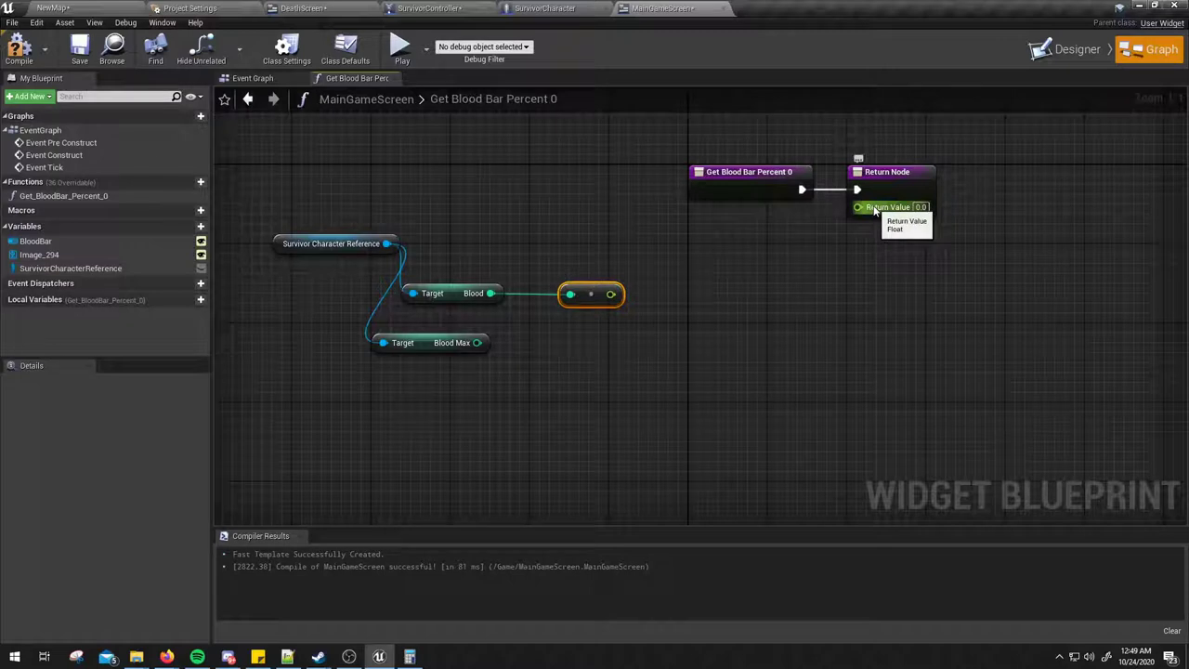
Step: Duplicate the Blood ToFloat conversion node and feed Blood Max into the copy
drag(610, 251, 620, 332)
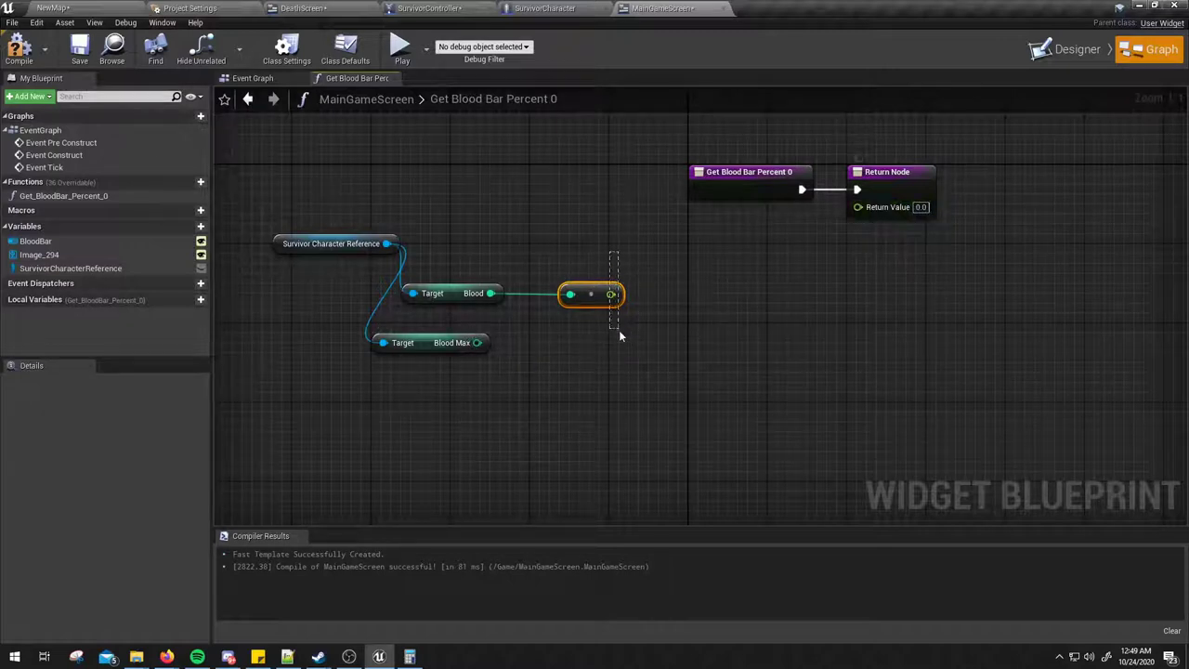
key(ctrl+c)
key(ctrl+v)
drag(476, 342, 529, 363)
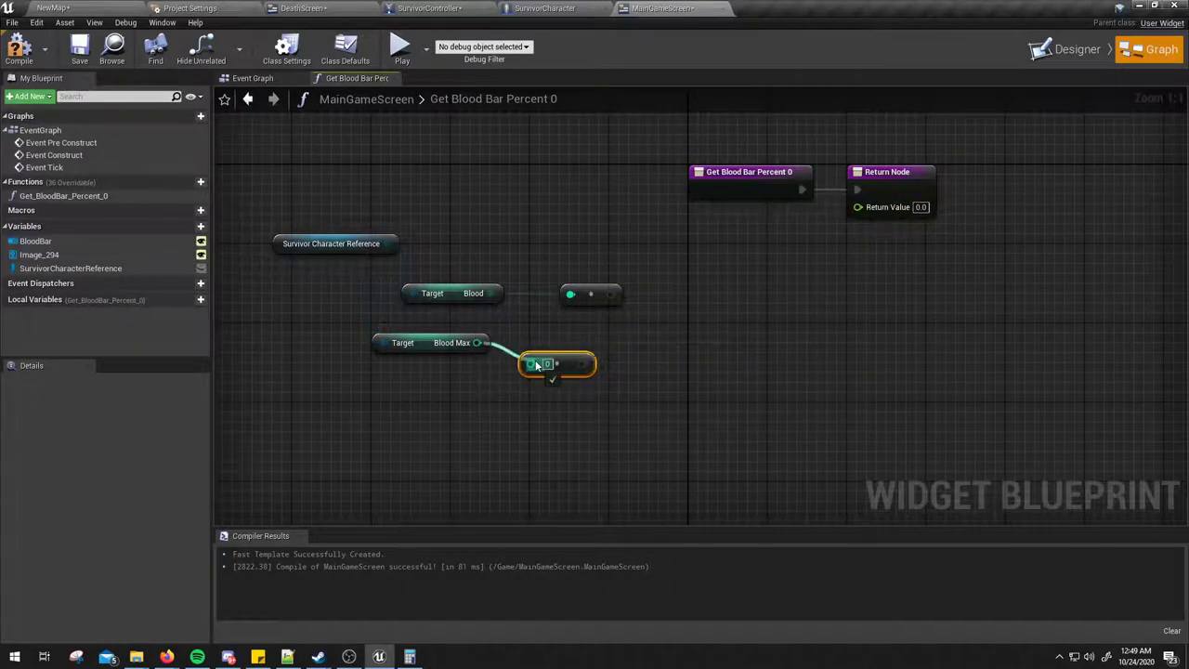
click(504, 367)
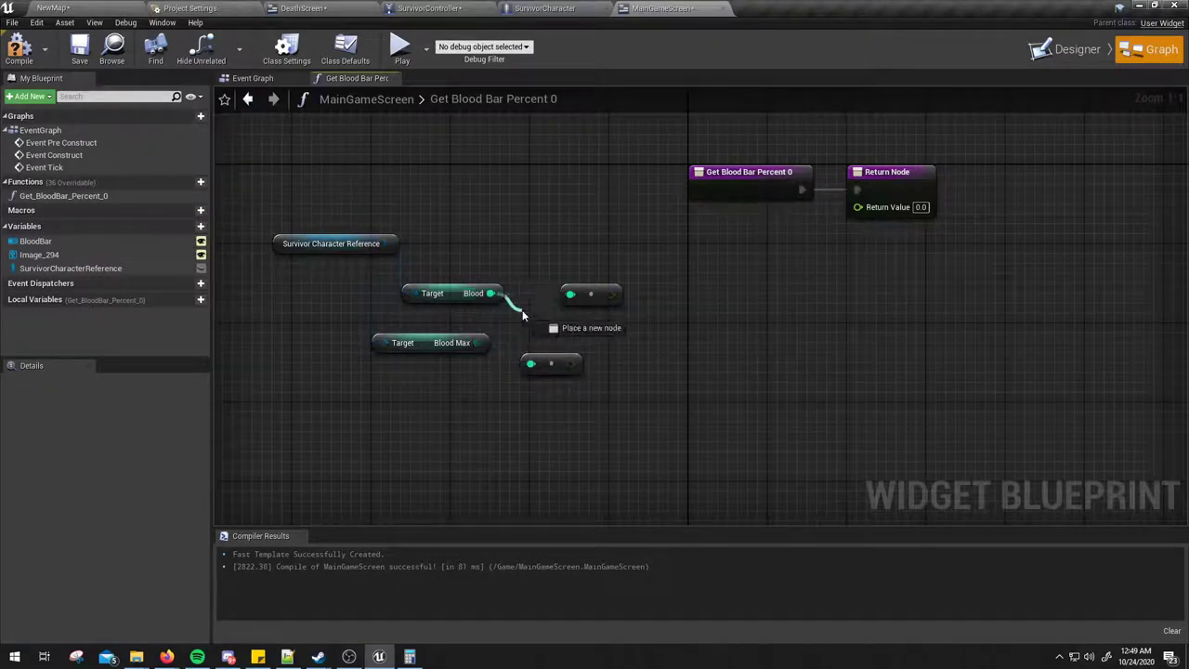
Step: Try an integer ÷ integer divide of Blood by Blood Max, then delete that node
drag(491, 293, 525, 316)
text(/)
key(Down)
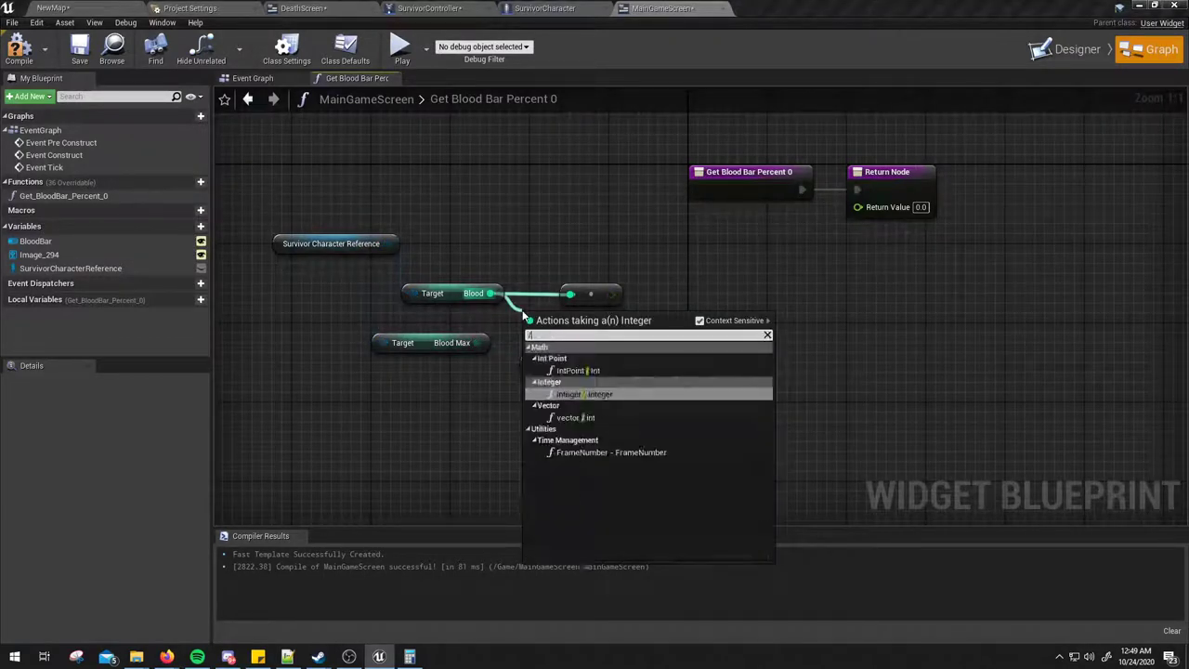
key(Return)
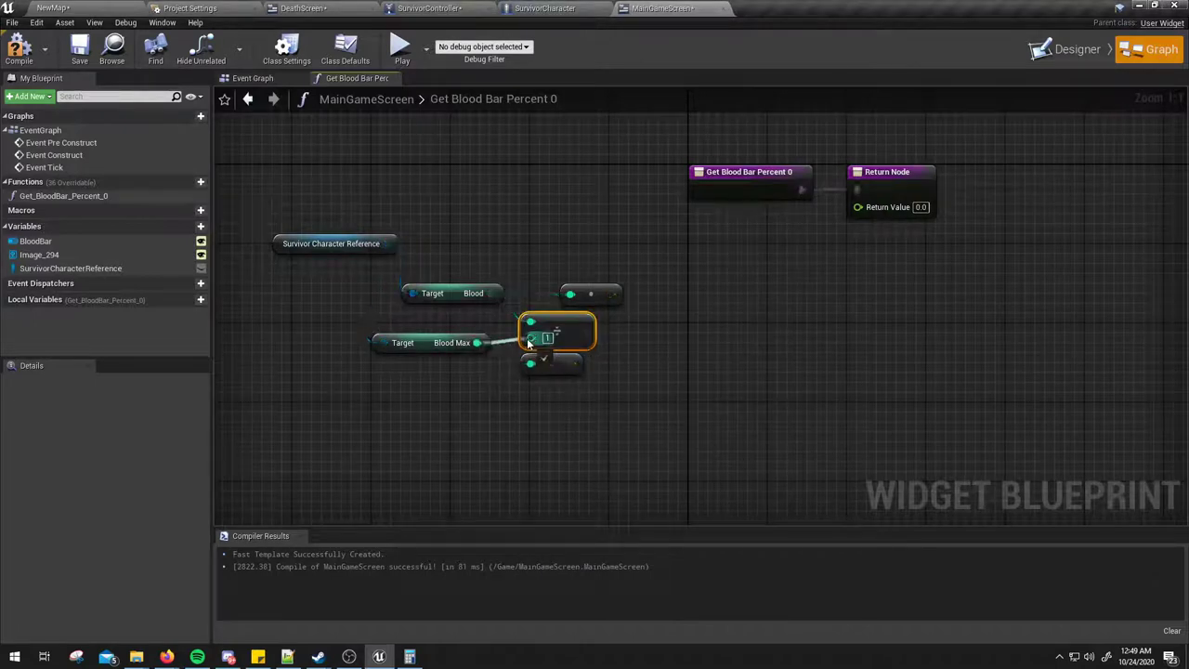
drag(476, 343, 596, 329)
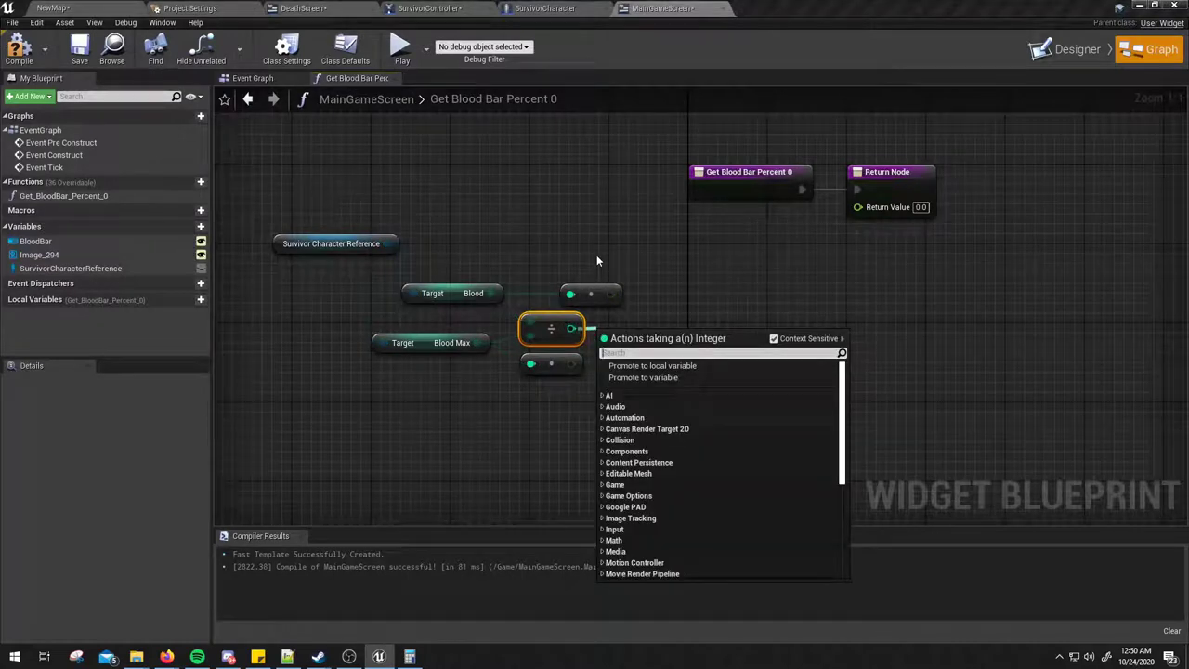
click(596, 254)
click(546, 322)
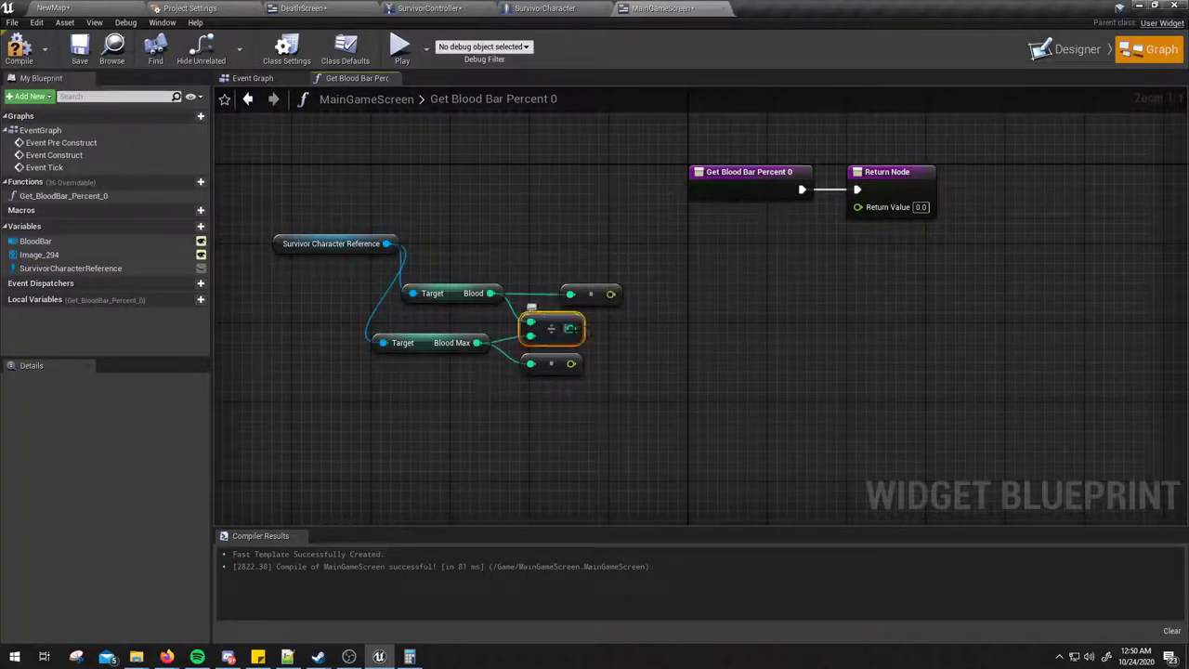
key(Delete)
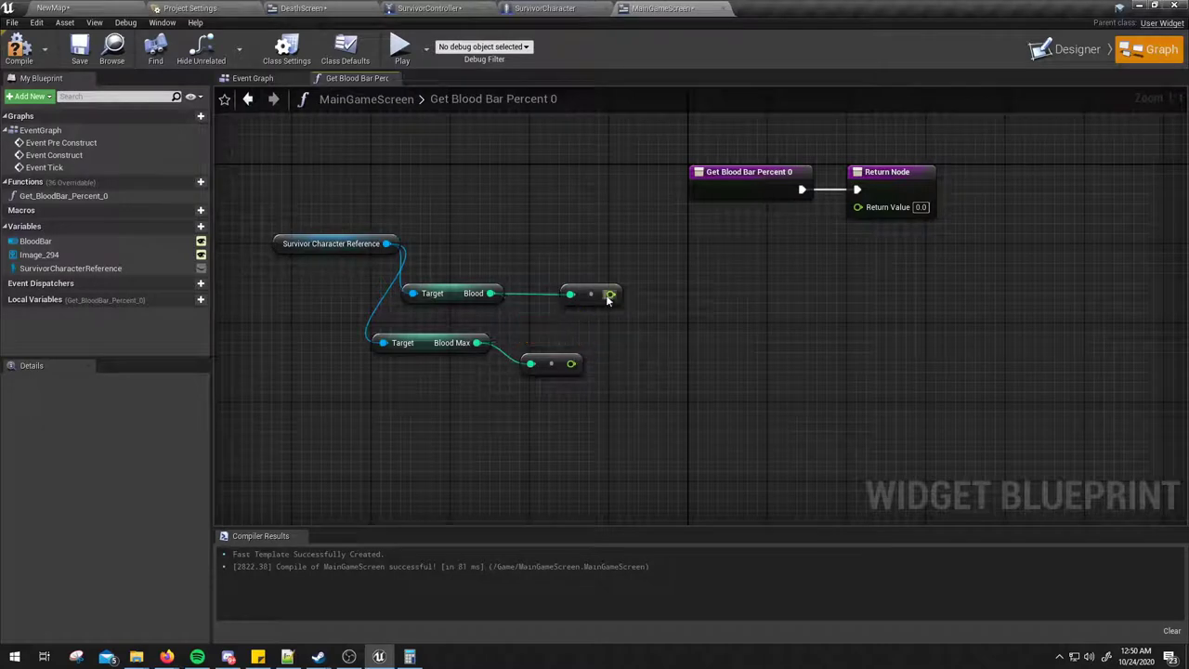
Step: Divide the Blood float by the Blood Max float and connect the result to Return Value
drag(610, 294, 653, 311)
text(/)
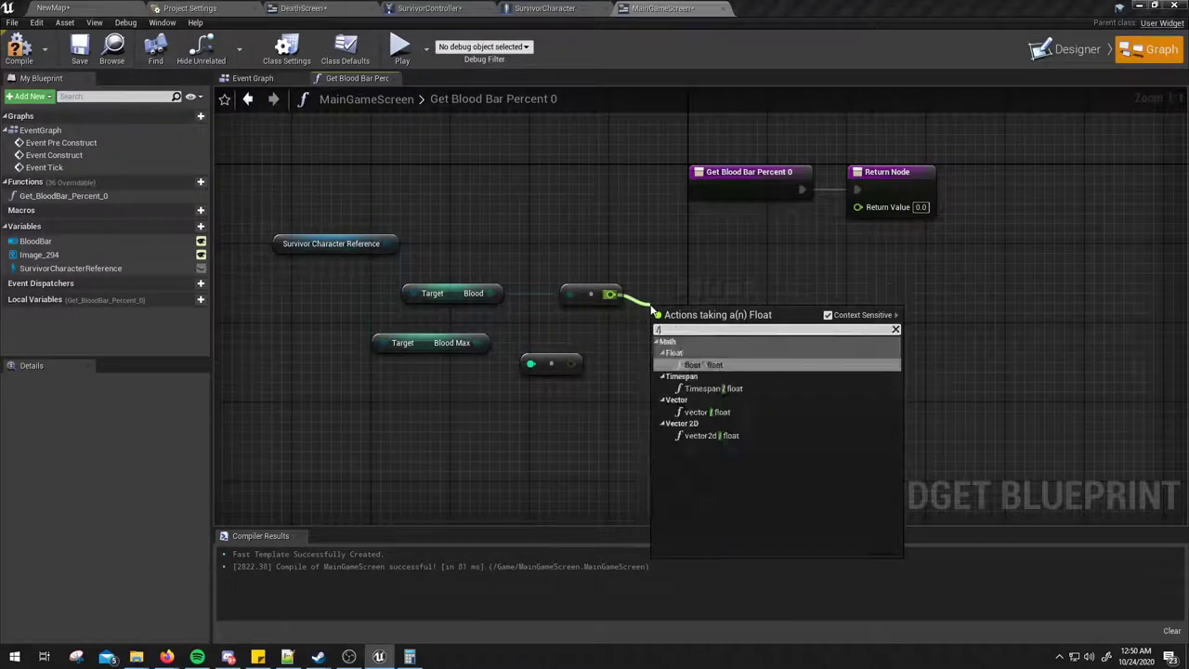
key(Return)
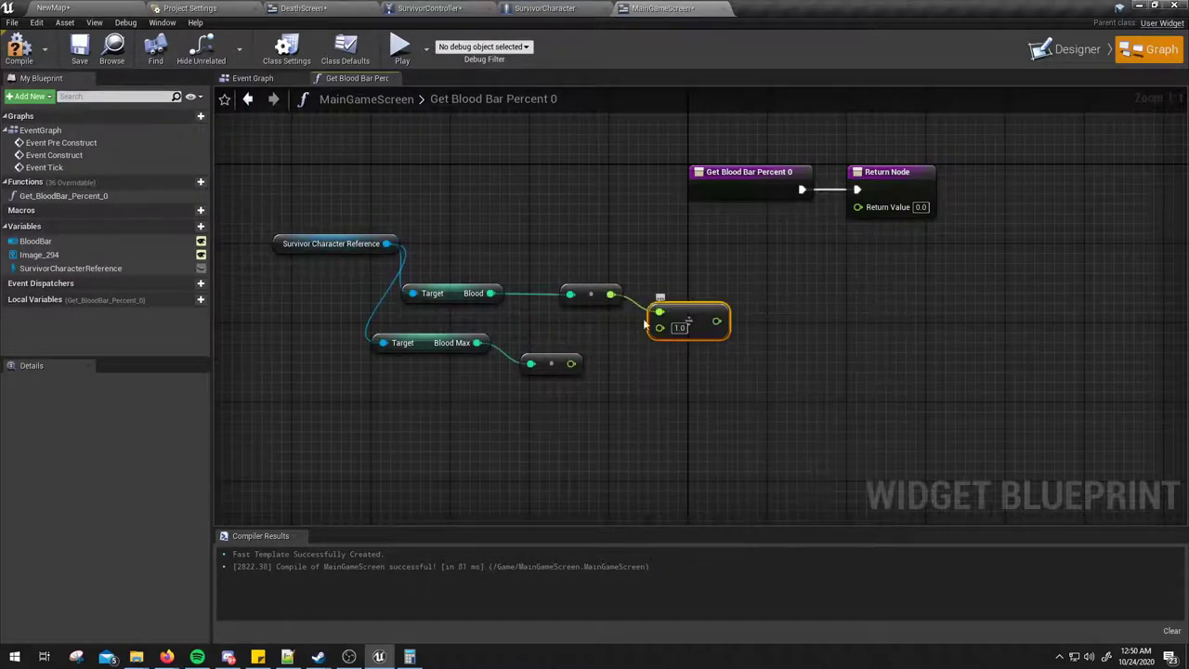
drag(658, 327, 571, 363)
drag(700, 320, 890, 208)
right_drag(835, 293, 839, 340)
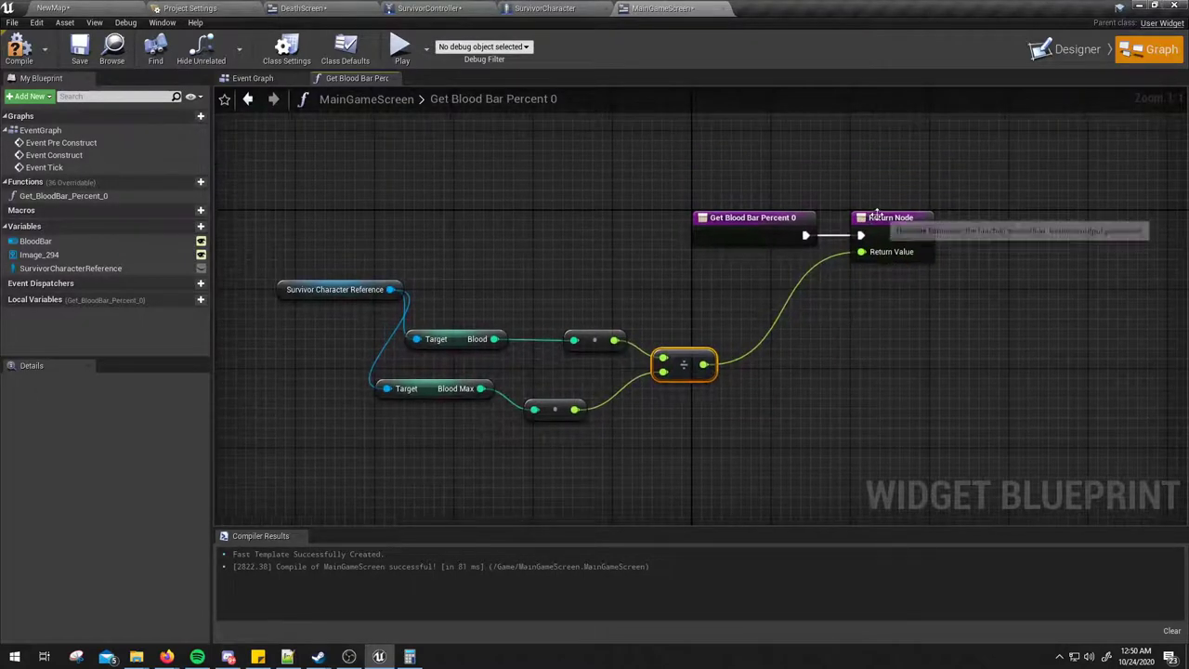
click(902, 233)
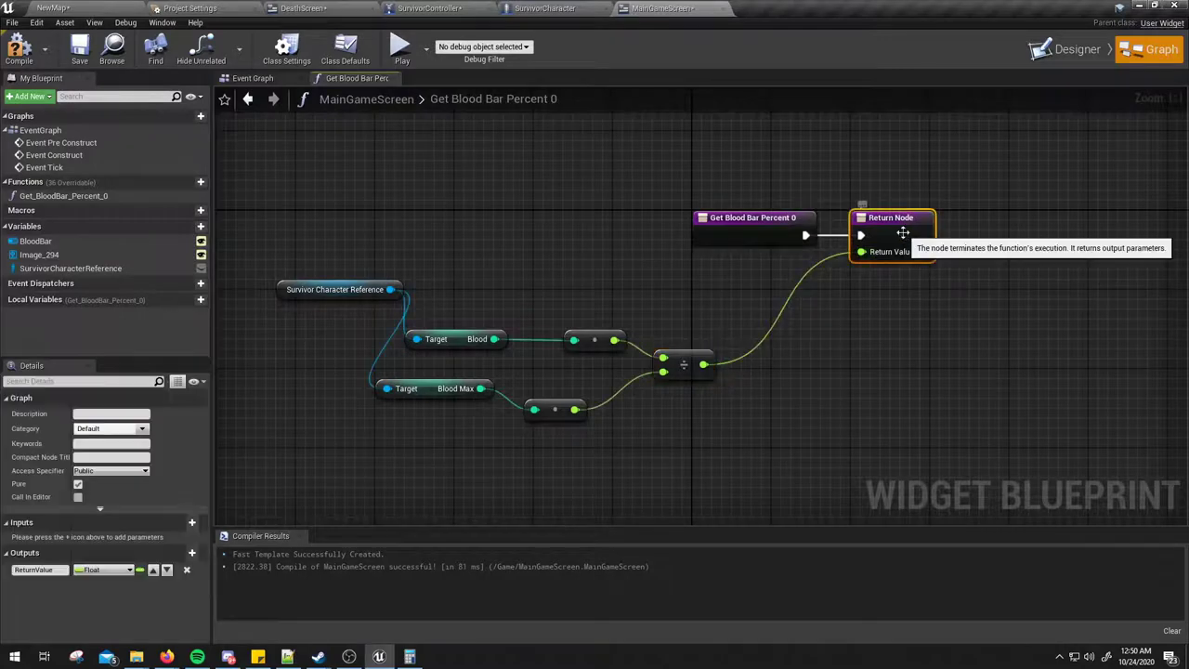
click(1068, 49)
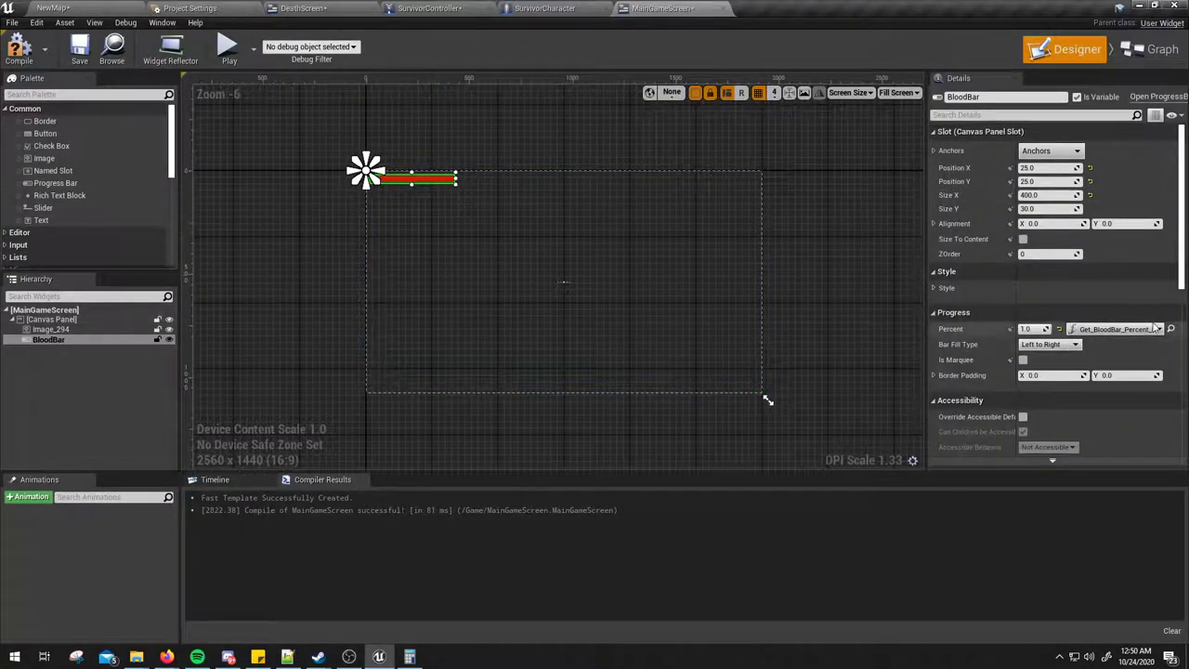
Step: Check BloodBar's Percent binding in the Designer, then return to the Get Blood Bar Percent 0 graph
mouse_move(1030, 329)
mouse_down()
mouse_move(994, 329)
mouse_move(1049, 329)
mouse_up()
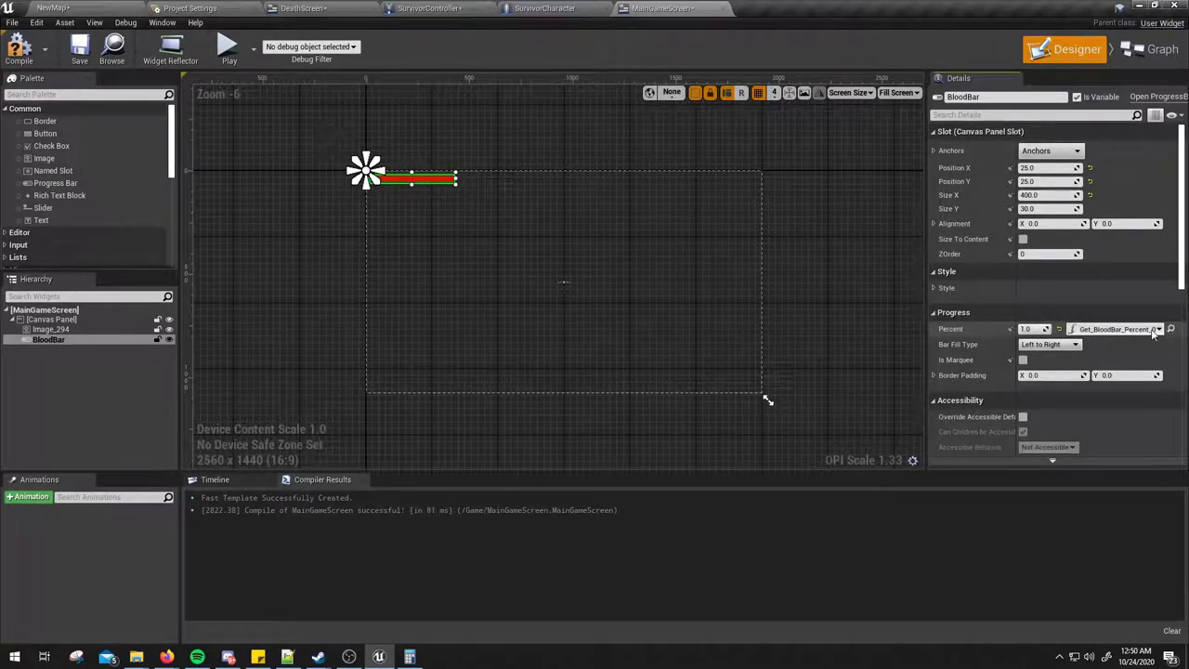
click(1094, 332)
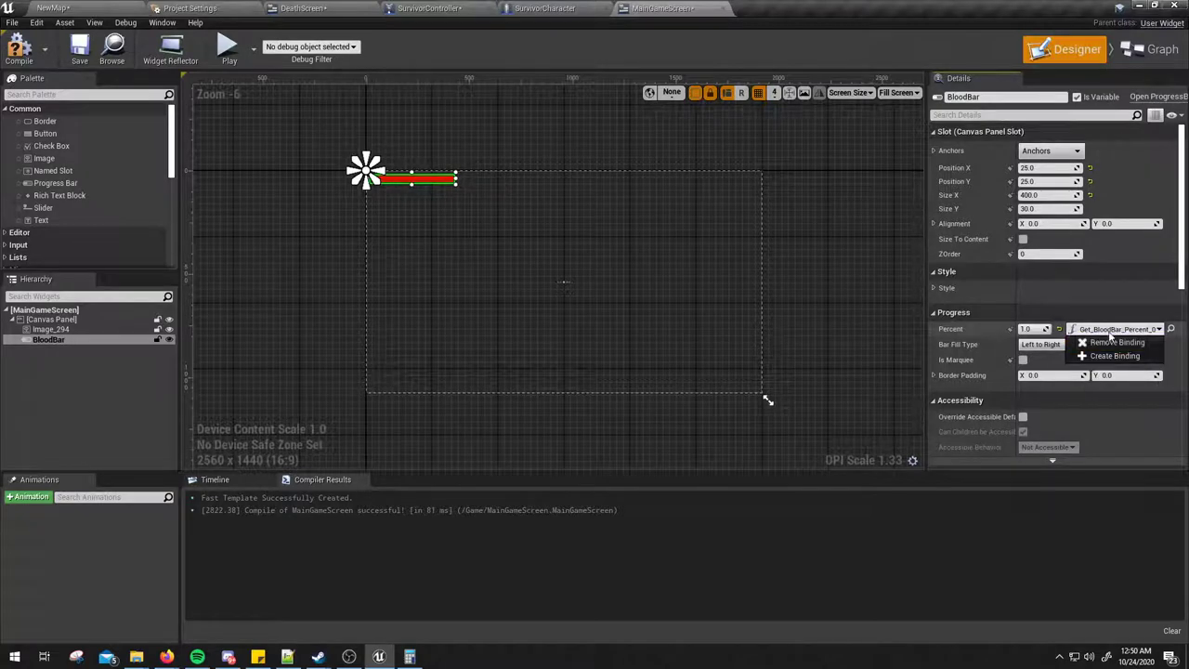
click(1124, 49)
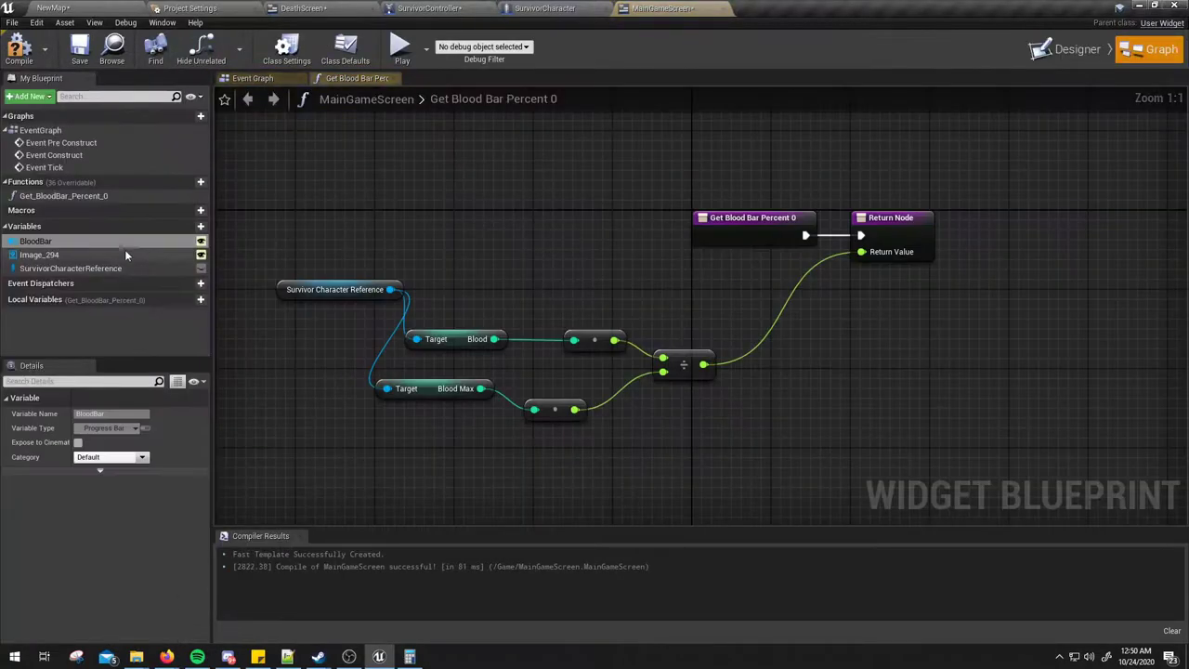
Step: Rename Get_BloodBar_Percent_0 in the Functions list to GetBloodBarValue
click(60, 196)
key(F2)
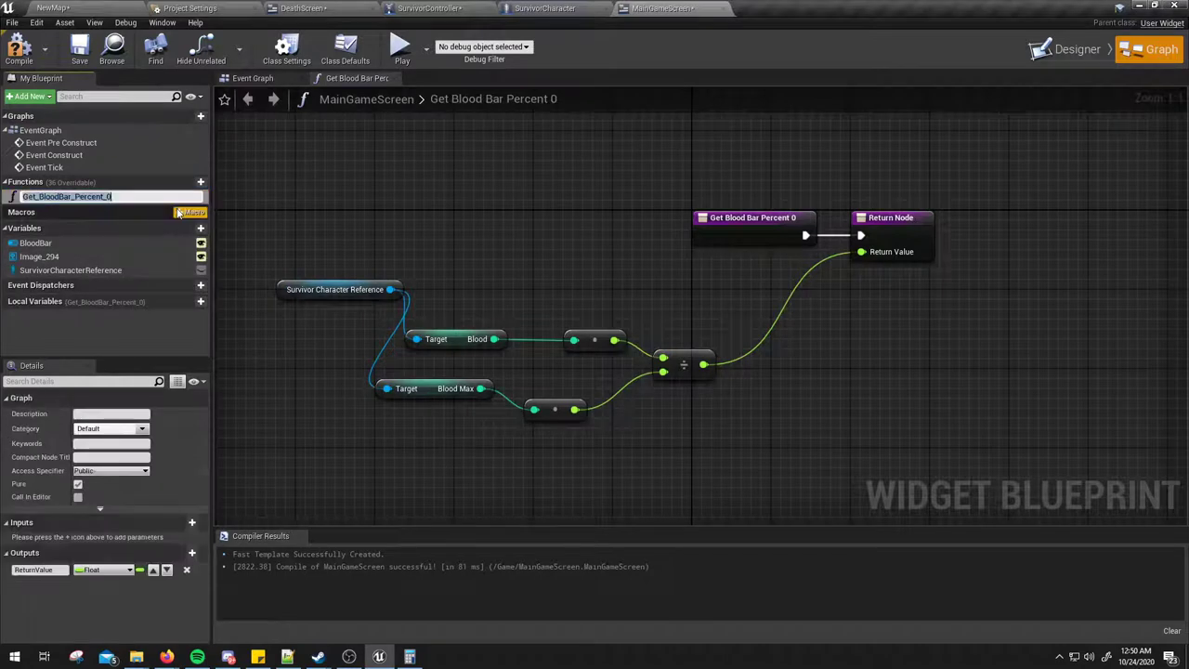
text(Get)
key(Return)
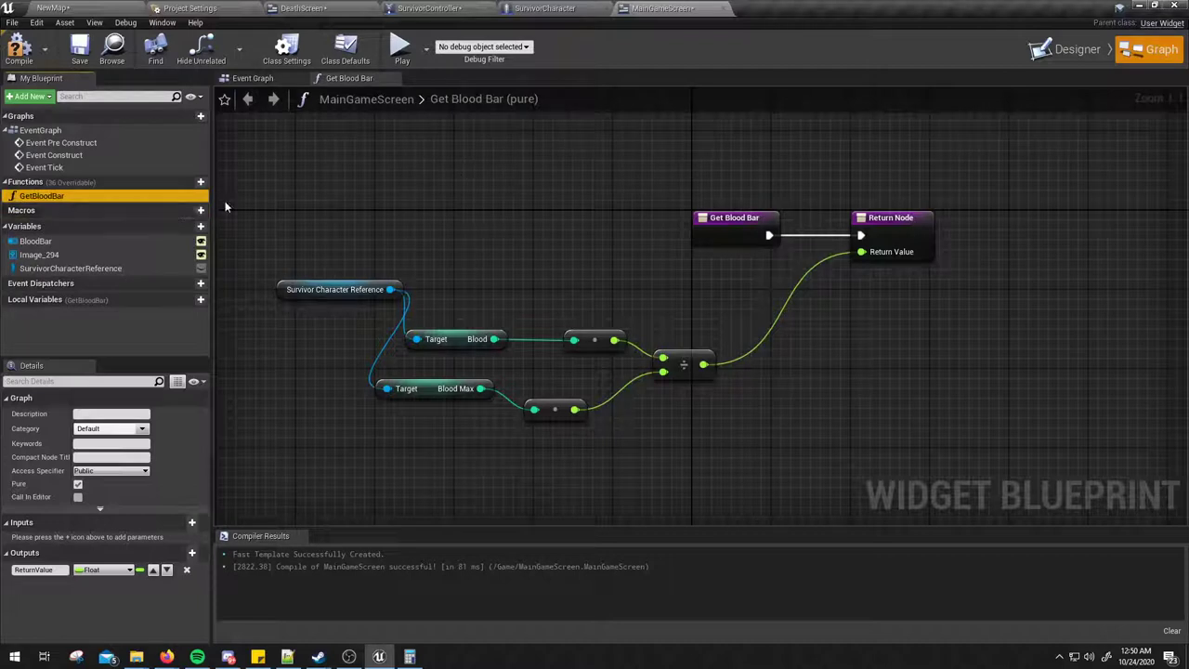
double_click(47, 197)
click(74, 197)
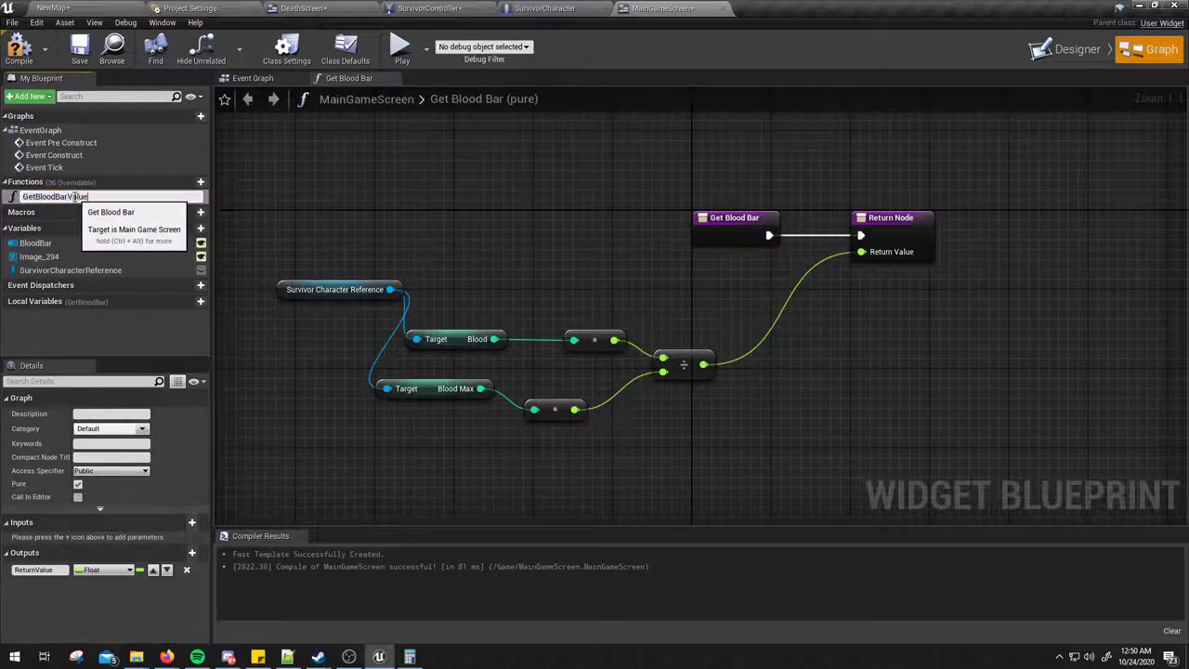
key(Return)
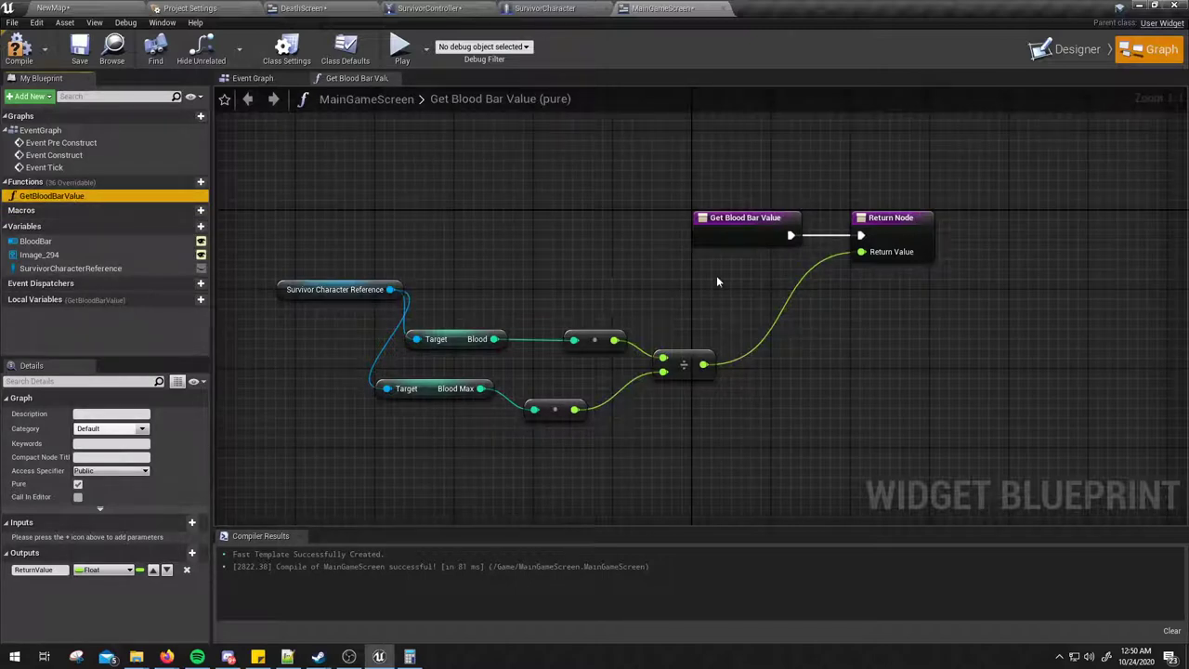
click(1065, 49)
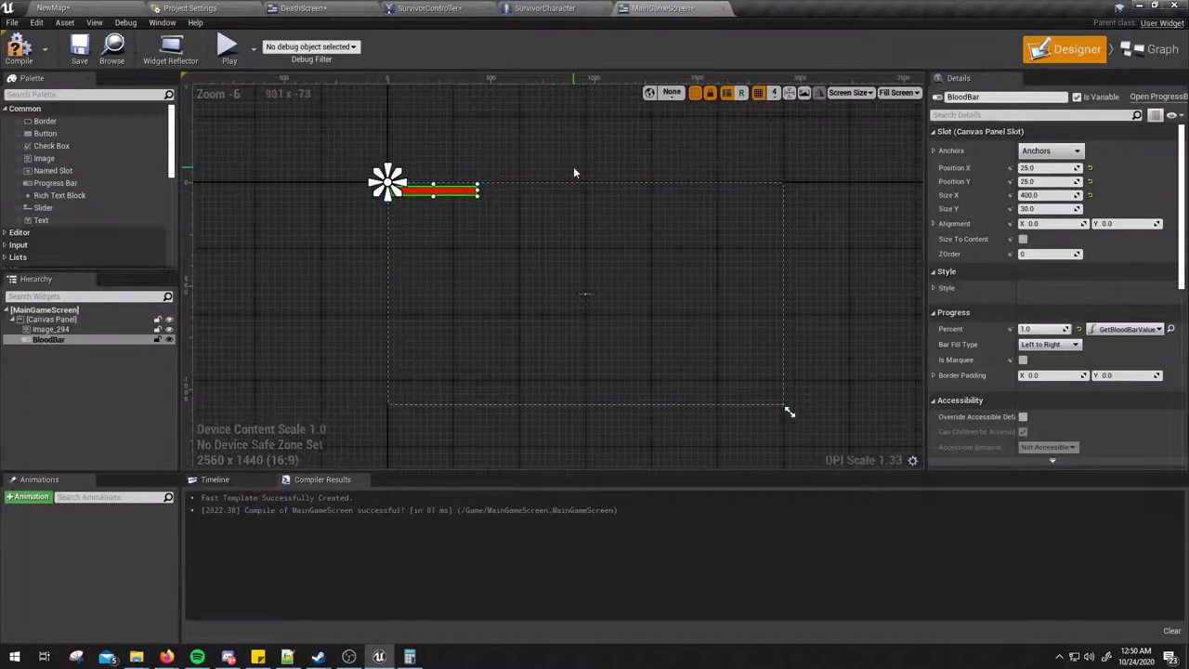
Step: Switch from the GetBloodBarValue function graph to the widget's Event Graph
click(1153, 49)
click(1091, 55)
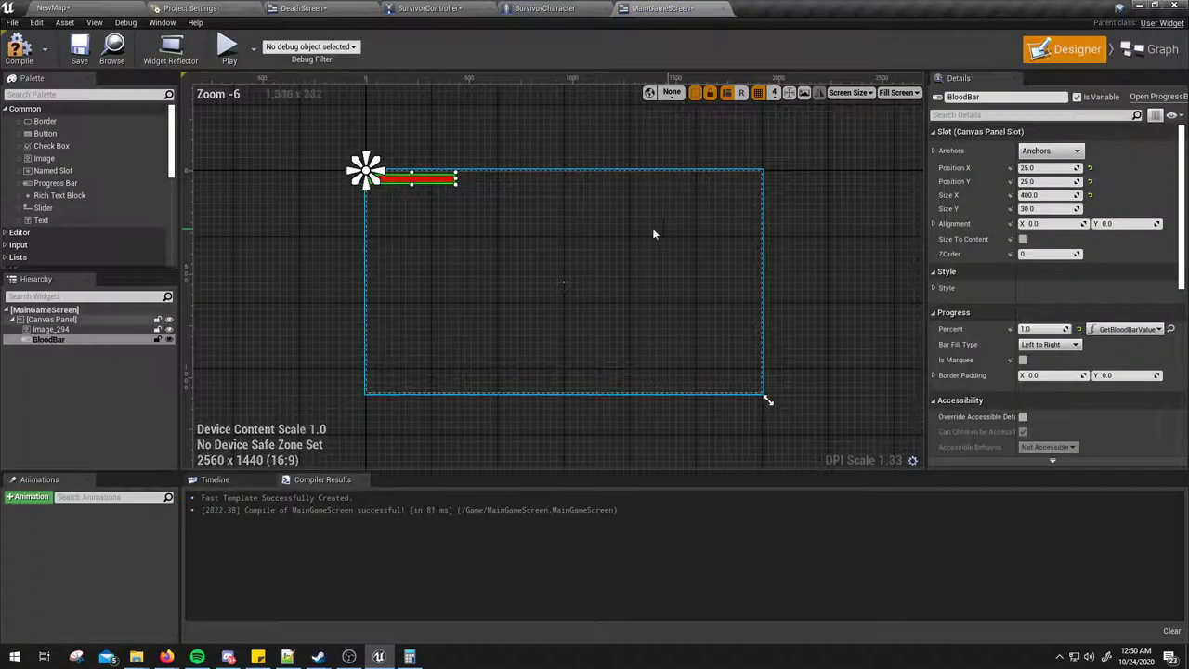
click(1153, 49)
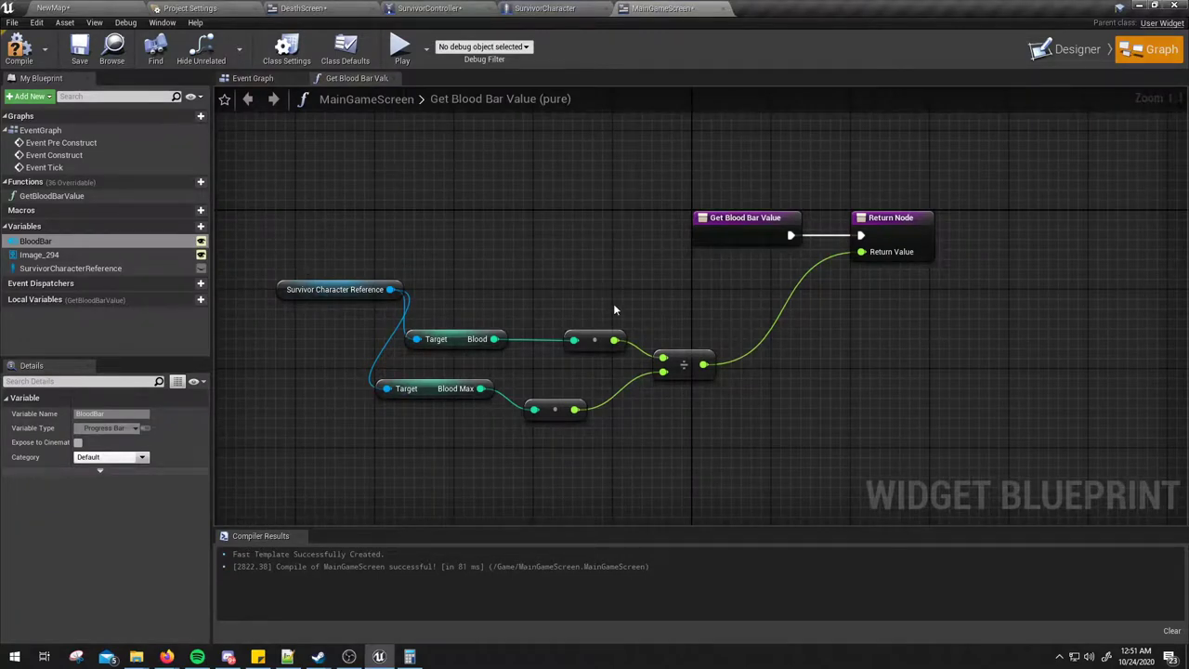
scroll(613, 309, down, 4)
scroll(658, 358, up, 1)
scroll(658, 348, up, 1)
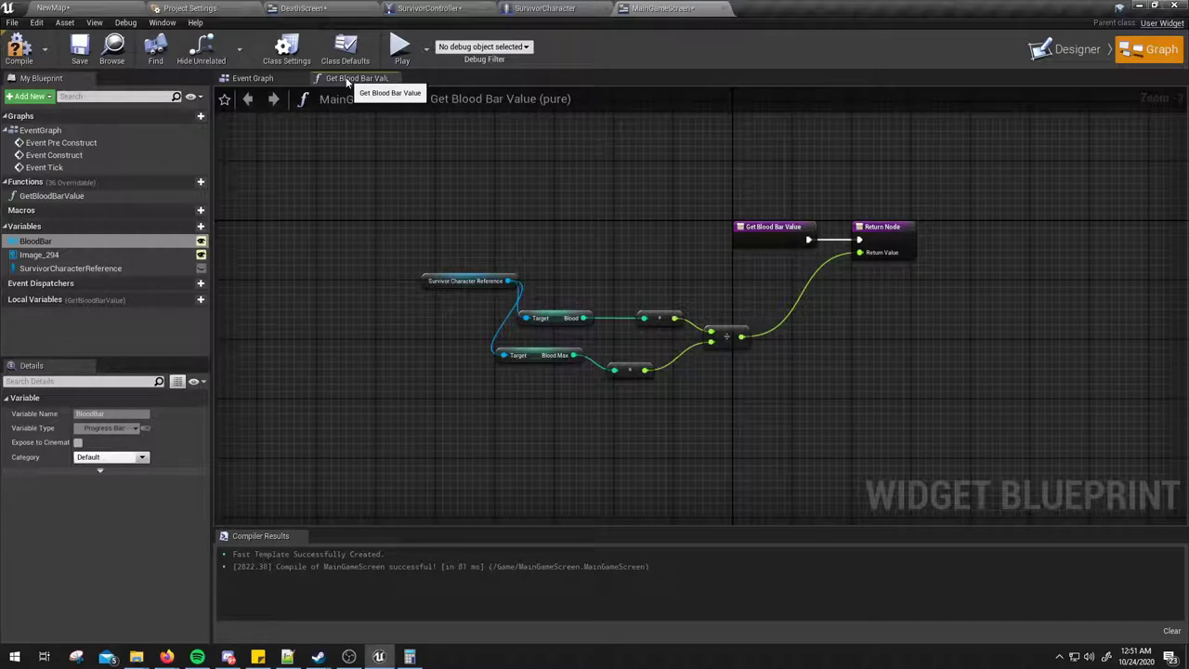
click(253, 78)
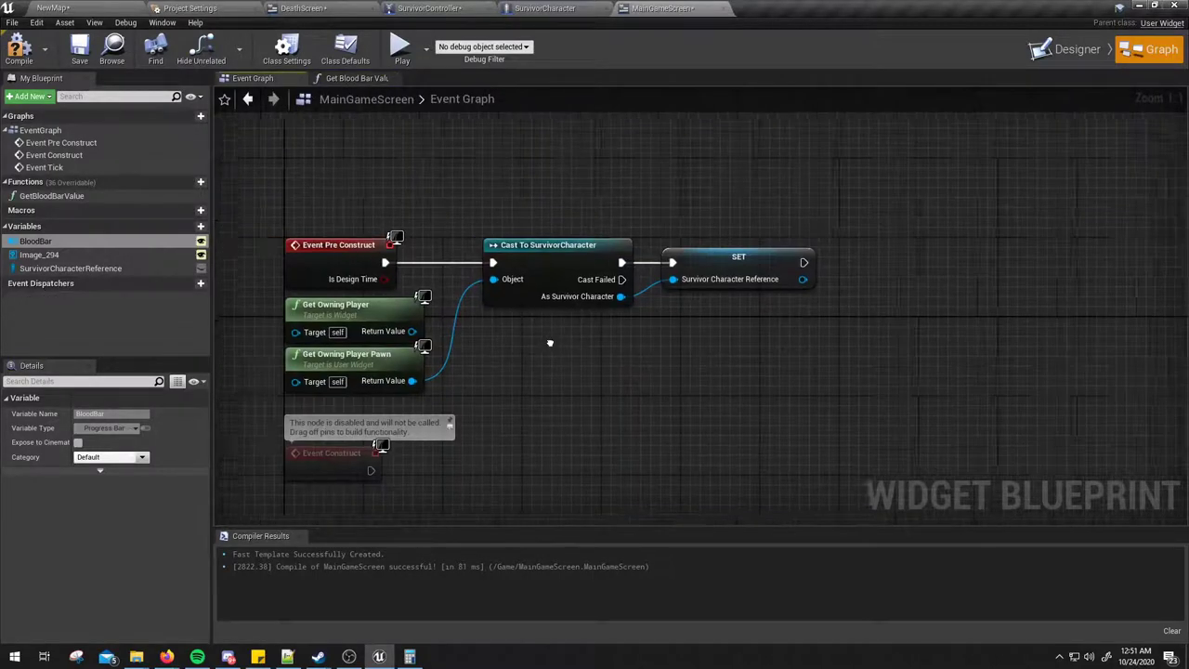
click(344, 79)
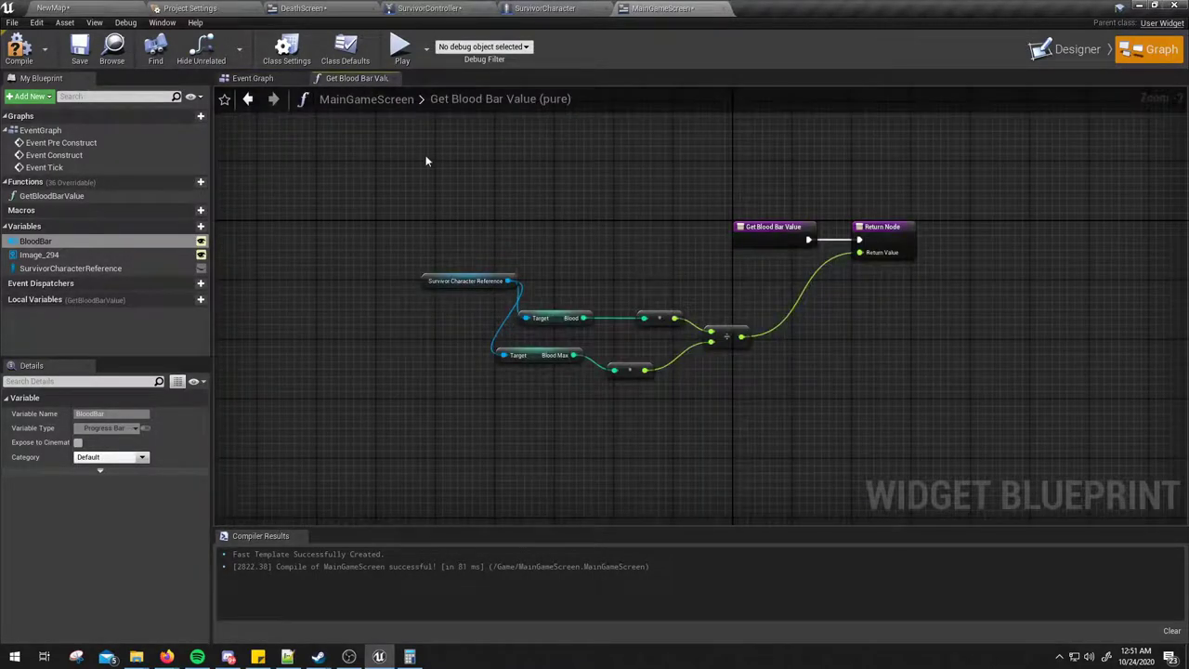
click(288, 80)
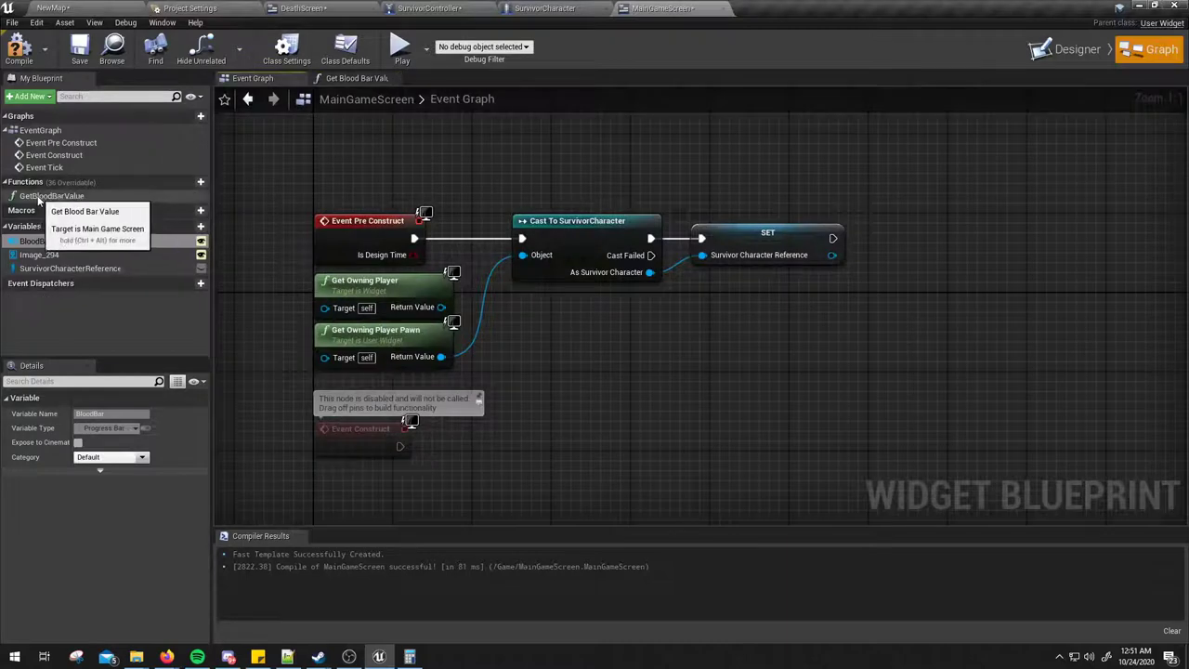
Step: Drop a GetBloodBarValue node into the Event Graph, delete it, and compile MainGameScreen
drag(46, 196, 686, 373)
right_drag(723, 376, 675, 331)
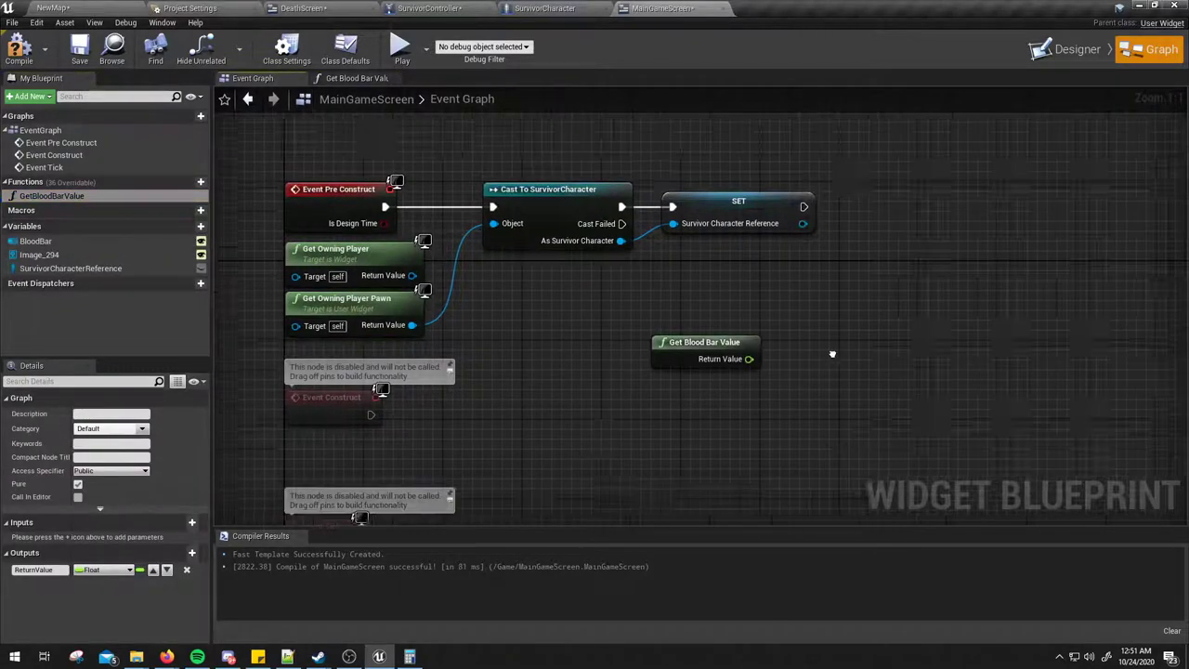
click(683, 337)
key(Delete)
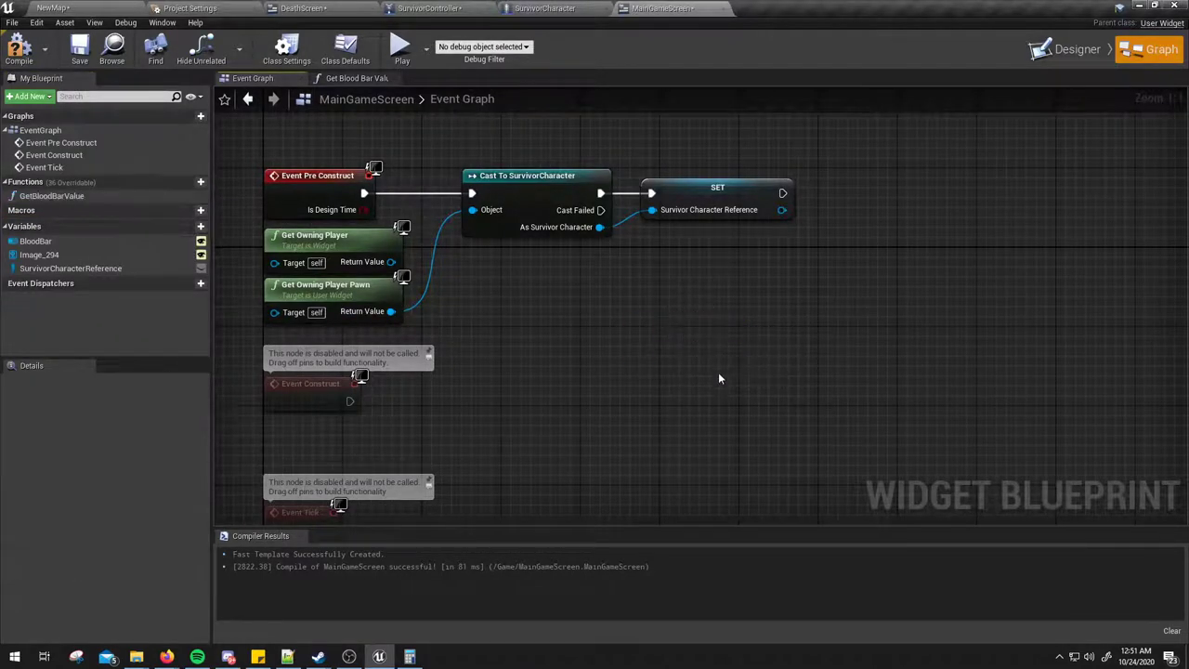
click(1068, 49)
click(1152, 49)
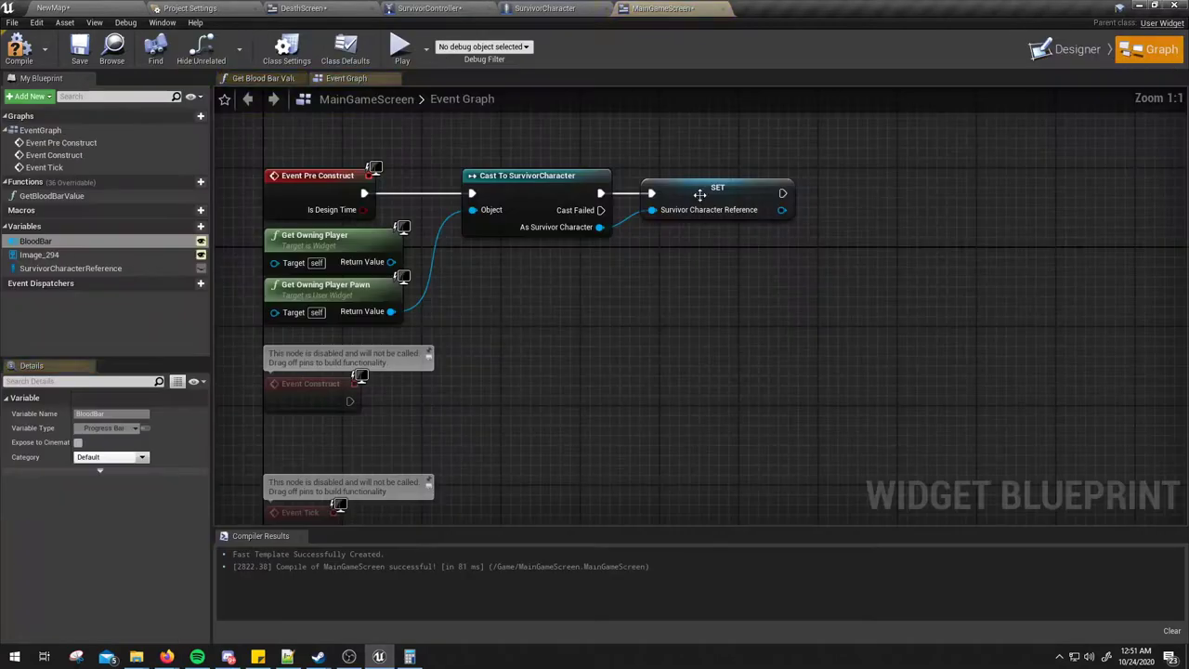
right_drag(588, 234, 629, 274)
click(19, 48)
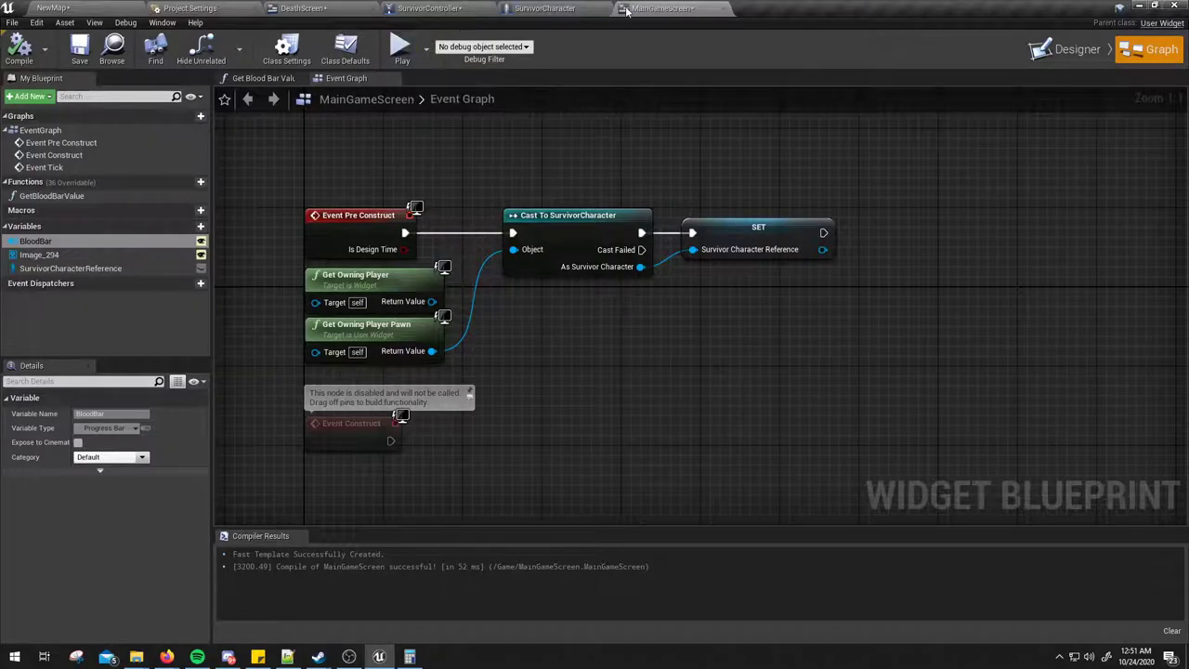
Step: Play-test to see the blood bar about two-thirds full, then open SurvivorController
click(1075, 55)
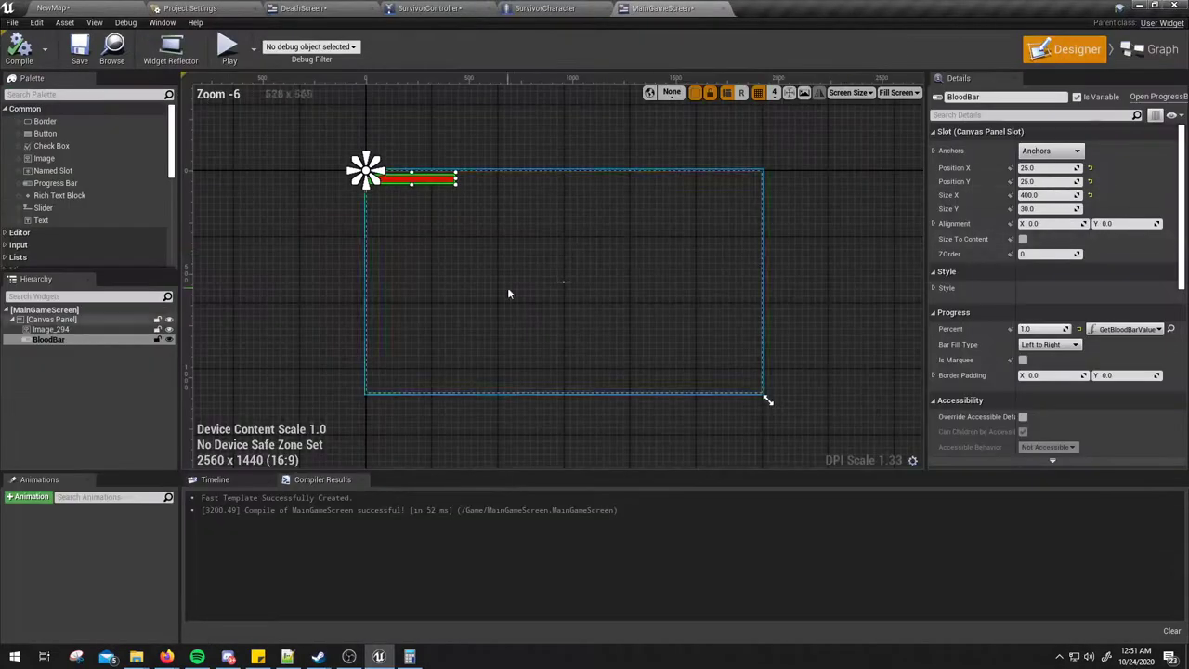
click(228, 49)
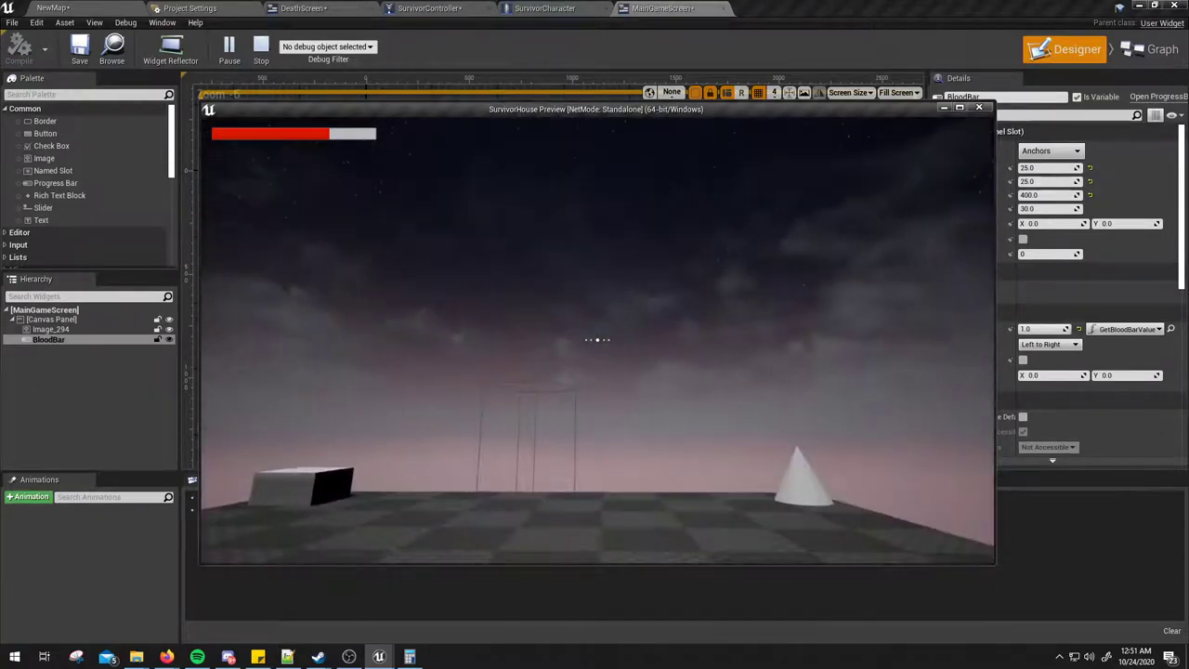
key(Escape)
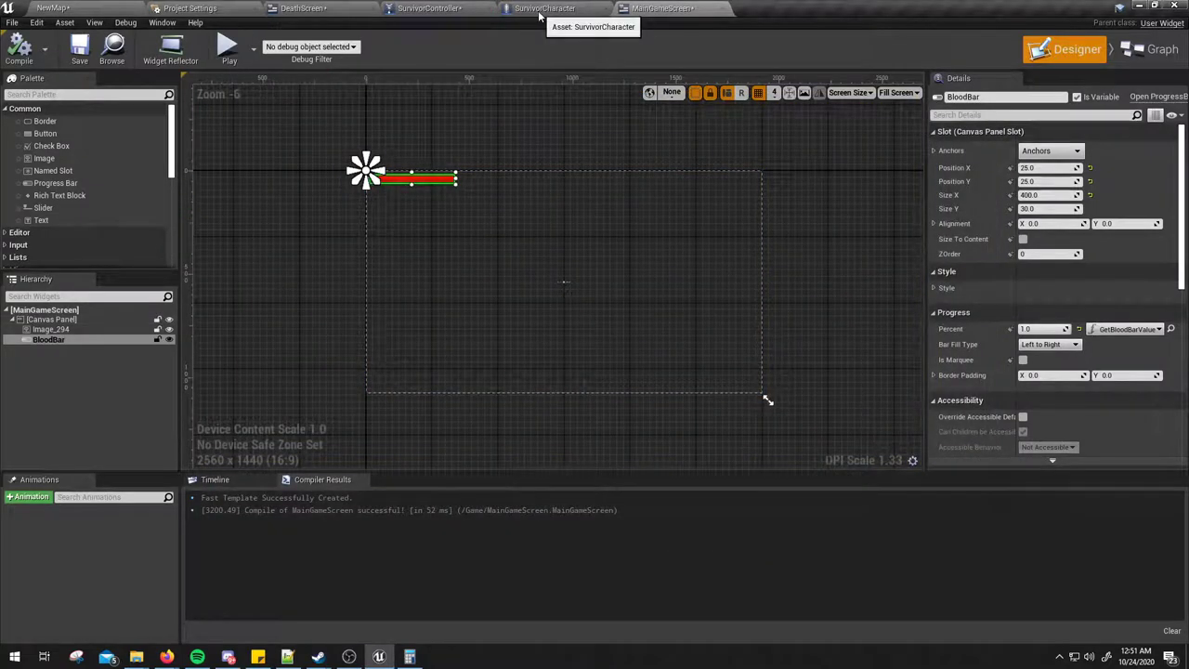
click(420, 11)
Step: Move the E and Death nodes to mid-graph and delete the Death call node
scroll(557, 205, down, 5)
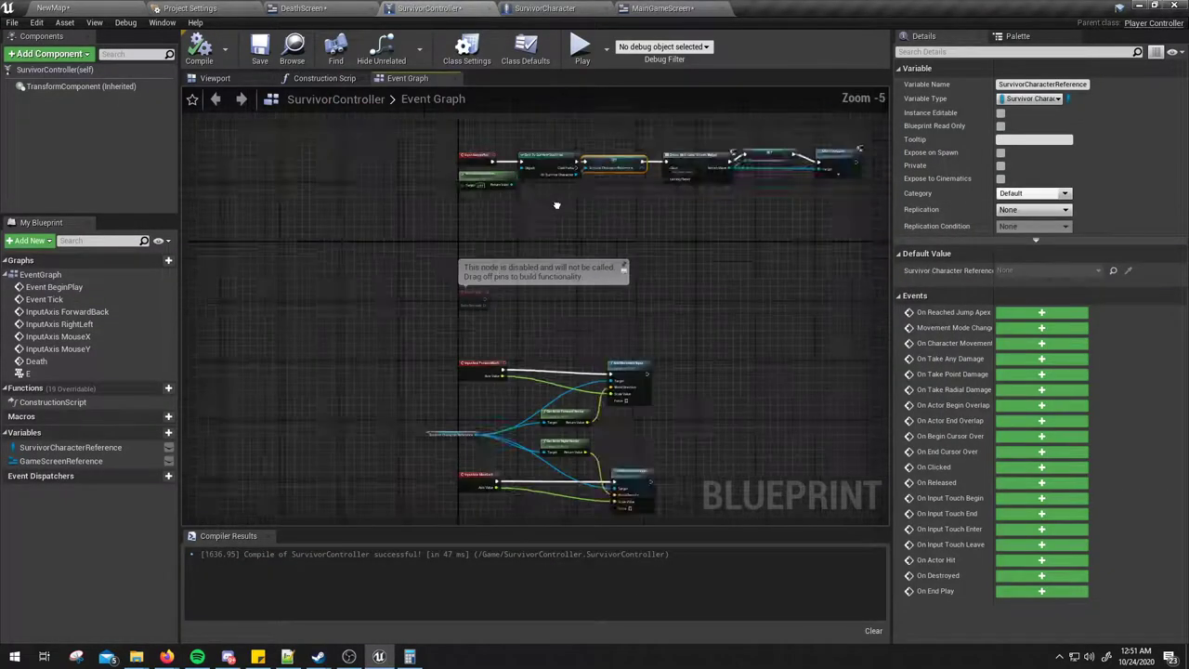
scroll(556, 204, up, 5)
mouse_move(563, 337)
right_down()
mouse_move(657, 289)
mouse_move(714, 136)
right_up()
drag(403, 191, 661, 109)
drag(594, 125, 594, 481)
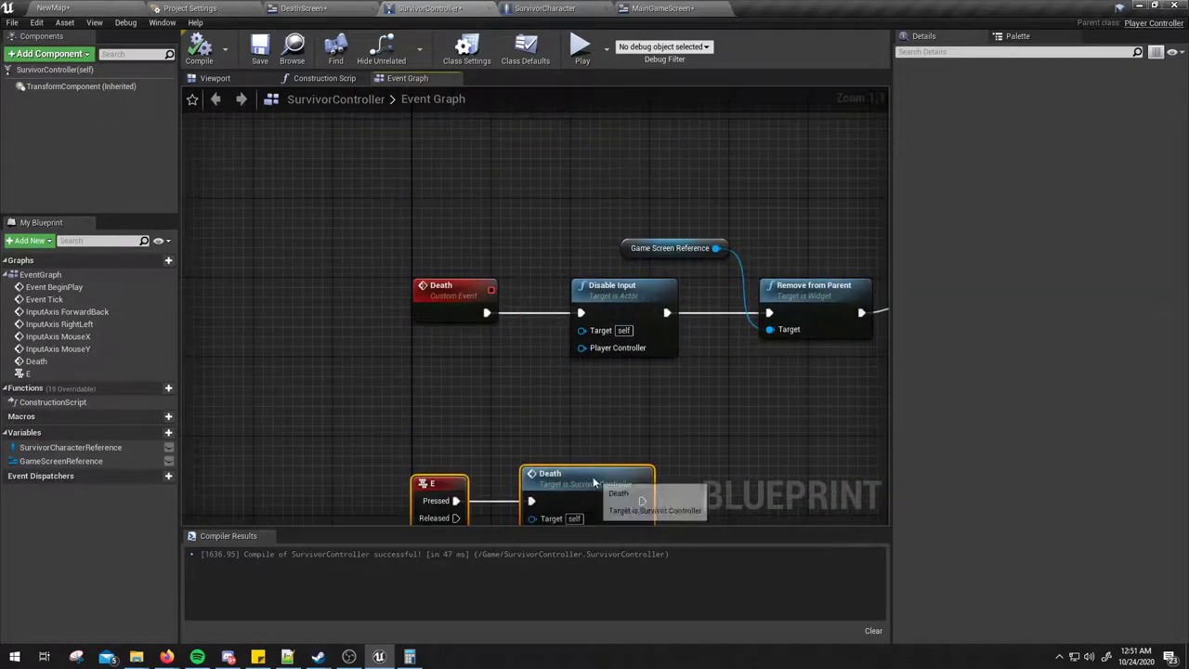
right_drag(594, 481, 666, 353)
drag(594, 173, 581, 296)
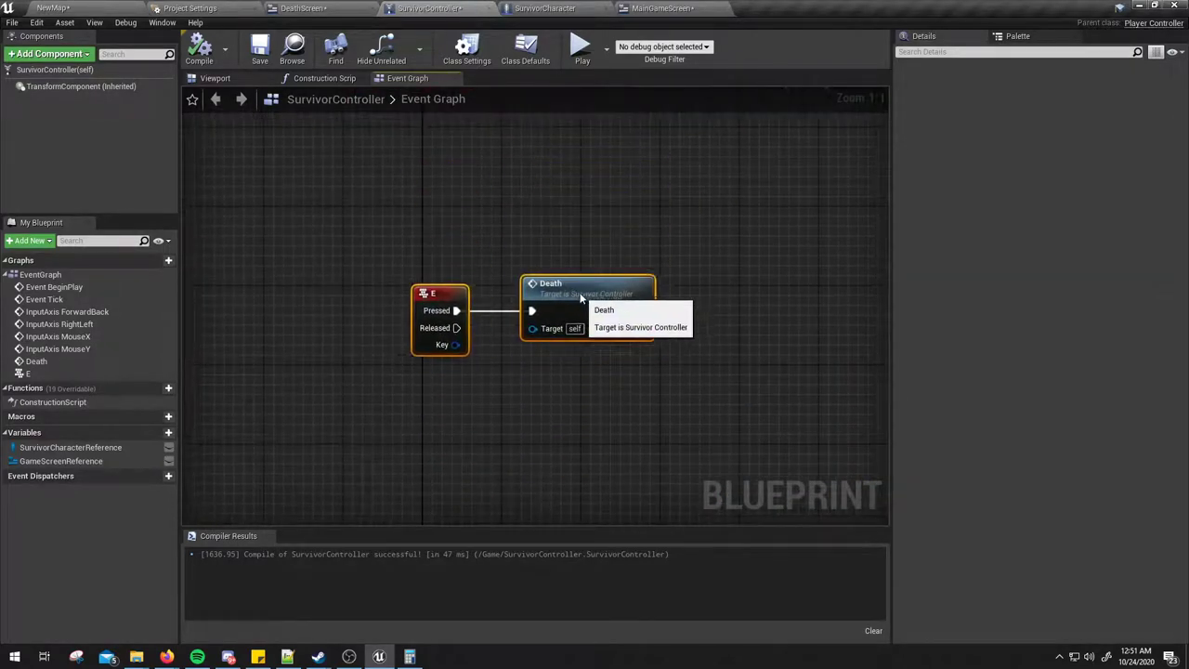
click(569, 390)
mouse_move(475, 252)
right_down()
mouse_move(400, 233)
mouse_move(381, 261)
right_up()
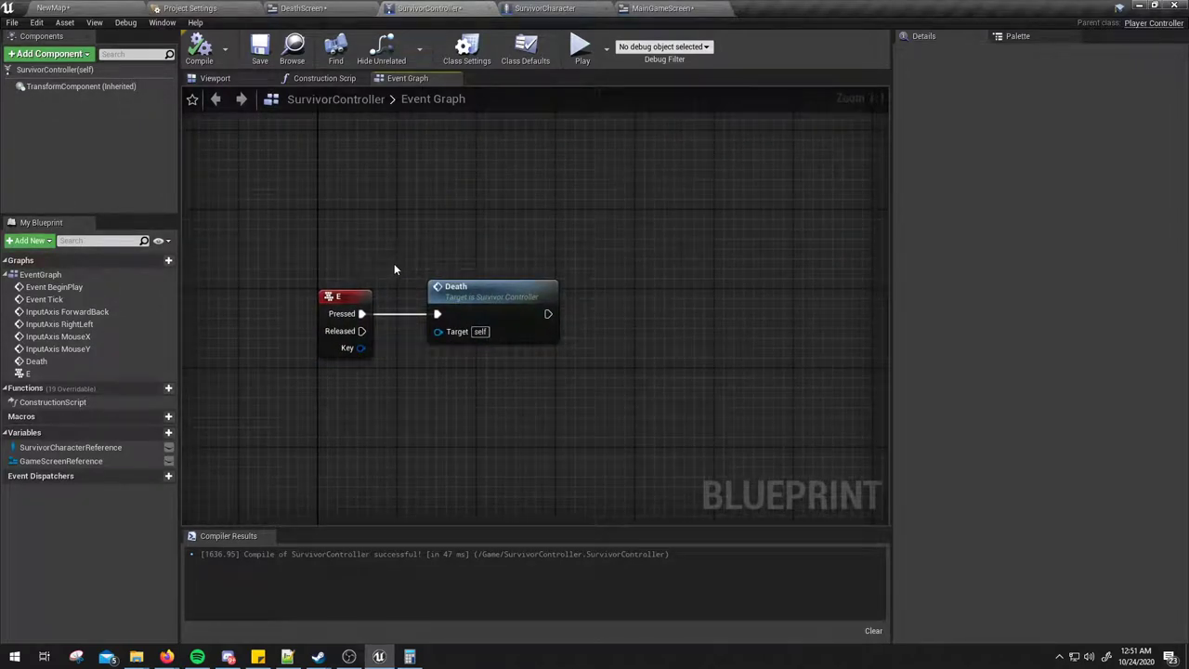
drag(393, 240, 597, 396)
key(Delete)
Step: Add a Q key event node spaced below E, compile, and start a play preview
right_drag(291, 417, 327, 353)
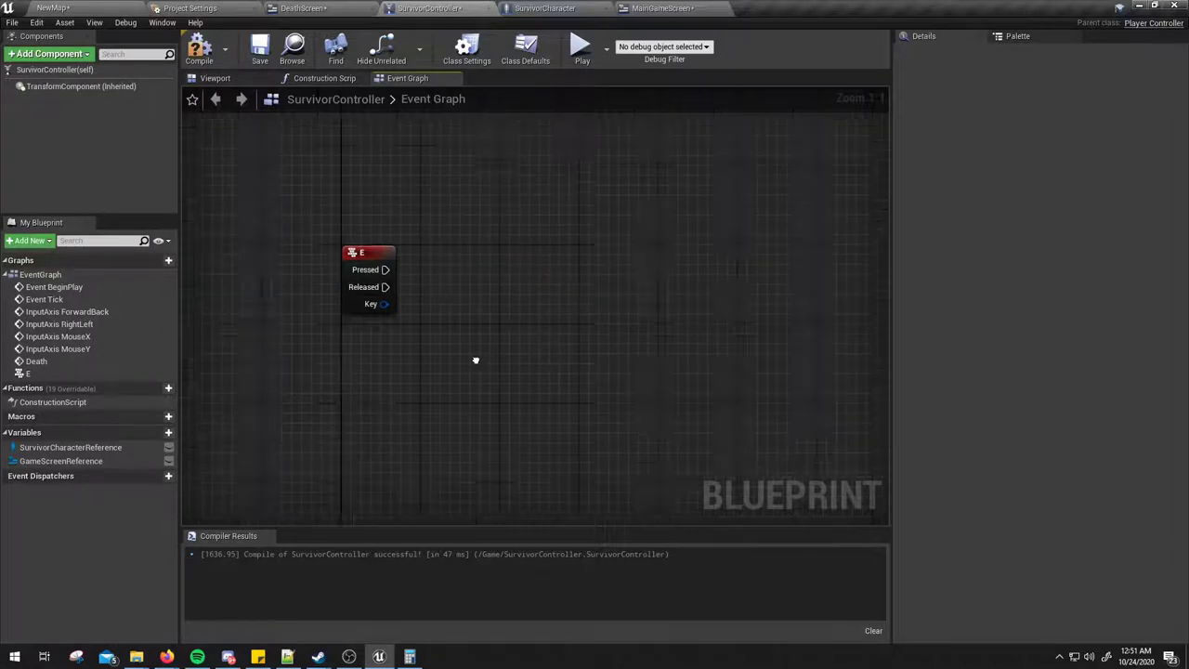
right_click(327, 353)
text(q)
scroll(429, 462, down, 3)
scroll(429, 462, down, 3)
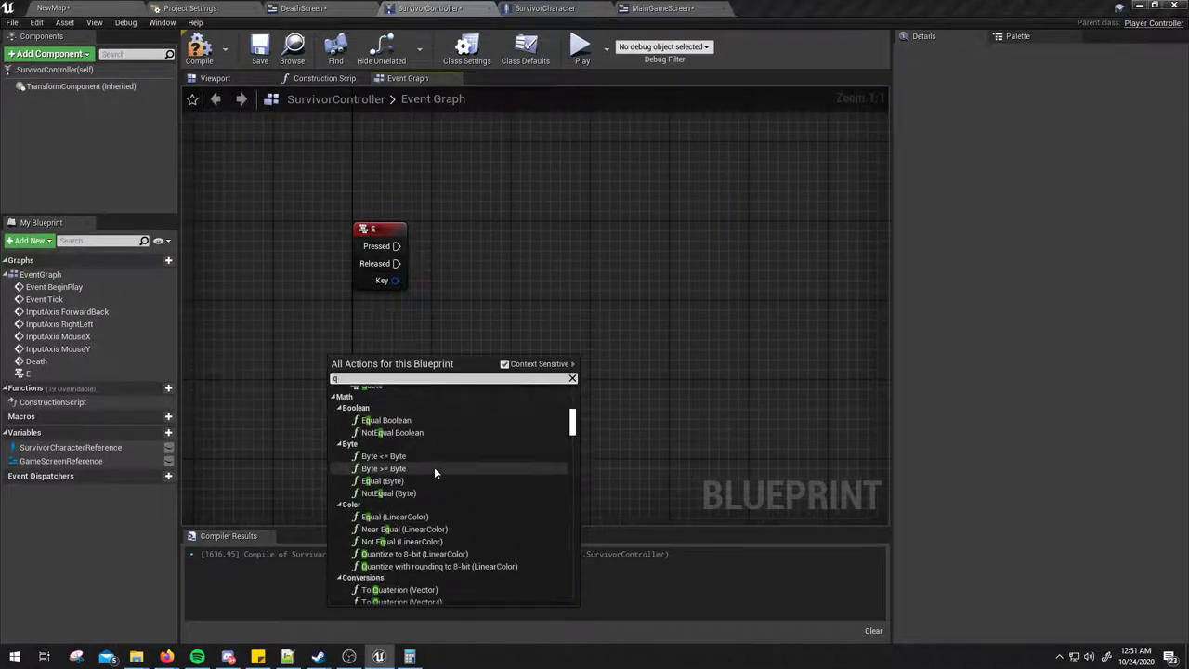
scroll(433, 466, down, 2)
click(385, 427)
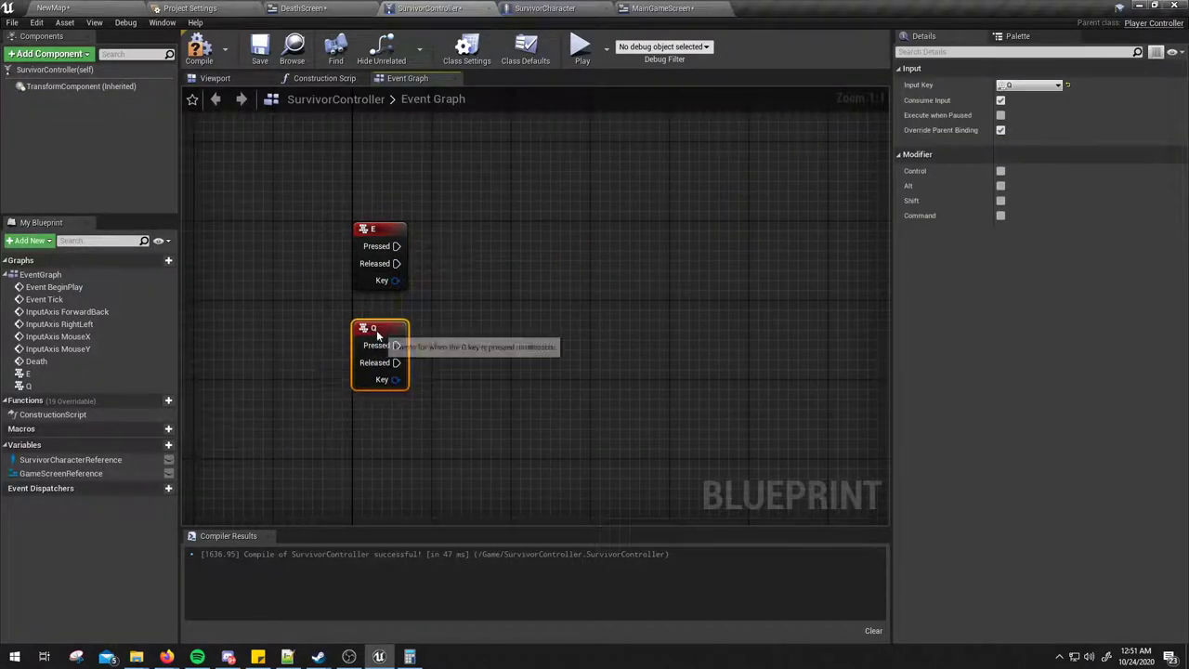
drag(340, 359, 371, 311)
right_drag(487, 303, 489, 381)
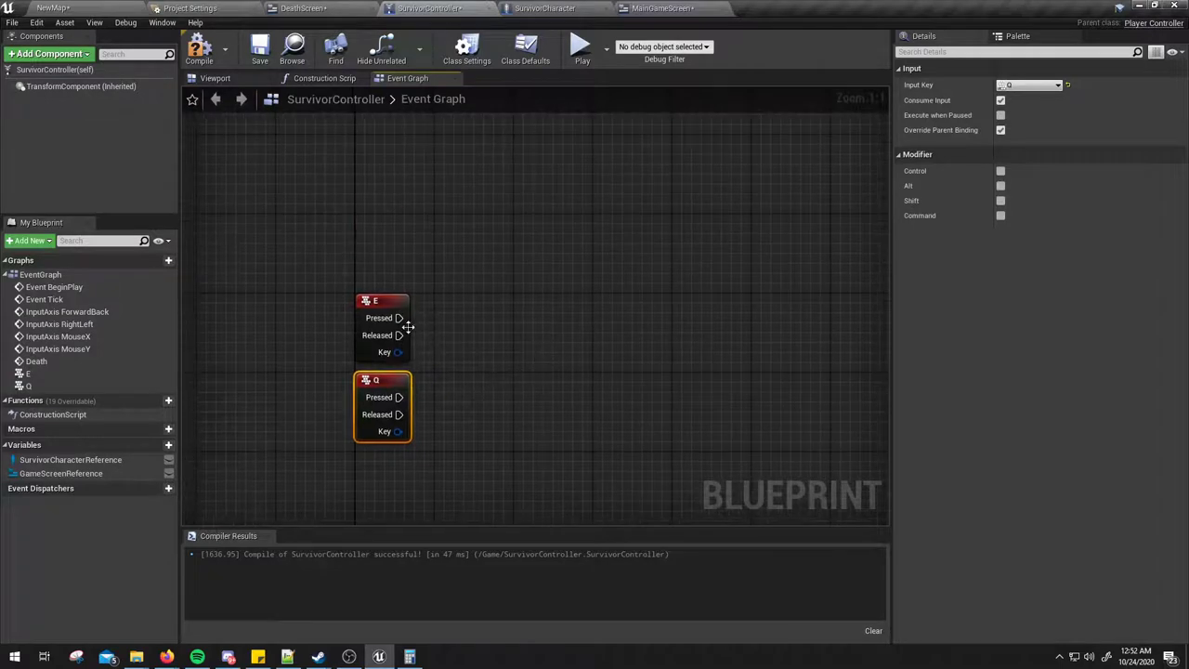
right_drag(394, 322, 411, 224)
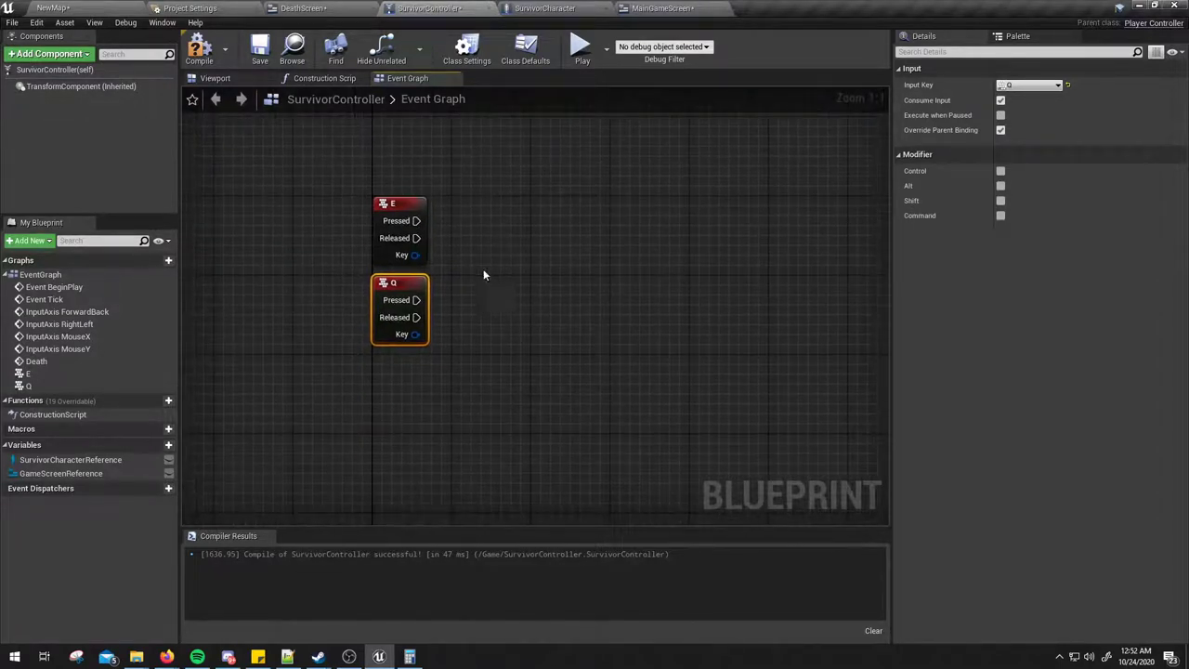
drag(397, 307, 399, 364)
click(458, 321)
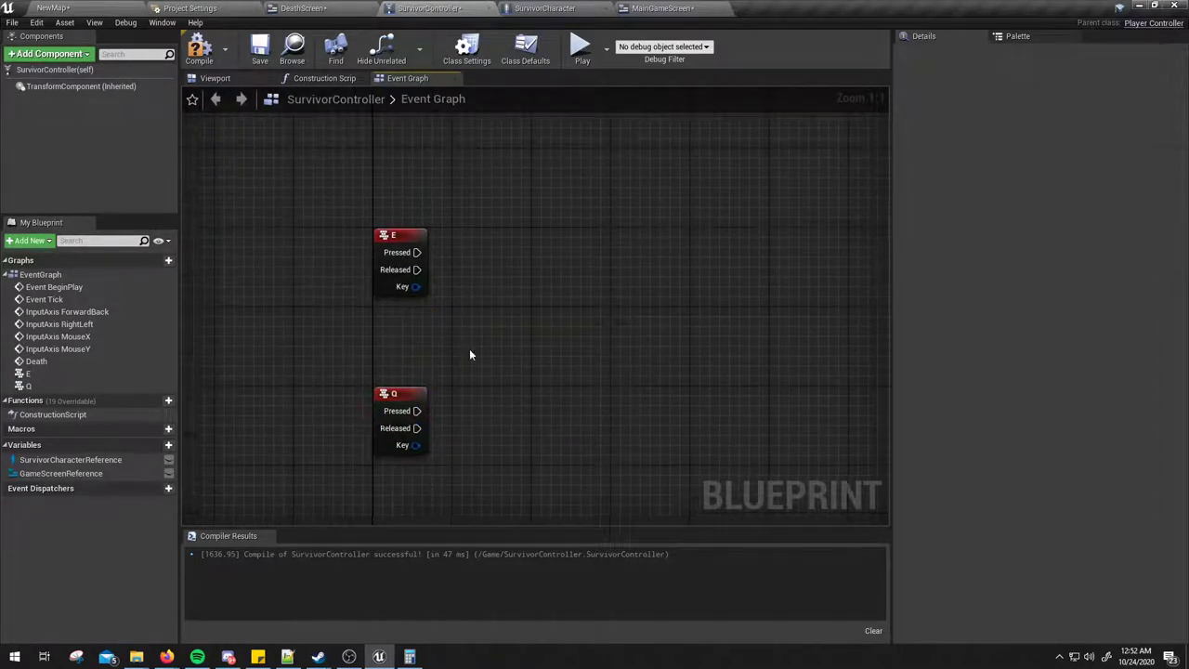
right_drag(459, 320, 411, 341)
click(198, 51)
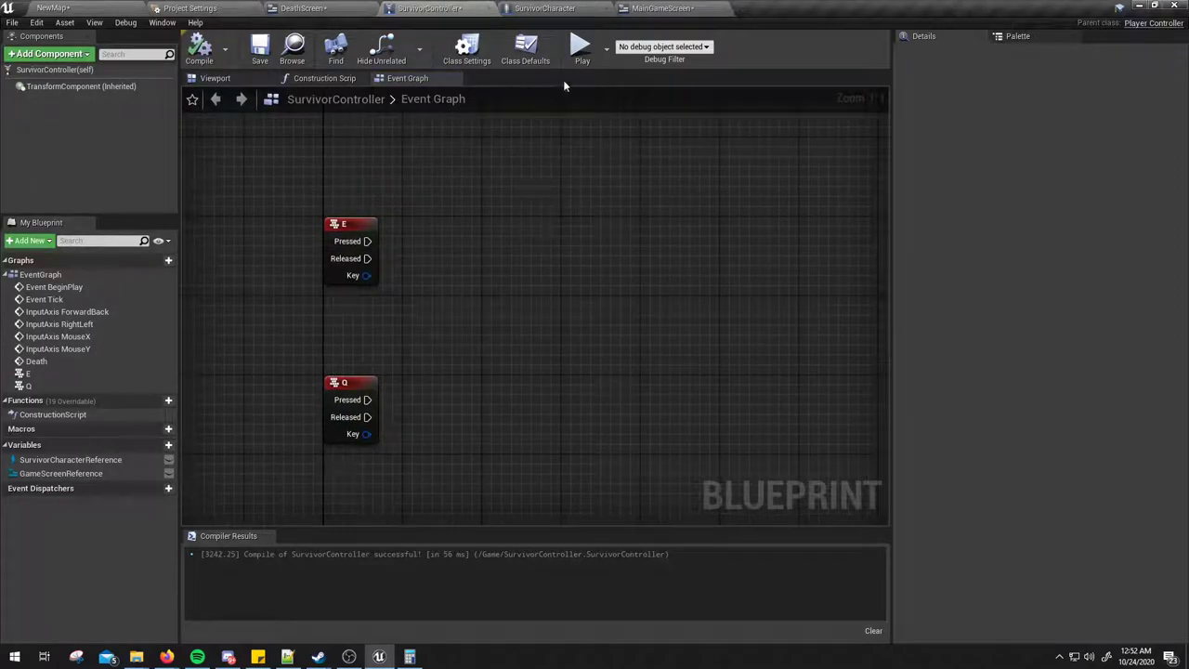
click(580, 48)
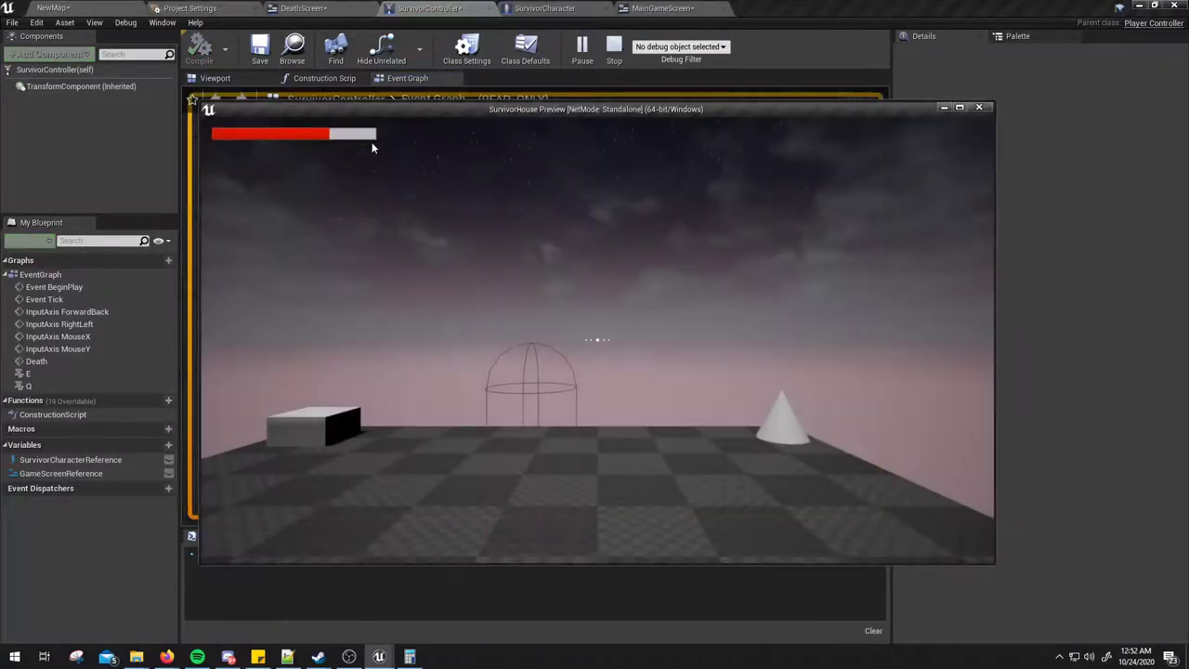
Step: End the SurvivorHouse play preview and view the E and Q key nodes again
mouse_move(594, 339)
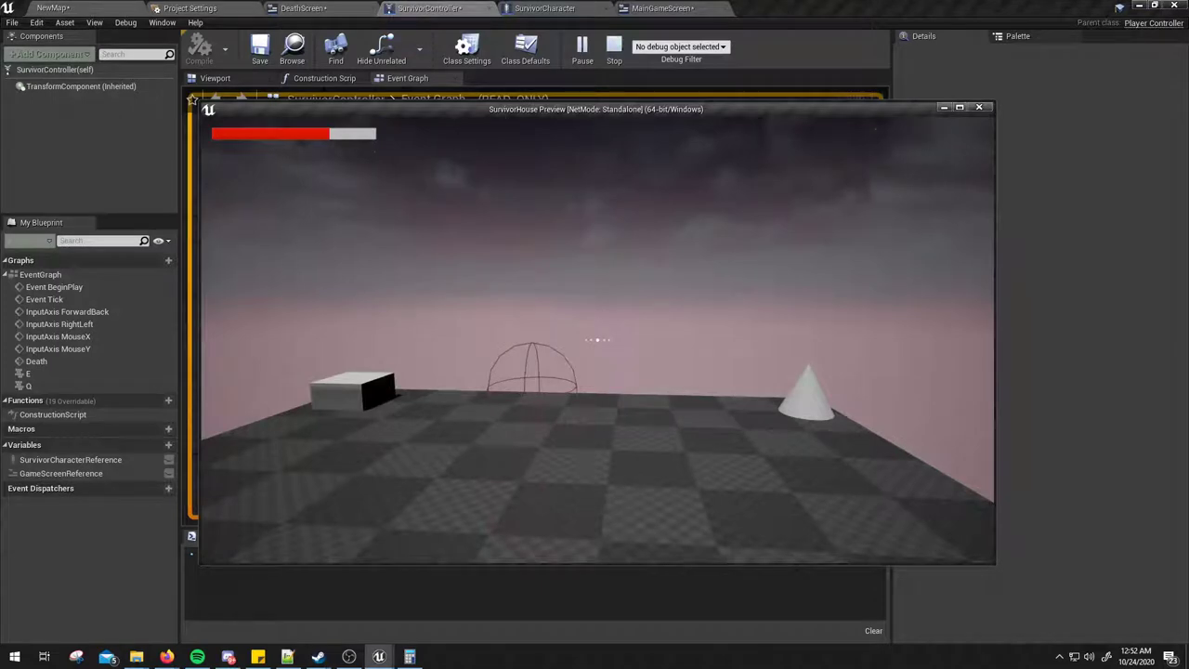
key(Escape)
right_drag(395, 360, 414, 377)
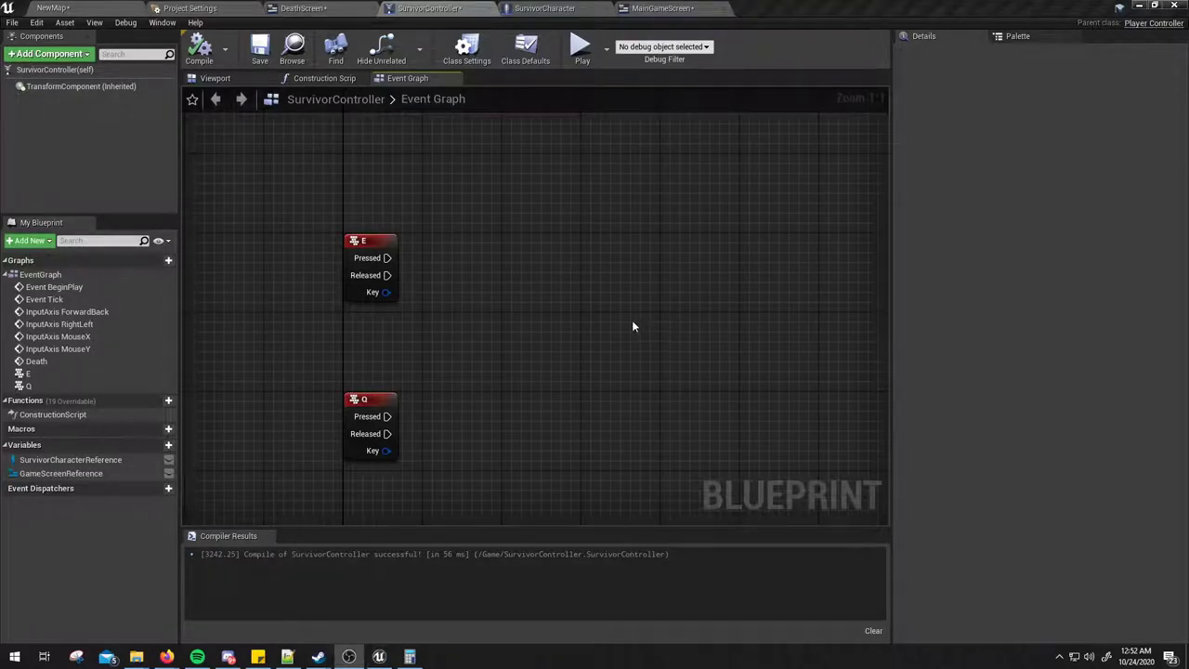
right_drag(632, 322, 625, 344)
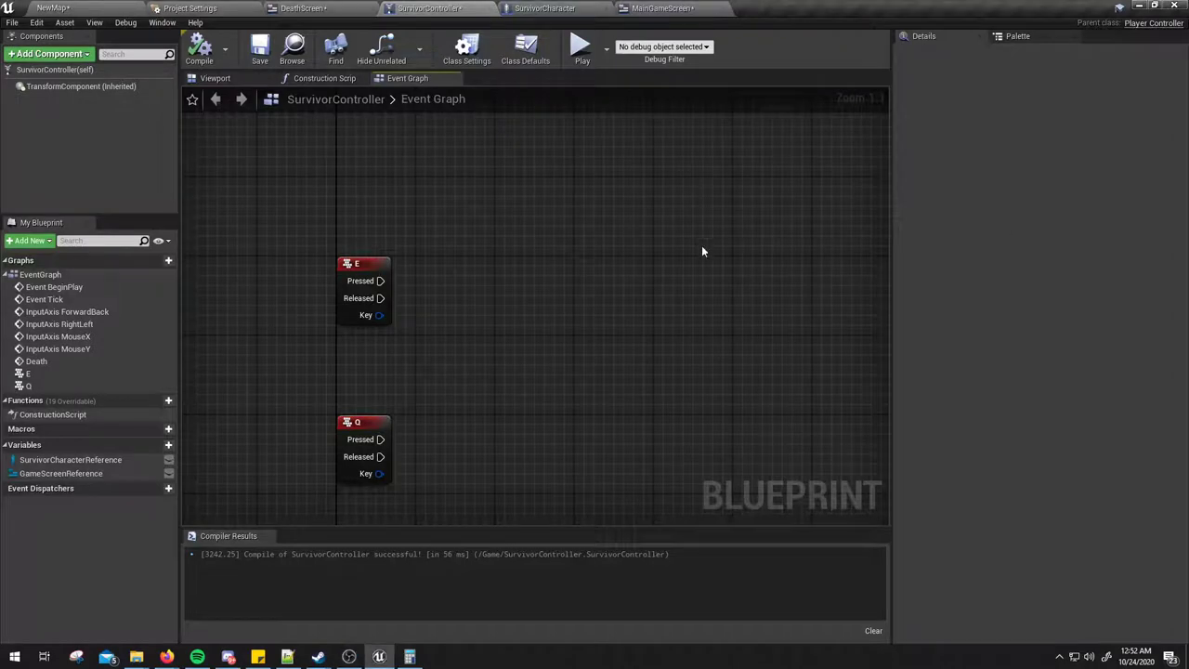
right_drag(701, 246, 688, 374)
scroll(624, 333, down, 6)
right_drag(624, 333, 614, 347)
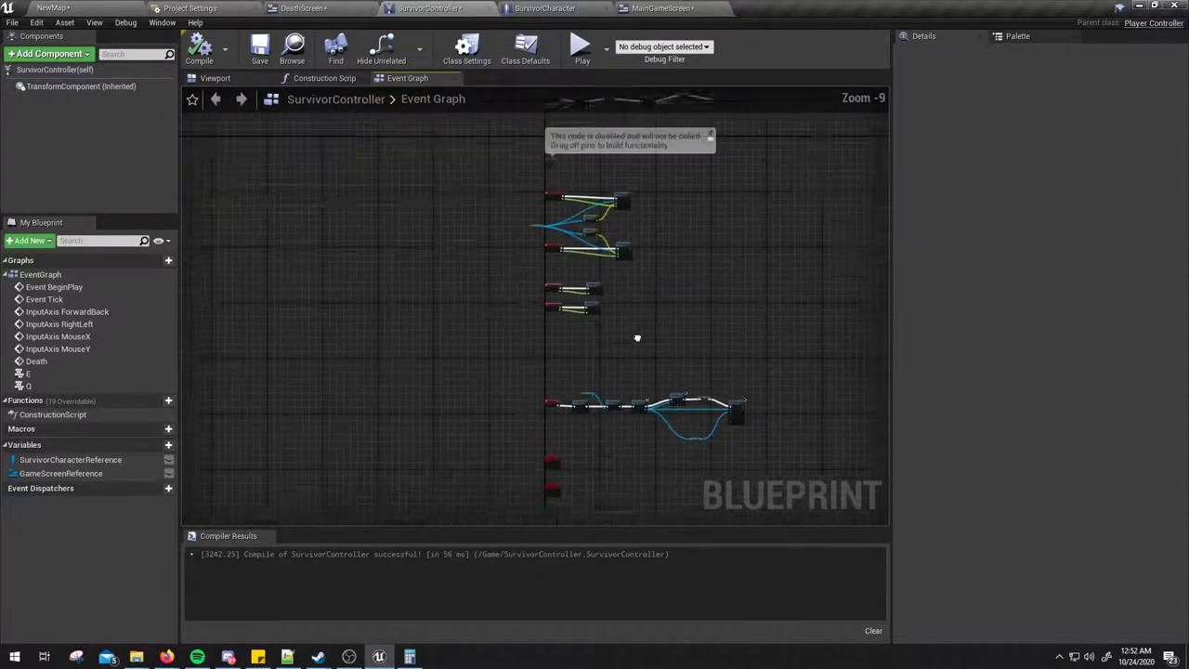
scroll(614, 347, up, 2)
scroll(616, 306, up, 3)
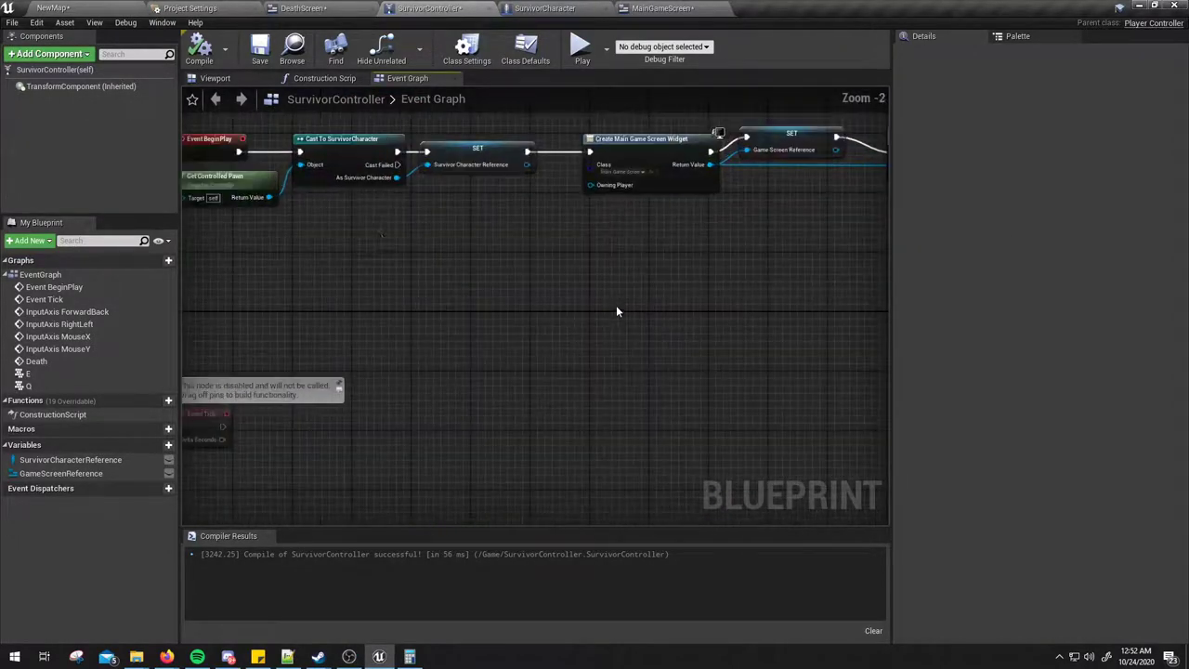
scroll(483, 332, up, 2)
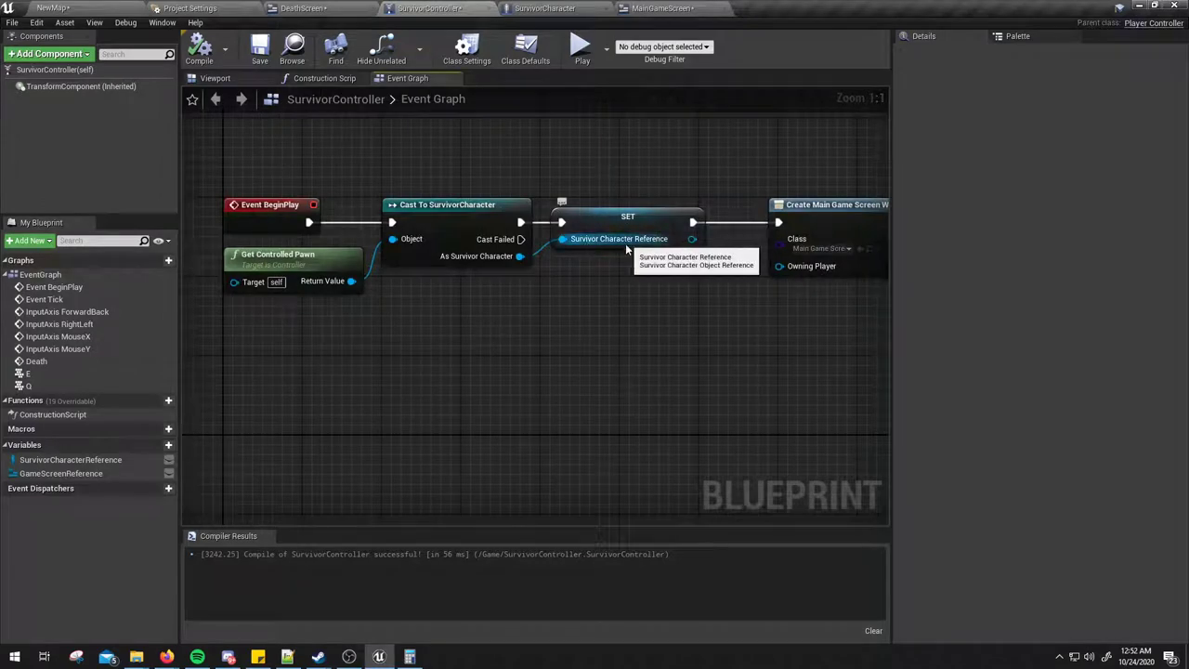
scroll(629, 294, down, 3)
scroll(636, 449, down, 6)
right_drag(636, 449, 548, 319)
scroll(548, 319, up, 5)
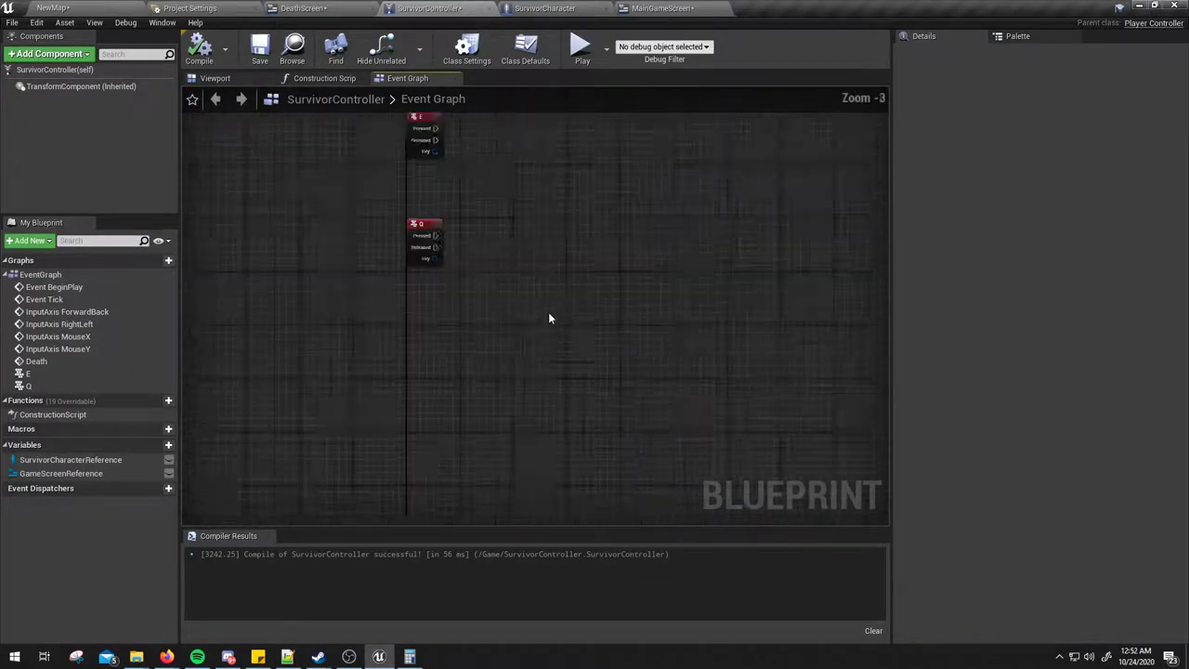
scroll(542, 348, up, 1)
scroll(544, 416, up, 2)
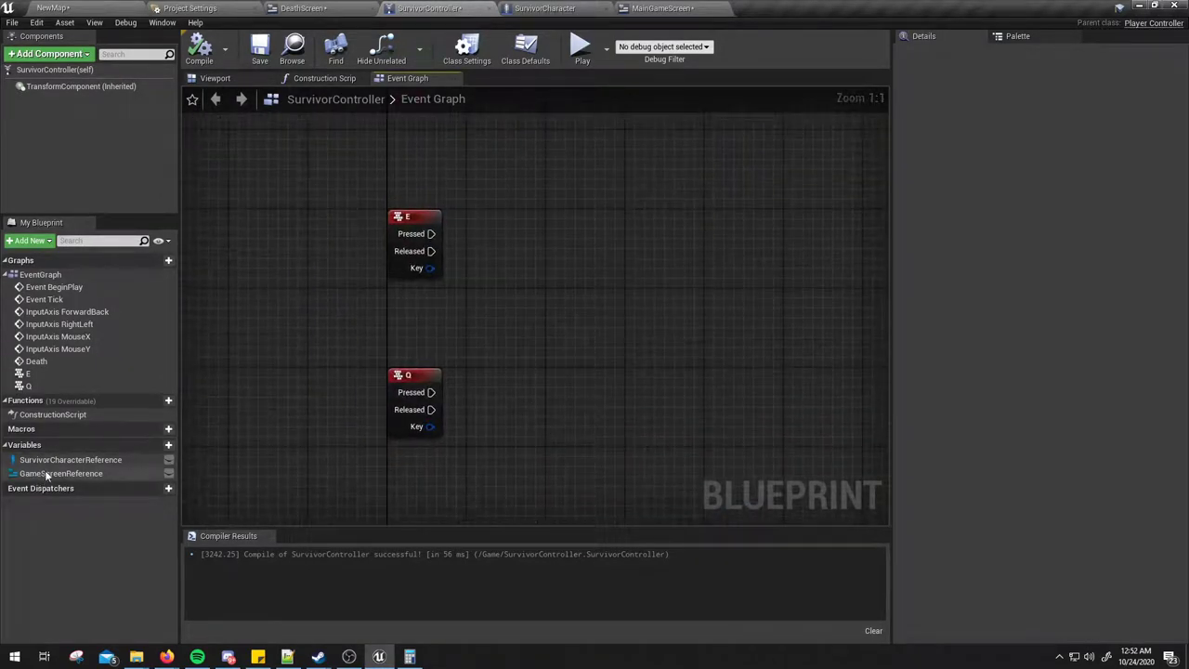
Step: Place a SurvivorCharacterReference getter between E and Q and add a Set Blood node from it
mouse_move(42, 461)
mouse_down()
mouse_move(480, 311)
mouse_move(393, 312)
mouse_up()
click(436, 325)
right_drag(511, 349, 474, 390)
drag(467, 358, 561, 363)
text(get)
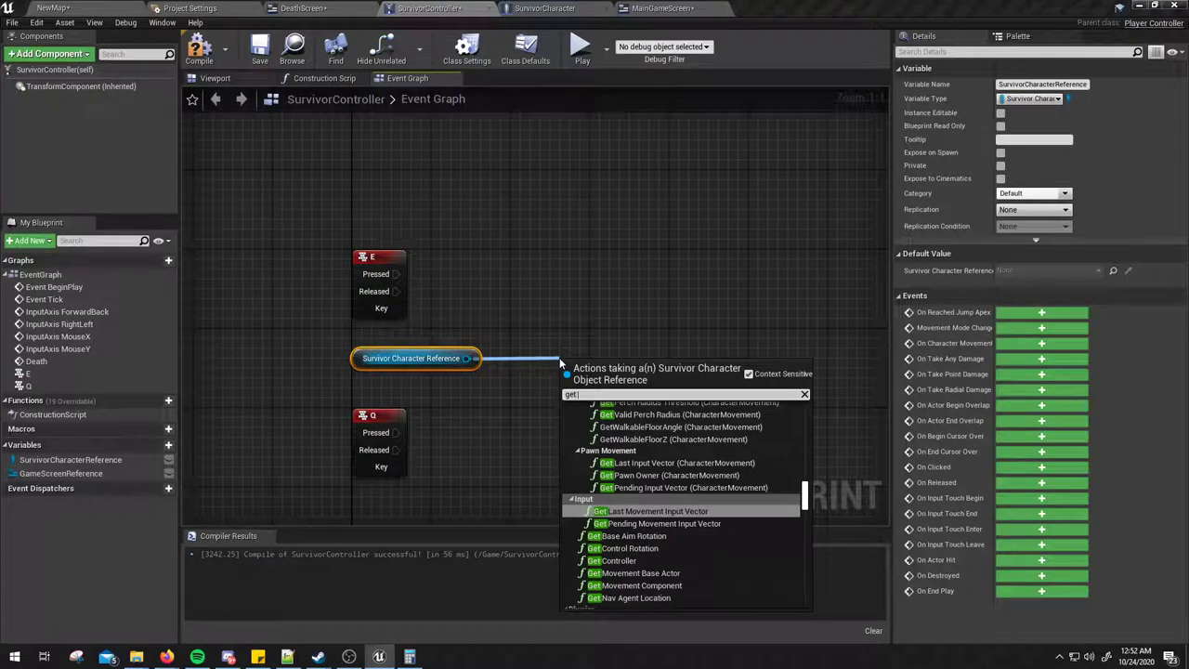
key(BackSpace)
key(BackSpace)
key(BackSpace)
text(set)
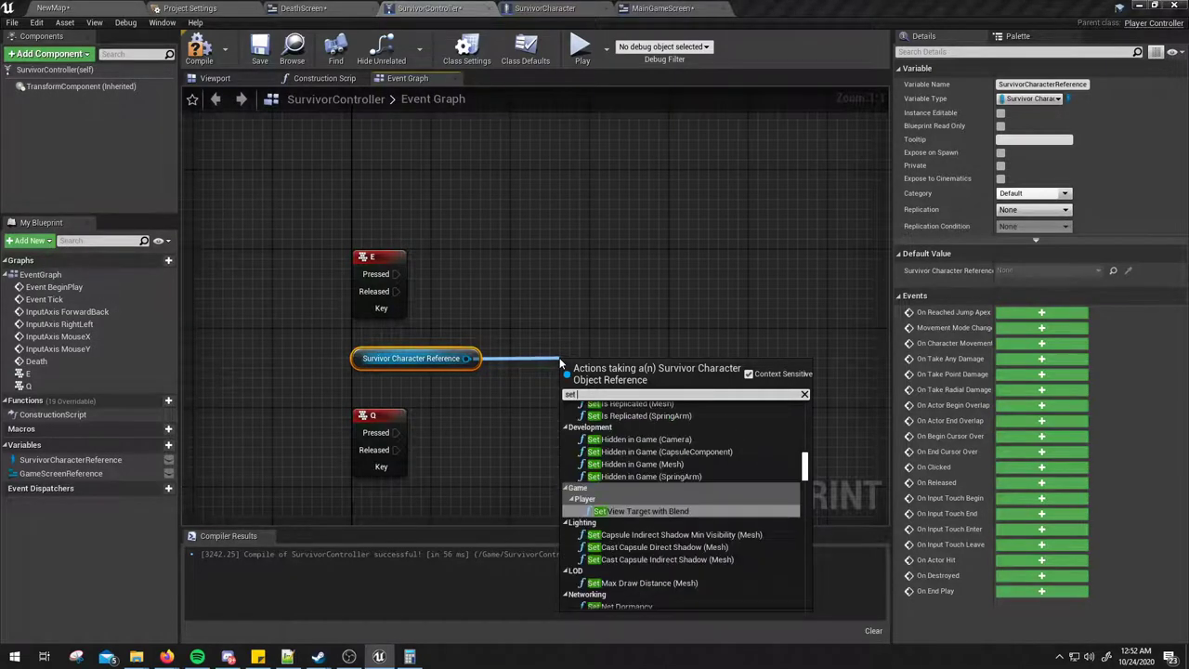
text( blood)
key(Return)
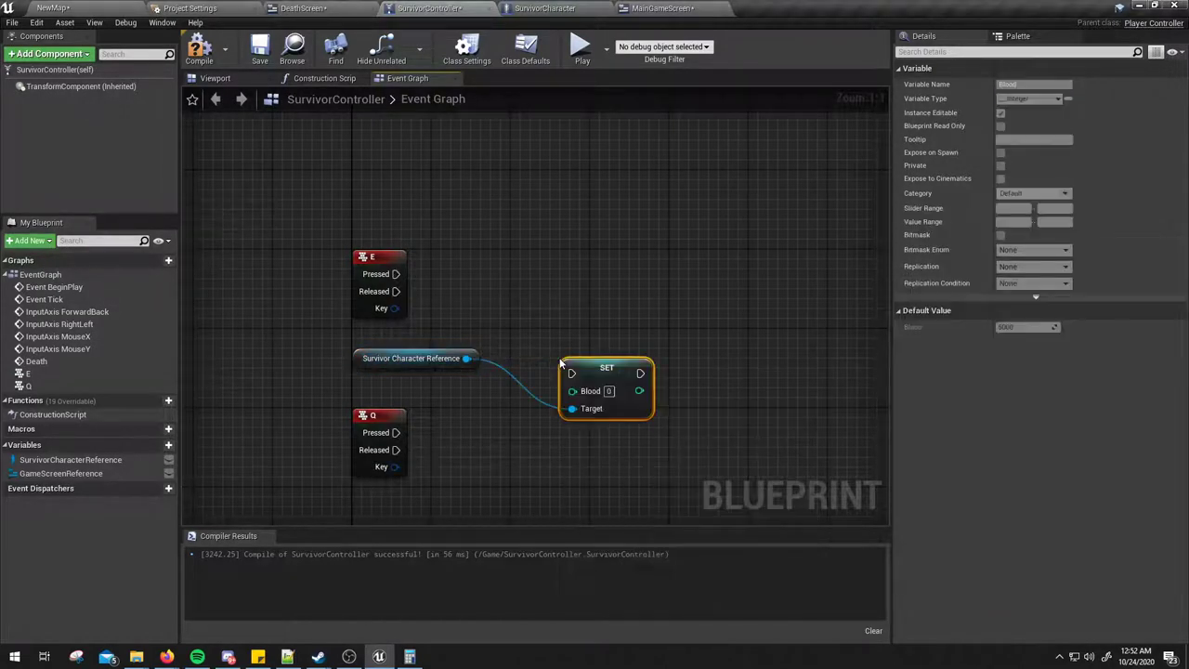
right_drag(661, 276, 607, 216)
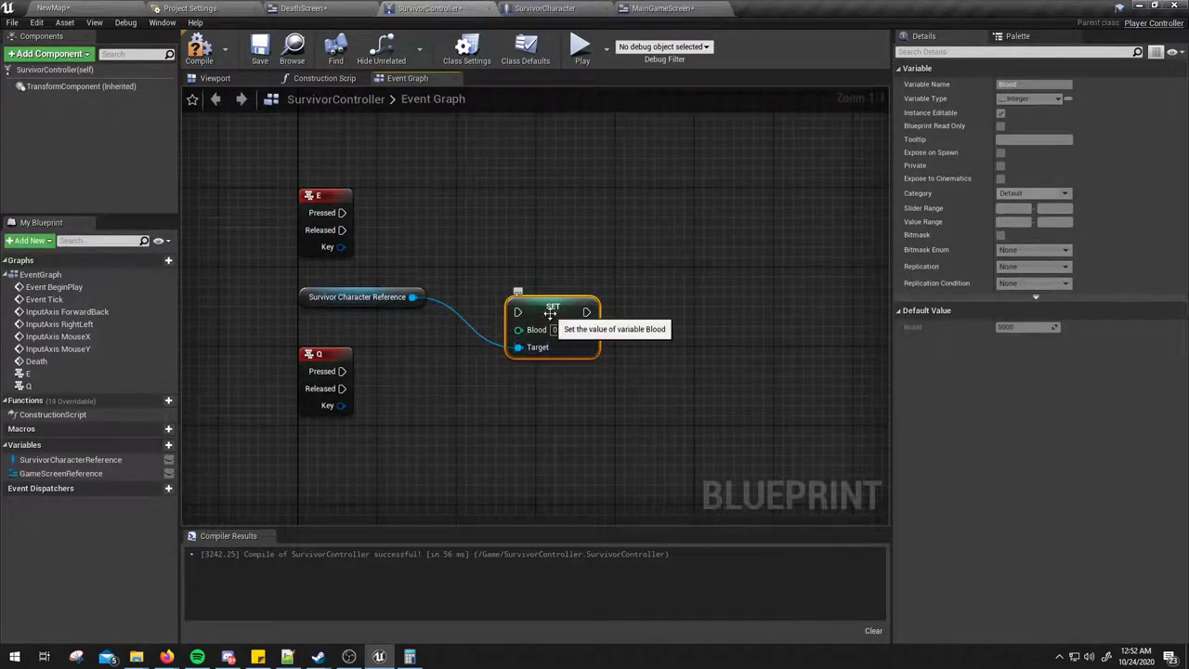
drag(551, 313, 818, 204)
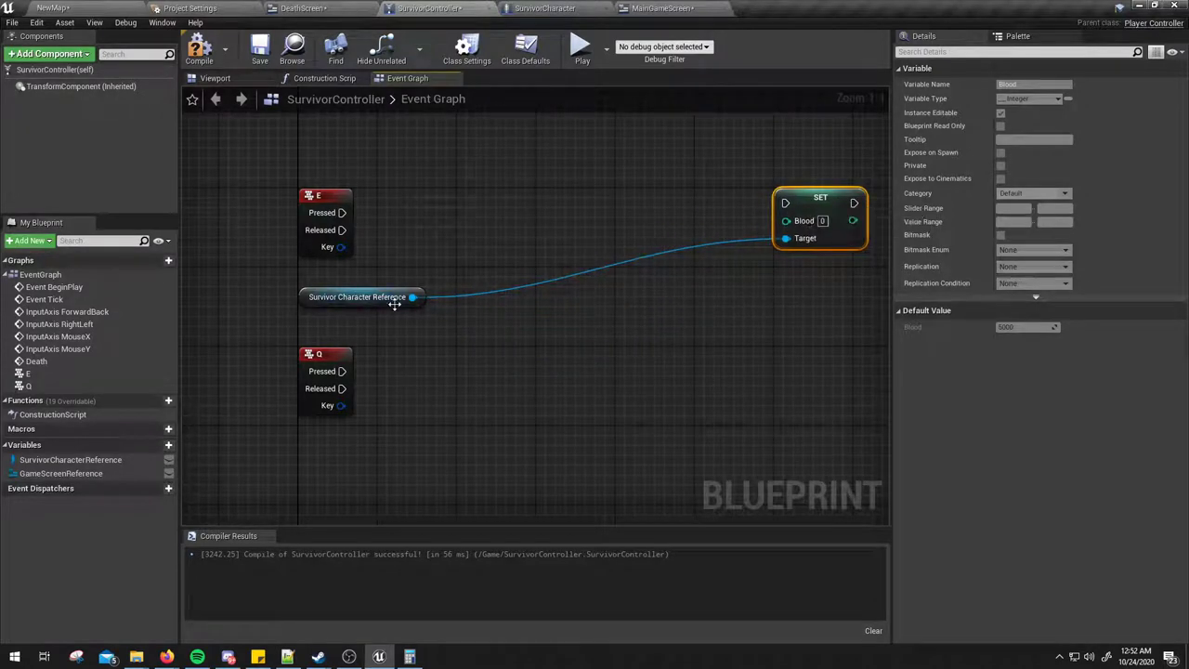
Step: Add a second Set Blood node targeting the same reference and compile the blueprint
ctrl+drag(412, 296, 479, 343)
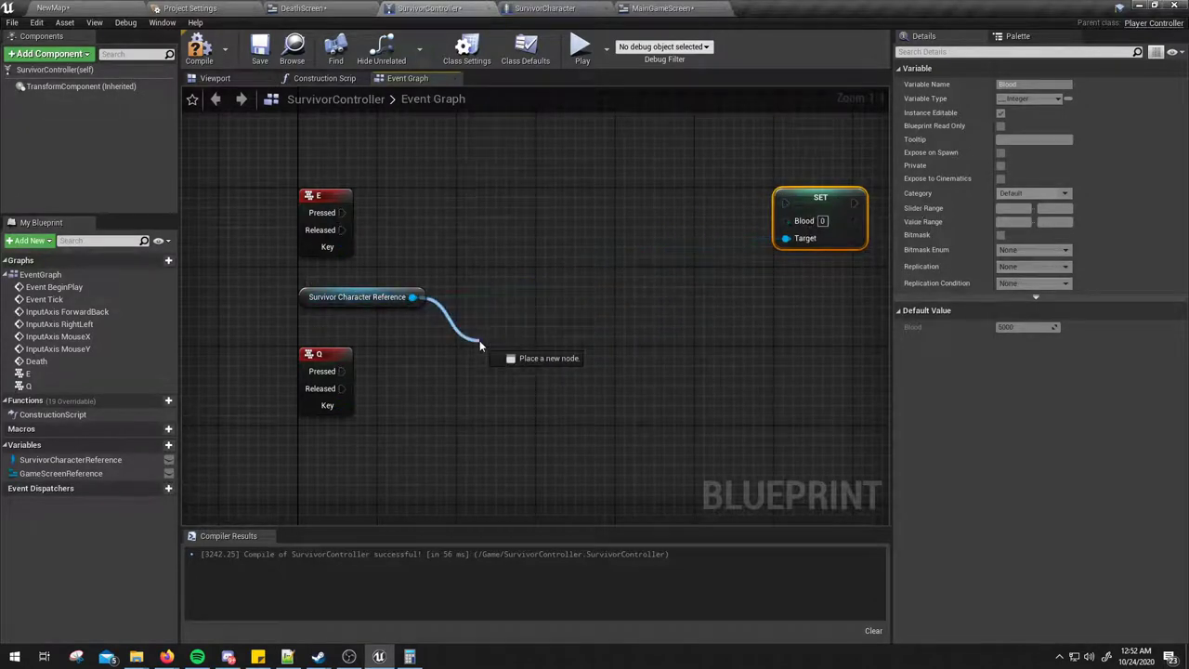
click(546, 200)
key(ctrl+v)
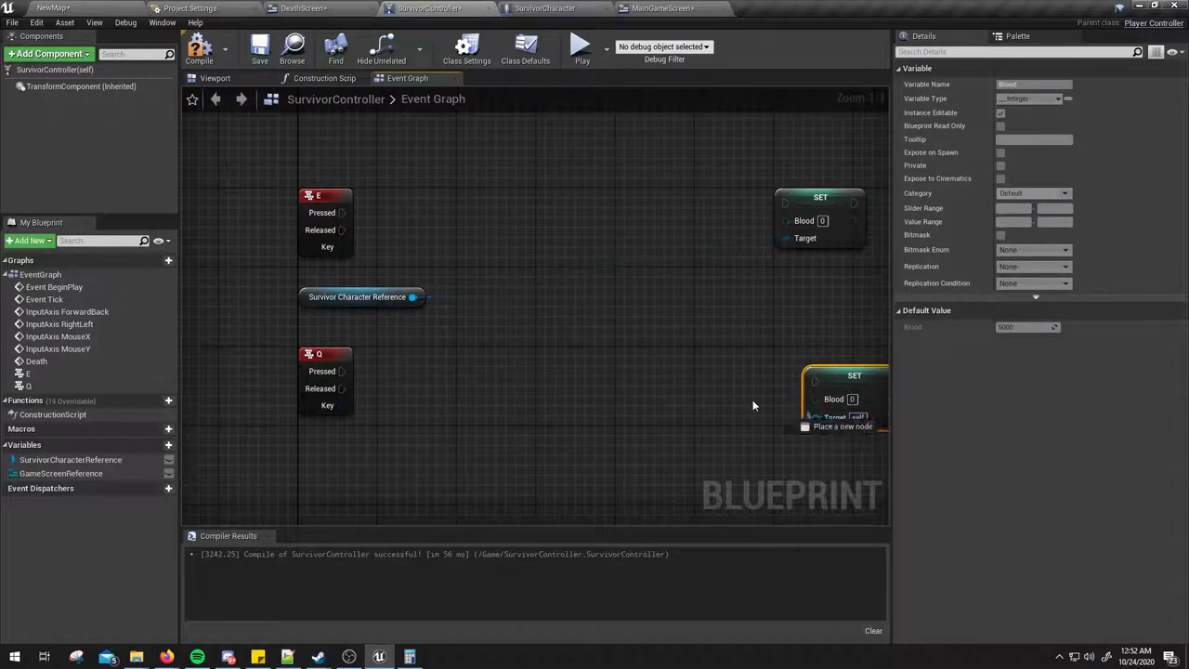
drag(816, 417, 411, 296)
drag(841, 381, 807, 391)
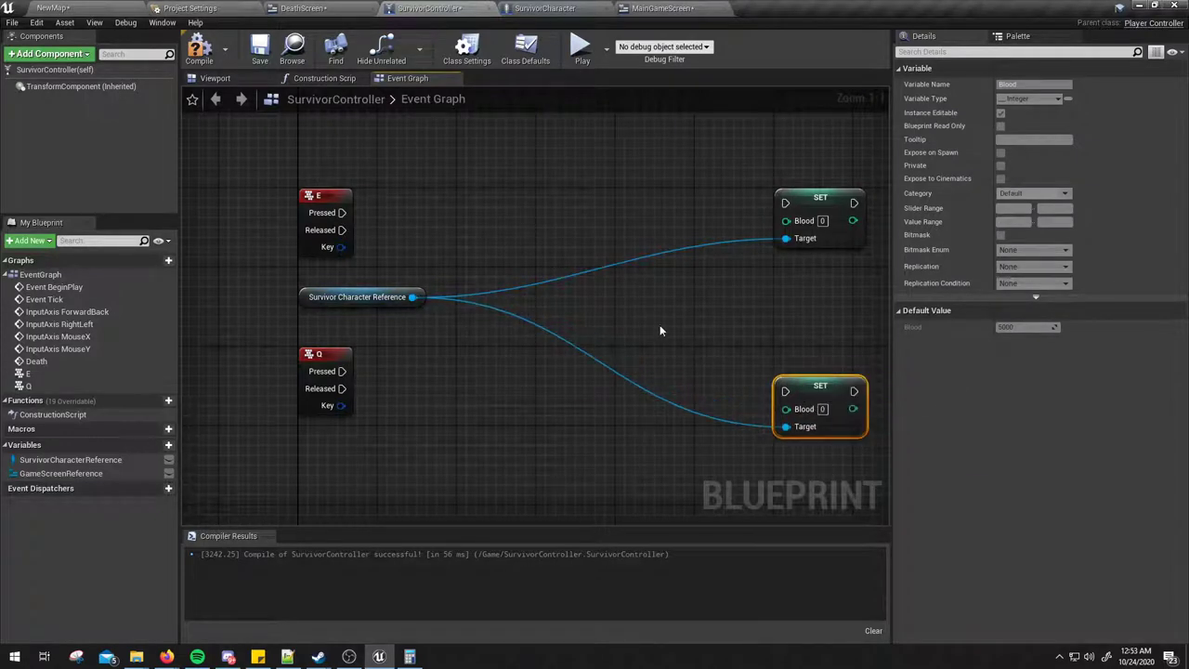
right_drag(660, 324, 617, 334)
click(214, 56)
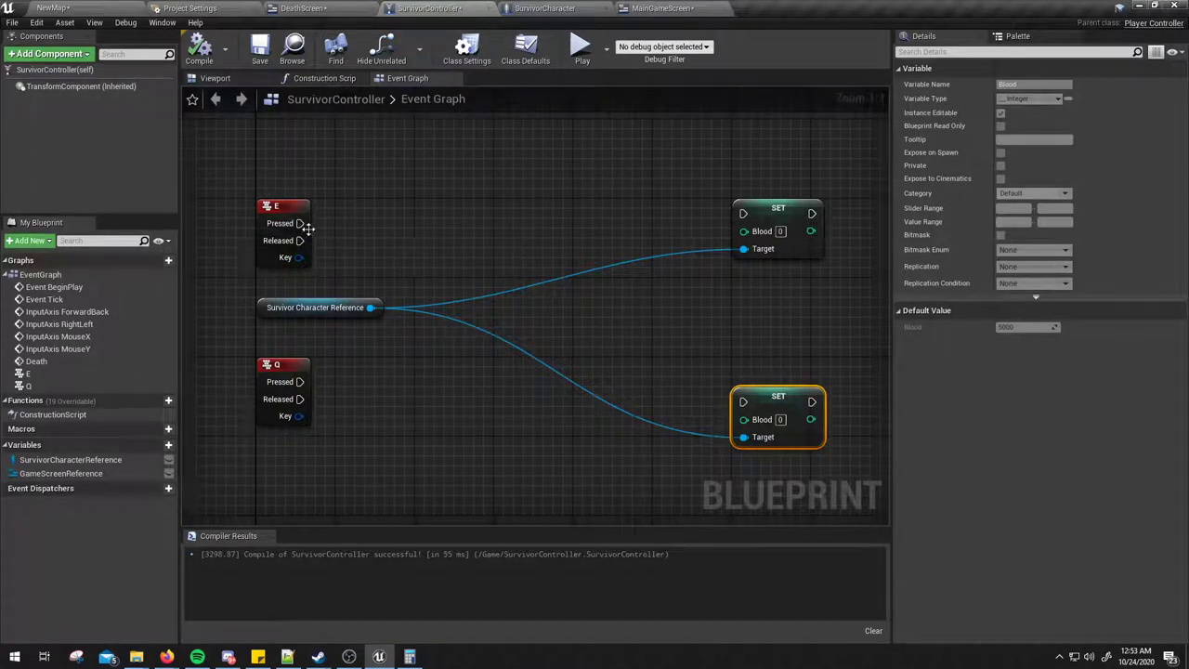
Step: Select and review the E, reference and SET Blood nodes in the graph
click(754, 219)
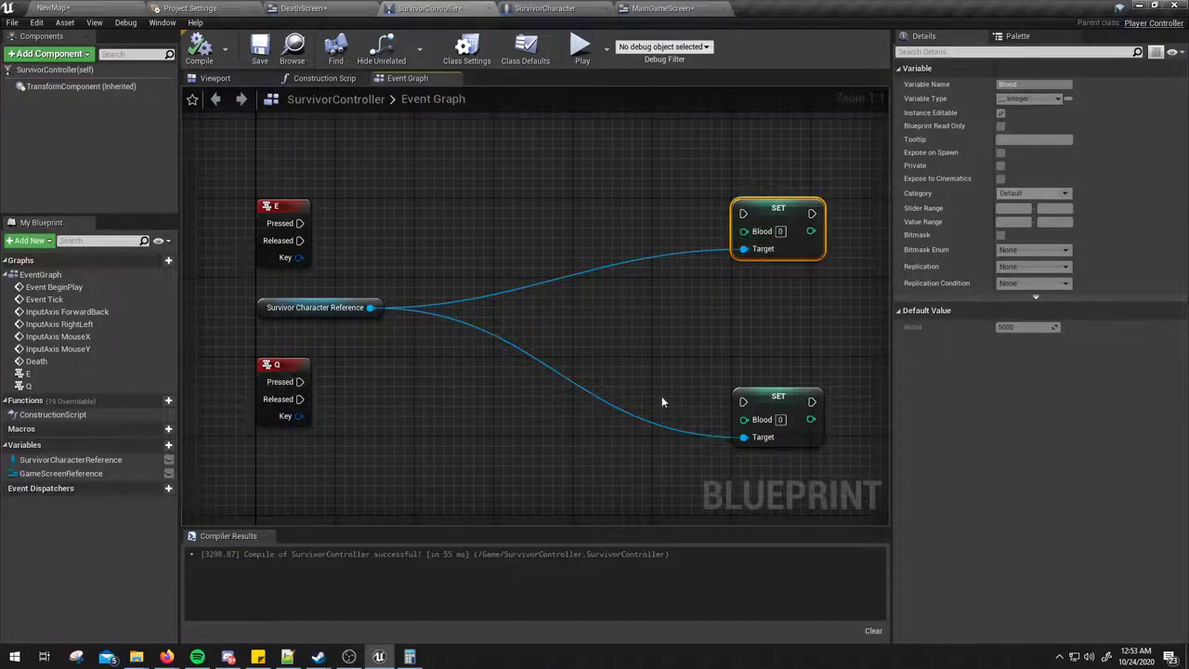
right_drag(441, 361, 413, 318)
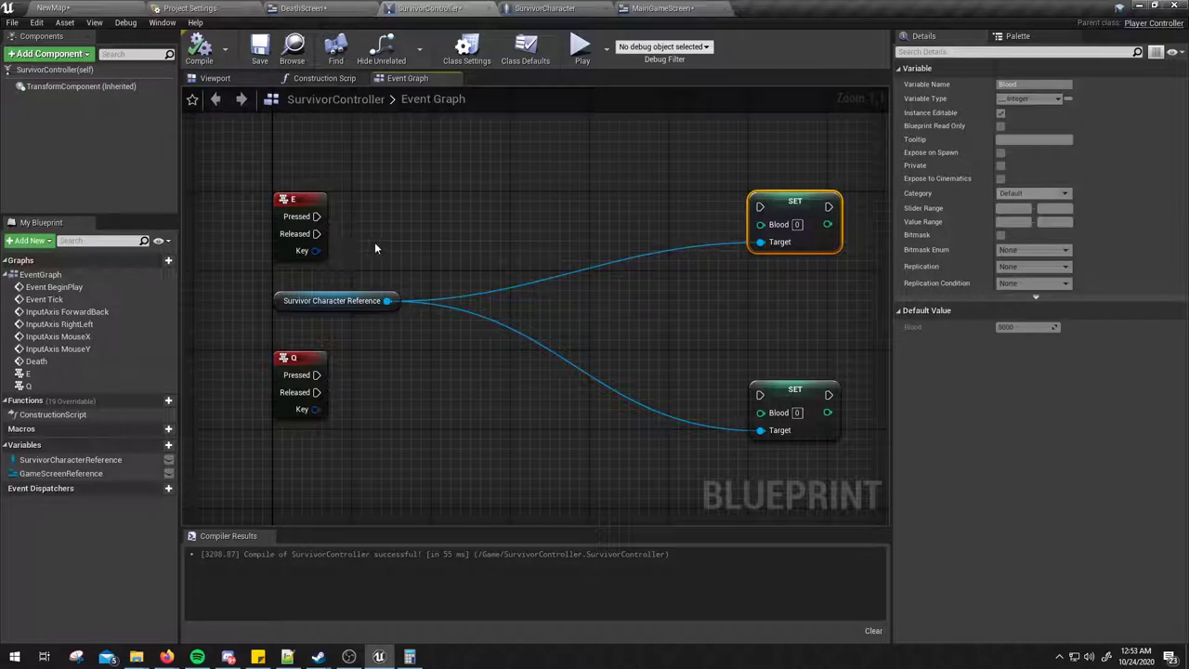
click(374, 248)
right_drag(431, 240, 426, 261)
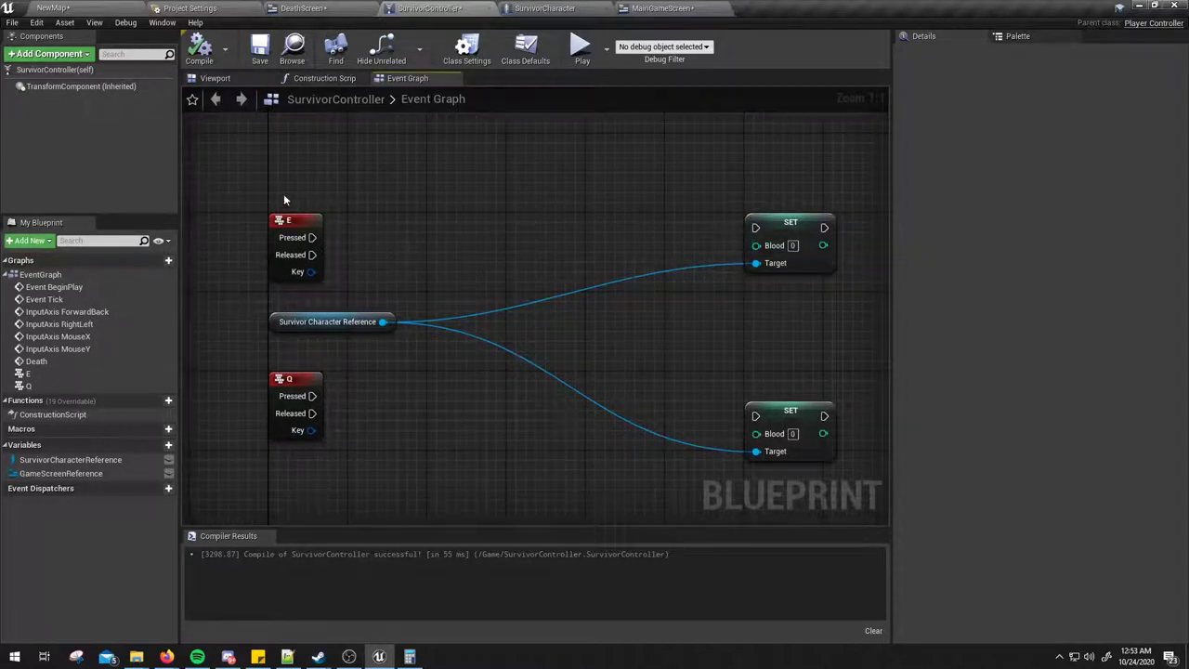
drag(284, 194, 811, 313)
click(840, 300)
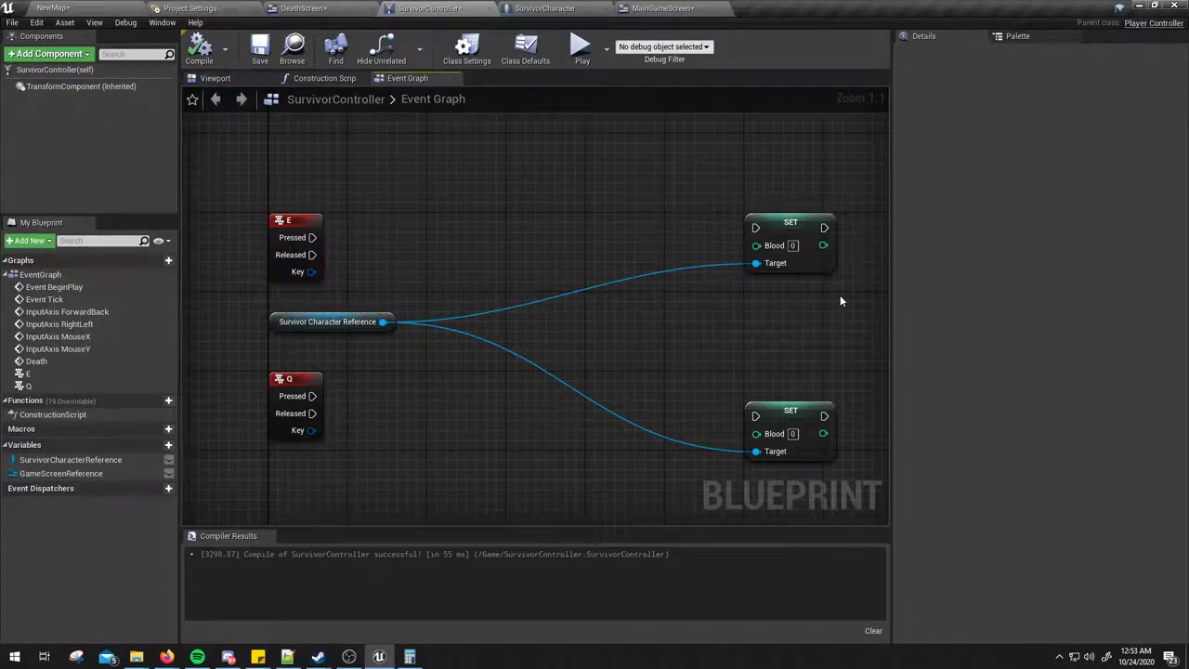
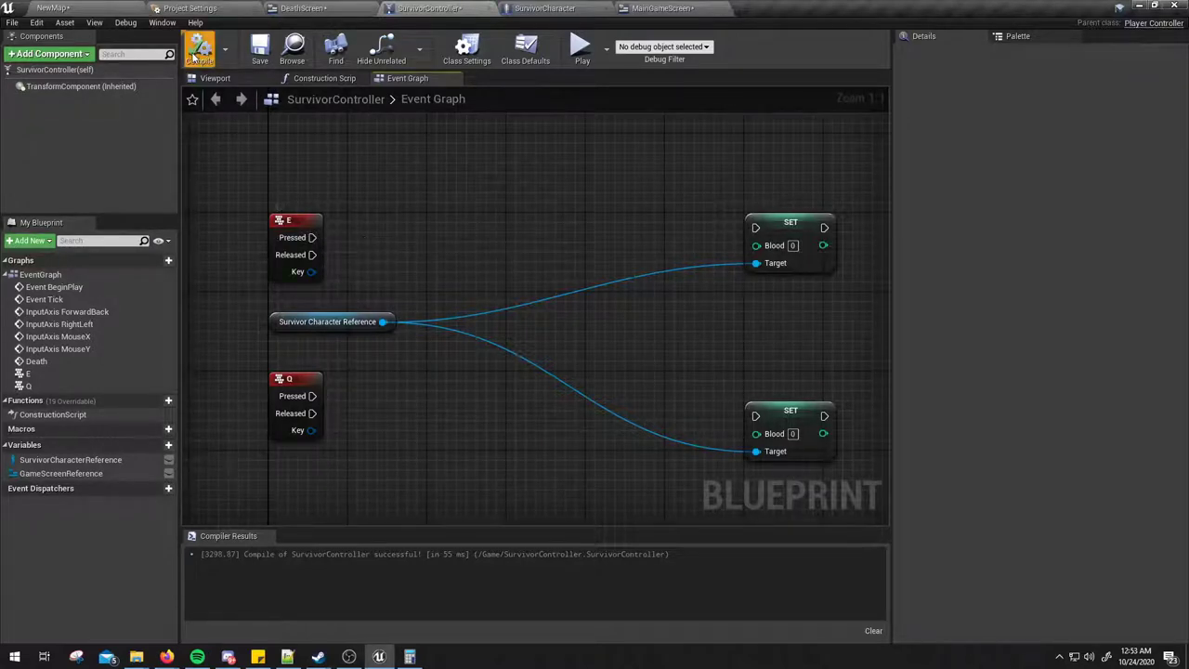
Step: Compile, then add a Clamp (integer) node from the upper SET node's Blood pin
click(197, 54)
drag(312, 253, 447, 234)
click(368, 210)
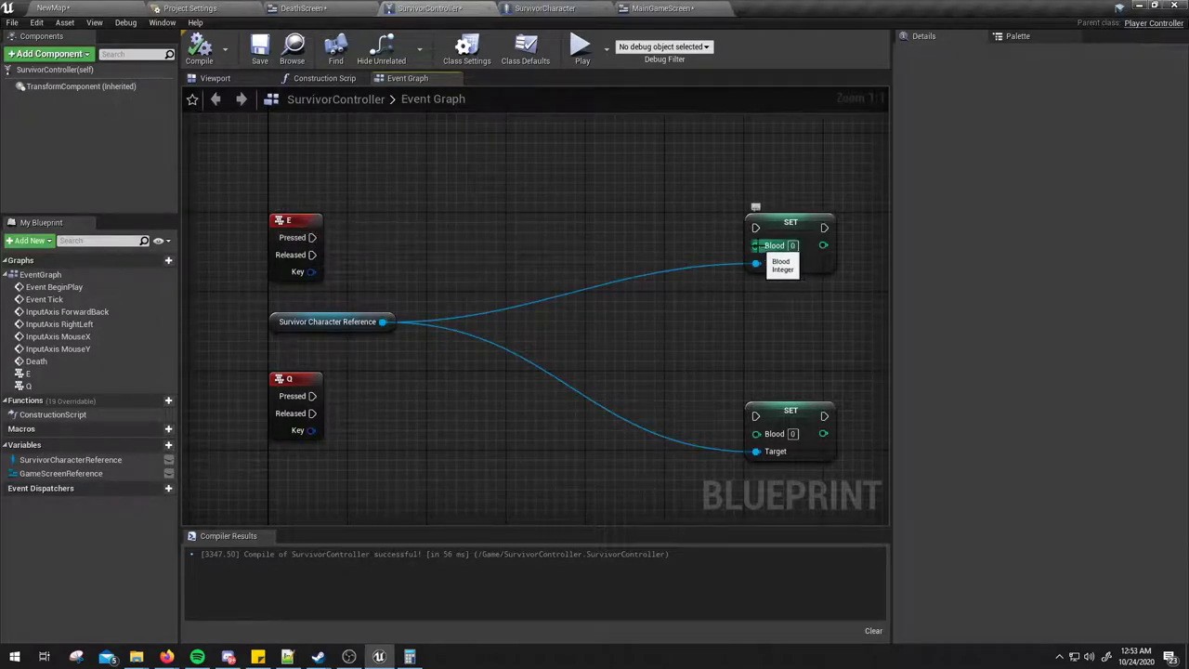
drag(756, 245, 652, 251)
text(clamp)
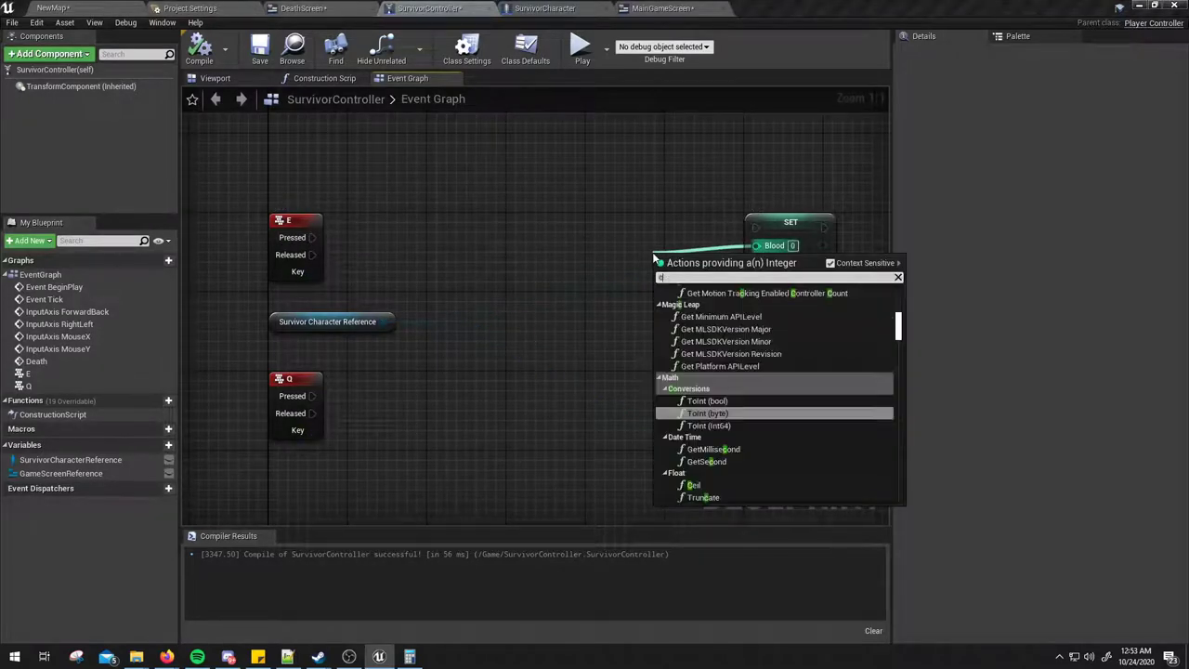
key(Return)
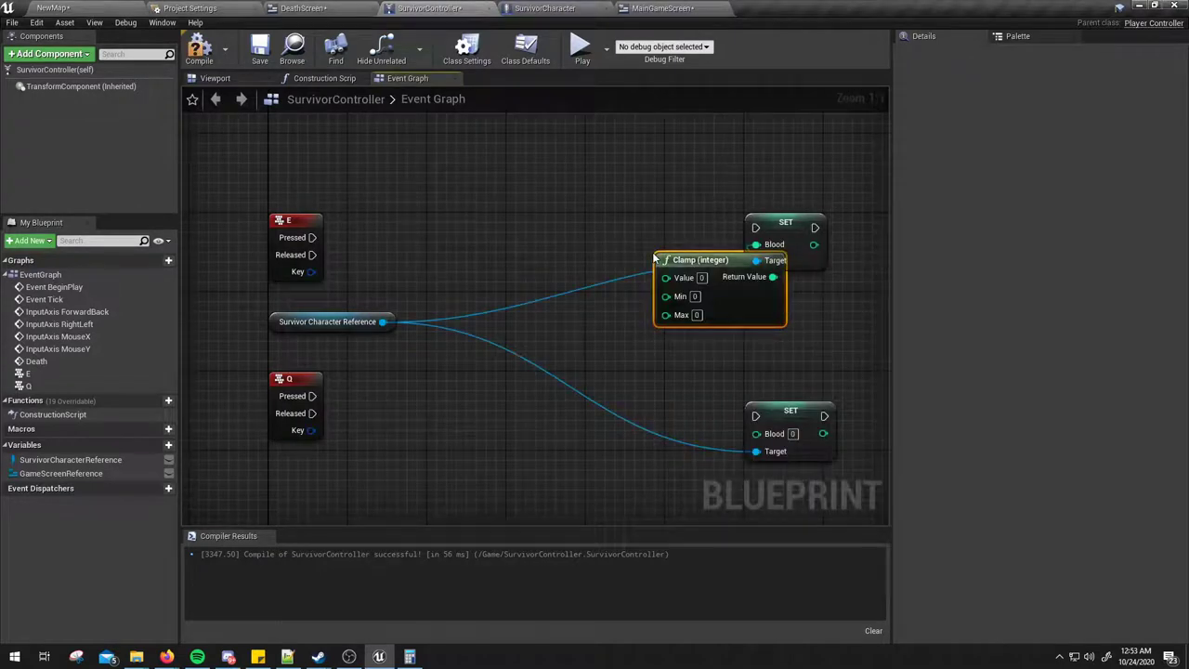
Step: Arrange the Clamp, Blood setter and Survivor Character Reference nodes neatly
drag(713, 276, 585, 245)
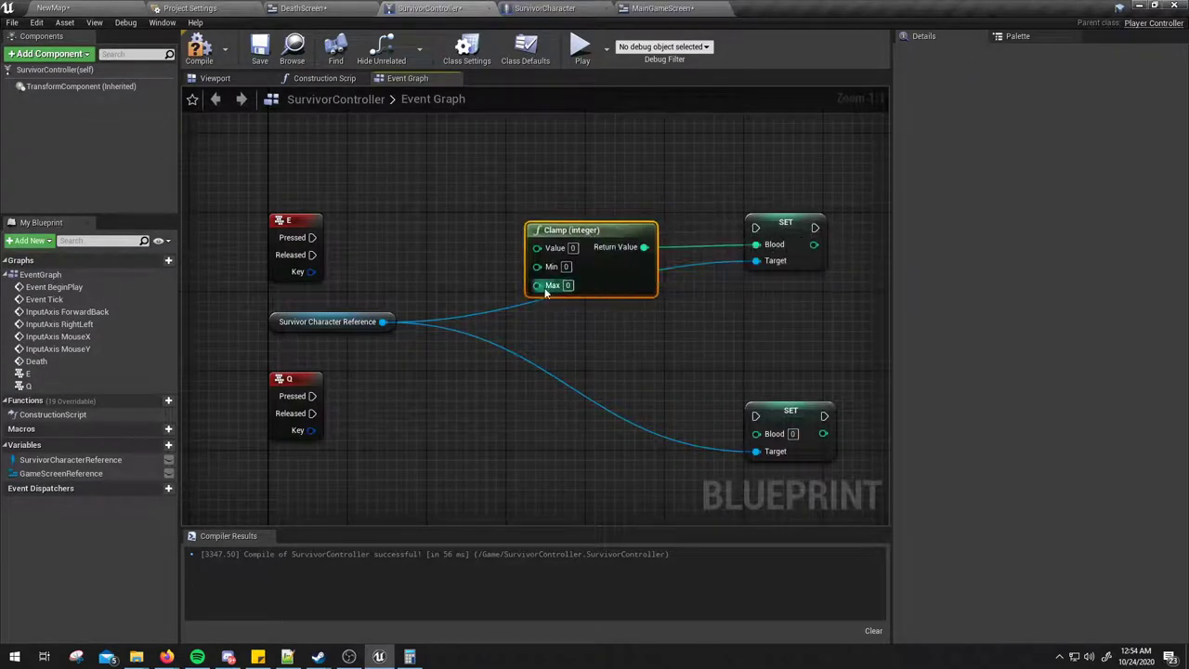
right_drag(460, 301, 455, 339)
drag(777, 292, 817, 273)
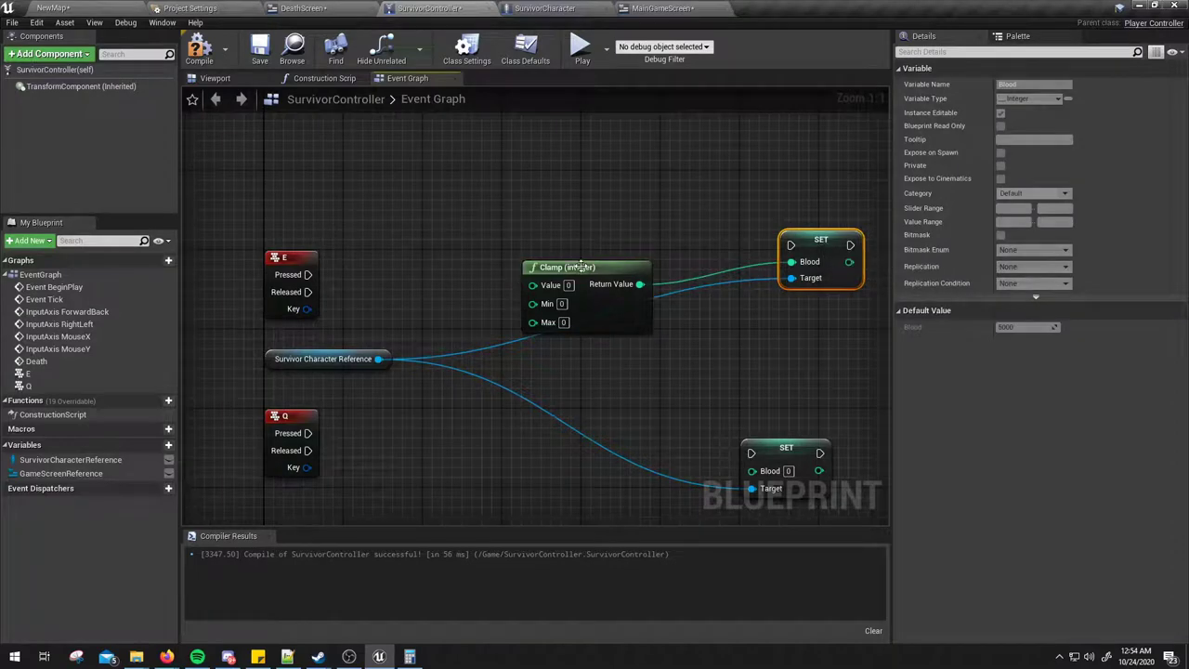
drag(594, 267, 564, 267)
right_drag(407, 366, 379, 357)
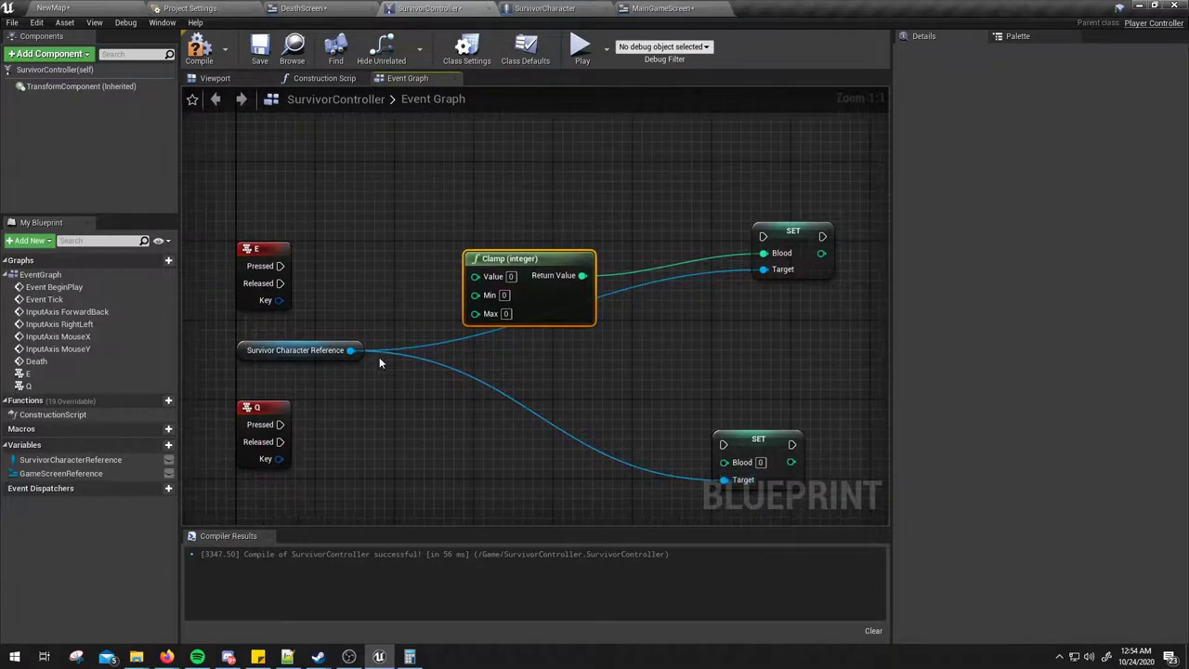
click(306, 351)
drag(310, 354, 311, 363)
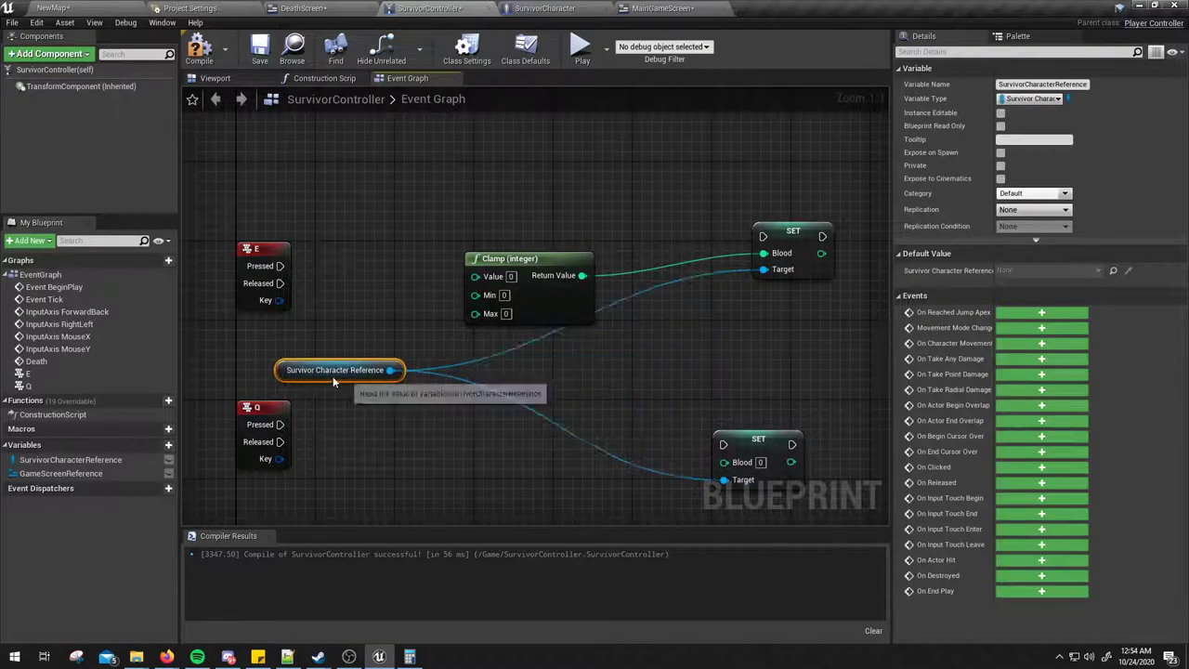
right_drag(356, 343, 404, 386)
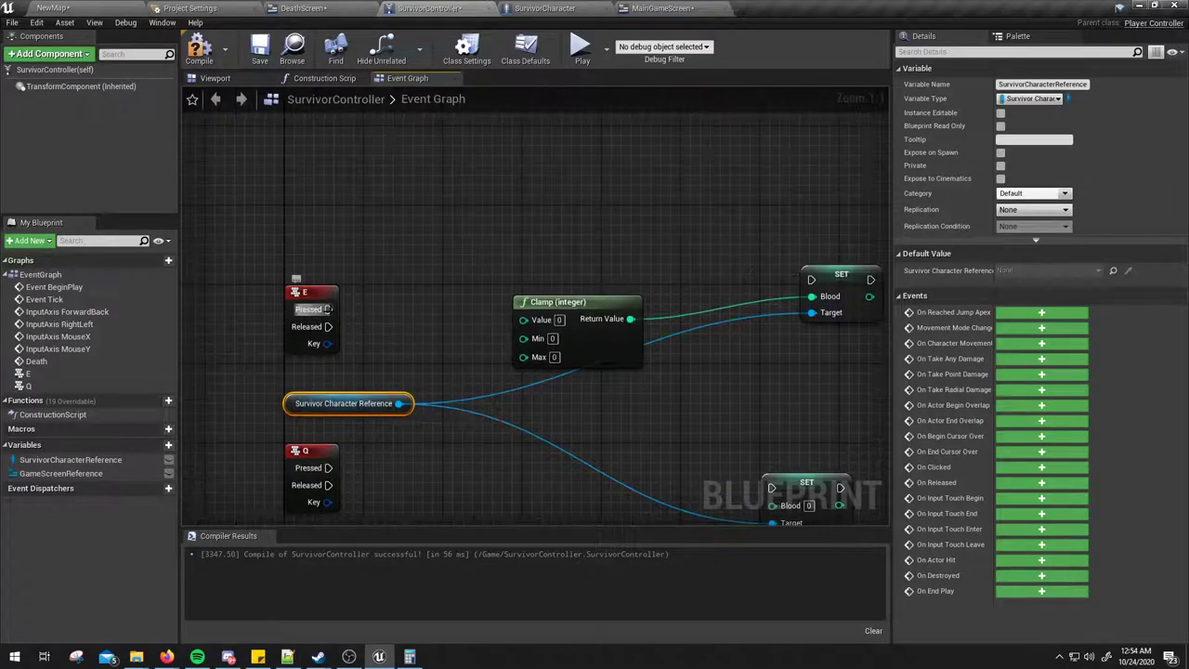
Step: Add a Get Blood getter from the Survivor Character Reference node
drag(399, 404, 354, 372)
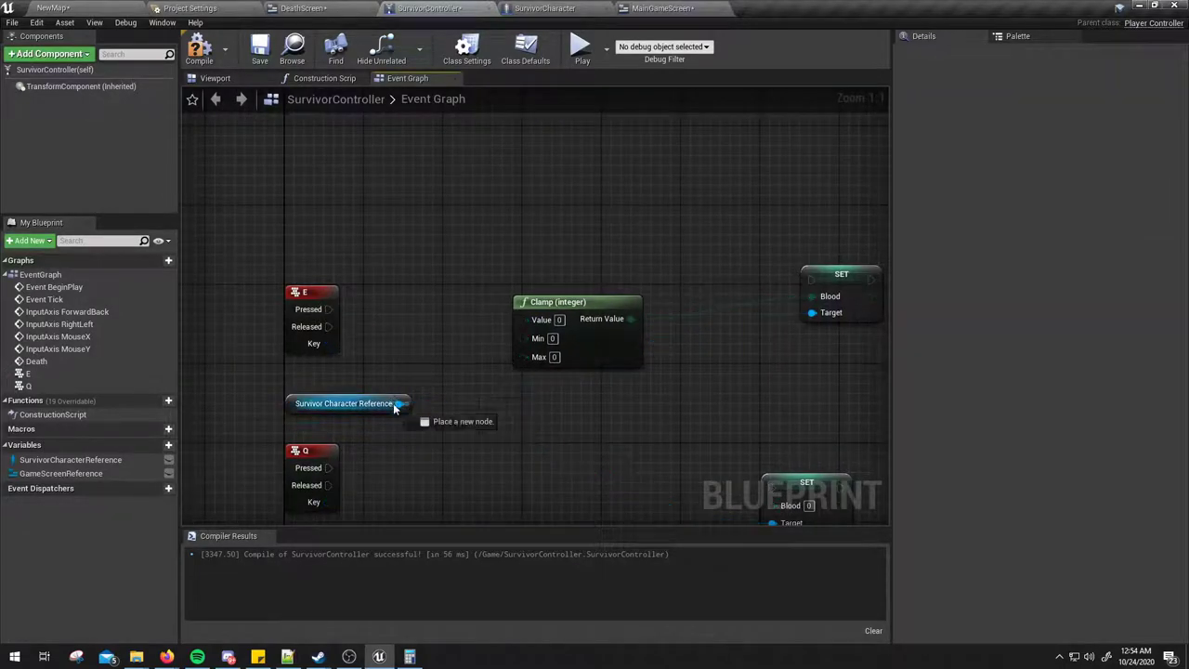
text(get blood)
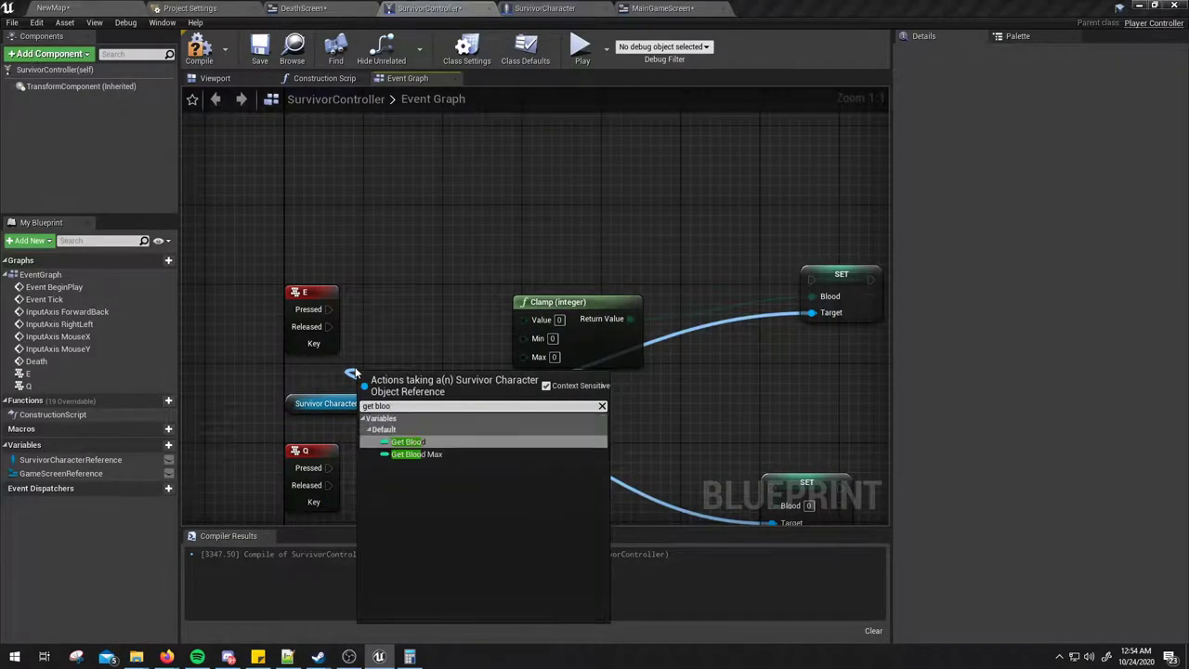
key(Return)
mouse_move(405, 384)
mouse_down()
mouse_move(346, 364)
mouse_move(419, 298)
mouse_up()
Step: Add Blood + 2500 with an integer add node and wire the sum into Clamp's Value
text(+)
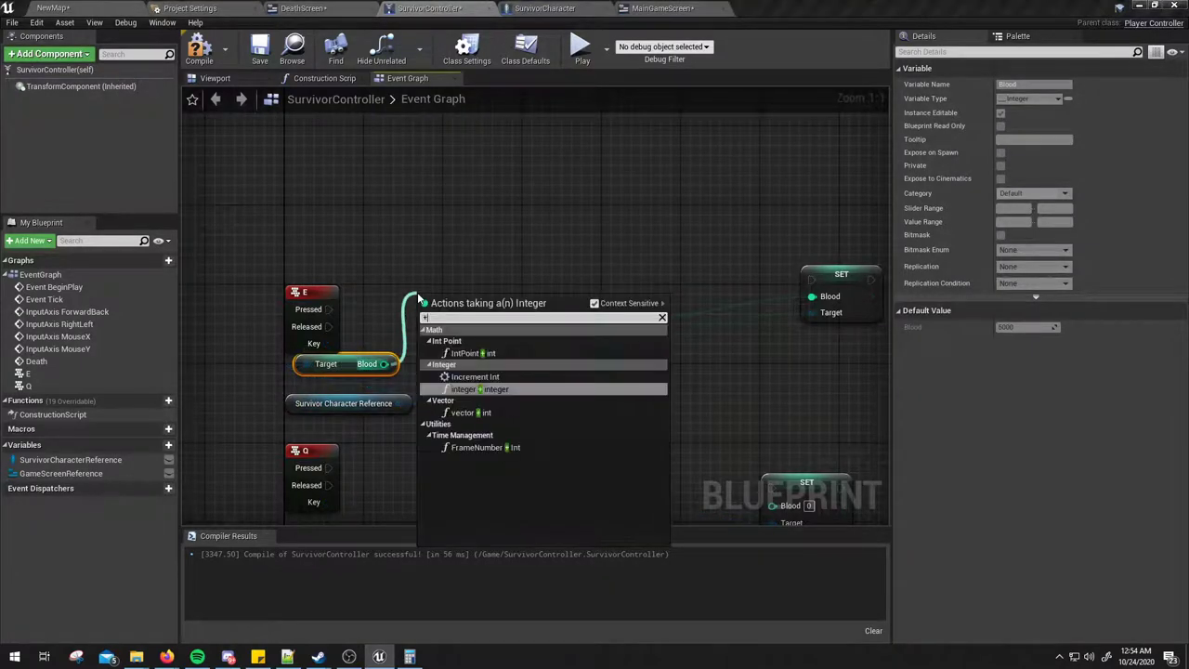
key(Return)
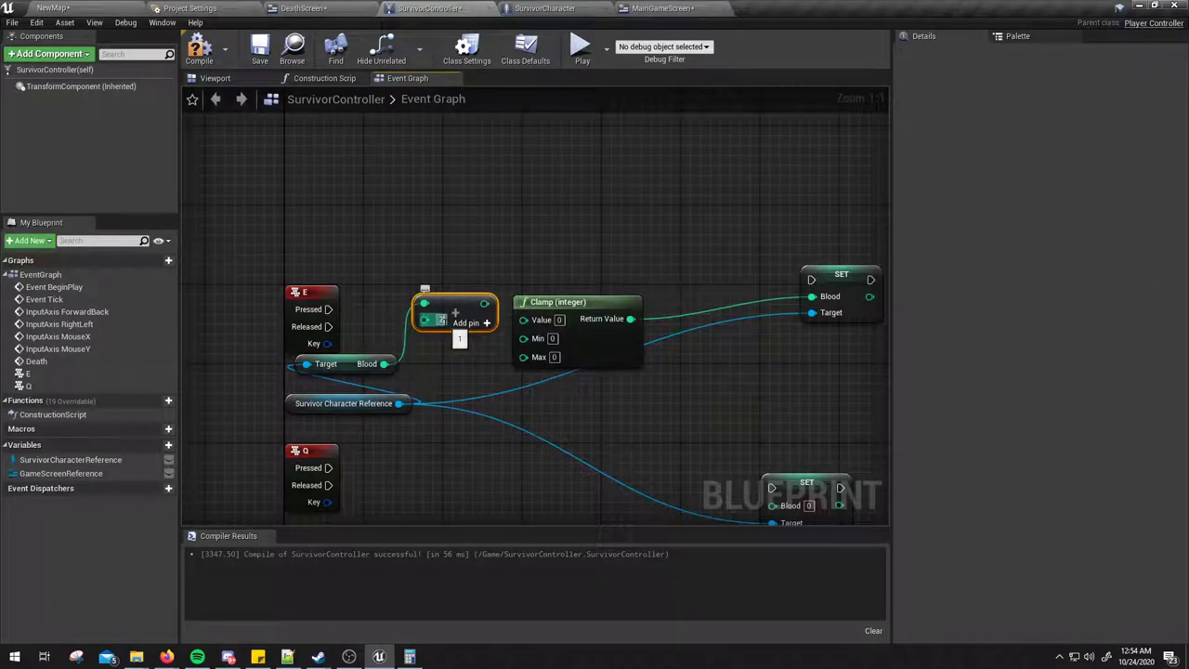
text(00)
right_drag(629, 277, 569, 265)
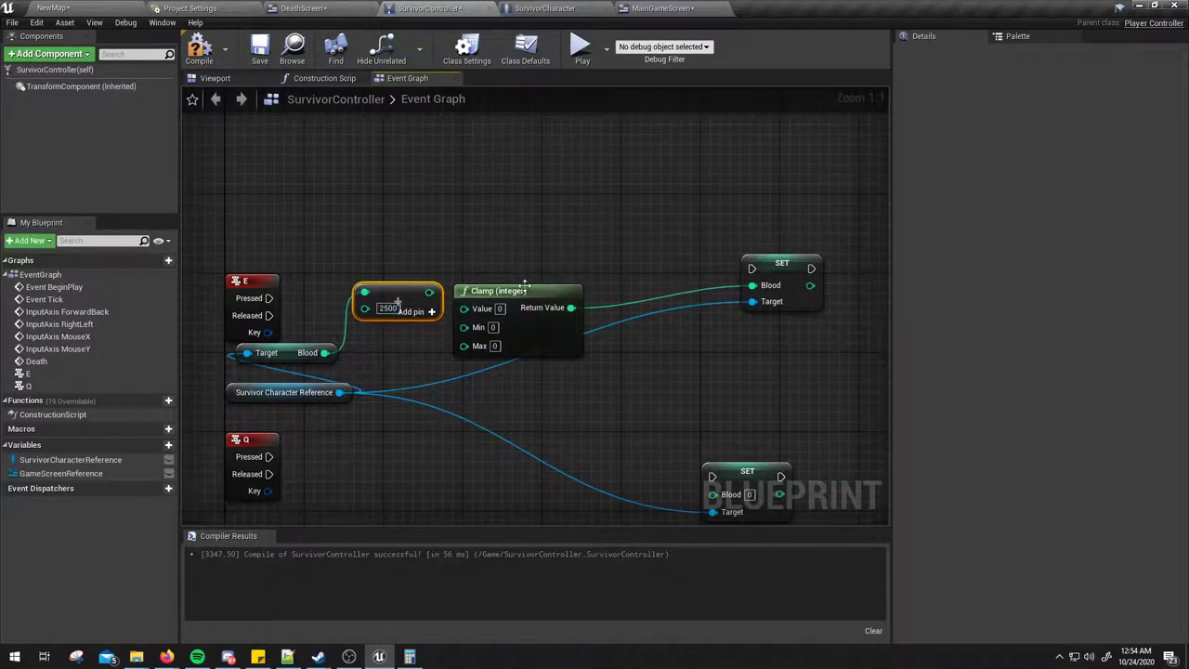
drag(525, 299, 593, 299)
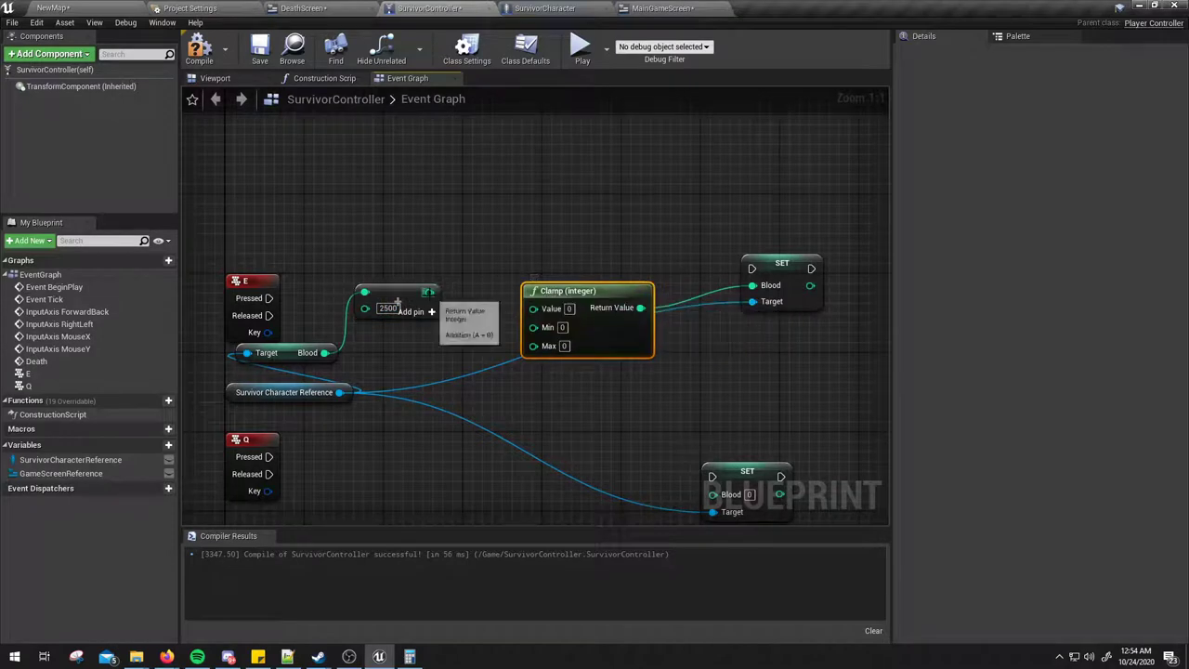
drag(429, 293, 532, 308)
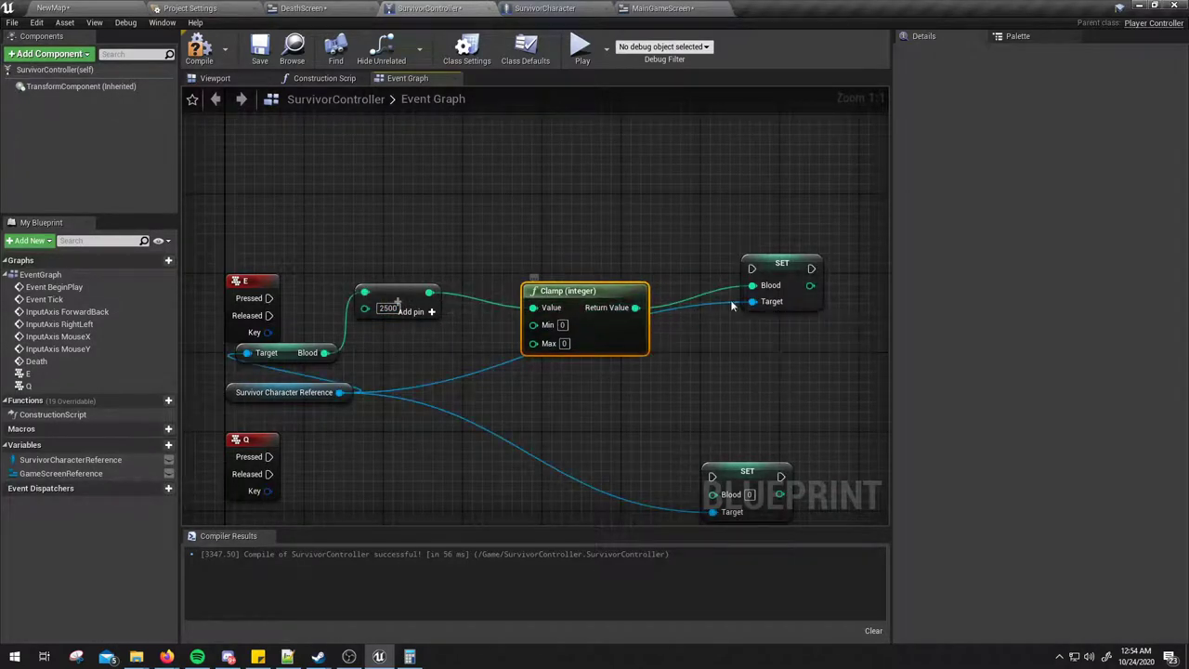
click(778, 268)
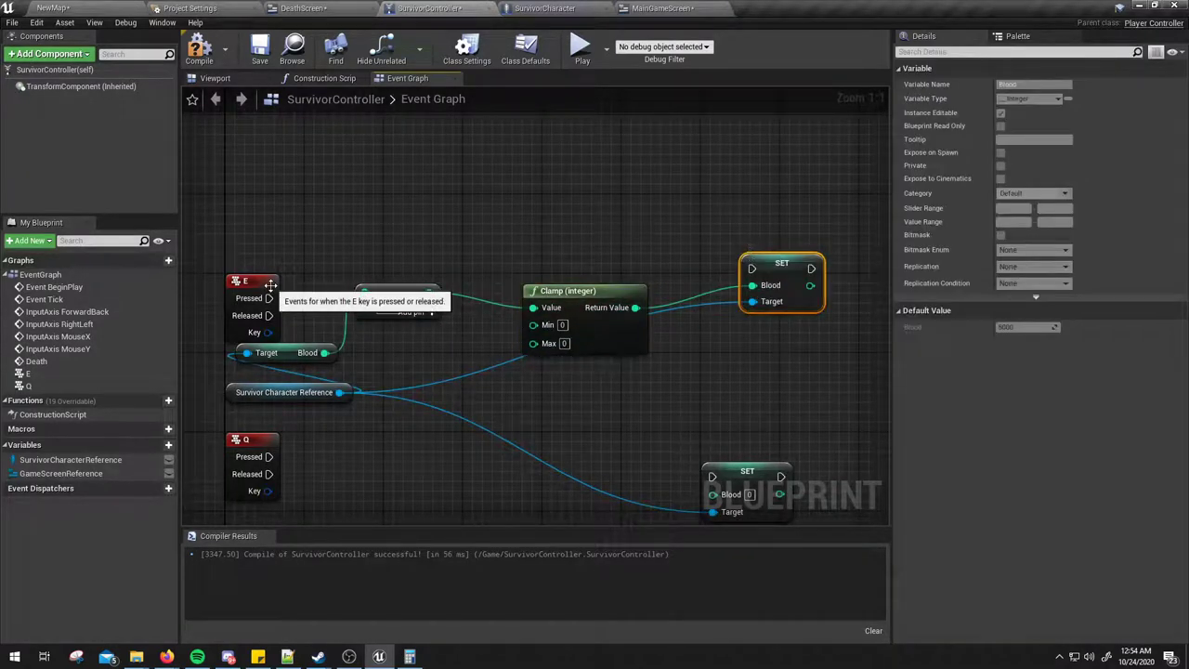
Step: Wire the E event's Pressed exec pin into the upper SET Blood node's exec input
drag(271, 282, 272, 233)
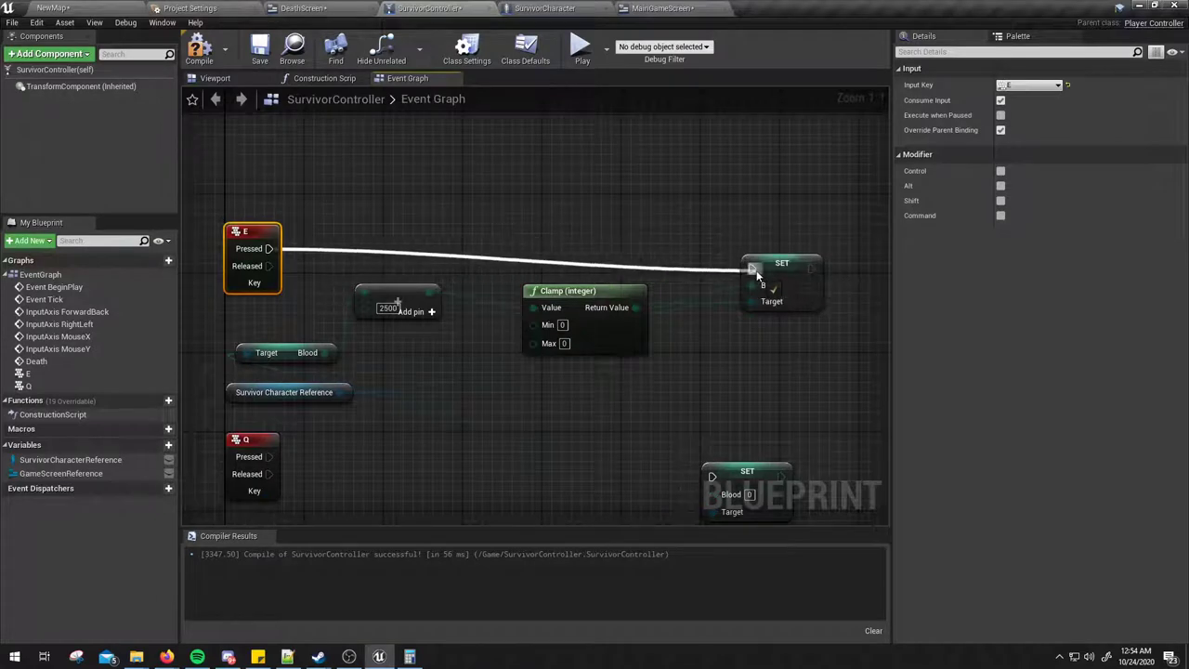
drag(271, 249, 751, 268)
right_drag(542, 201, 584, 175)
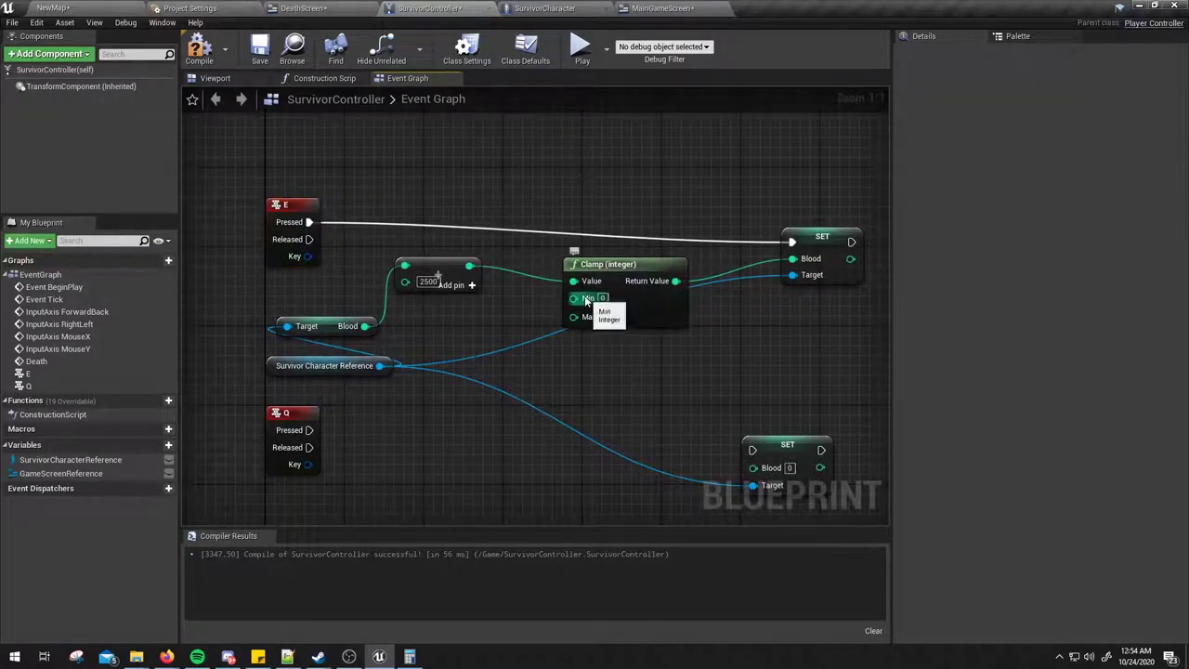
drag(545, 246, 687, 370)
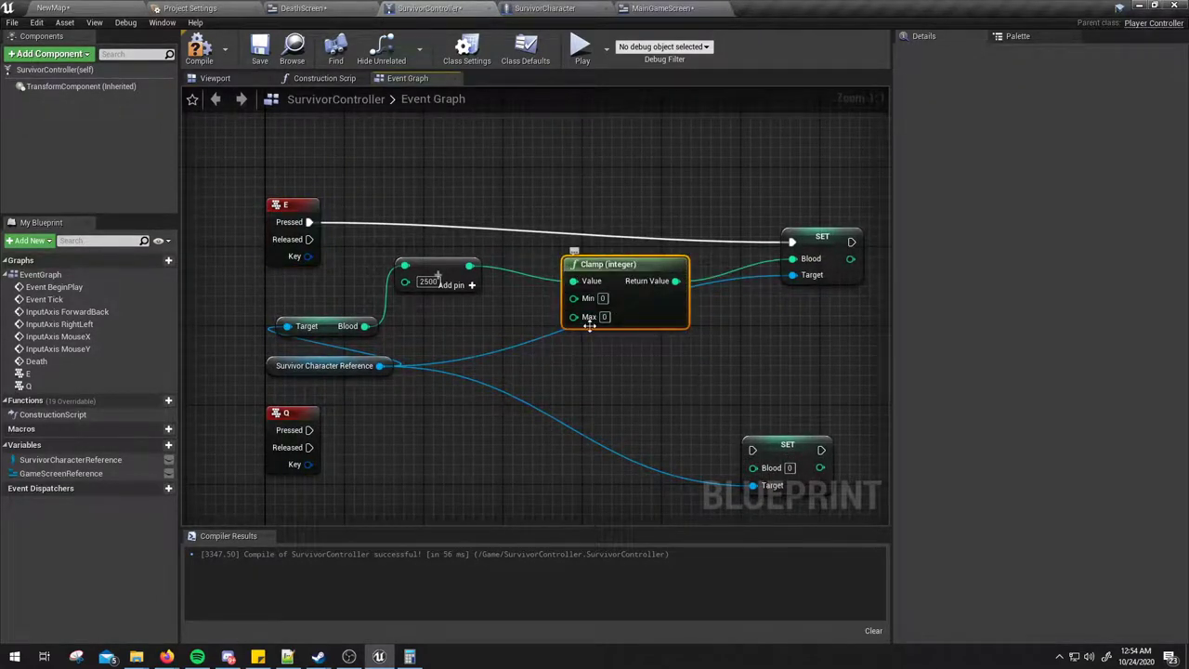
right_drag(633, 356, 619, 385)
click(619, 385)
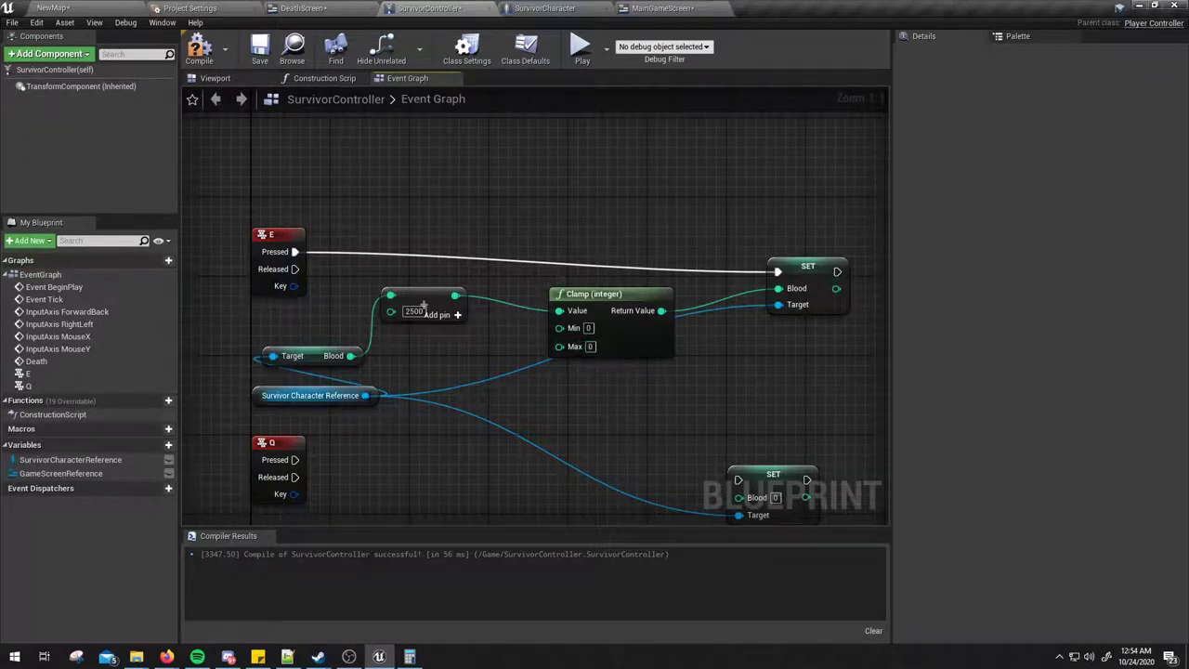
Step: Add a Get Blood Max getter and wire it into the Clamp node's Max pin
drag(365, 395, 395, 435)
text(get)
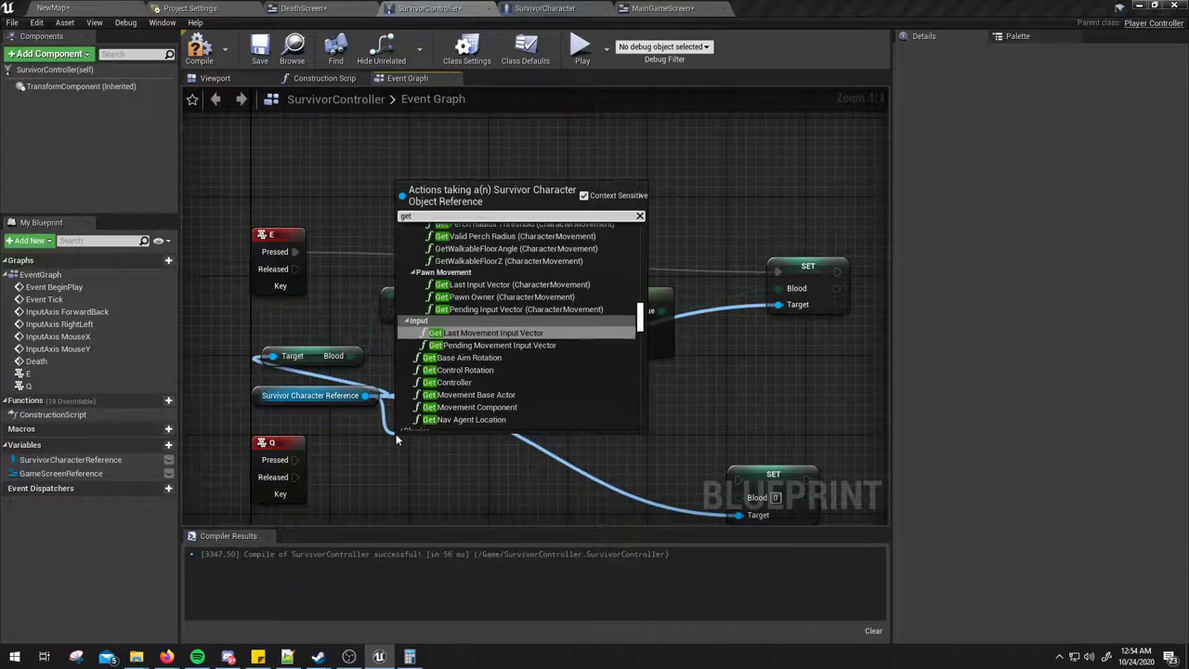
text( blood)
key(Return)
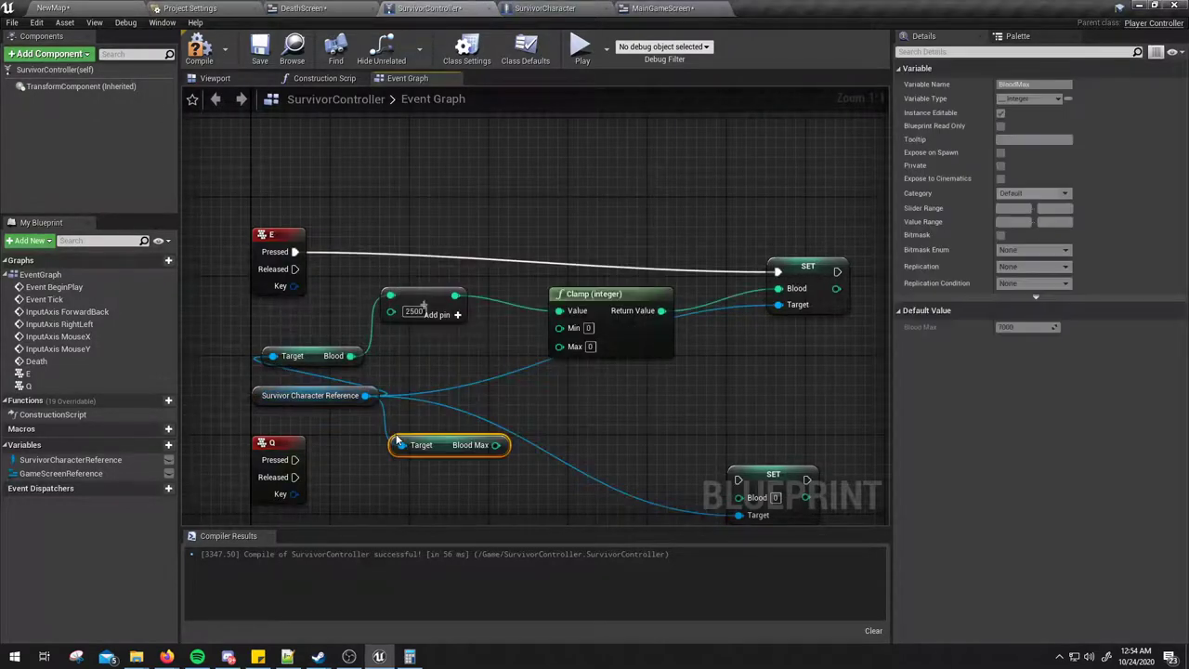
drag(495, 444, 579, 348)
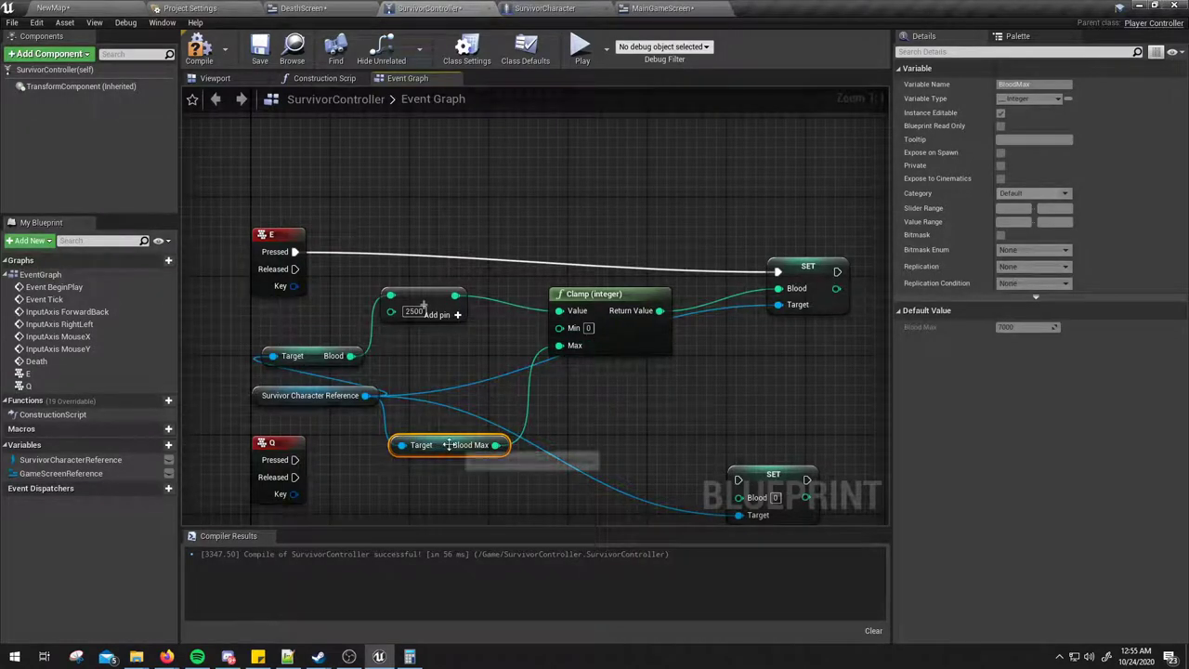
drag(451, 454, 452, 365)
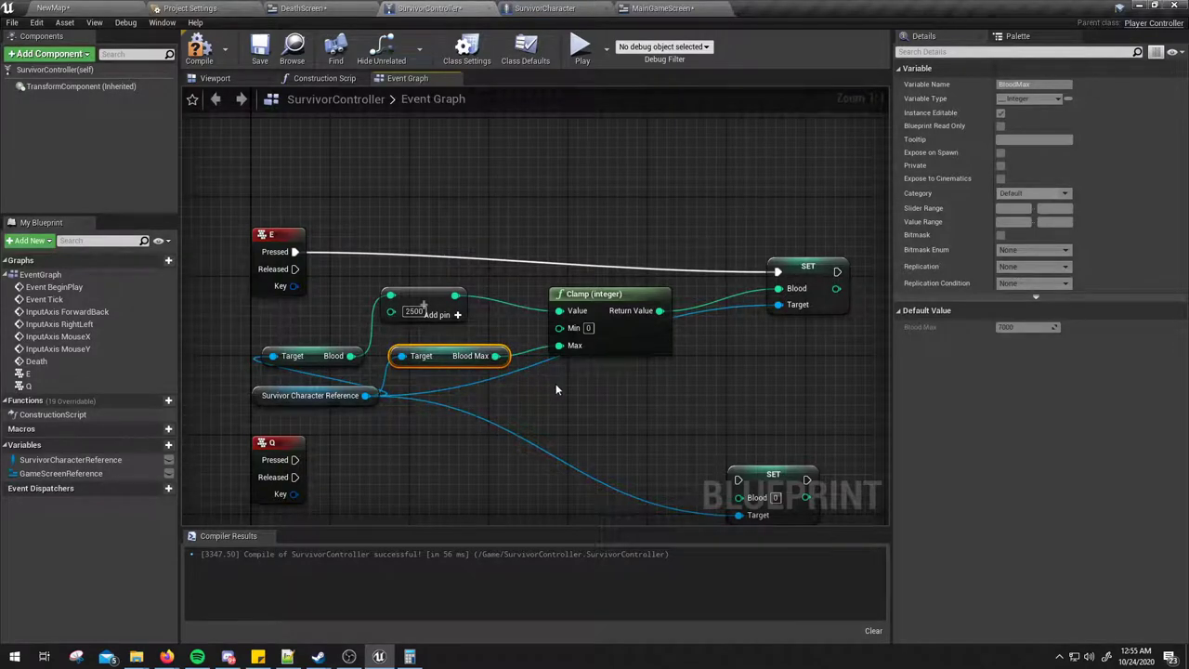
mouse_move(555, 383)
right_down()
mouse_move(544, 341)
mouse_move(563, 313)
right_up()
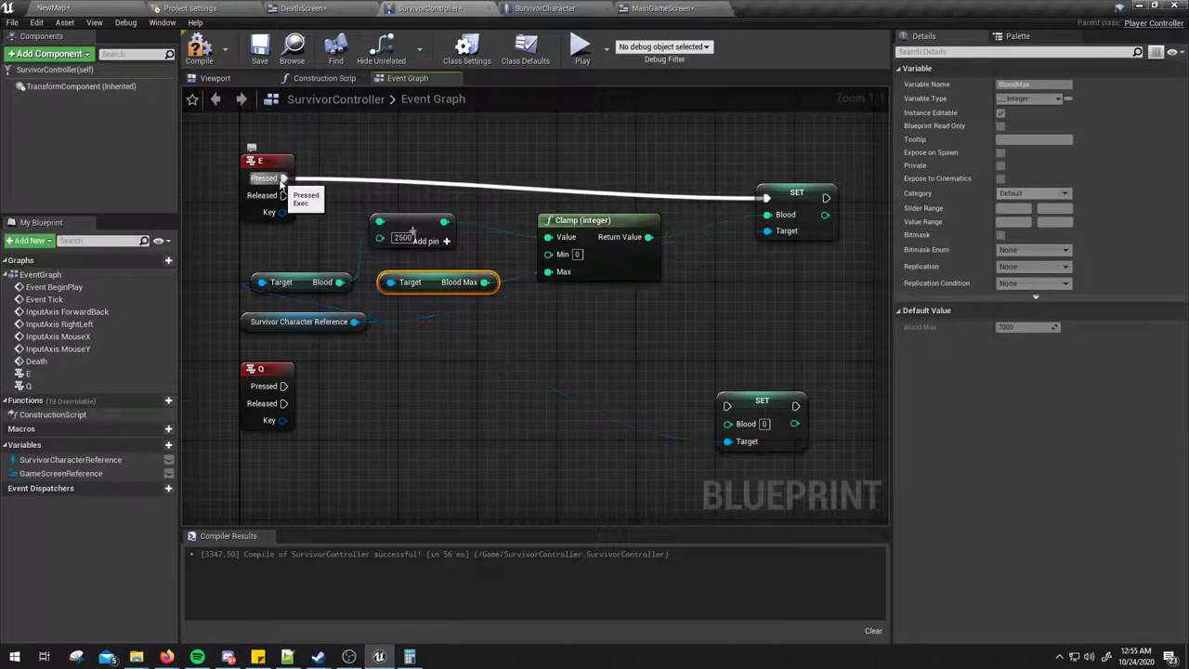
right_drag(567, 350, 568, 332)
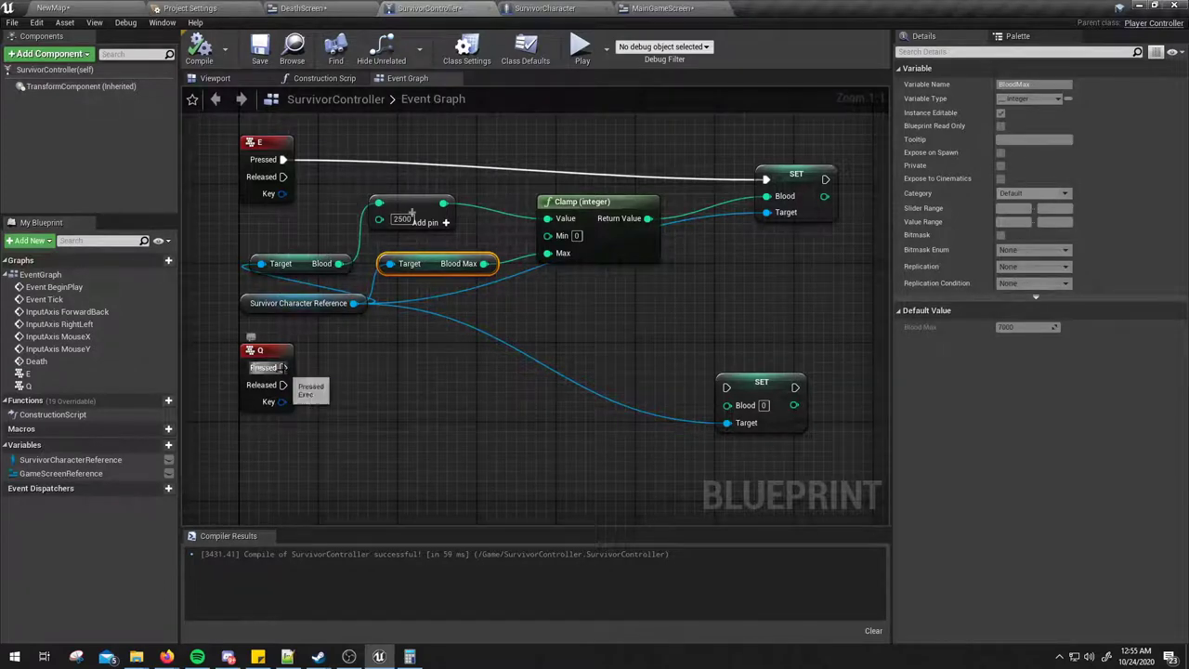
Step: Add a new Blood getter feeding an integer subtract node set to 250
drag(353, 303, 339, 355)
text(get)
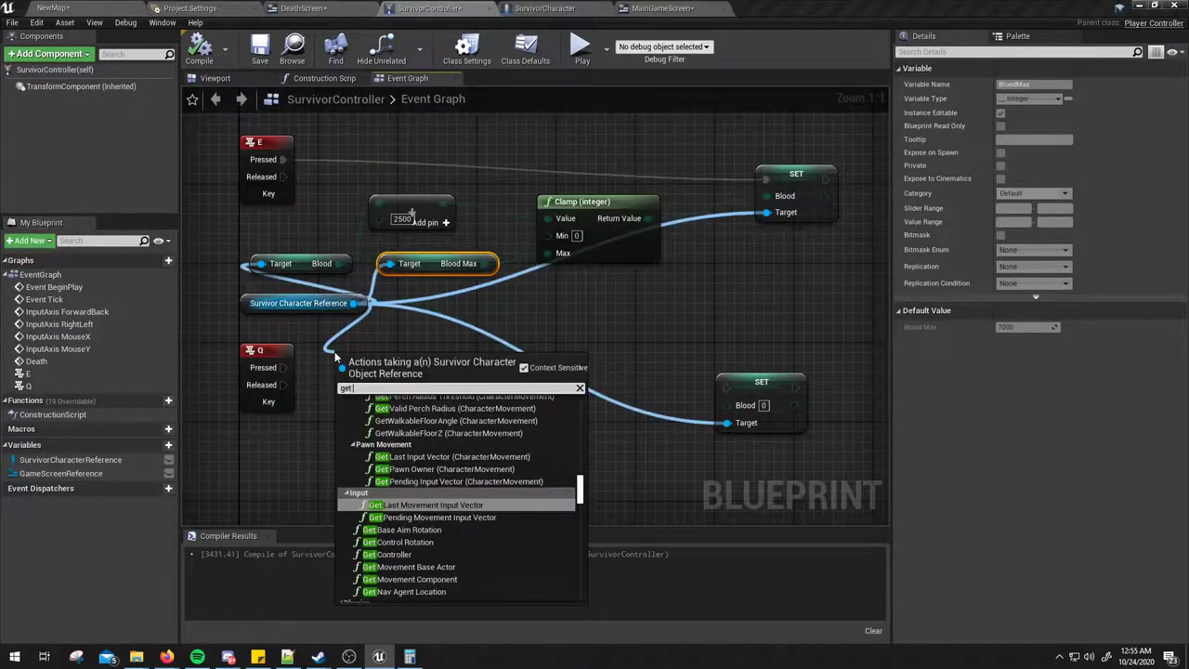
text(blood)
key(Return)
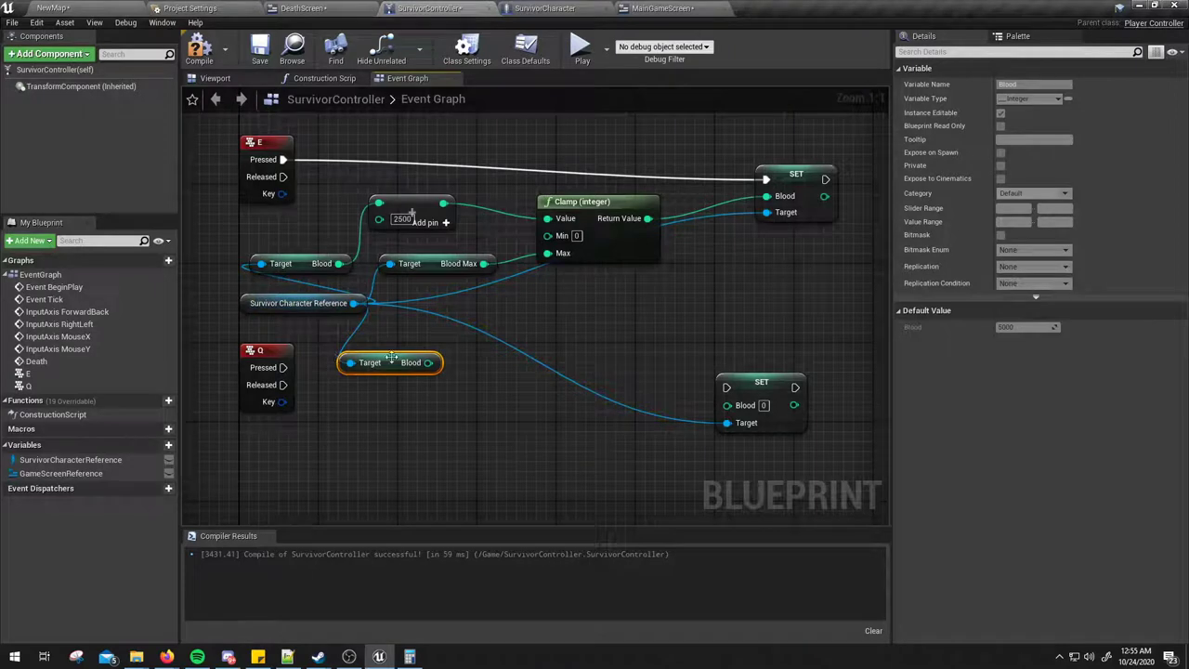
drag(427, 362, 476, 393)
text(-)
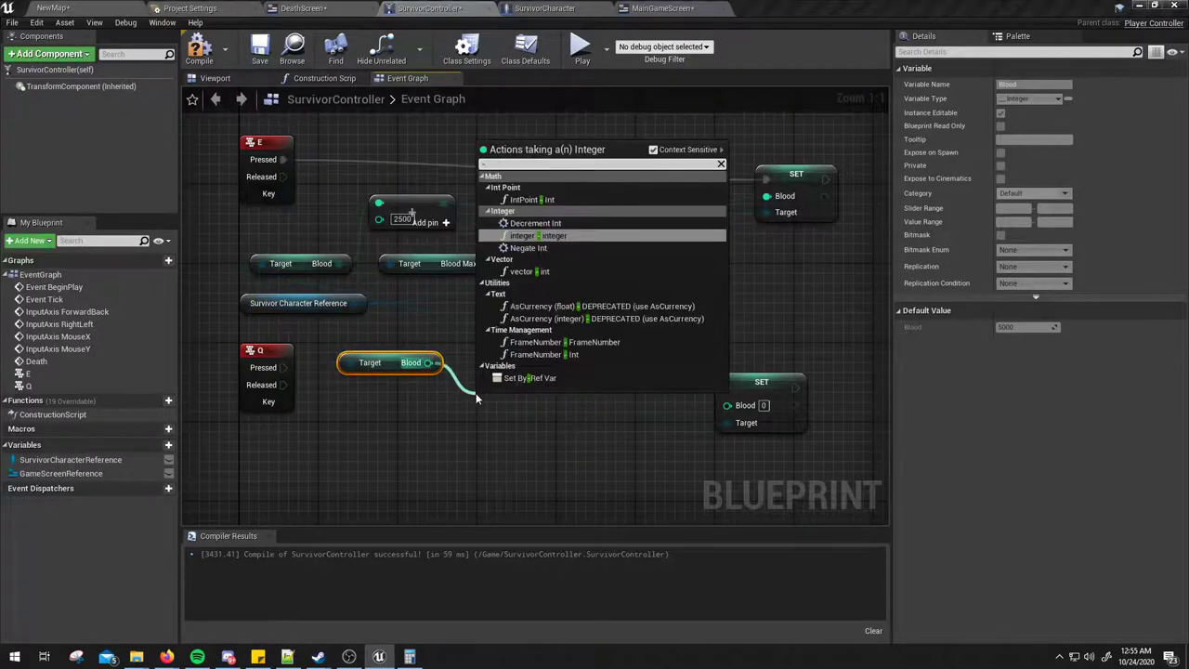
key(Return)
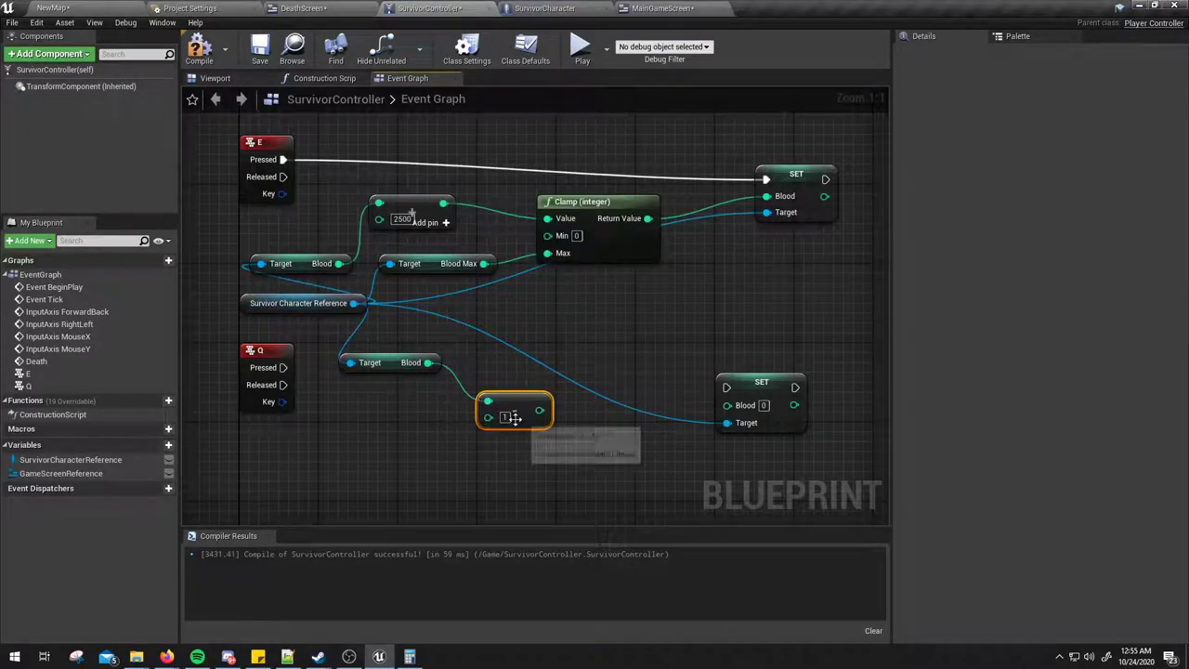
click(505, 417)
text(50)
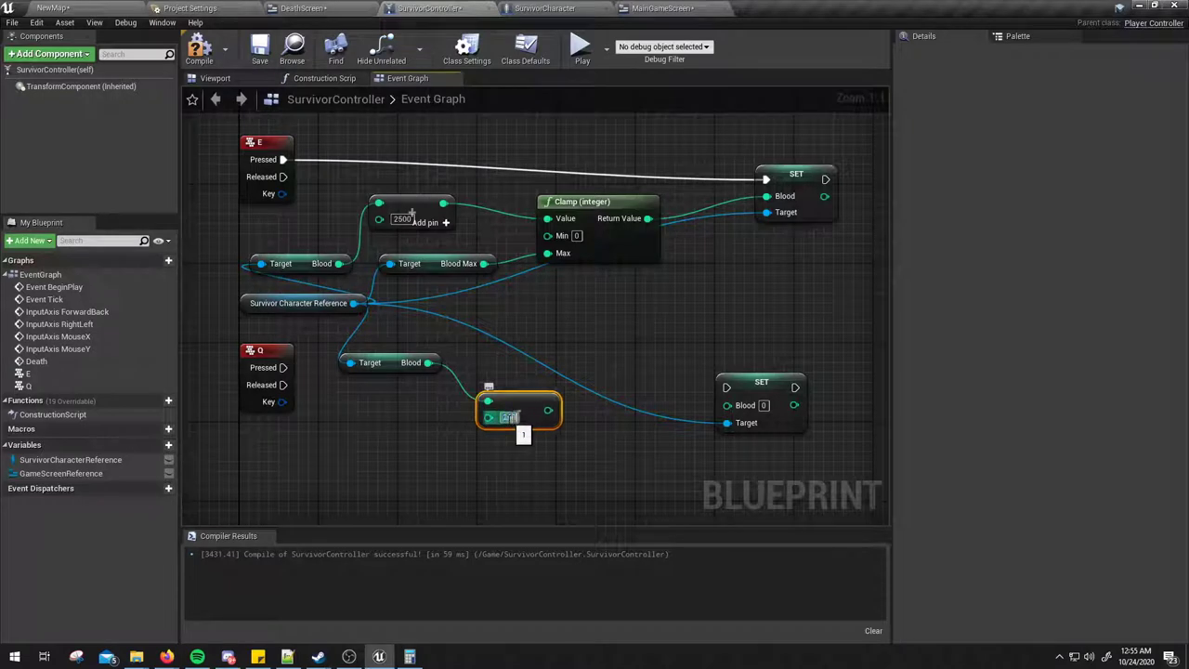
right_drag(647, 246, 581, 217)
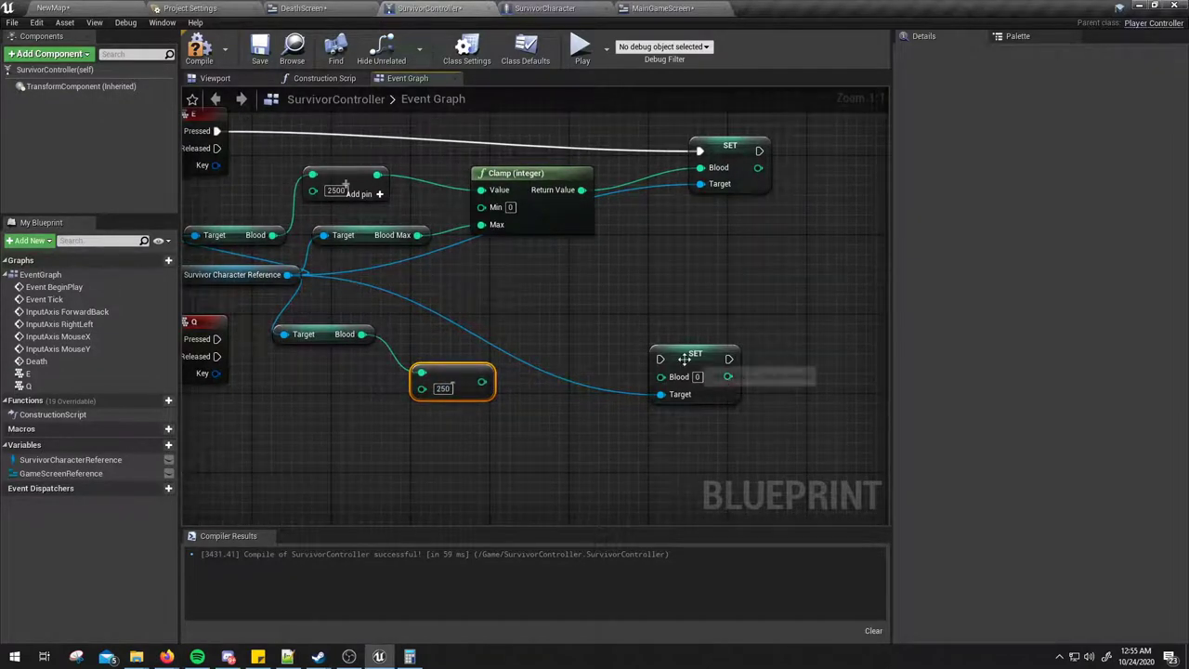
click(771, 355)
Step: Copy-paste the Clamp node, feed it Blood minus 250, and send its output to the lower SET Blood
click(525, 203)
key(ctrl+c)
key(ctrl+v)
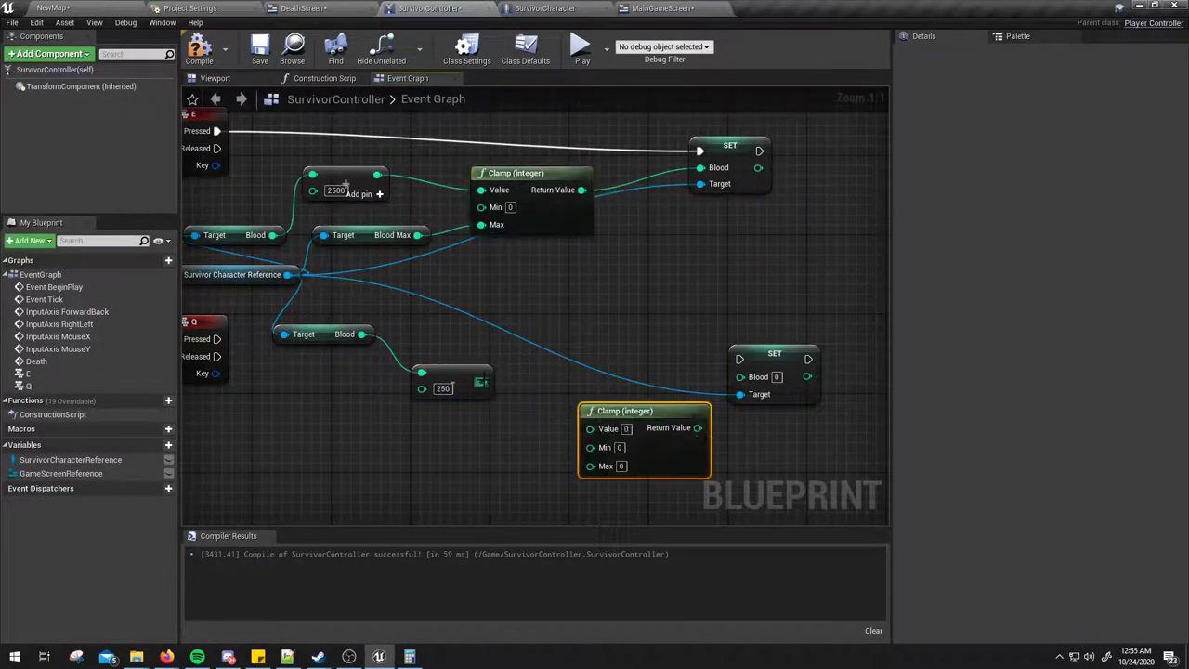
drag(482, 381, 595, 438)
drag(692, 427, 740, 375)
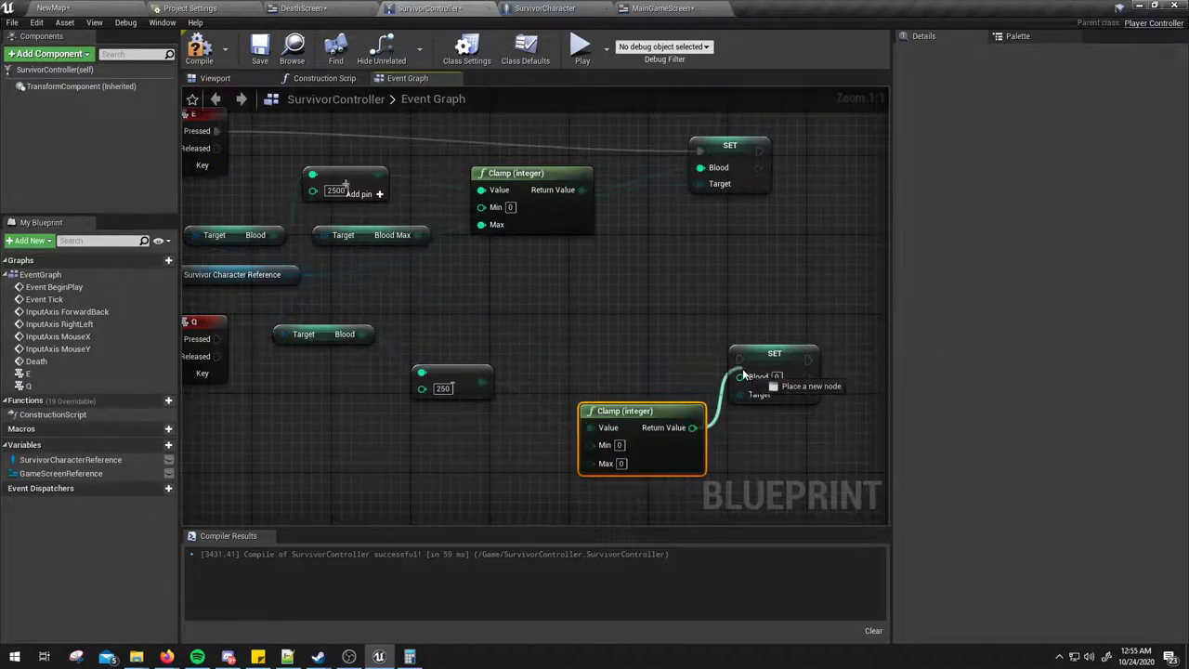
drag(666, 407, 636, 397)
right_drag(556, 370, 587, 343)
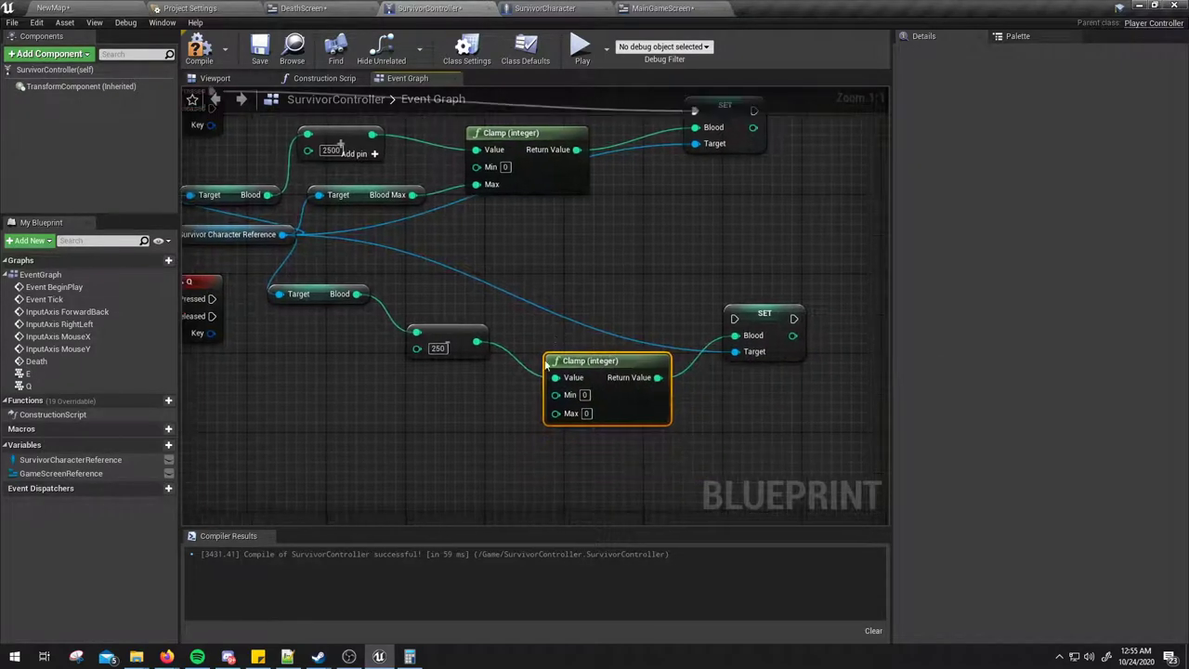
Step: Use Blood Max as the new Clamp's Max and have Q Pressed run the Blood setter
click(409, 208)
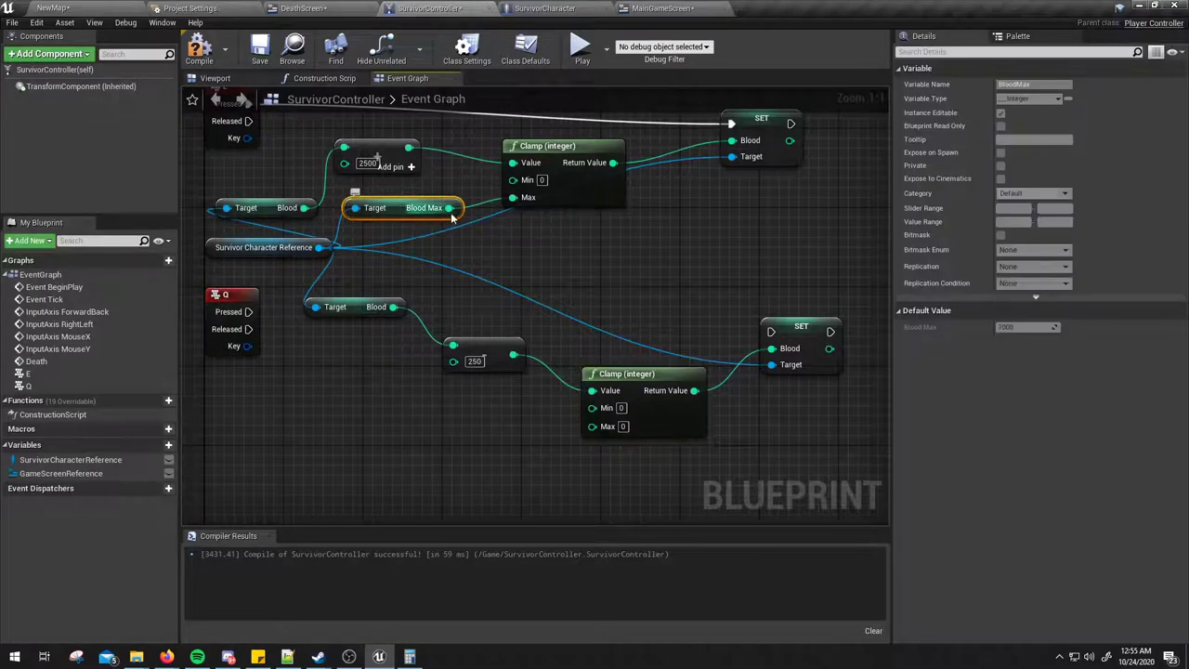
drag(449, 208, 594, 425)
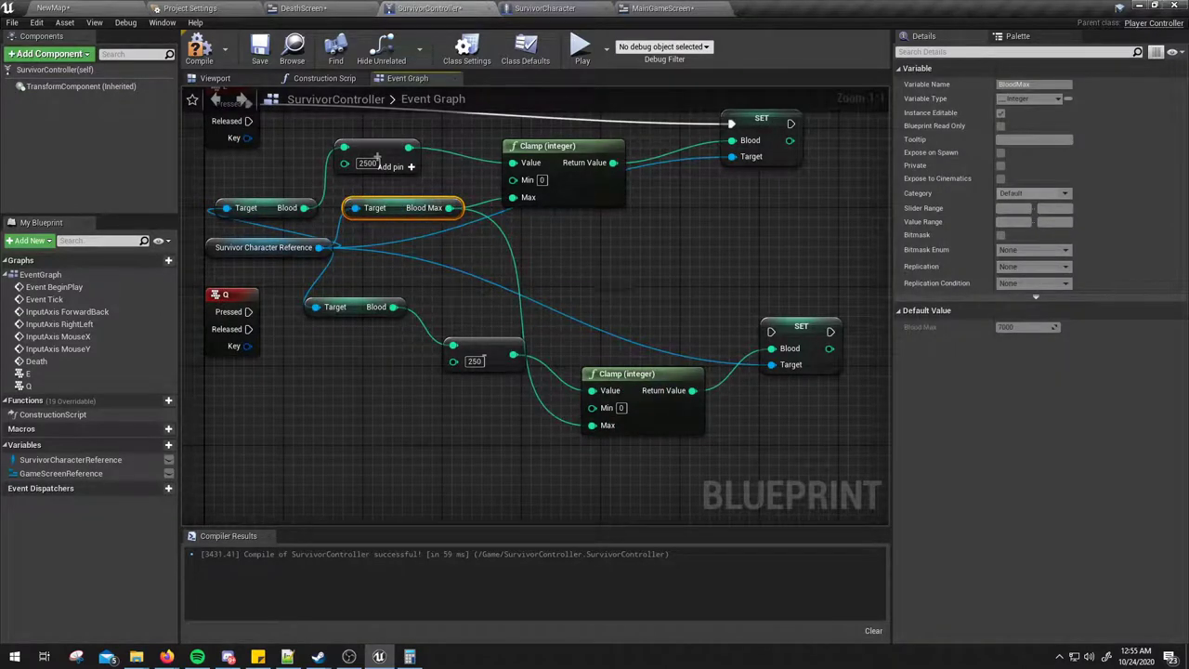
mouse_move(619, 289)
right_down()
mouse_move(628, 318)
mouse_move(652, 305)
right_up()
drag(280, 326, 803, 346)
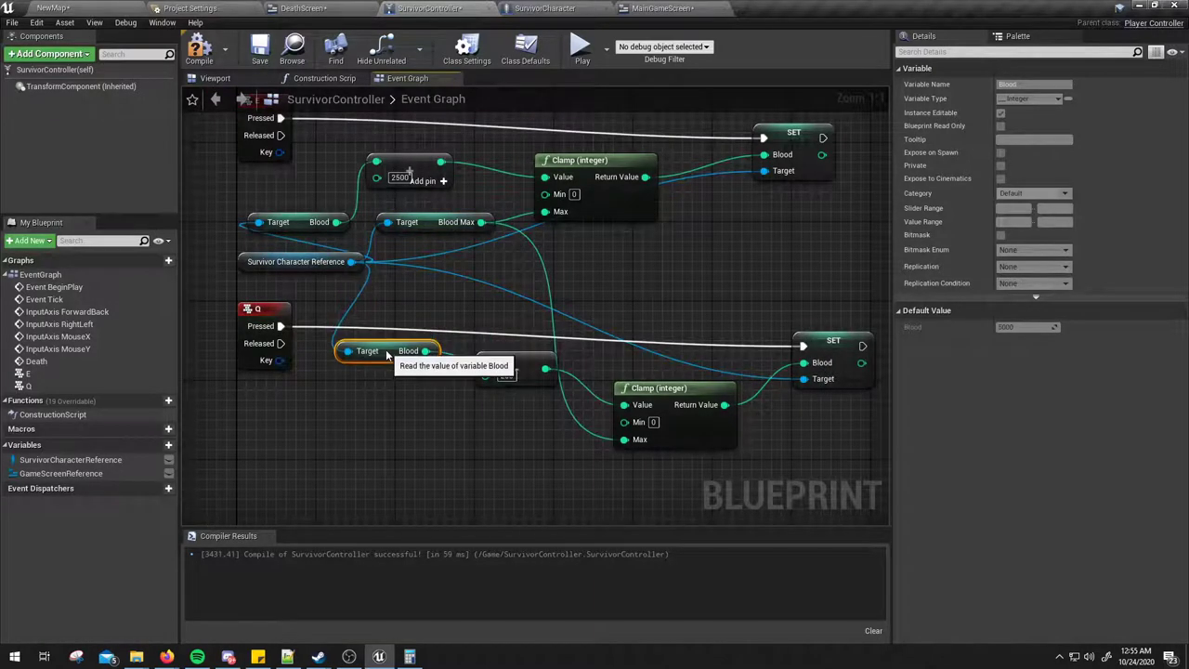
Step: Inspect the Q chain's Blood getter, 250 subtract node and setter, then zoom out
right_drag(386, 345, 381, 336)
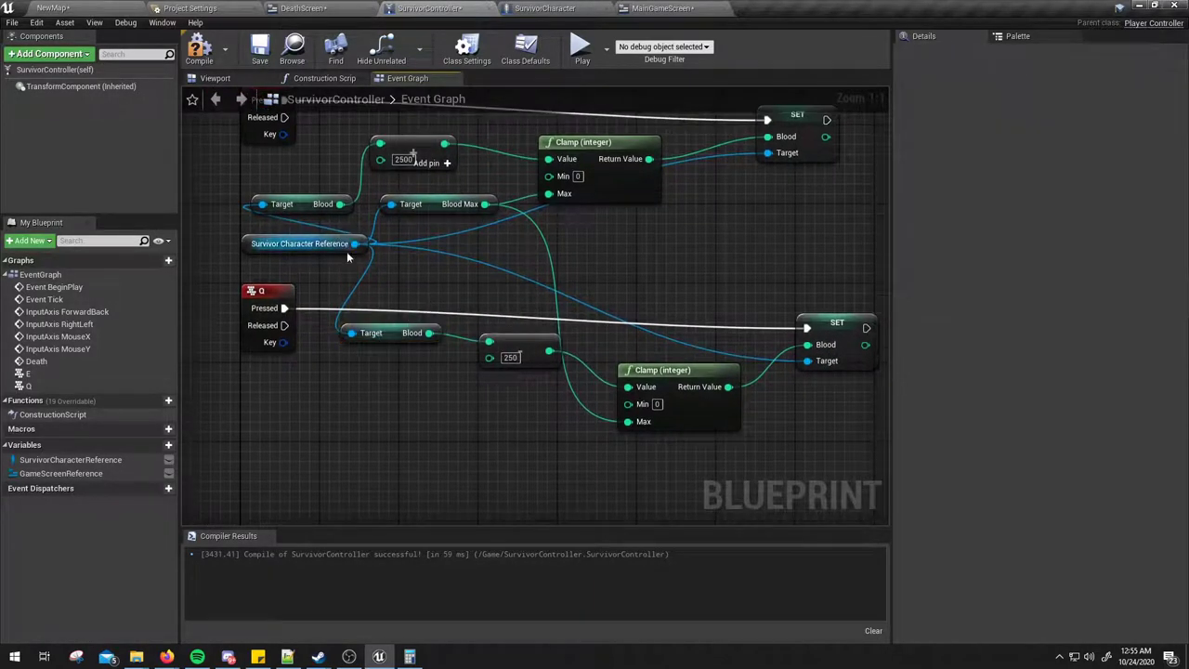
click(390, 336)
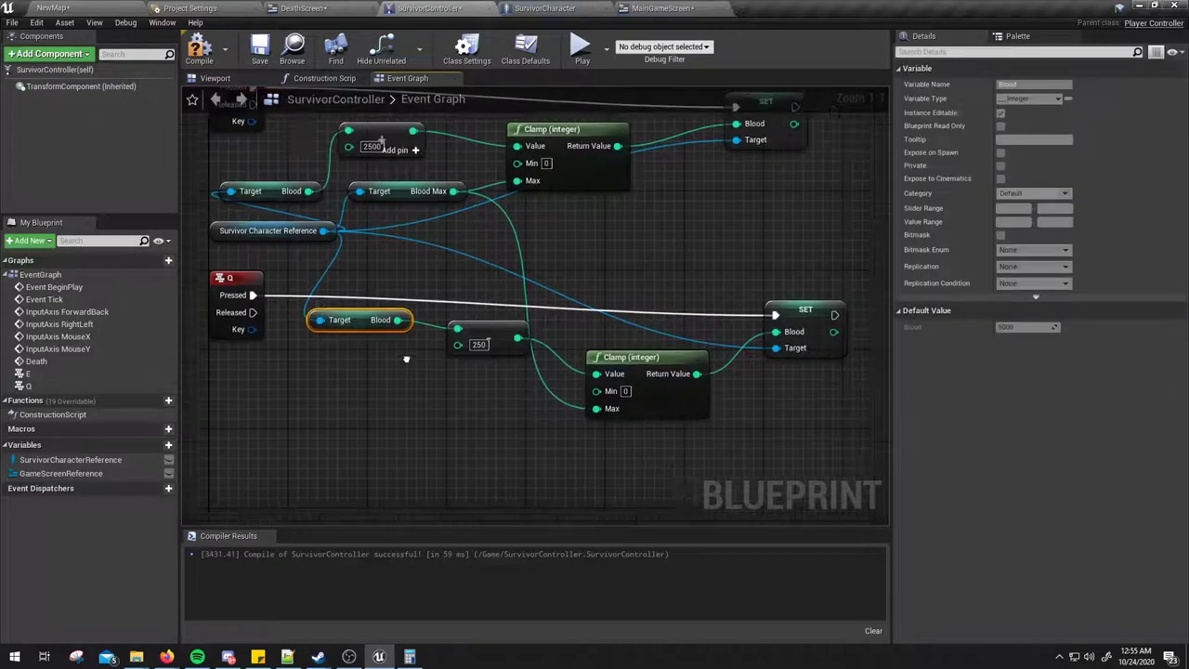
click(478, 332)
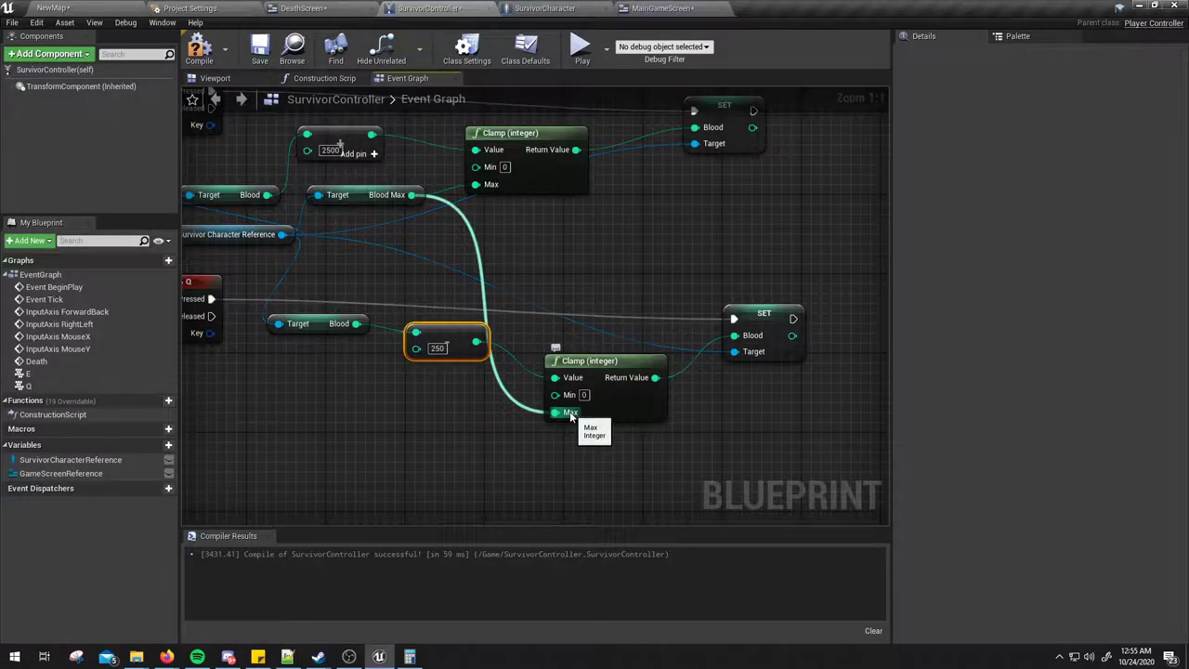
click(760, 315)
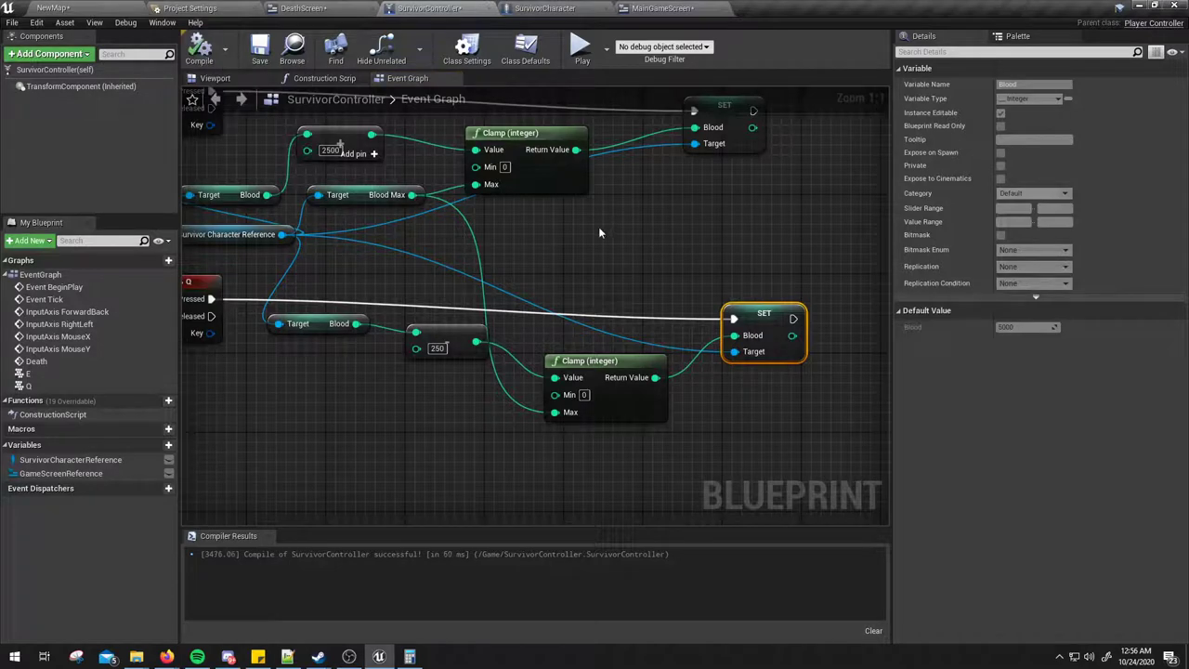
scroll(598, 227, down, 1)
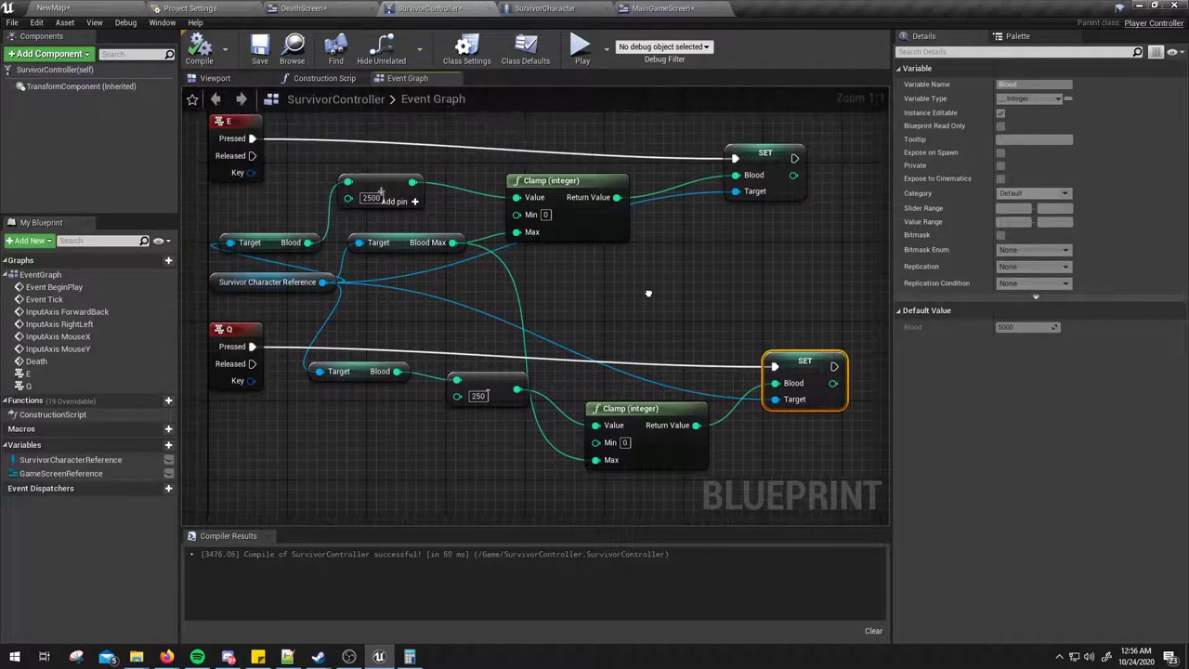
right_drag(599, 227, 655, 293)
Step: Run the play preview, press E to add Blood, then stop it
click(591, 47)
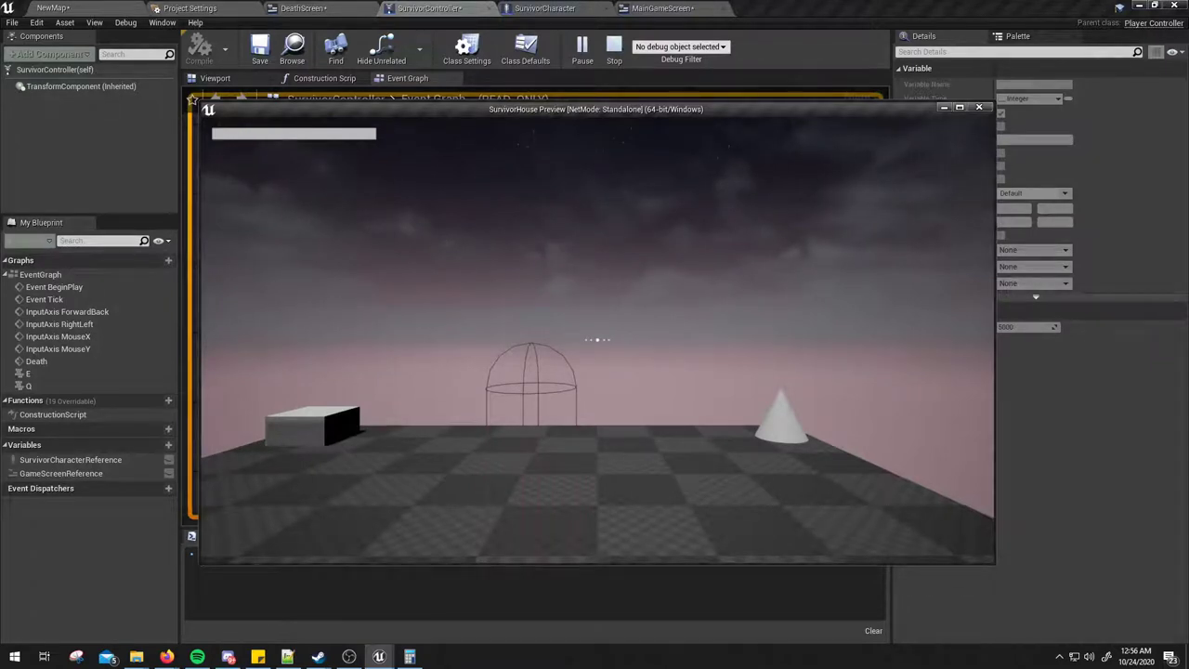
key(e)
key(e)
key(e)
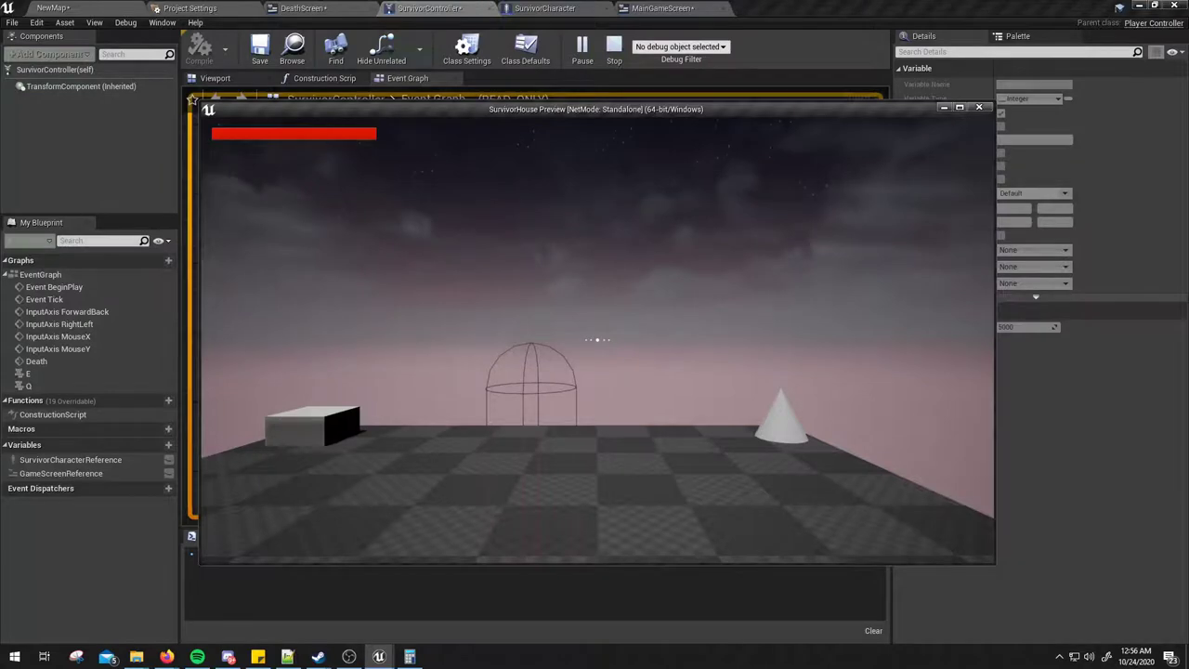
key(Escape)
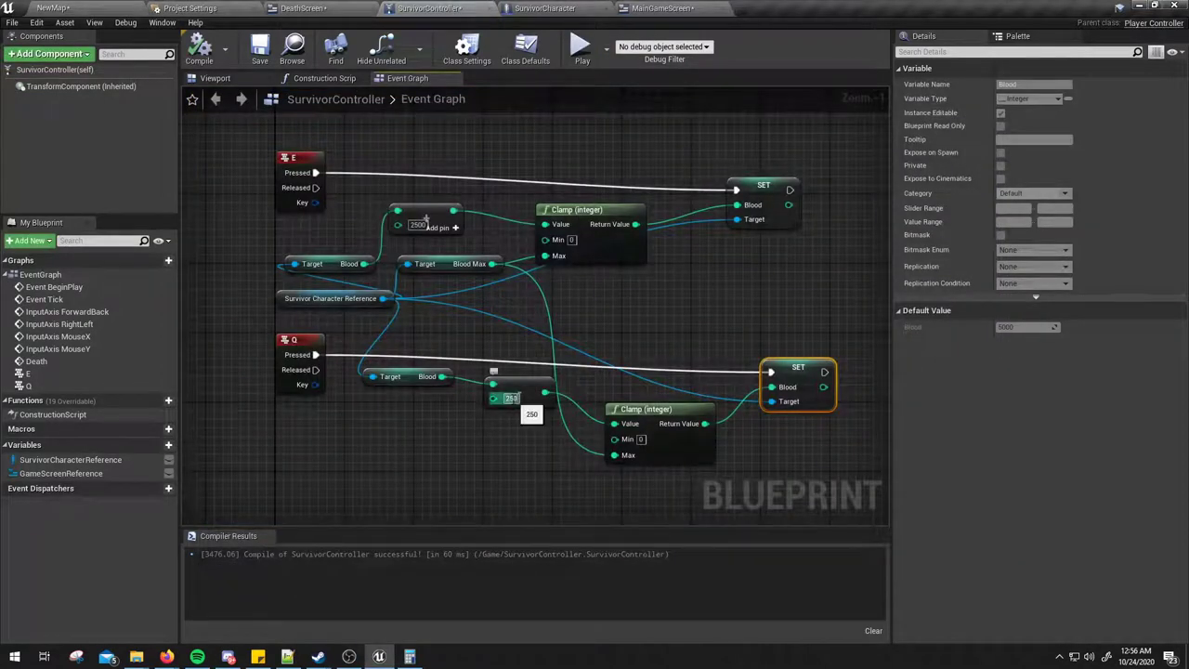
Step: Change the E add amount from 2500 to 250, recompile, and rerun the preview
click(420, 226)
key(Return)
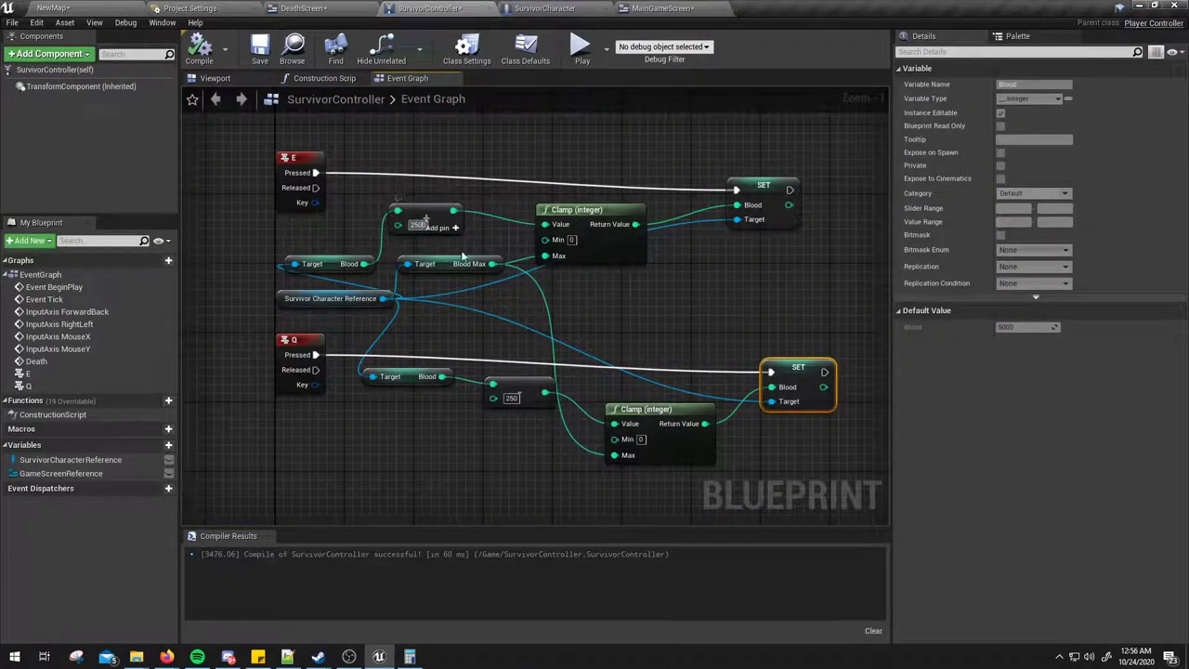
click(577, 130)
click(198, 48)
click(580, 55)
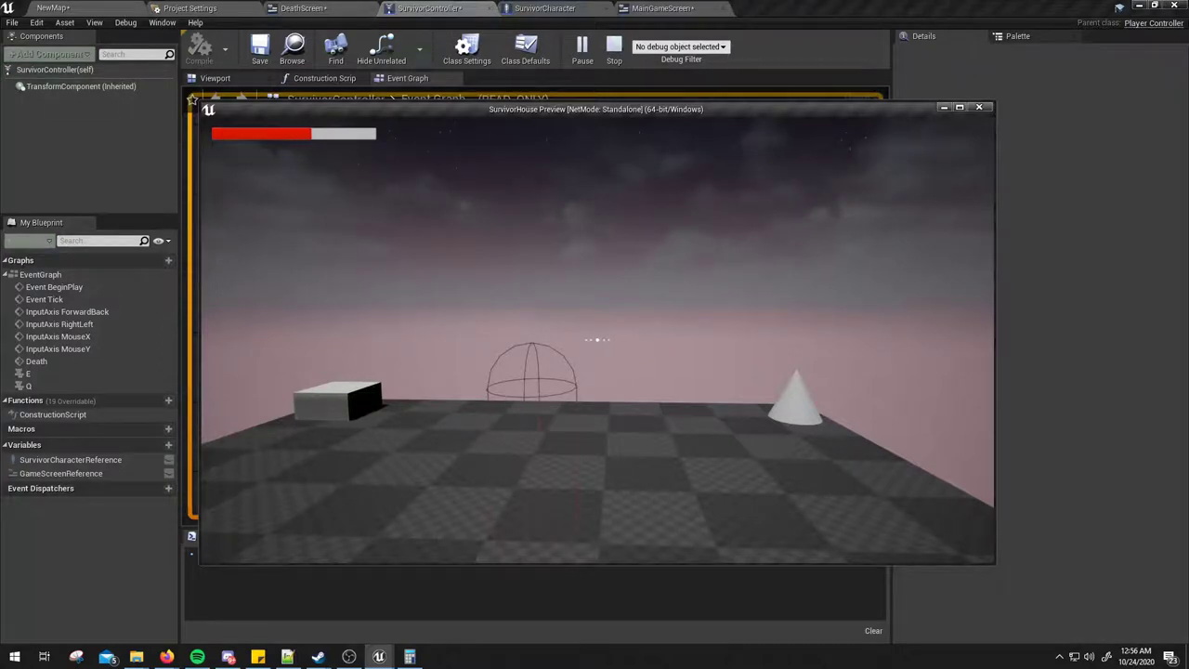
key(Escape)
right_drag(630, 320, 595, 327)
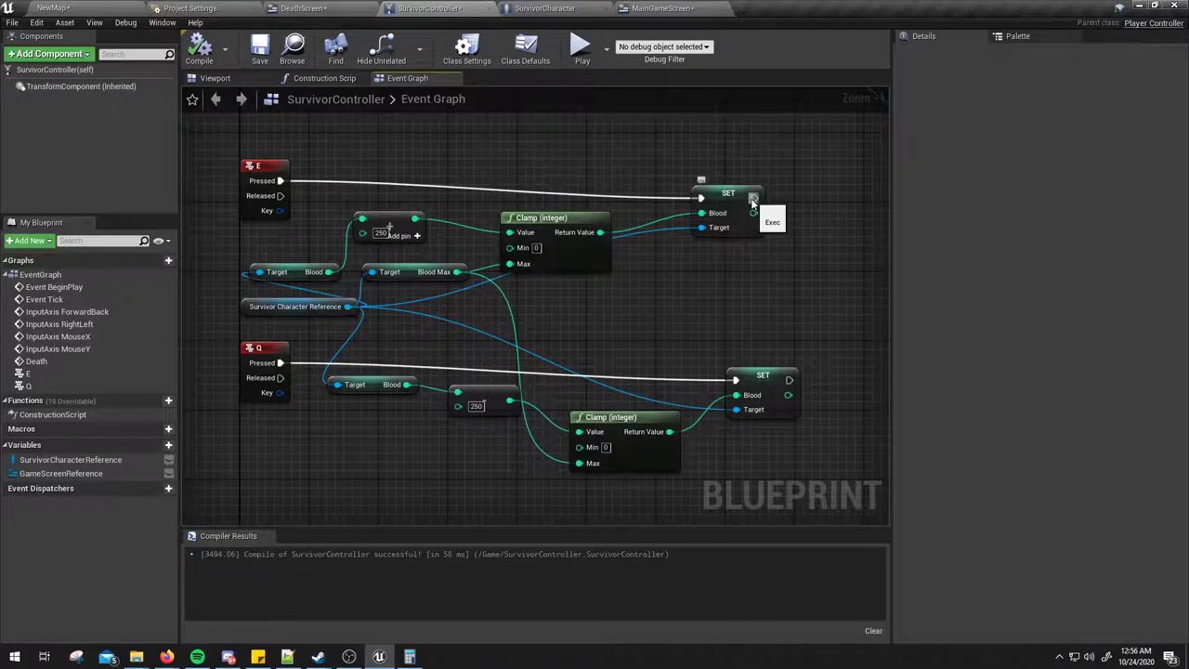
Step: Add a Print String after the upper Blood setter that prints the new Blood value
right_drag(788, 237, 755, 241)
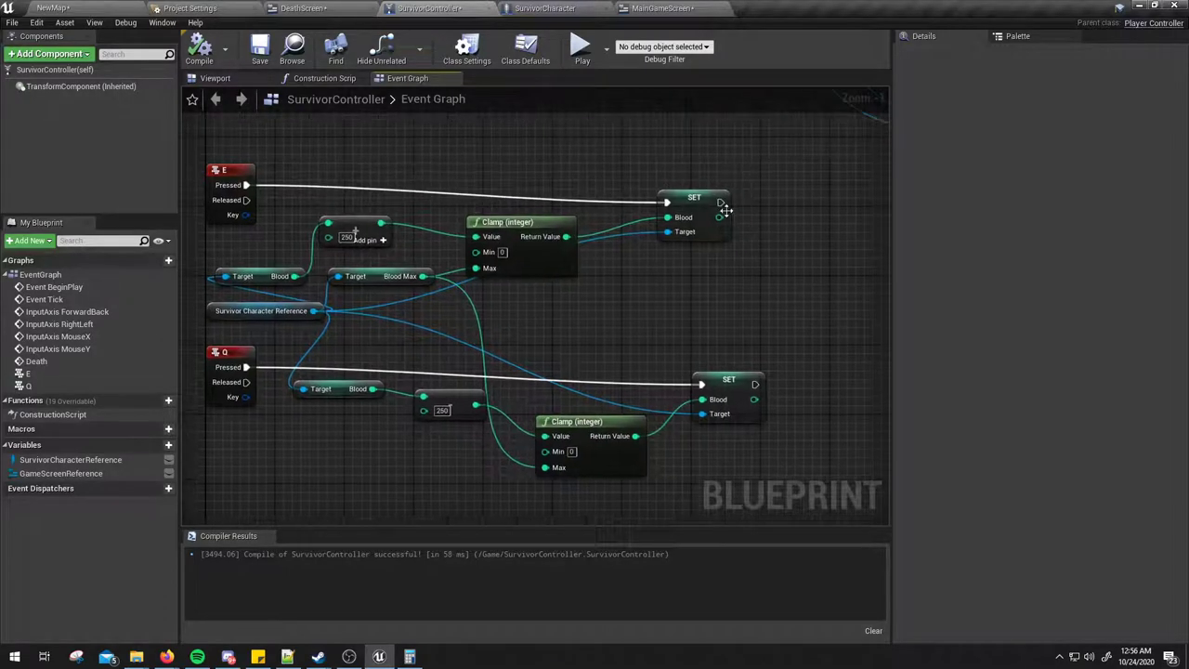
drag(721, 201, 763, 200)
text(pri)
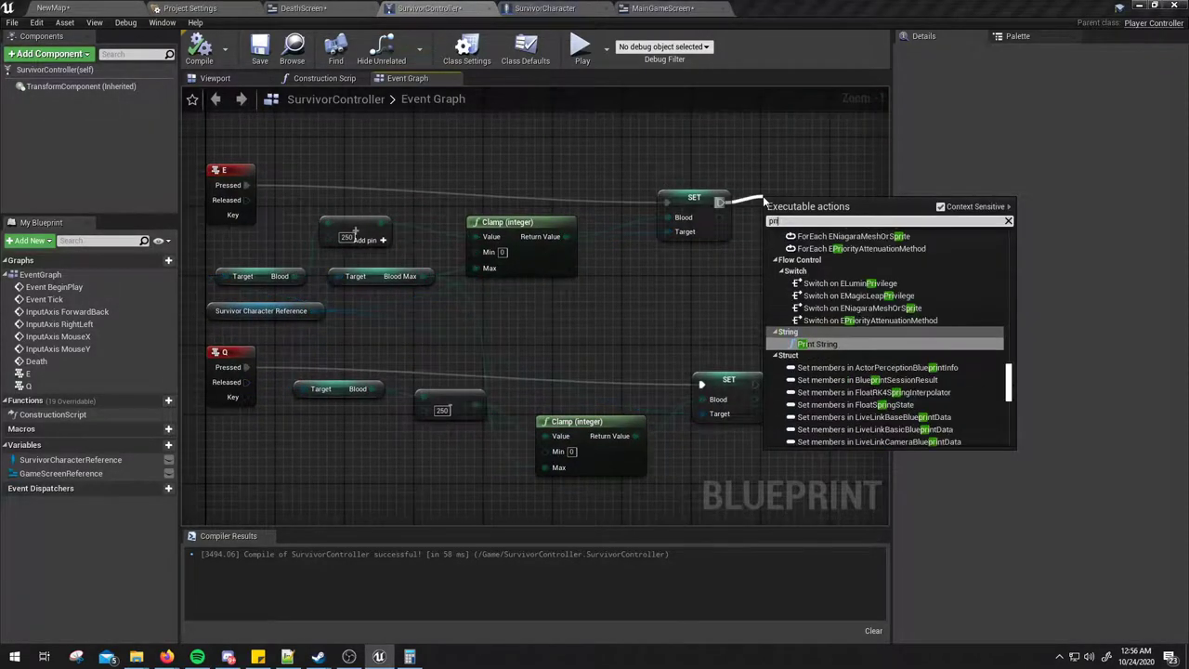
key(Return)
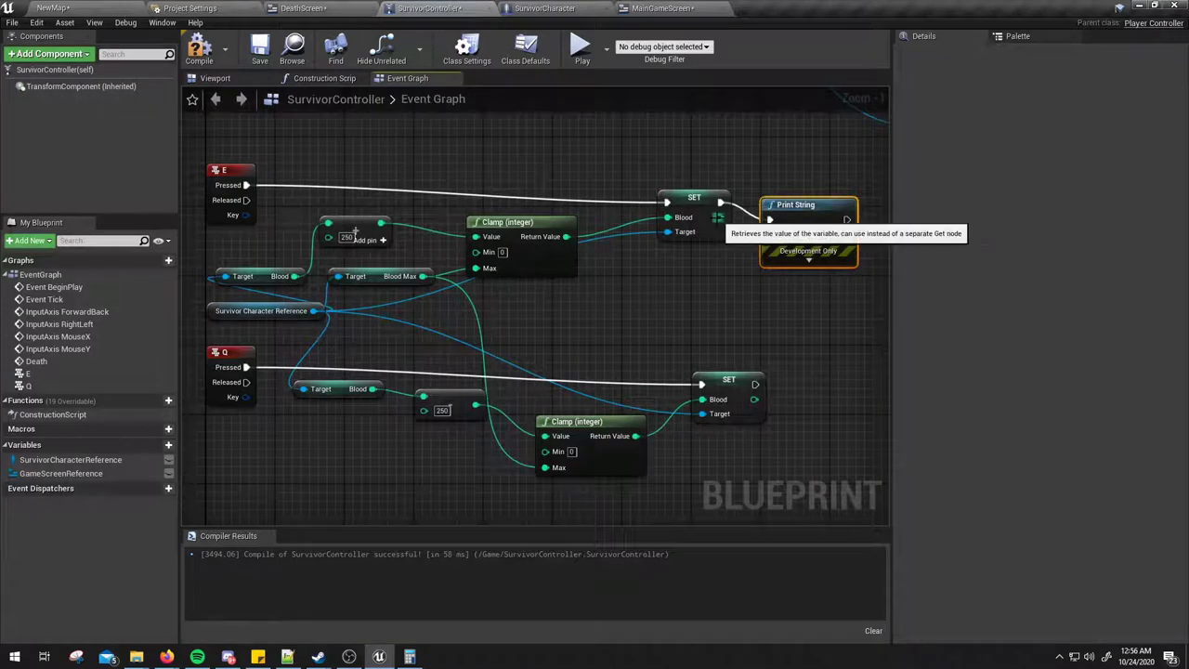
mouse_move(720, 216)
mouse_down()
mouse_move(773, 247)
mouse_move(770, 235)
mouse_up()
right_drag(770, 235, 649, 238)
drag(675, 207, 736, 190)
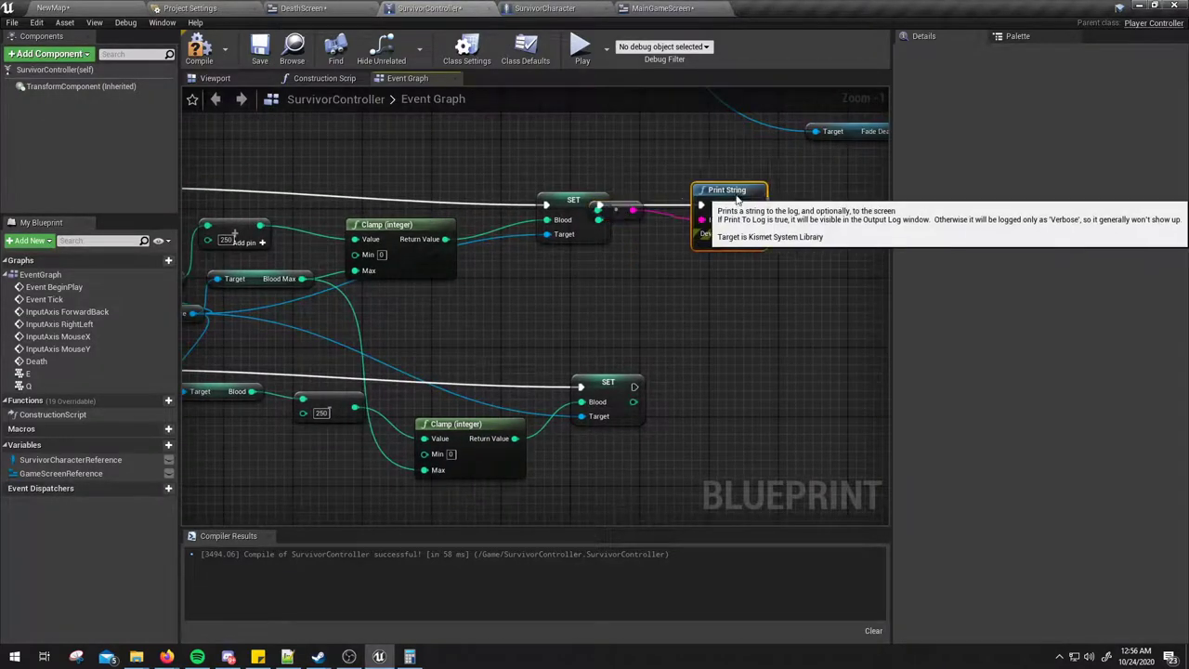
drag(614, 209, 658, 244)
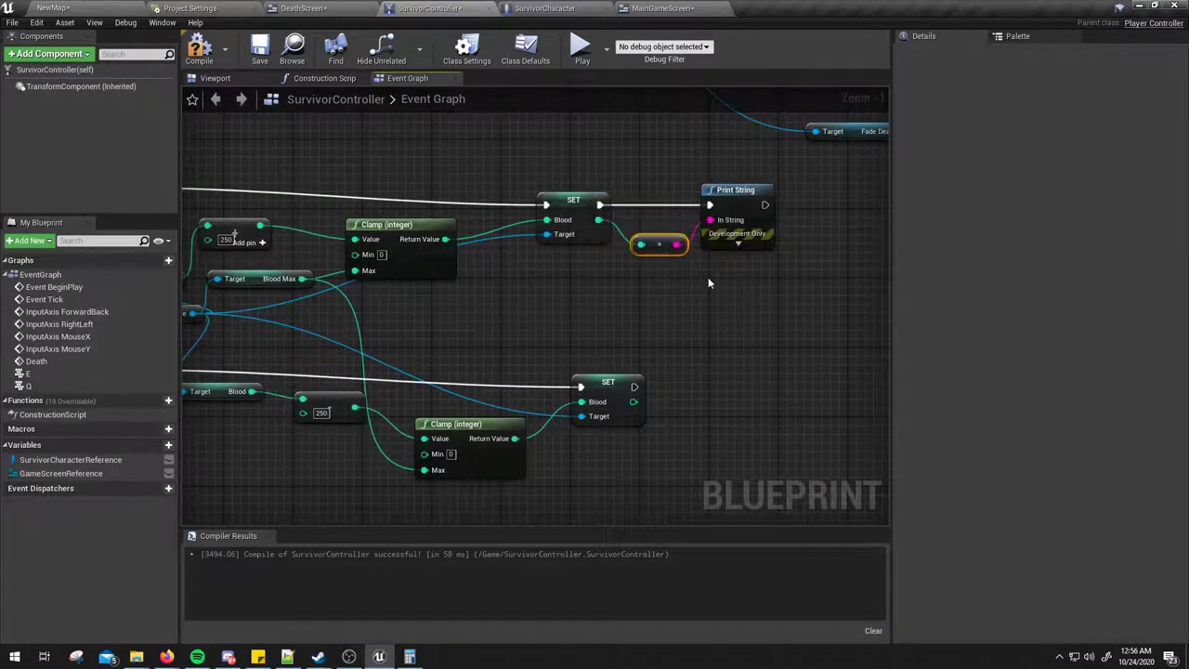
click(726, 183)
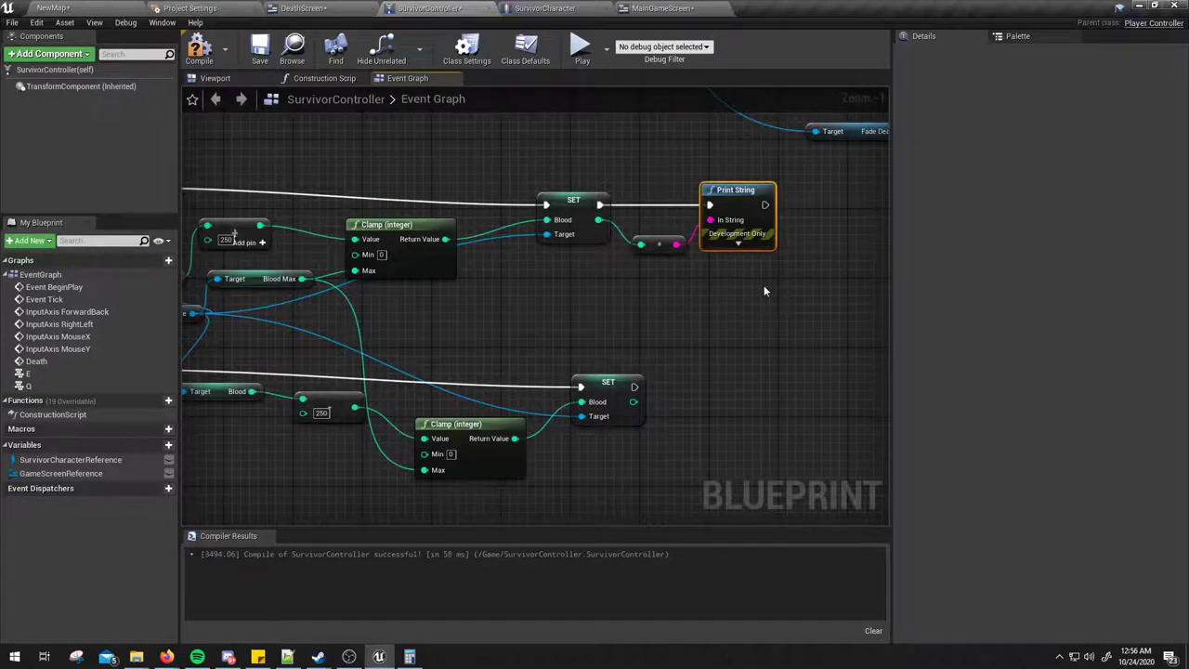
mouse_move(750, 234)
Step: Copy the print nodes, wire them after the lower SET's Blood output, and launch Play
right_drag(745, 291, 697, 260)
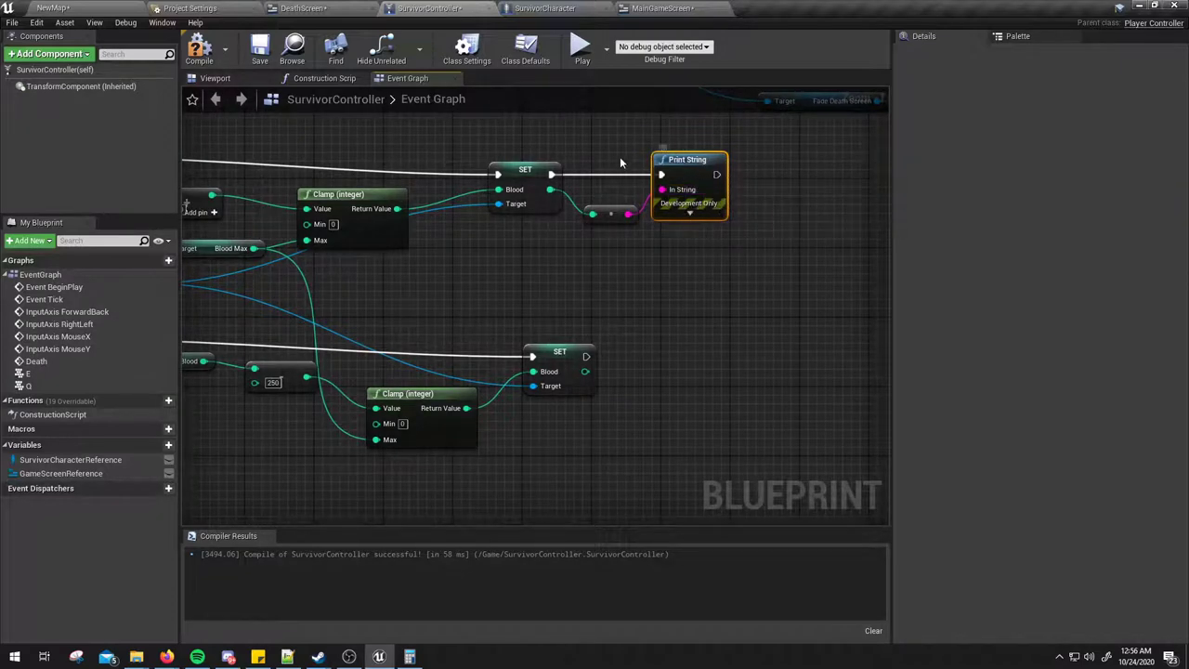
drag(581, 193, 720, 244)
key(ctrl+c)
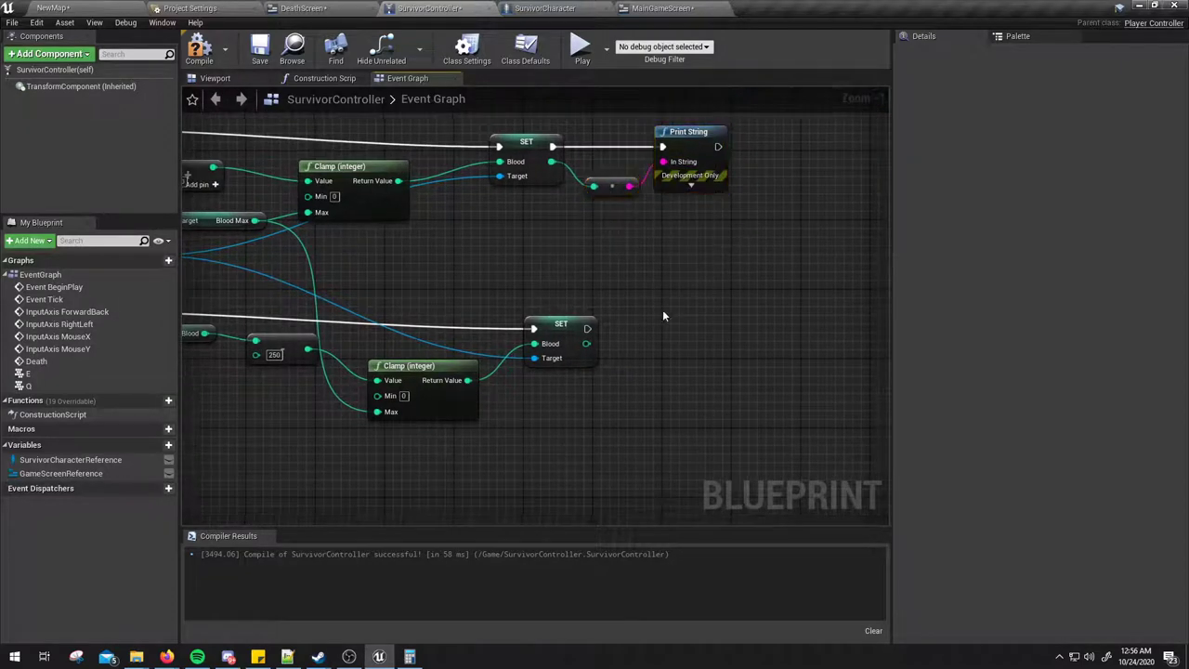
key(ctrl+v)
drag(587, 328, 698, 311)
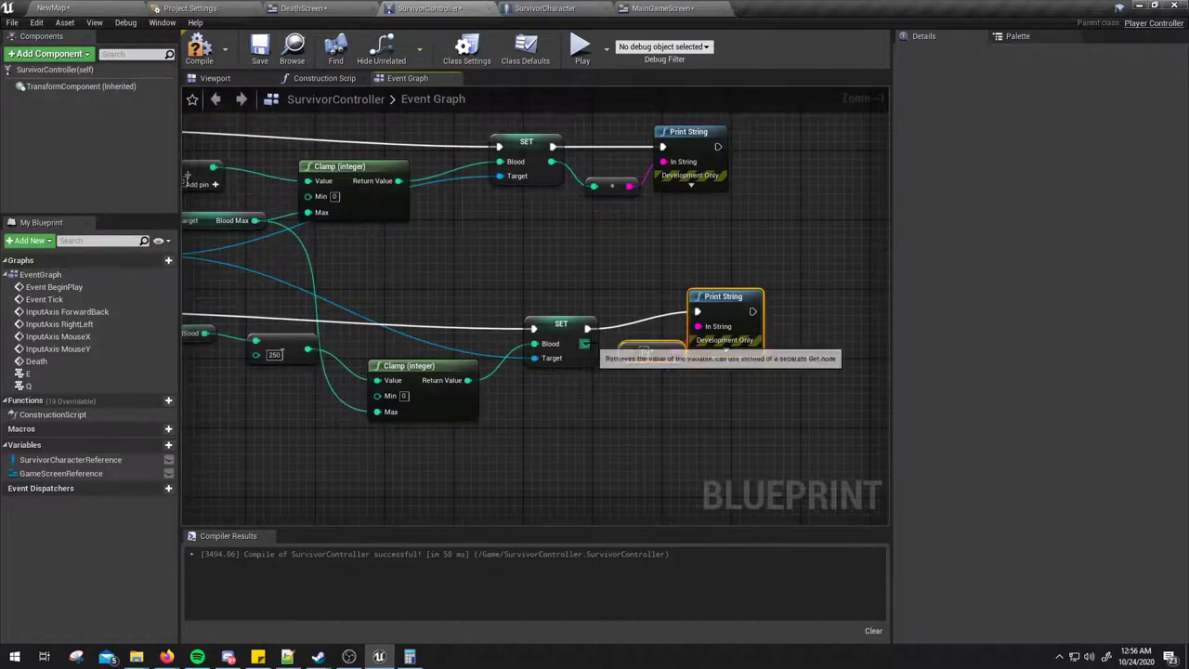
drag(627, 349, 586, 344)
click(577, 54)
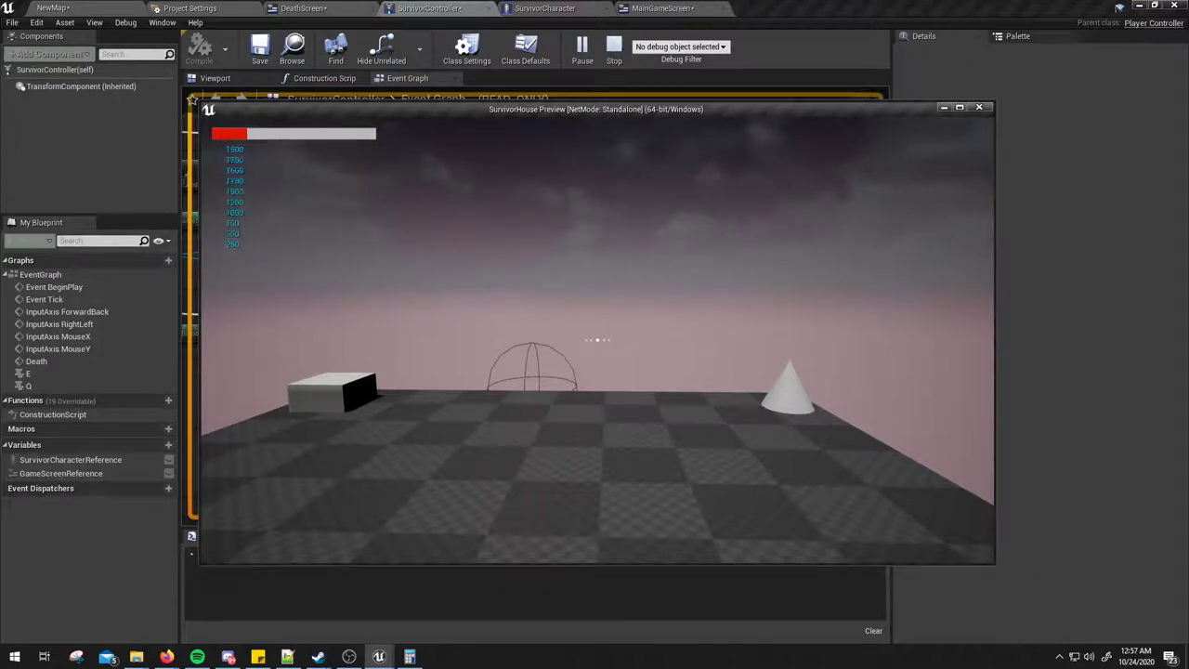
Step: Stop the preview, delete both Print String nodes and their converters, and recompile
key(Escape)
drag(605, 112, 818, 412)
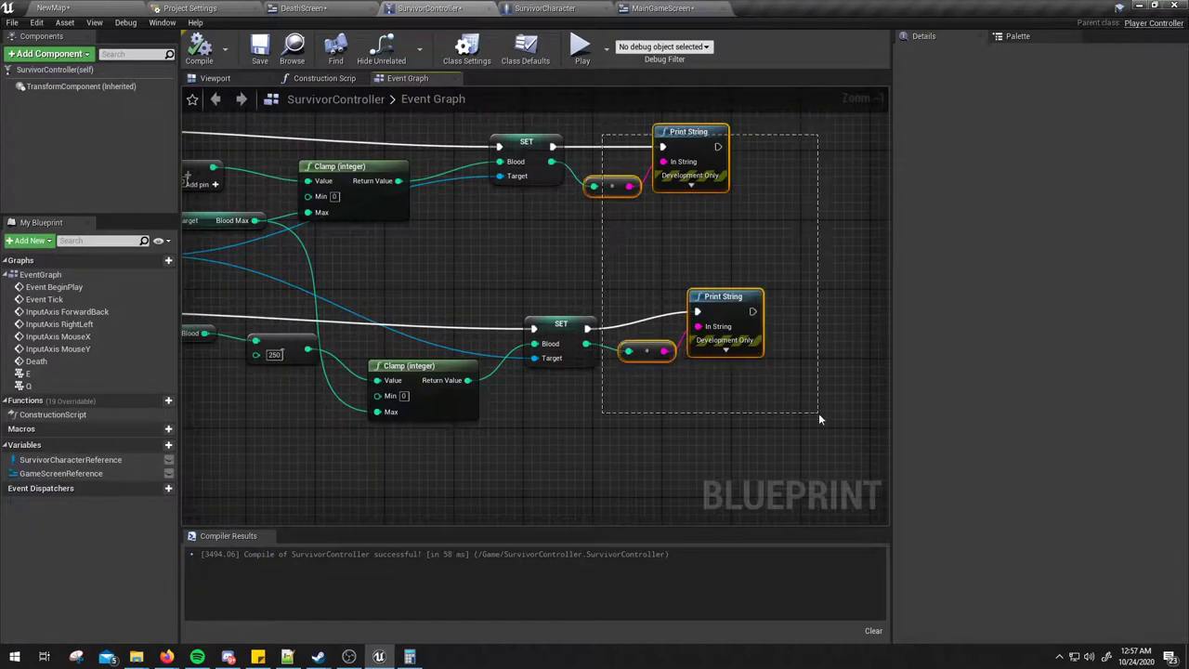
key(Delete)
right_drag(605, 414, 827, 438)
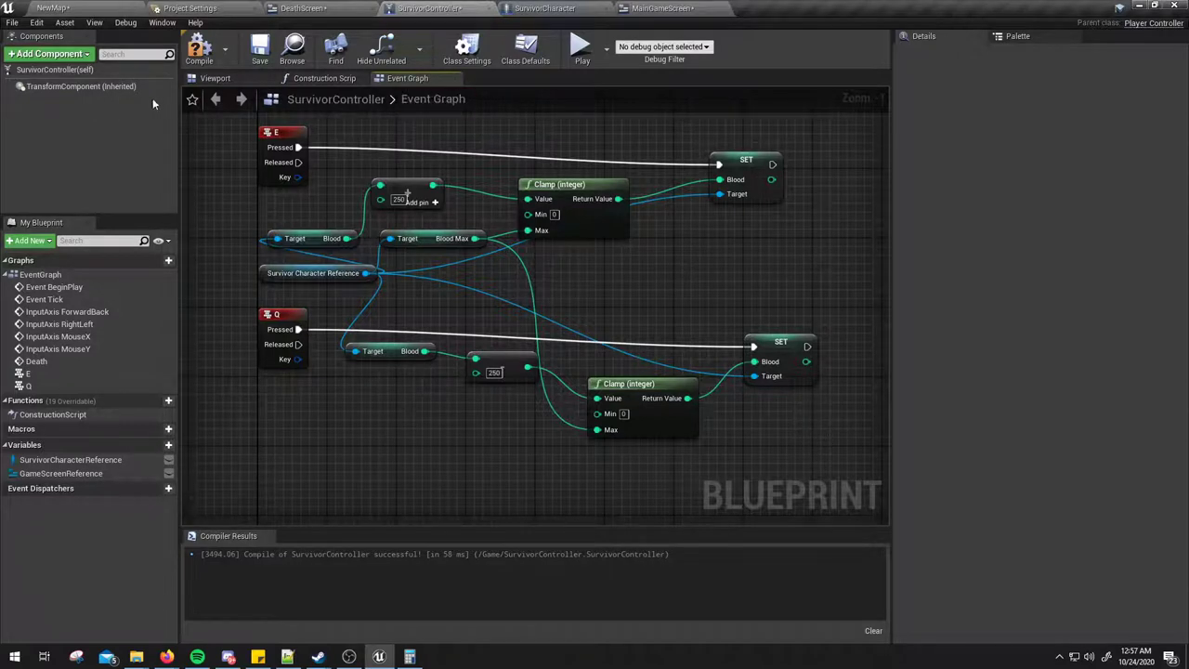
click(198, 48)
Step: Navigate to the Death custom event and select it to review its chain
scroll(628, 318, down, 4)
mouse_move(629, 318)
right_down()
mouse_move(544, 406)
mouse_move(393, 451)
mouse_move(589, 418)
mouse_move(648, 434)
right_up()
scroll(457, 324, up, 2)
scroll(472, 357, up, 1)
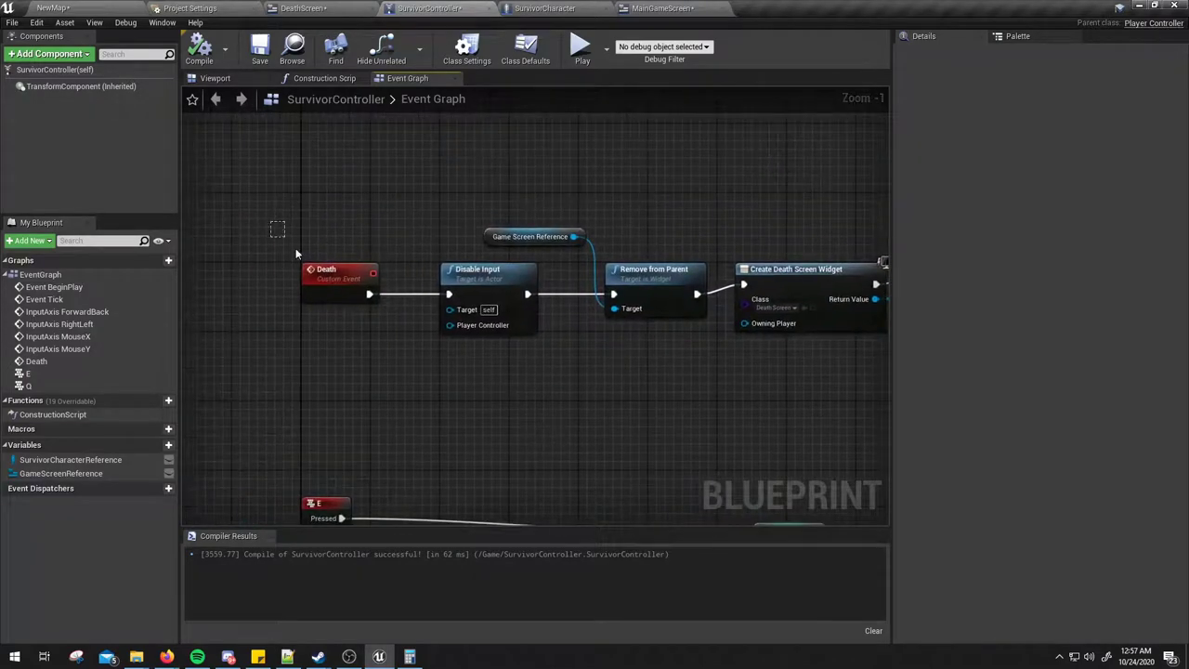
drag(276, 229, 402, 330)
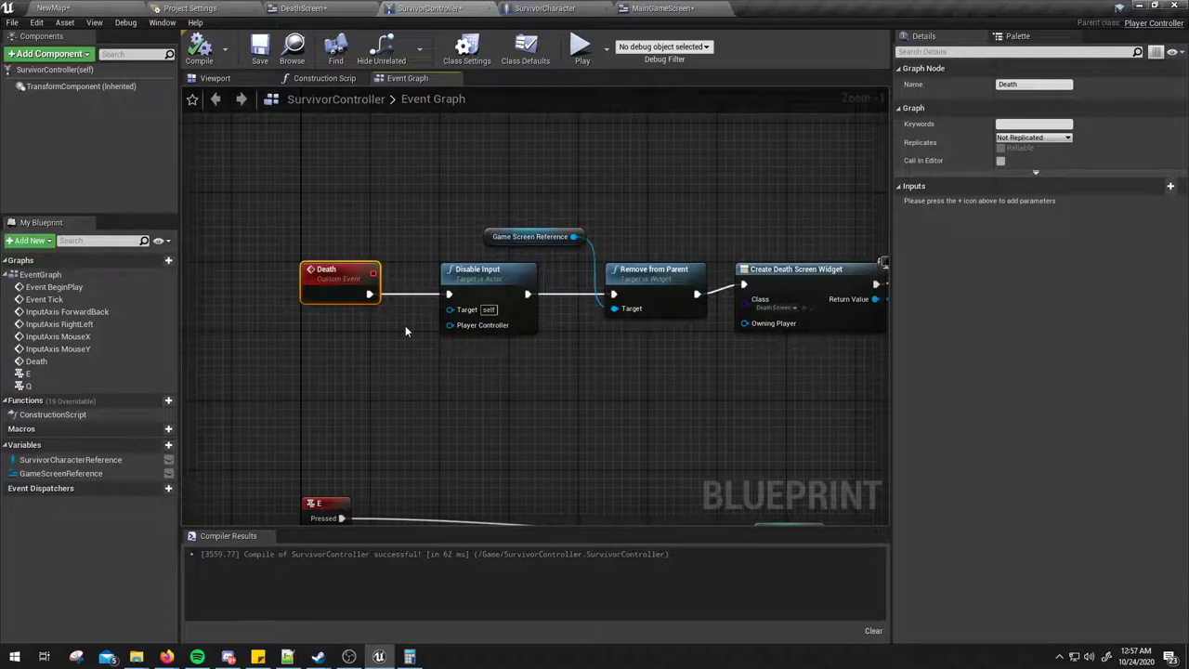
mouse_move(422, 339)
right_down()
mouse_move(421, 441)
mouse_move(412, 370)
right_up()
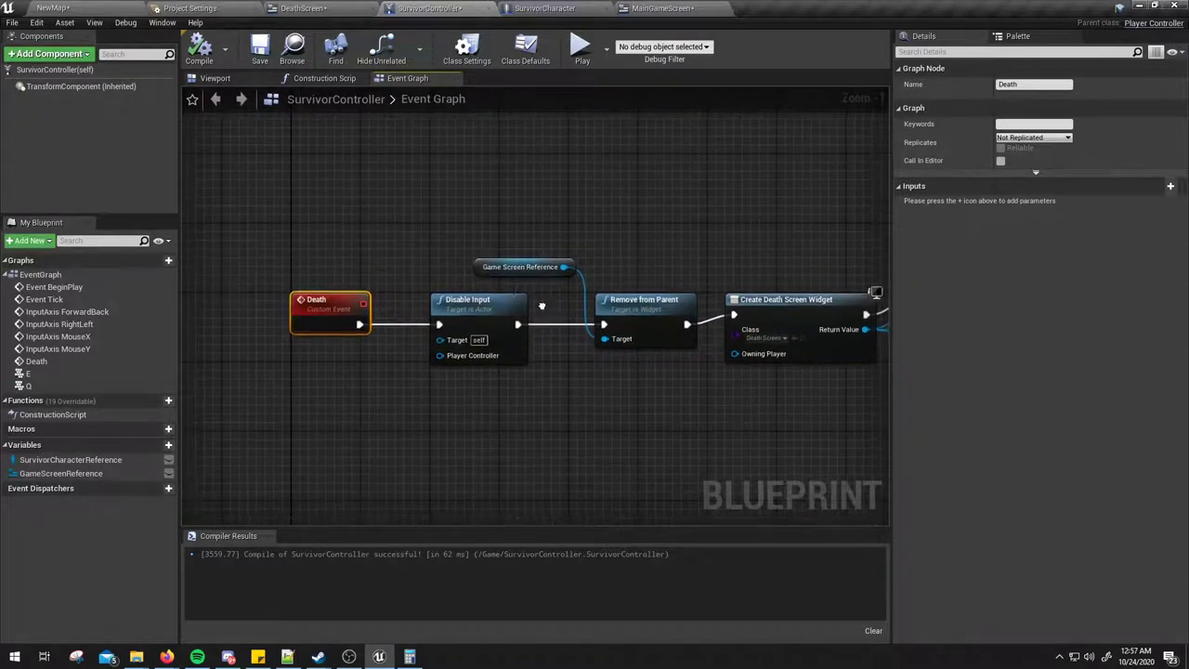
mouse_move(597, 388)
right_down()
mouse_move(589, 332)
mouse_move(615, 170)
mouse_move(596, 296)
right_up()
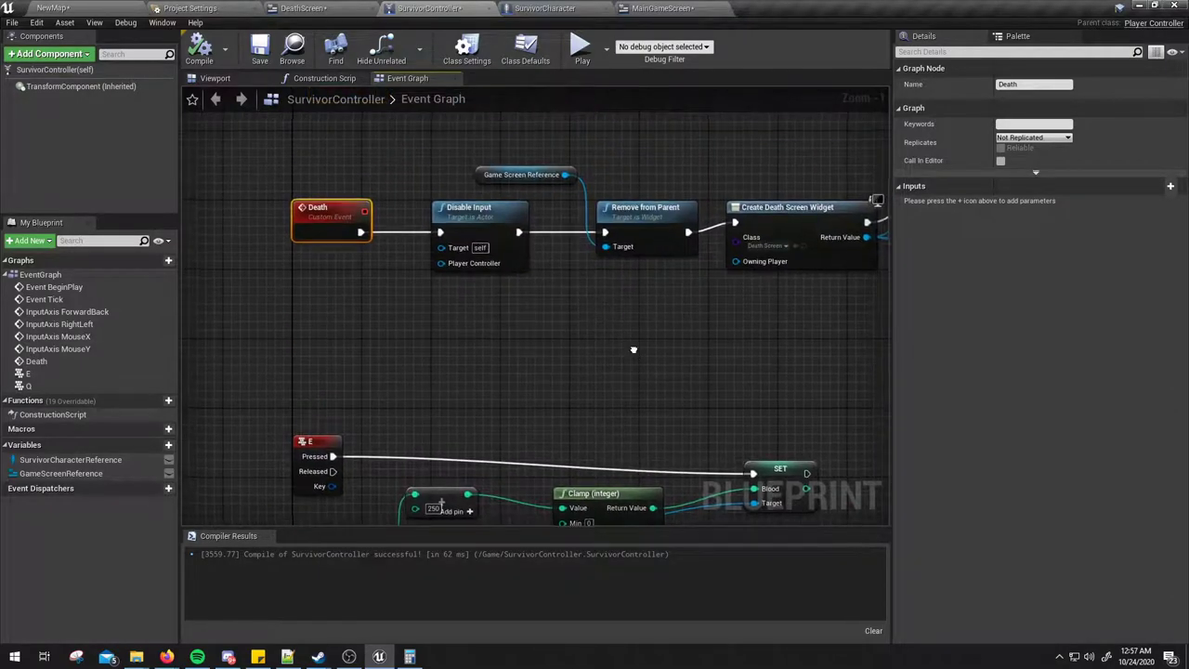
mouse_move(631, 345)
right_down()
mouse_move(579, 358)
mouse_move(548, 435)
right_up()
click(538, 363)
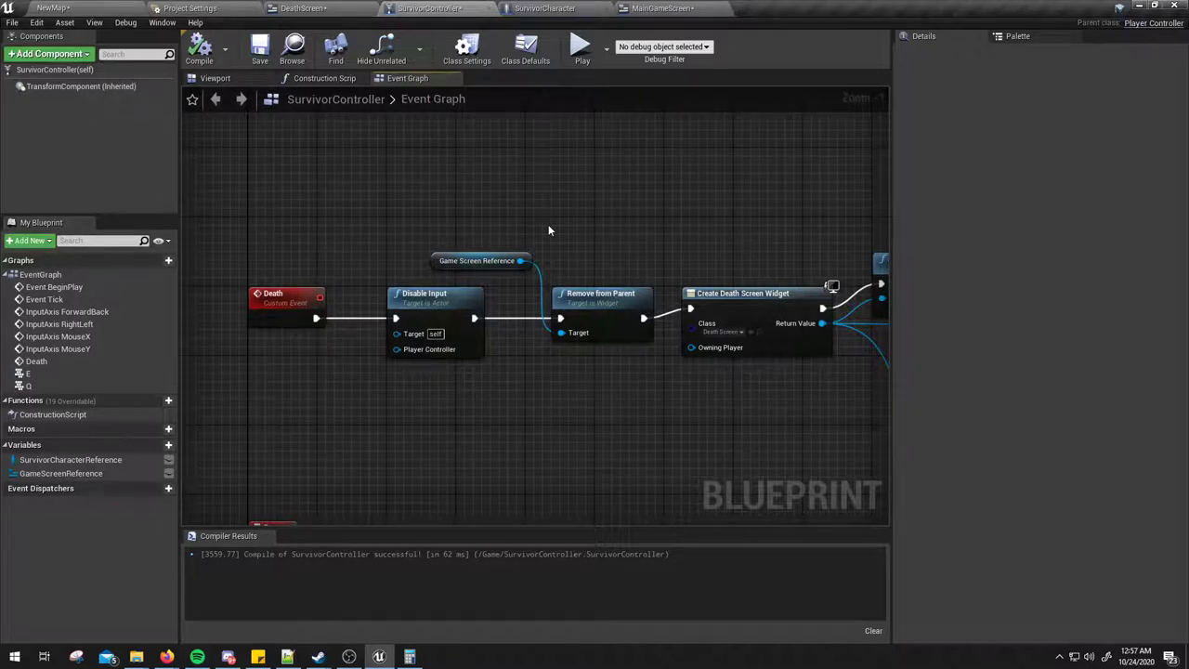
Step: Recompile SurvivorController and pan back to the lower input nodes
click(198, 48)
right_drag(626, 414, 623, 125)
scroll(622, 124, down, 4)
right_drag(582, 345, 576, 197)
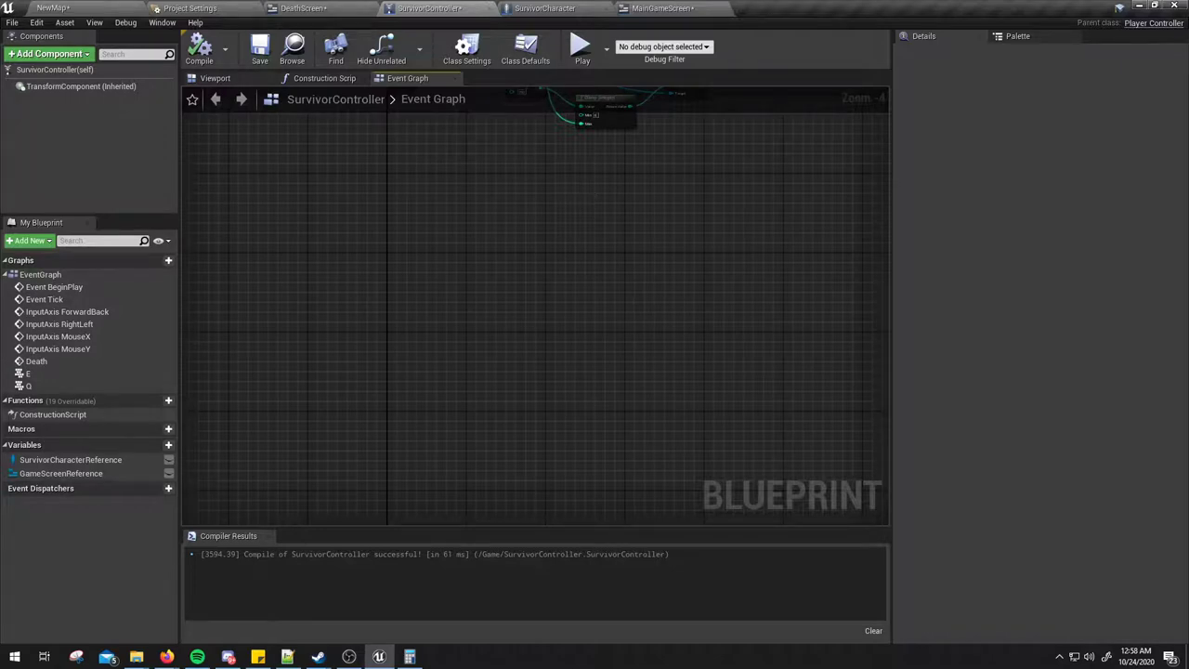
right_drag(577, 202, 558, 388)
scroll(469, 338, up, 2)
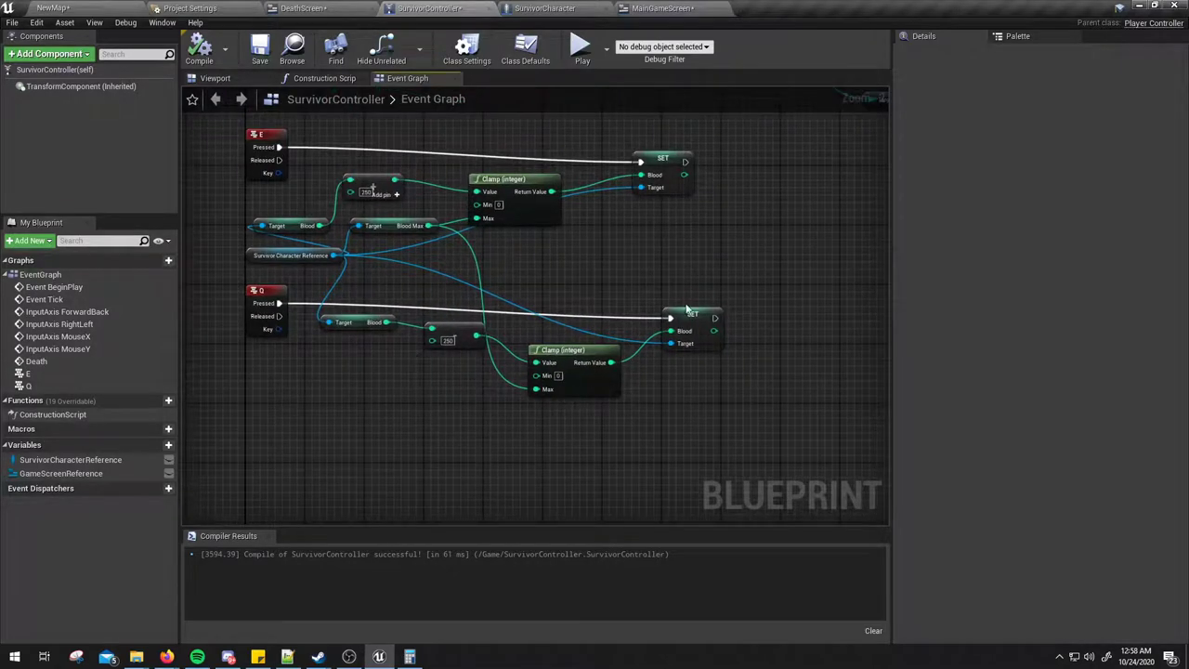
click(273, 290)
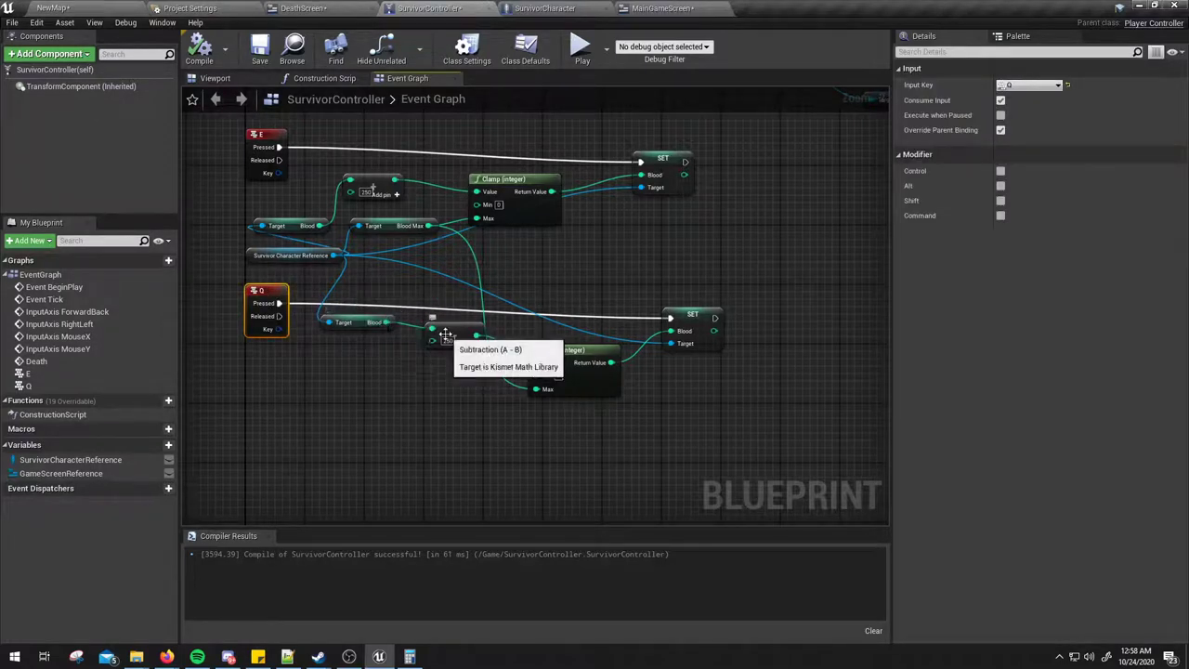
drag(713, 320, 755, 325)
click(752, 291)
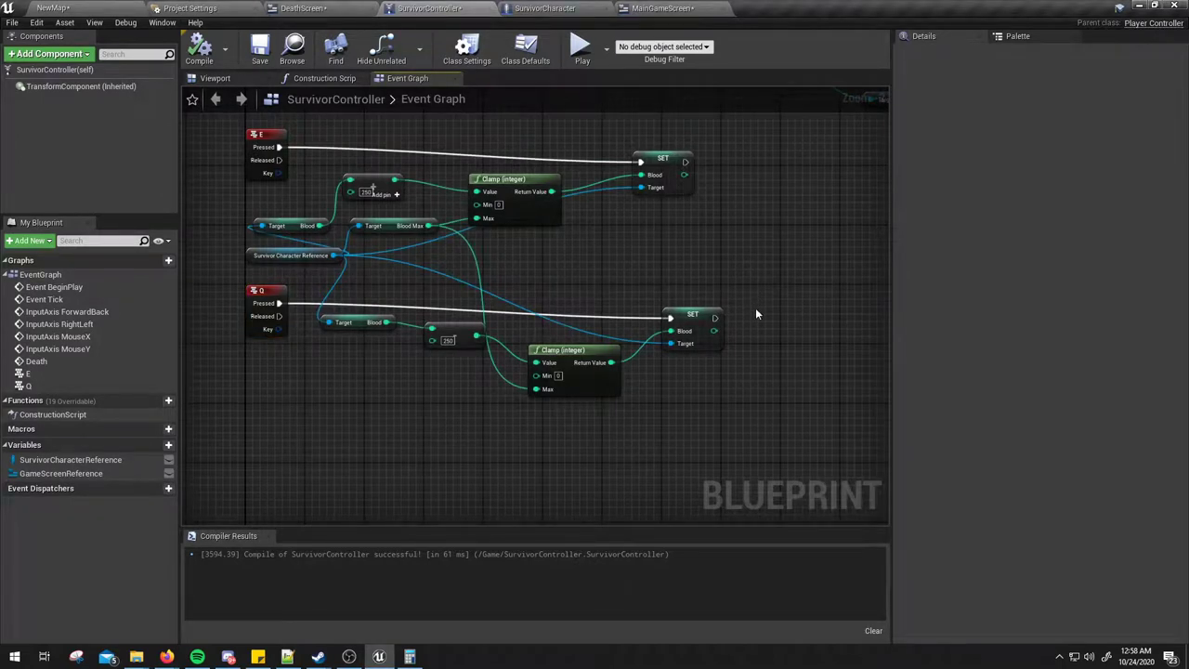
mouse_move(755, 308)
right_down()
mouse_move(754, 296)
mouse_move(716, 282)
right_up()
click(275, 275)
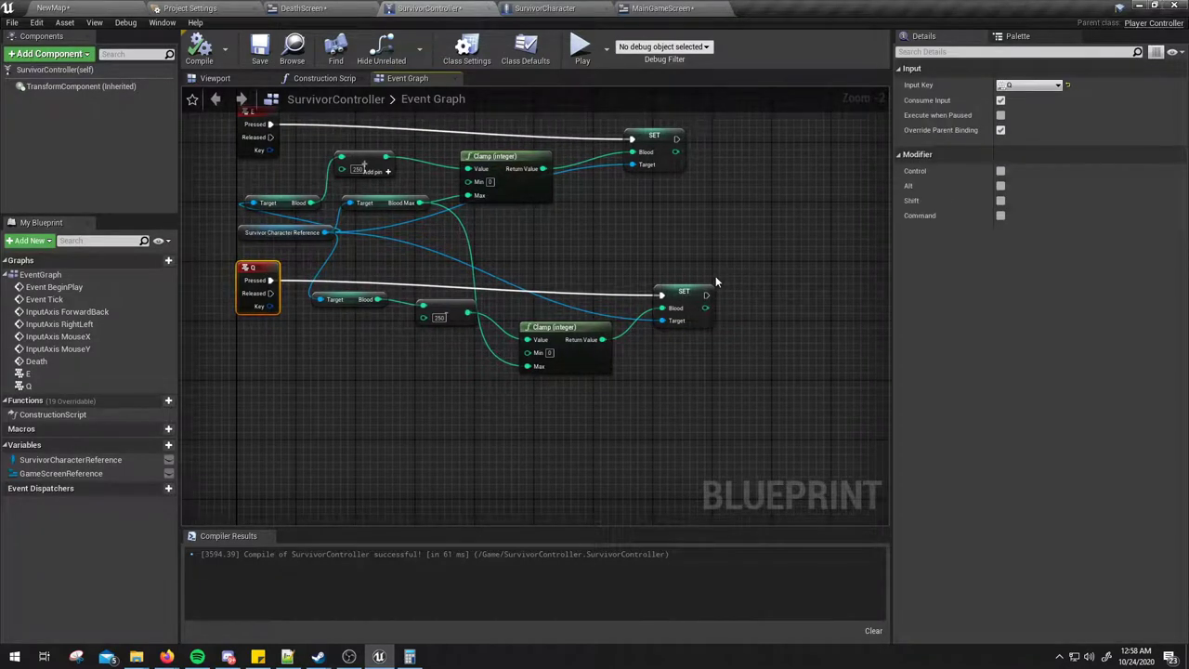
right_drag(741, 357, 705, 374)
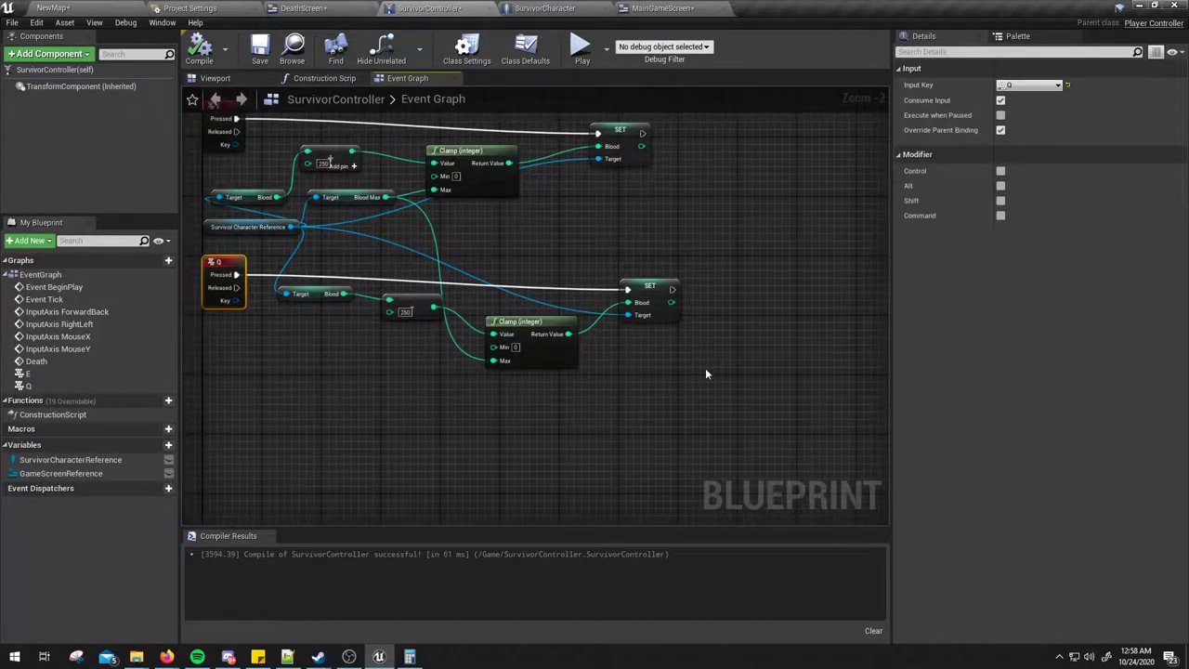
click(705, 374)
drag(671, 302, 723, 249)
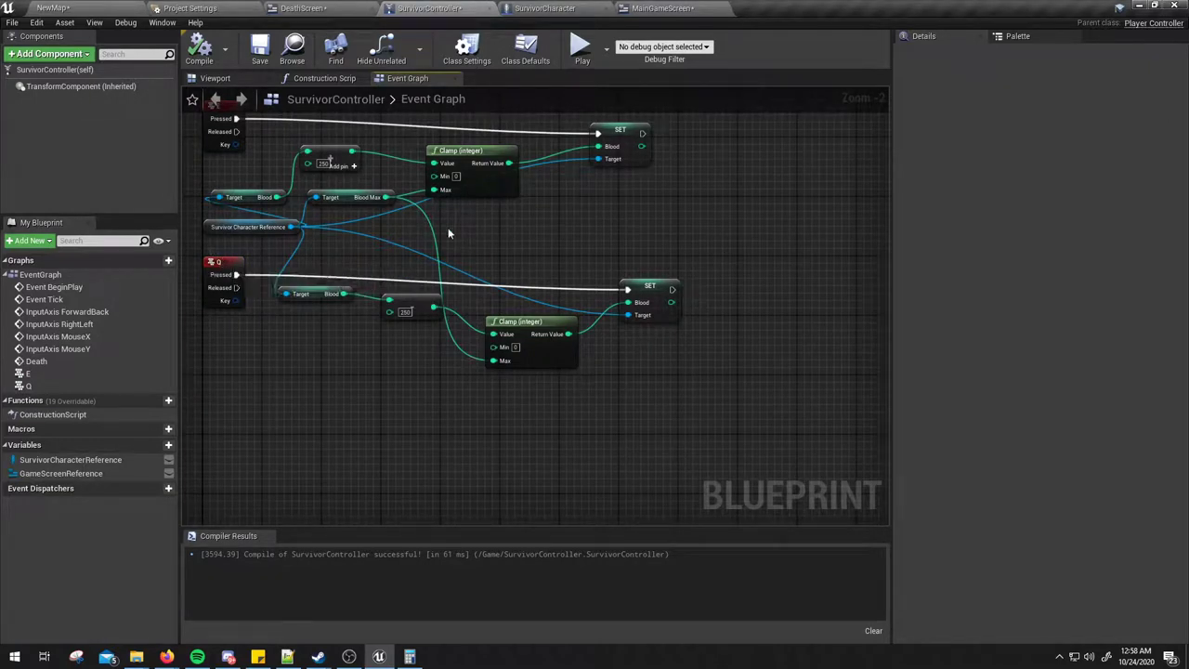
drag(618, 206, 282, 136)
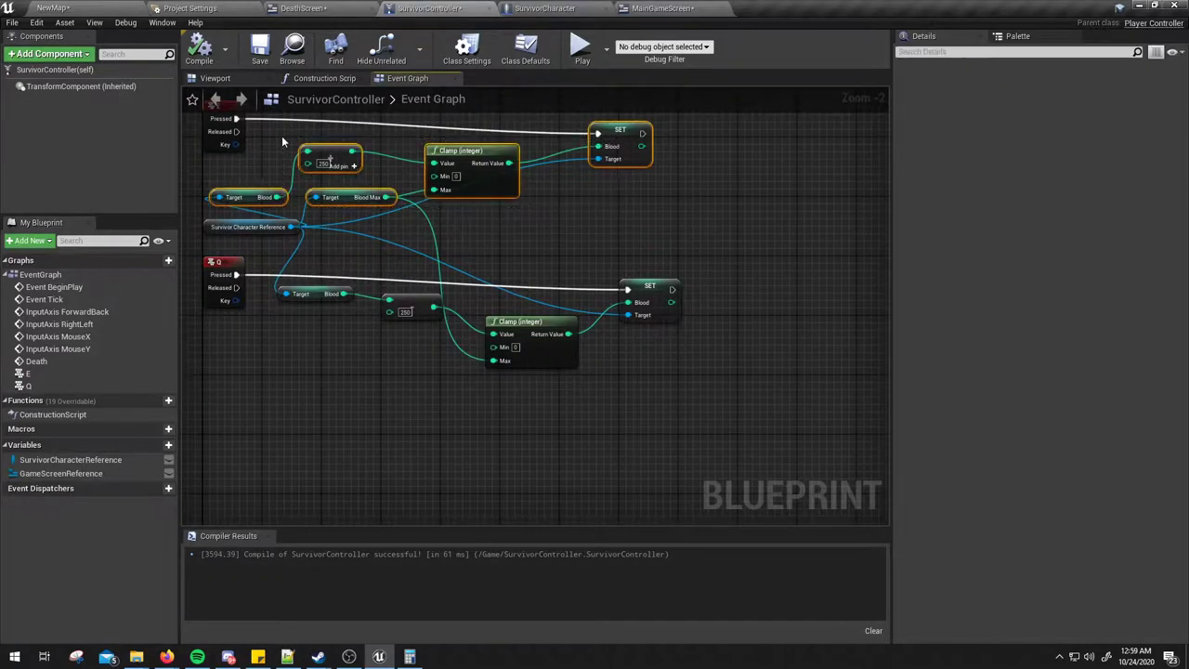
click(581, 181)
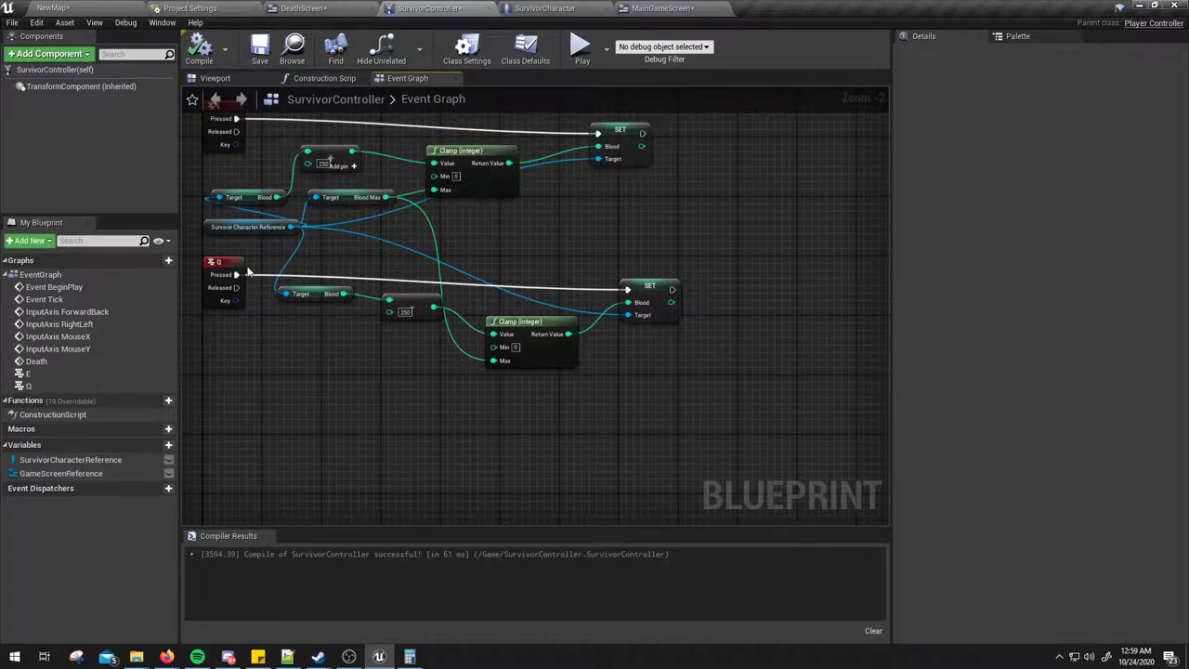
drag(219, 252, 710, 384)
right_drag(709, 383, 711, 350)
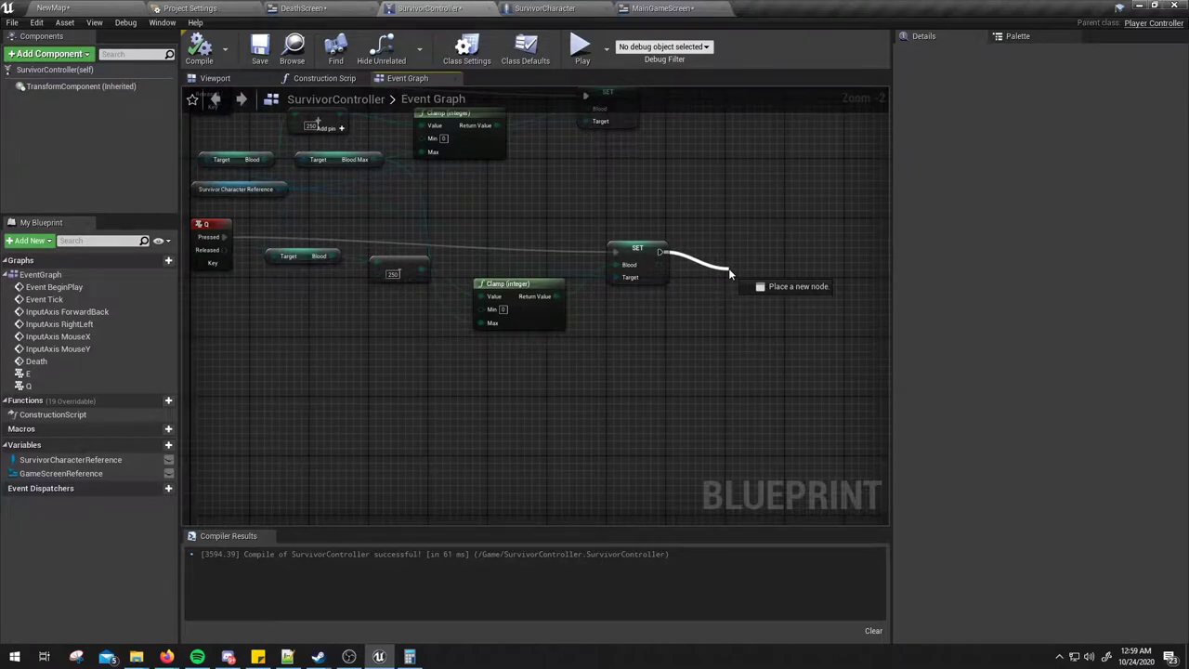
Step: Add a Branch node after the lower SET Blood node's execution
drag(730, 274, 730, 274)
text(branch)
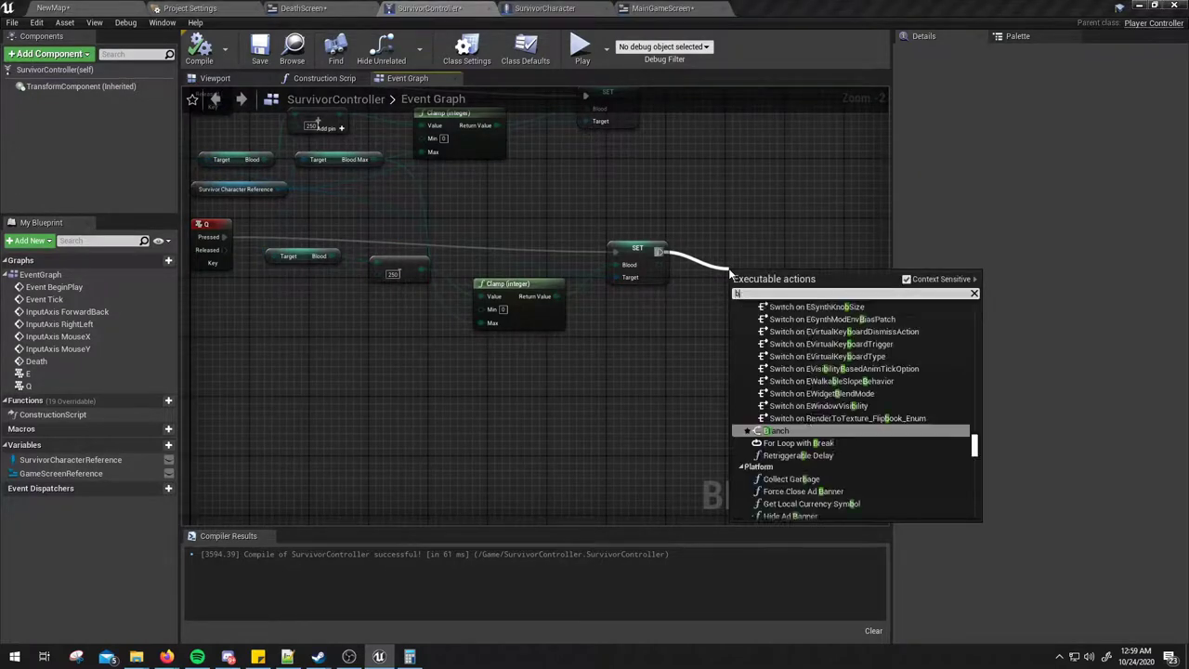
key(Return)
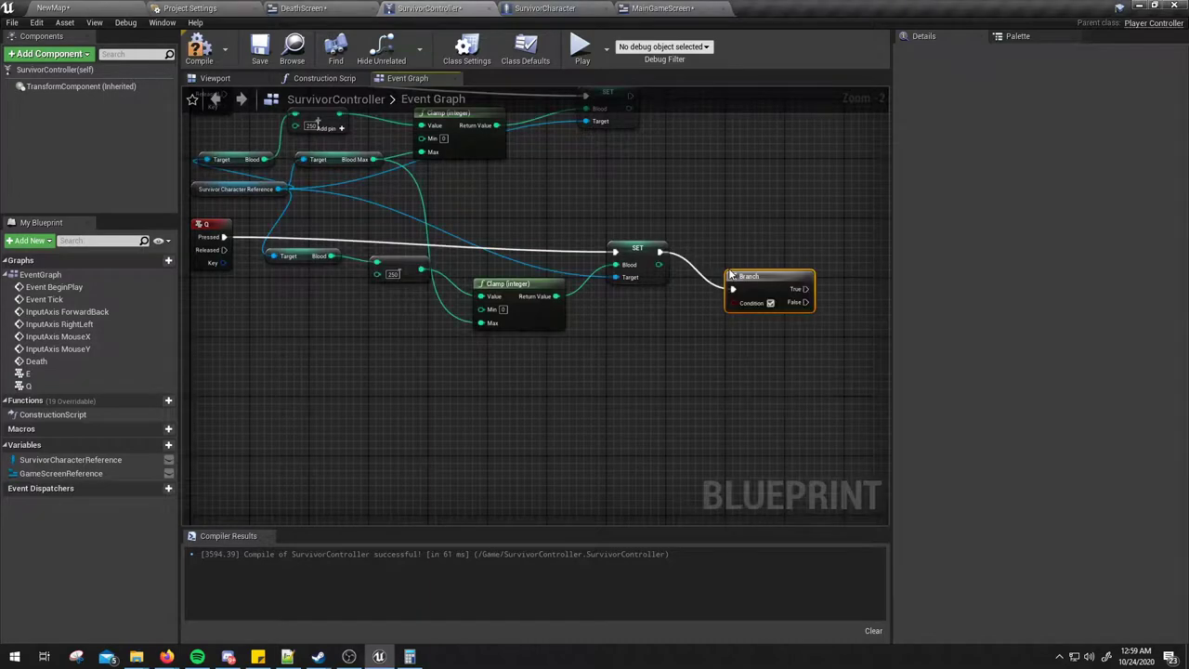
right_drag(668, 326, 650, 286)
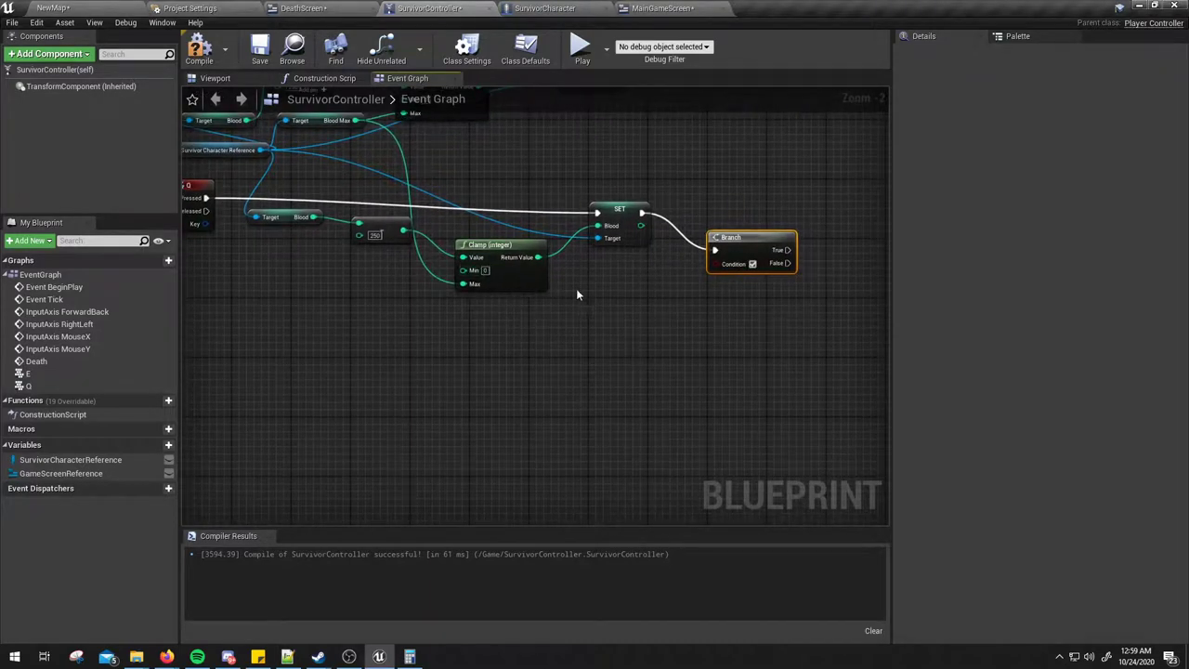
Step: Add an integer == node testing whether the new Blood equals 0 and wire it into Branch Condition
drag(640, 225, 612, 317)
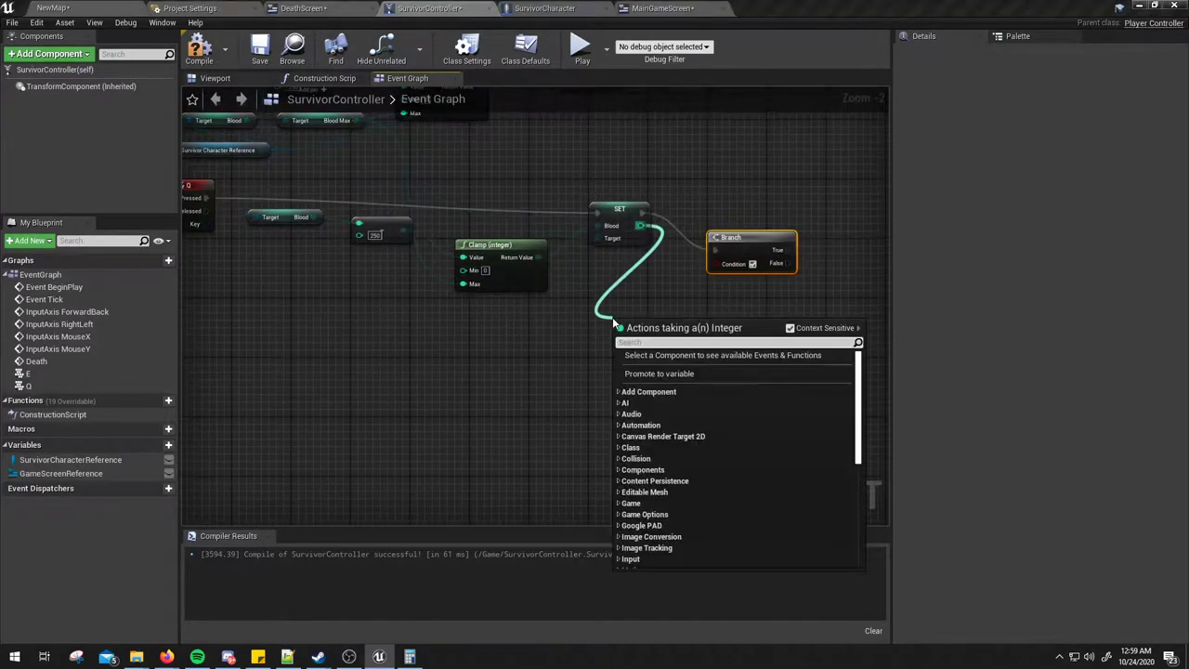
text(==)
key(Return)
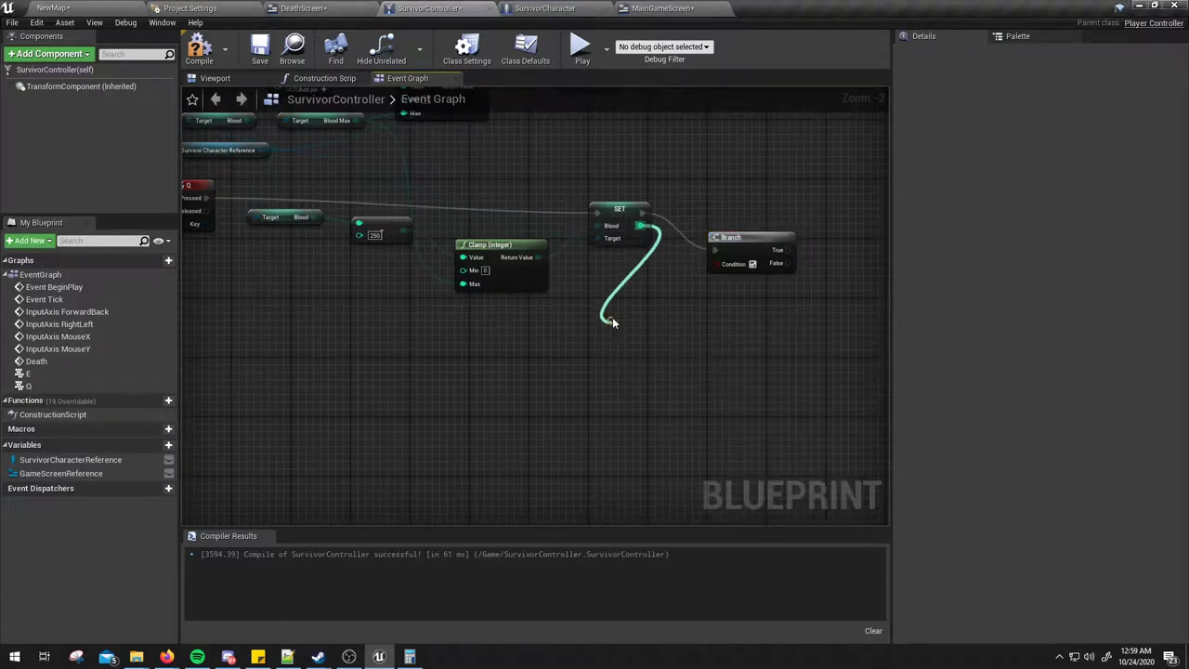
drag(661, 336, 719, 269)
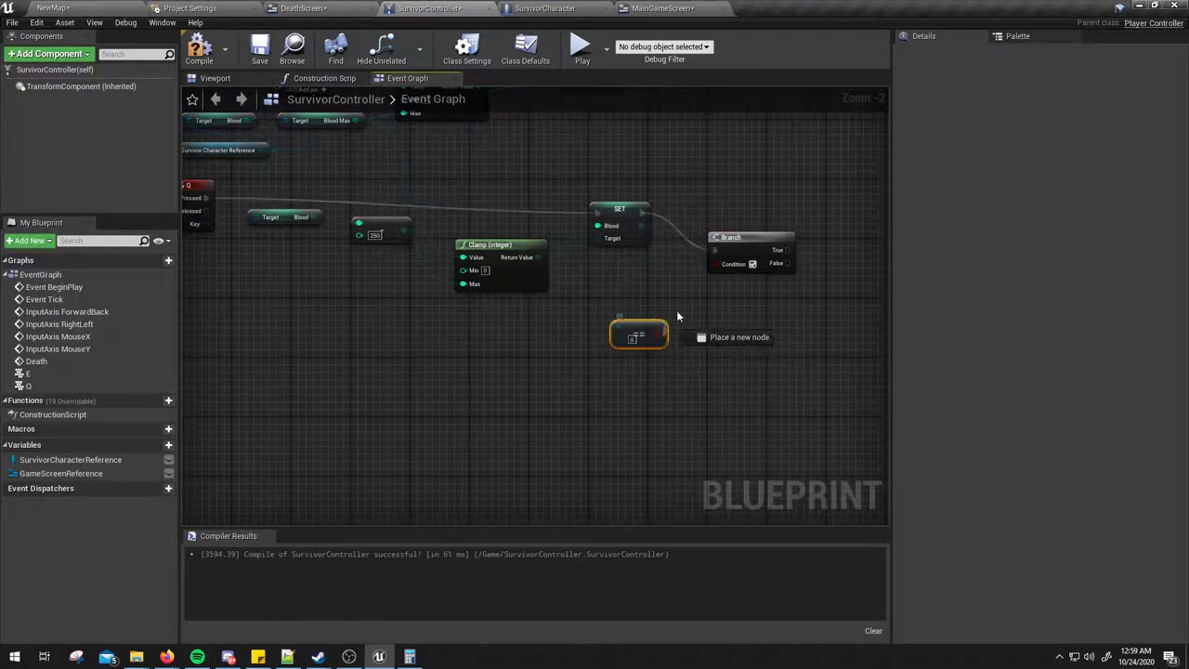
right_drag(749, 340, 535, 401)
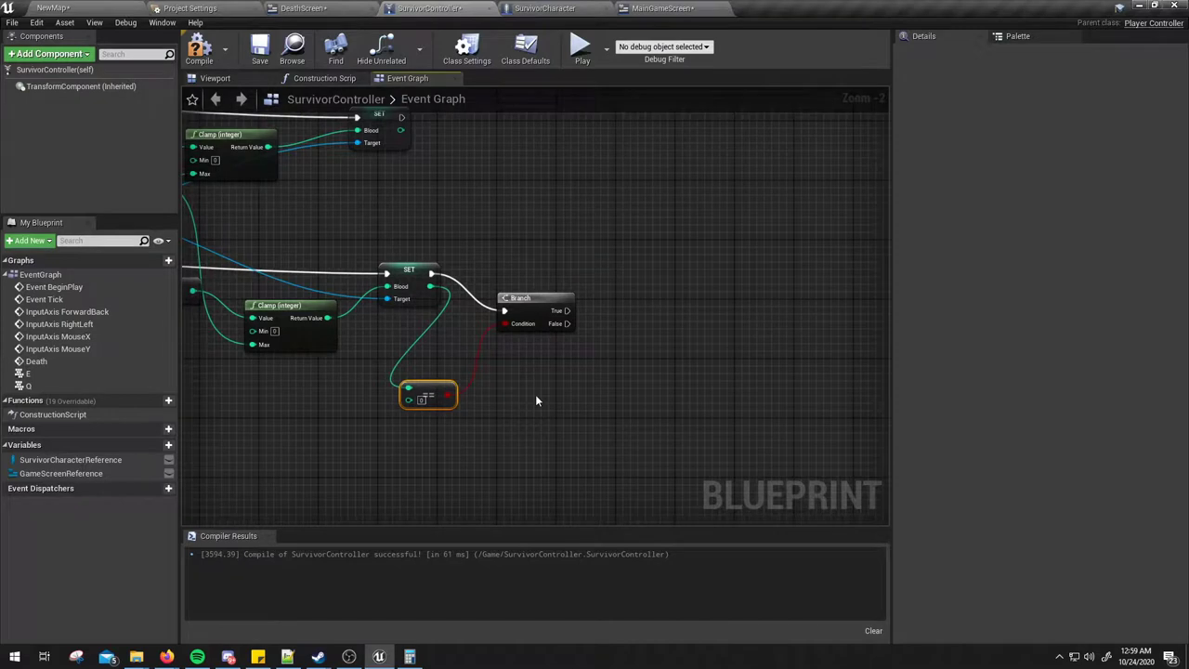
Step: Try pulling wires from the Branch's True and False outputs, cancelling each action list
scroll(560, 399, up, 2)
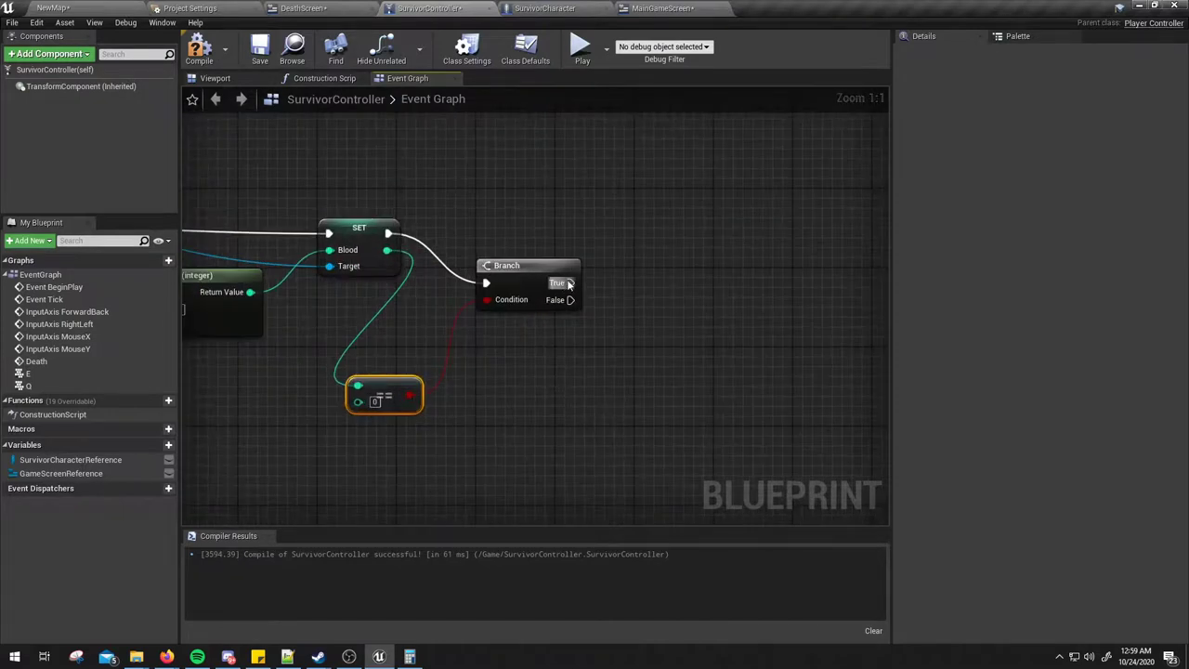
drag(569, 282, 636, 191)
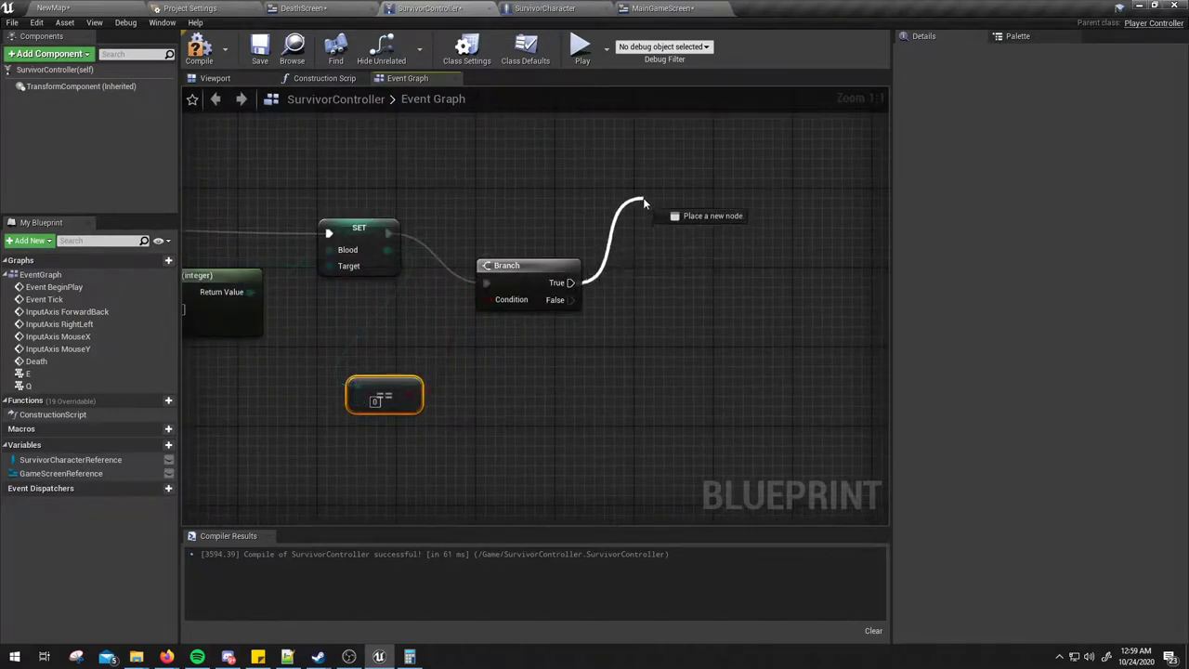
click(541, 205)
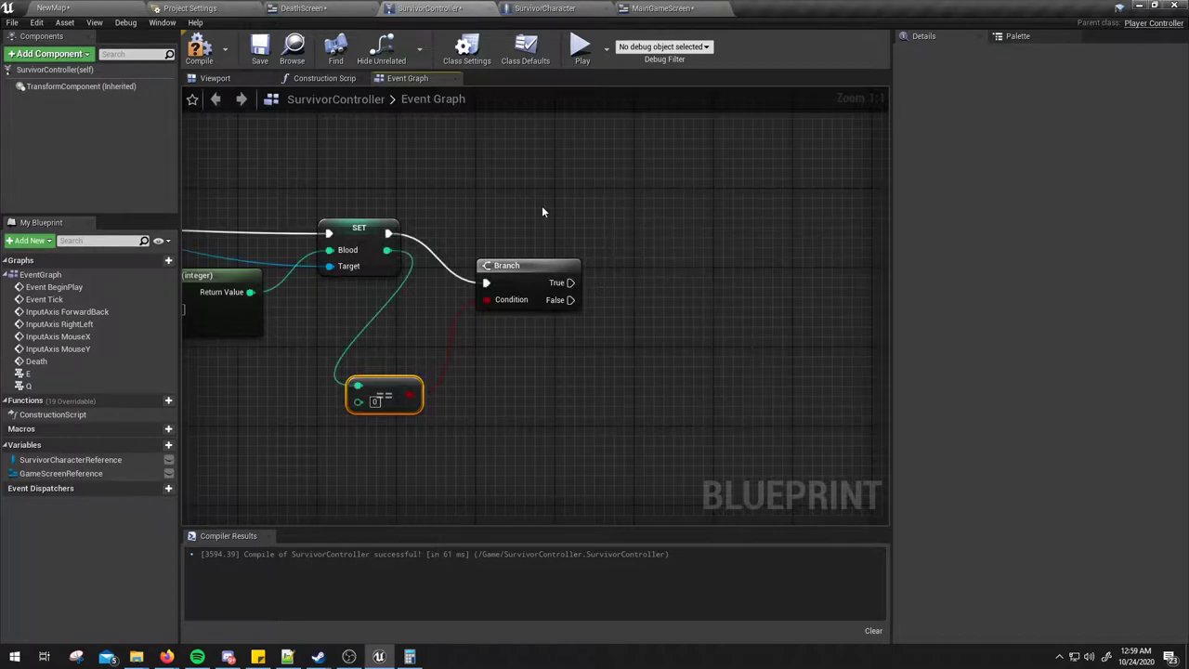
click(541, 205)
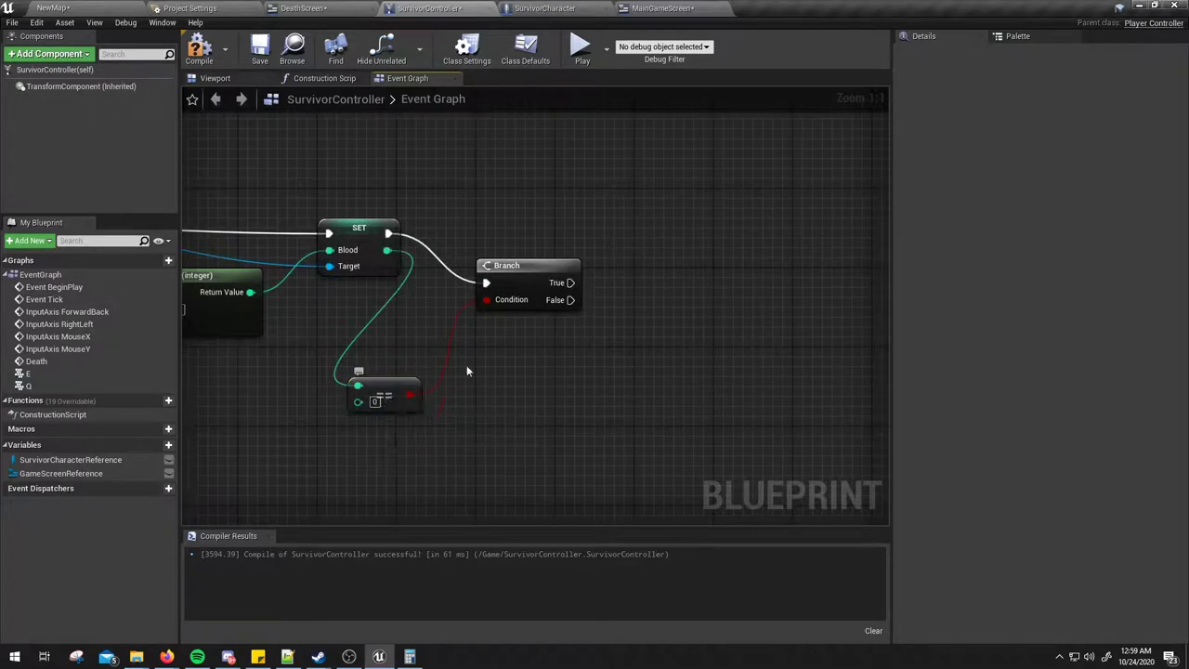
drag(564, 307, 647, 423)
click(613, 221)
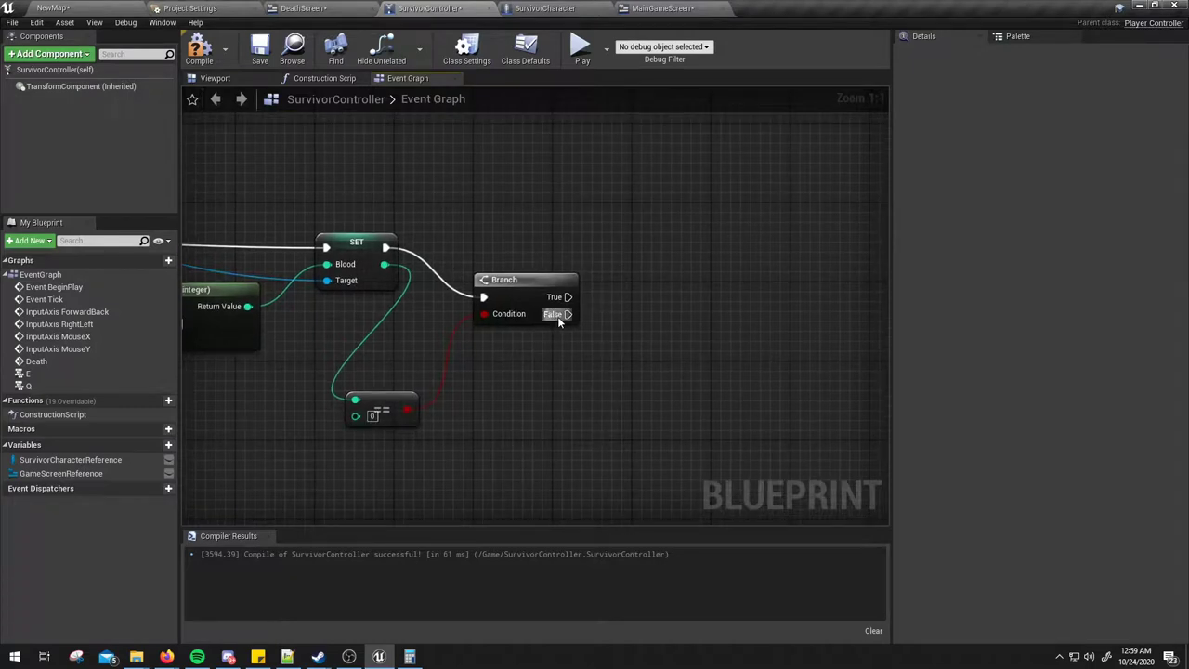
mouse_move(568, 314)
mouse_down()
mouse_move(621, 444)
mouse_move(631, 437)
mouse_up()
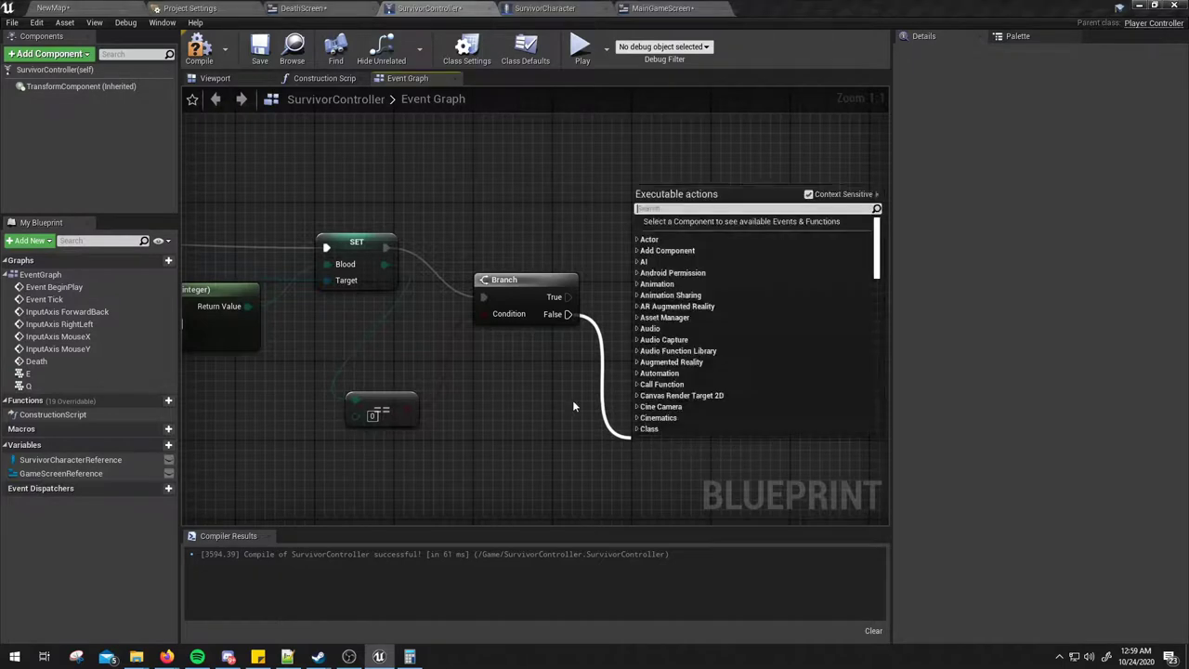
click(572, 400)
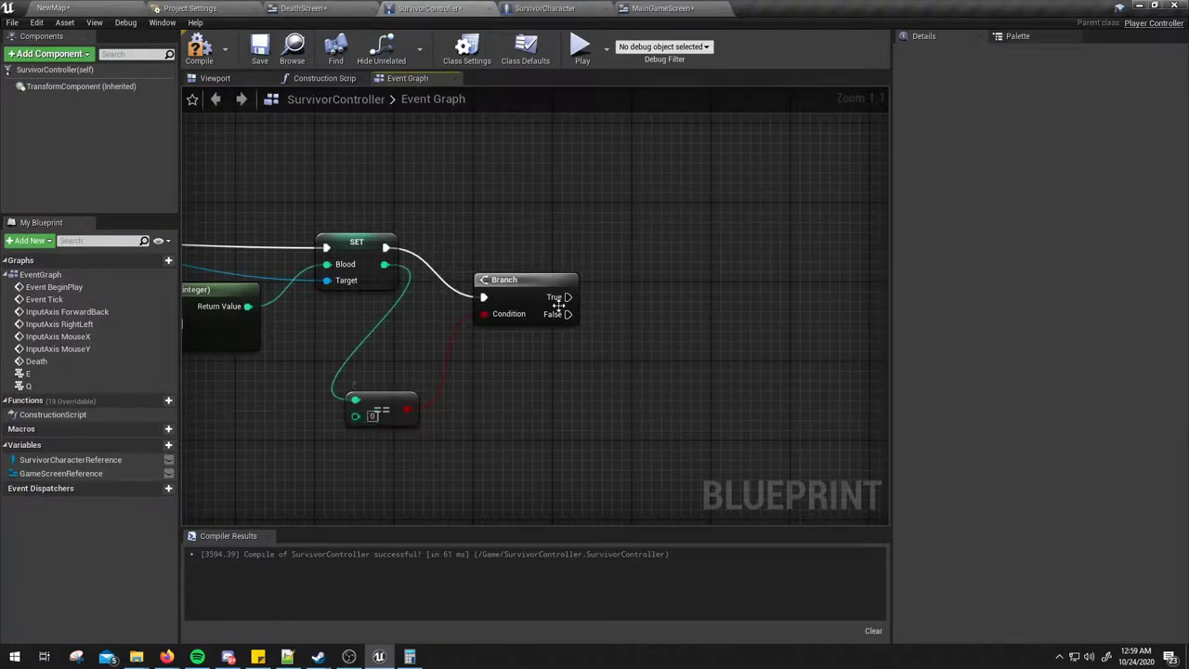
drag(568, 296, 630, 204)
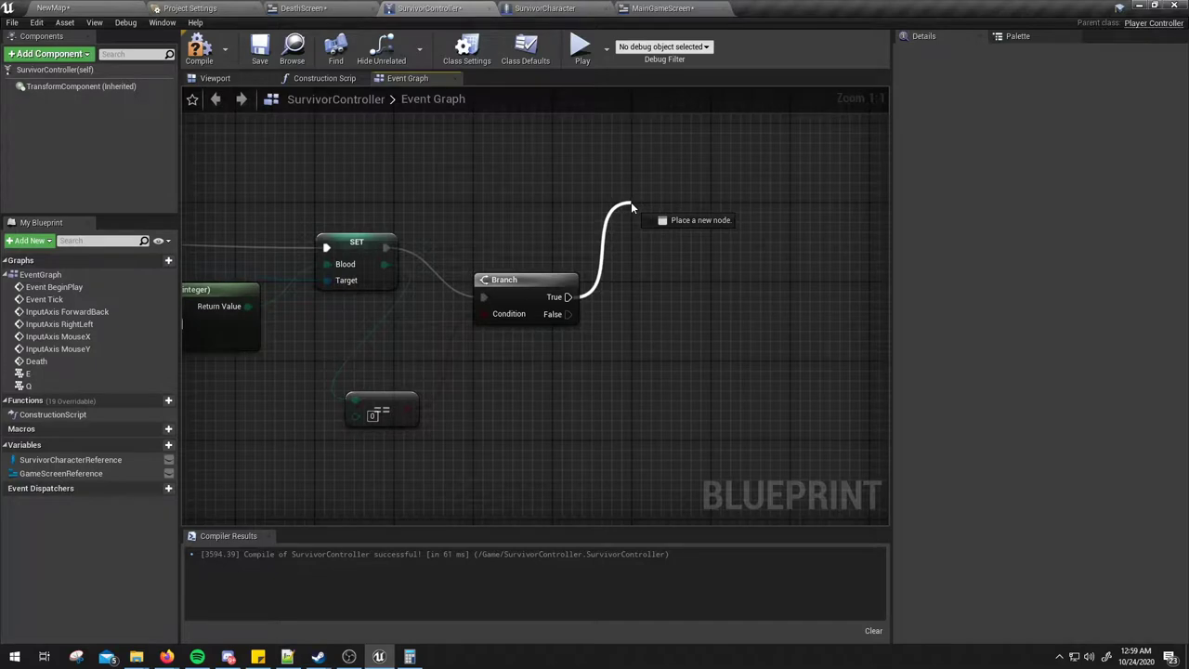
drag(630, 202, 630, 201)
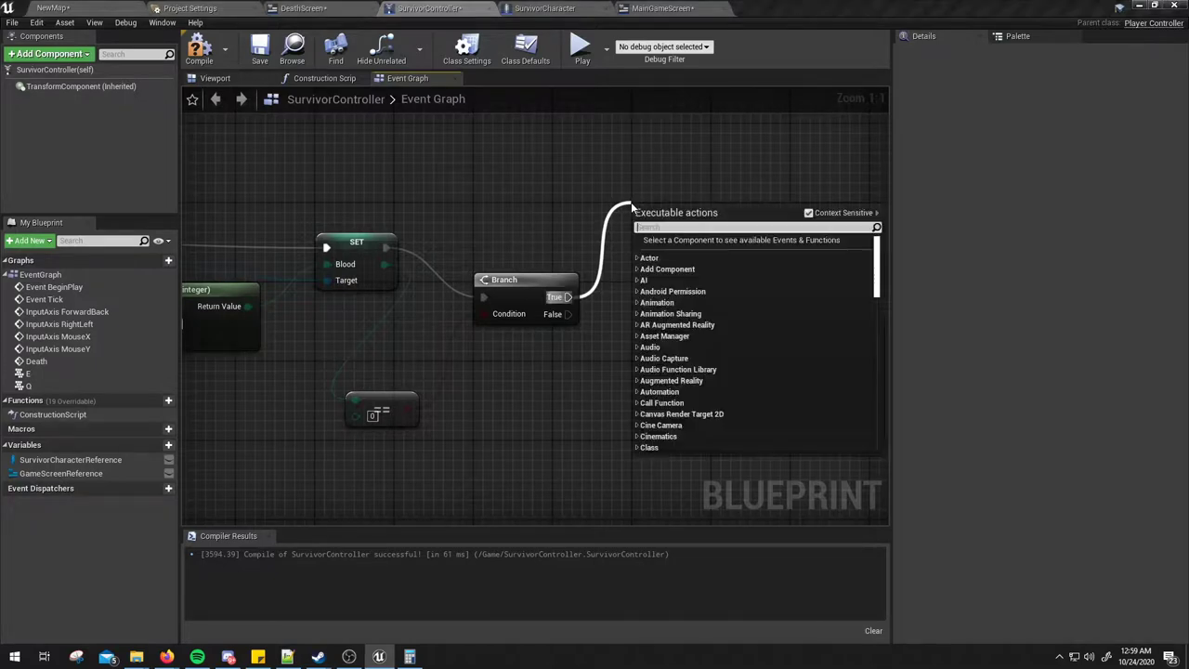
key(Escape)
scroll(410, 200, down, 1)
scroll(331, 208, down, 1)
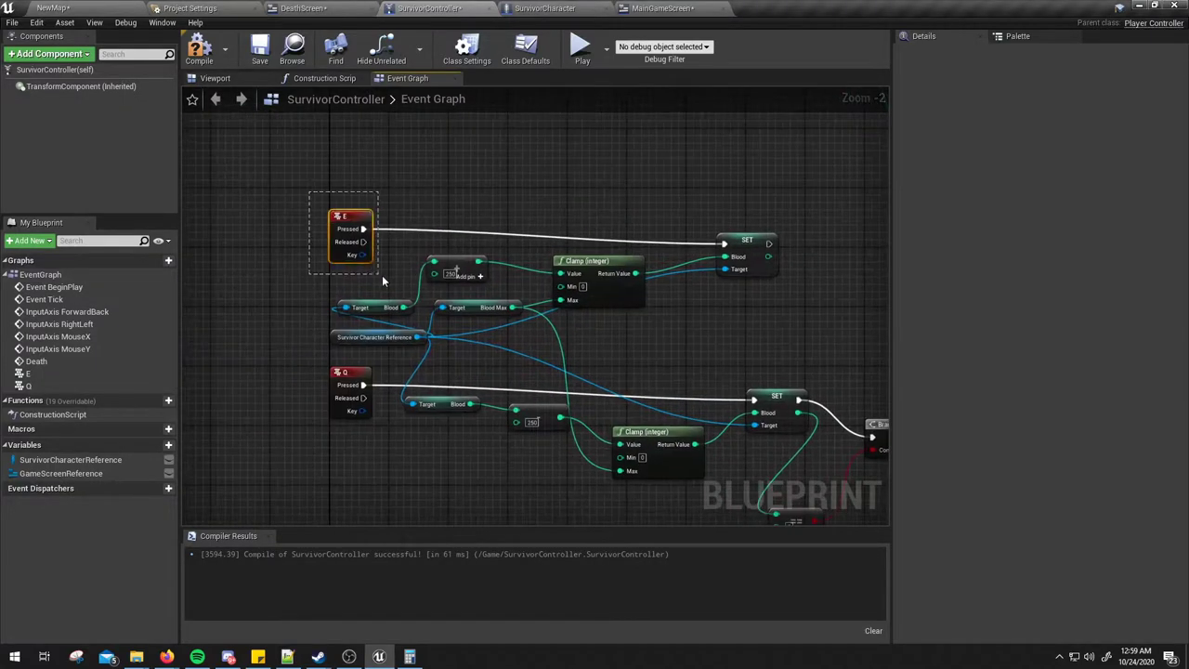
Step: Locate the Death custom event and frame the SET and Branch nodes in the graph
drag(331, 208, 780, 333)
right_drag(781, 333, 700, 519)
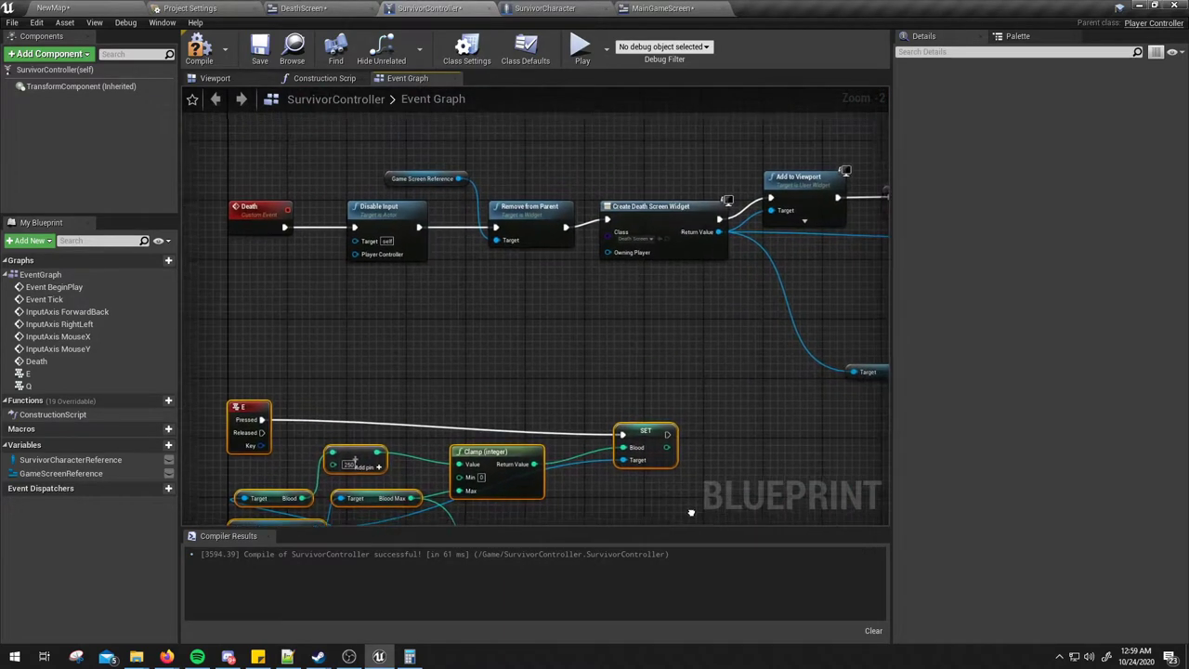
drag(214, 185, 319, 269)
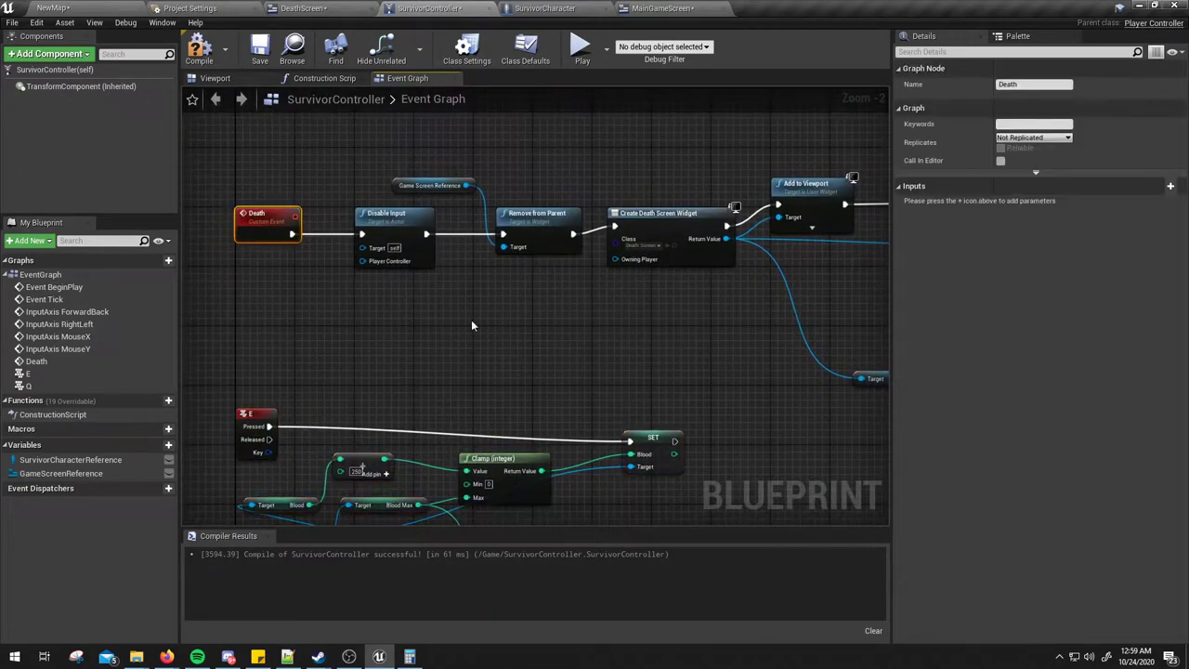
scroll(471, 319, up, 2)
right_drag(696, 297, 599, 323)
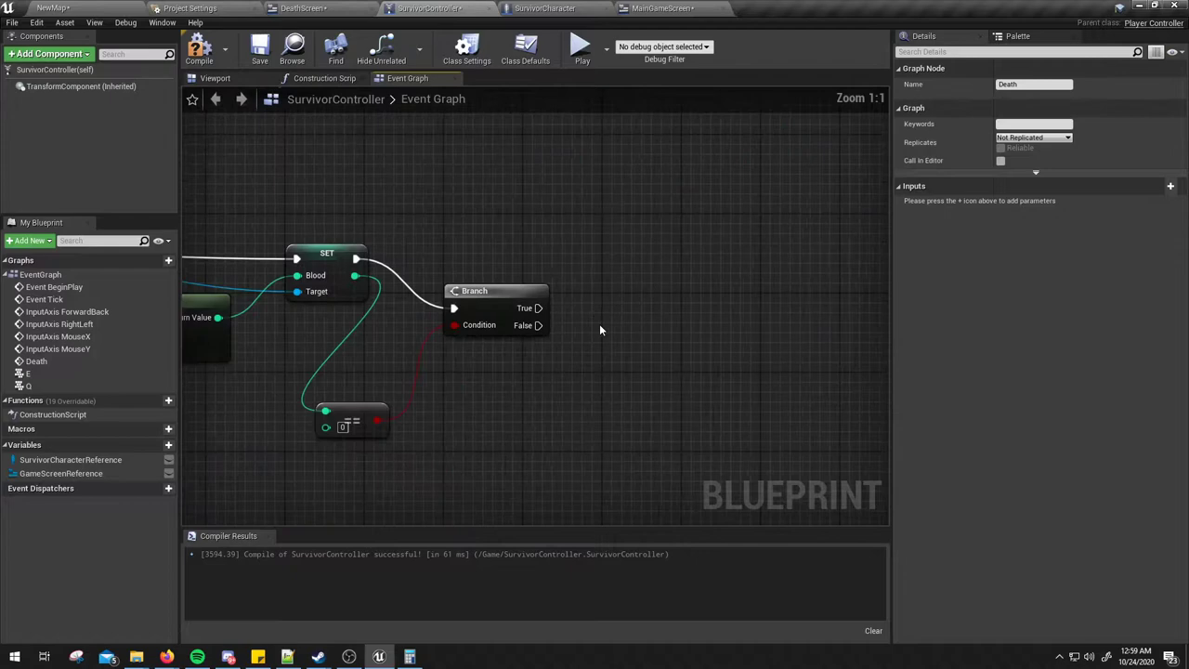
click(581, 376)
right_drag(582, 375, 889, 532)
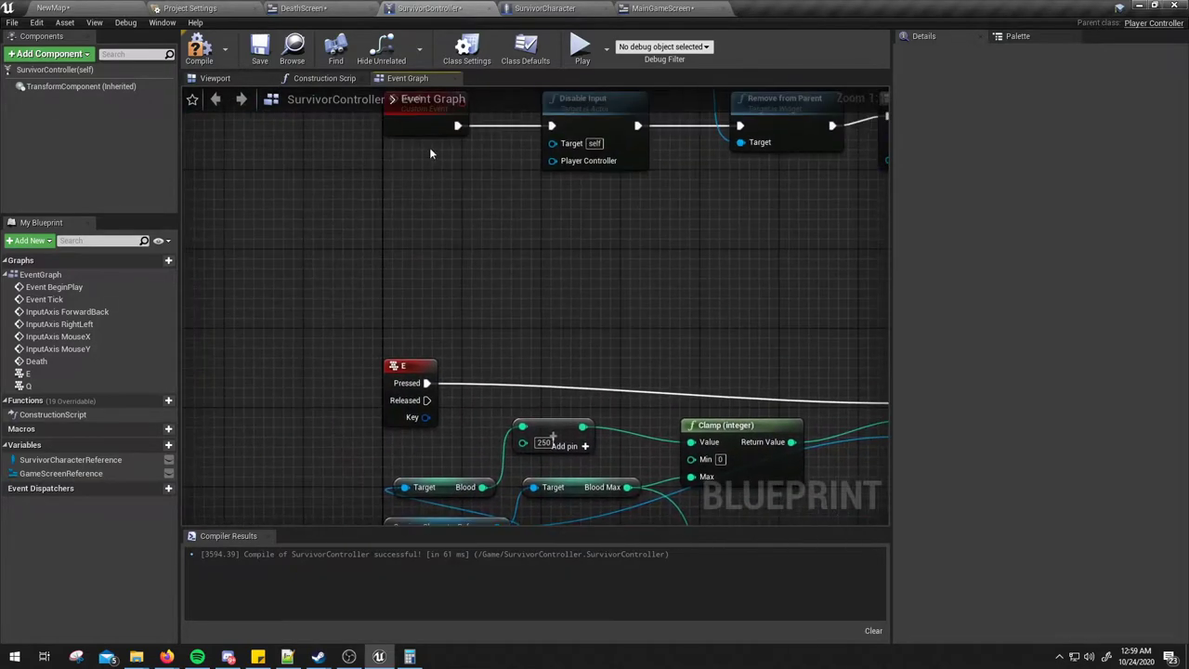
right_drag(429, 147, 425, 173)
click(404, 148)
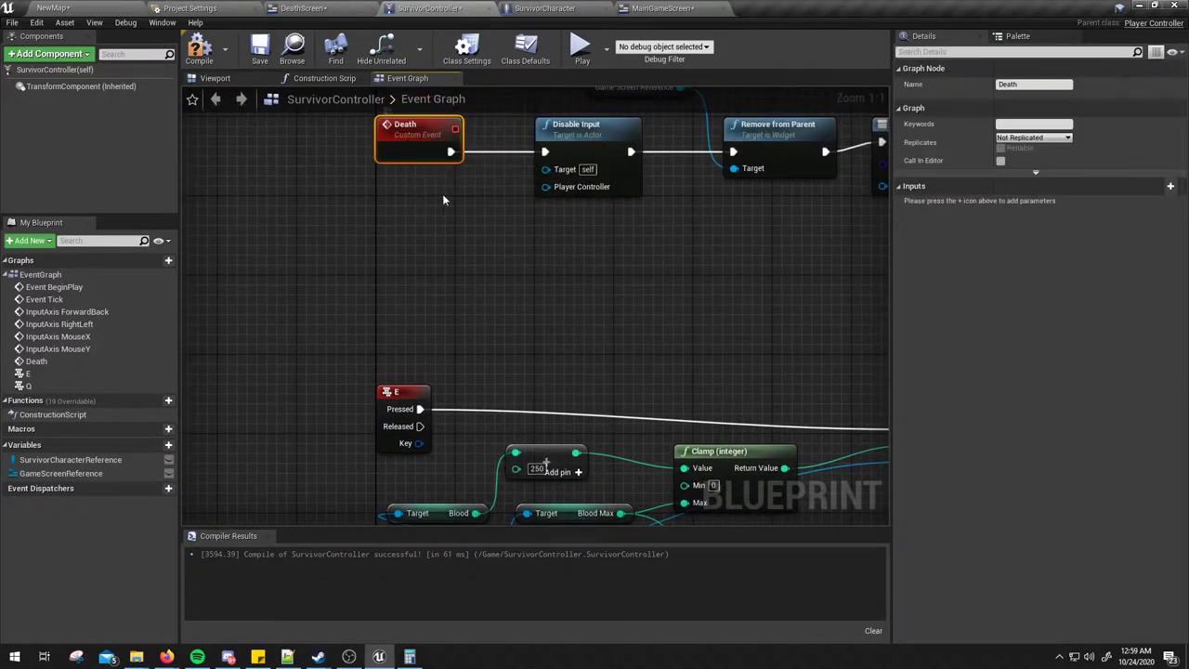
click(482, 274)
mouse_move(481, 275)
right_down()
mouse_move(478, 501)
mouse_move(446, 316)
right_up()
Step: Add a Death function call node by searching 'death' in the action list
right_click(446, 316)
text(death)
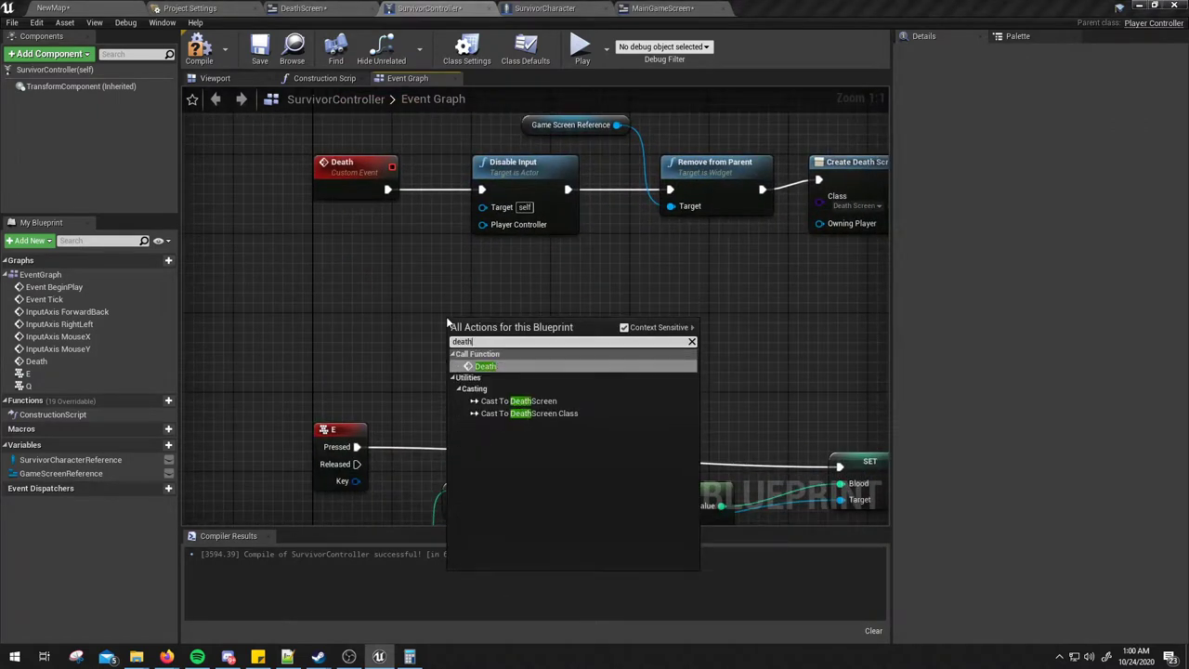
key(Return)
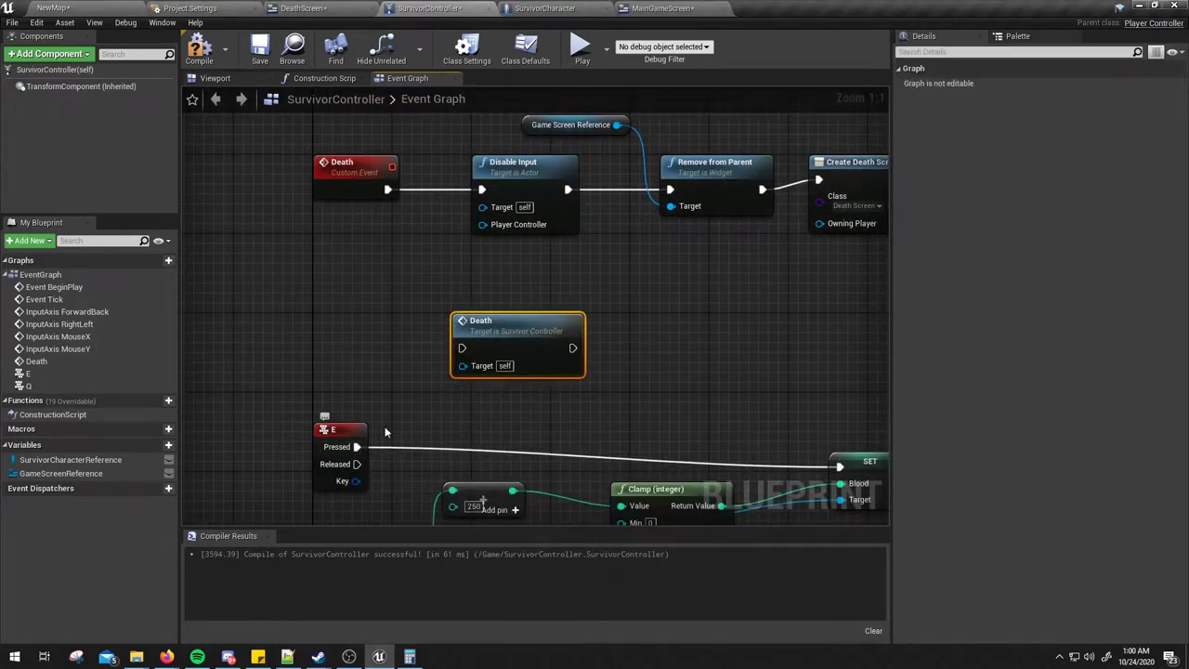
Step: Place the Death call right of the Branch and wire Branch True into it
right_drag(573, 353, 353, 243)
drag(353, 244, 791, 183)
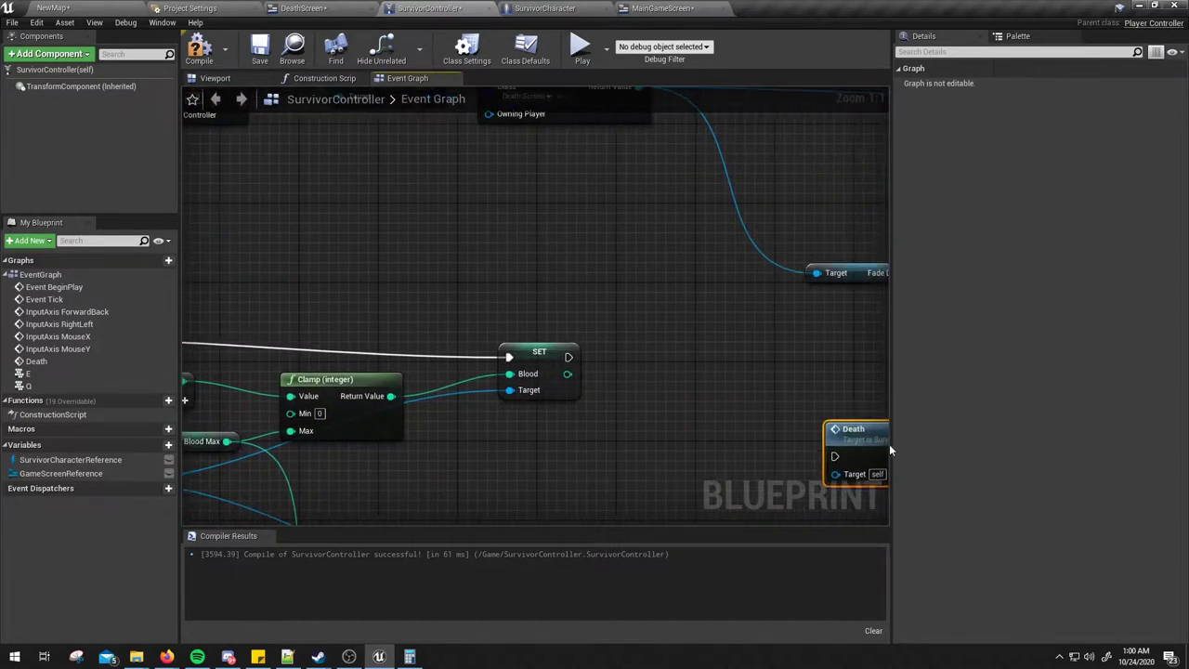
right_drag(790, 183, 646, 324)
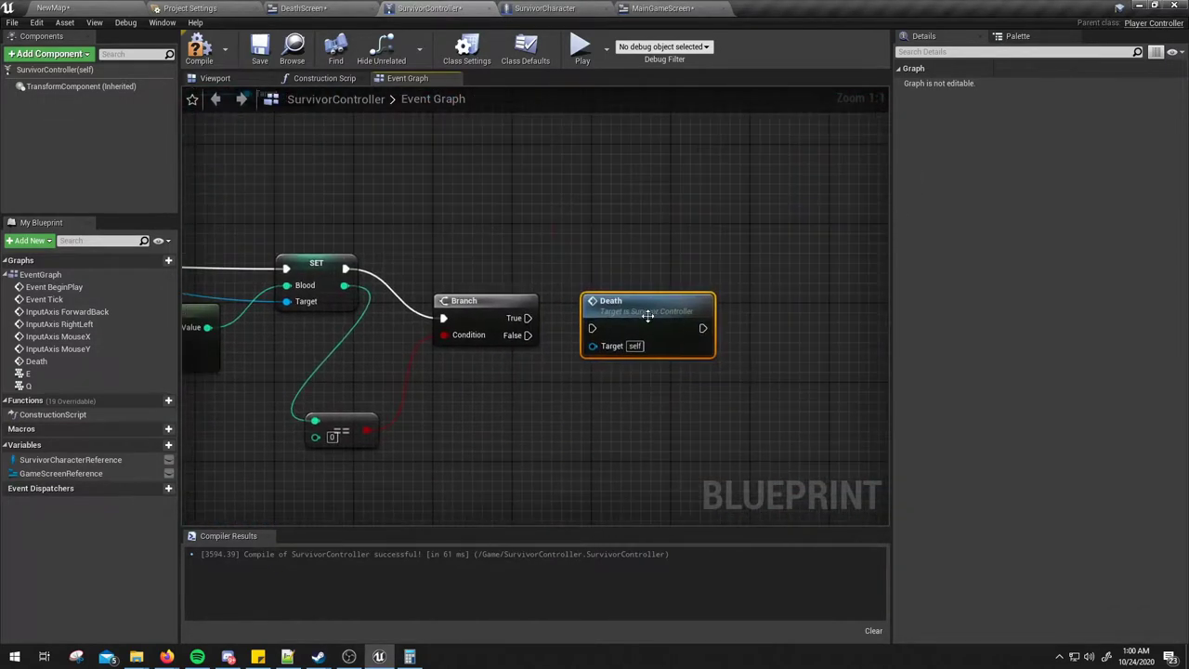
drag(647, 325, 696, 293)
drag(527, 318, 636, 302)
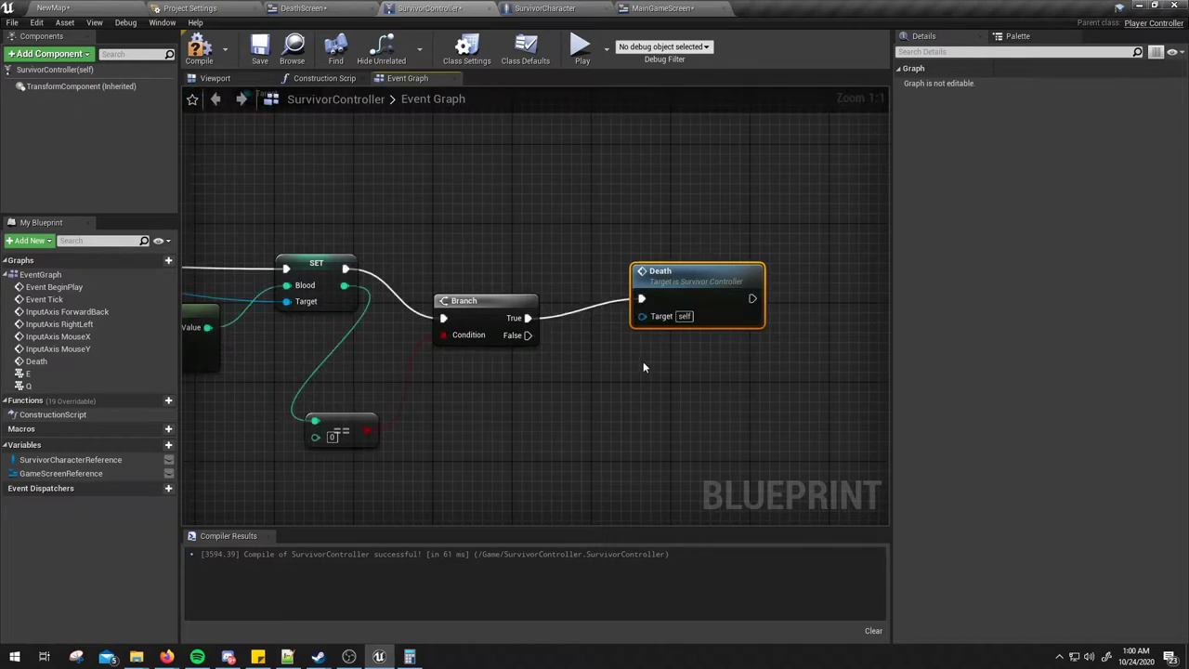
right_drag(642, 362, 640, 398)
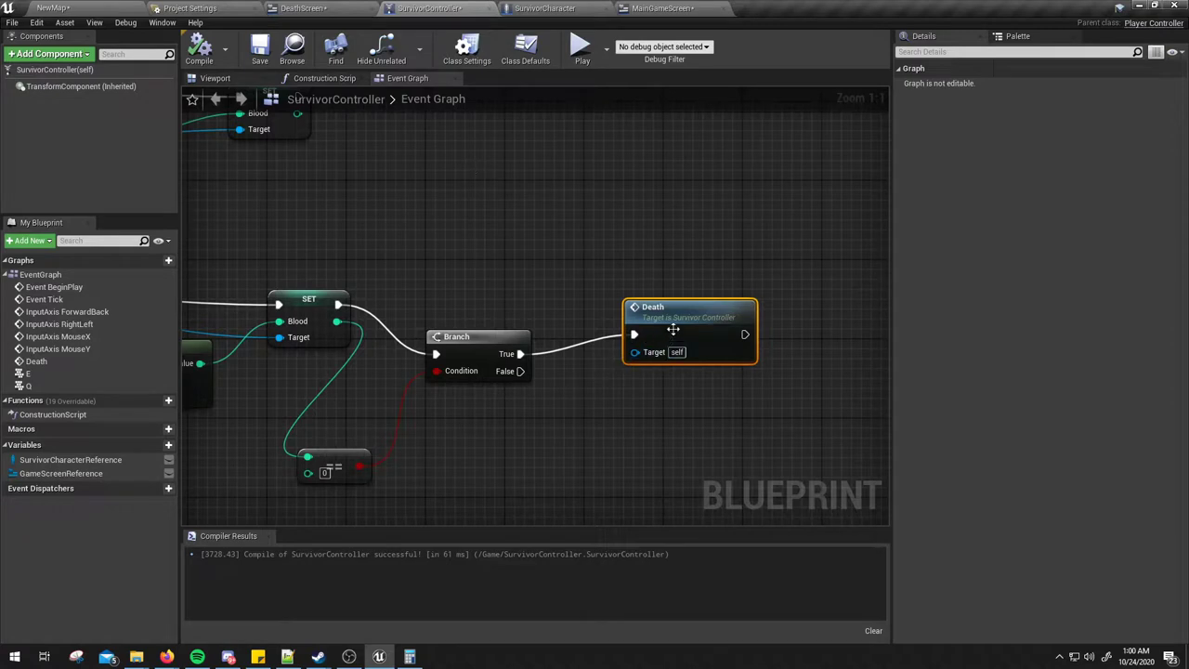
Step: Play-test the game and use Respawn on the death screen to return with the Blood bar showing
click(587, 54)
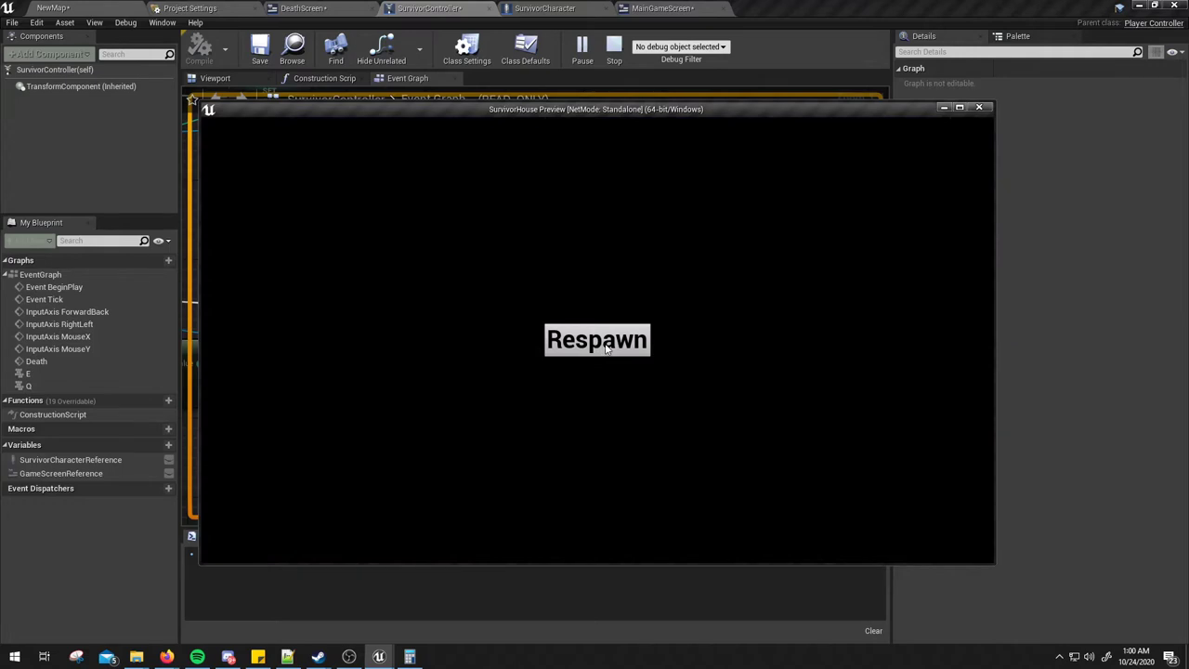
click(606, 346)
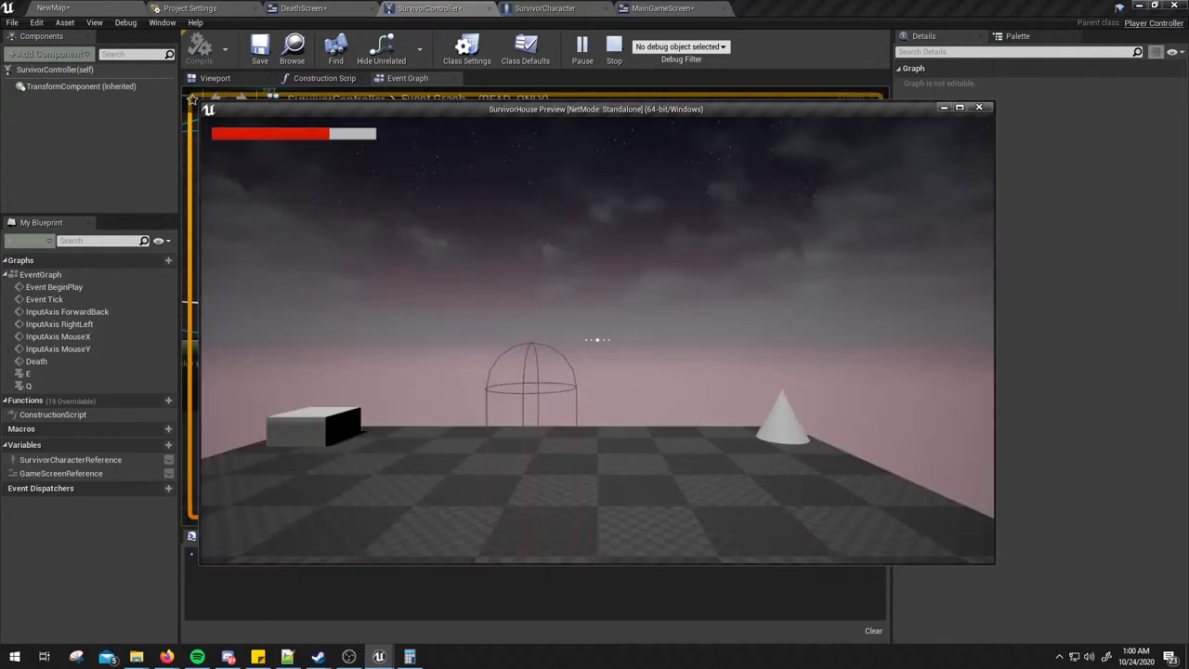